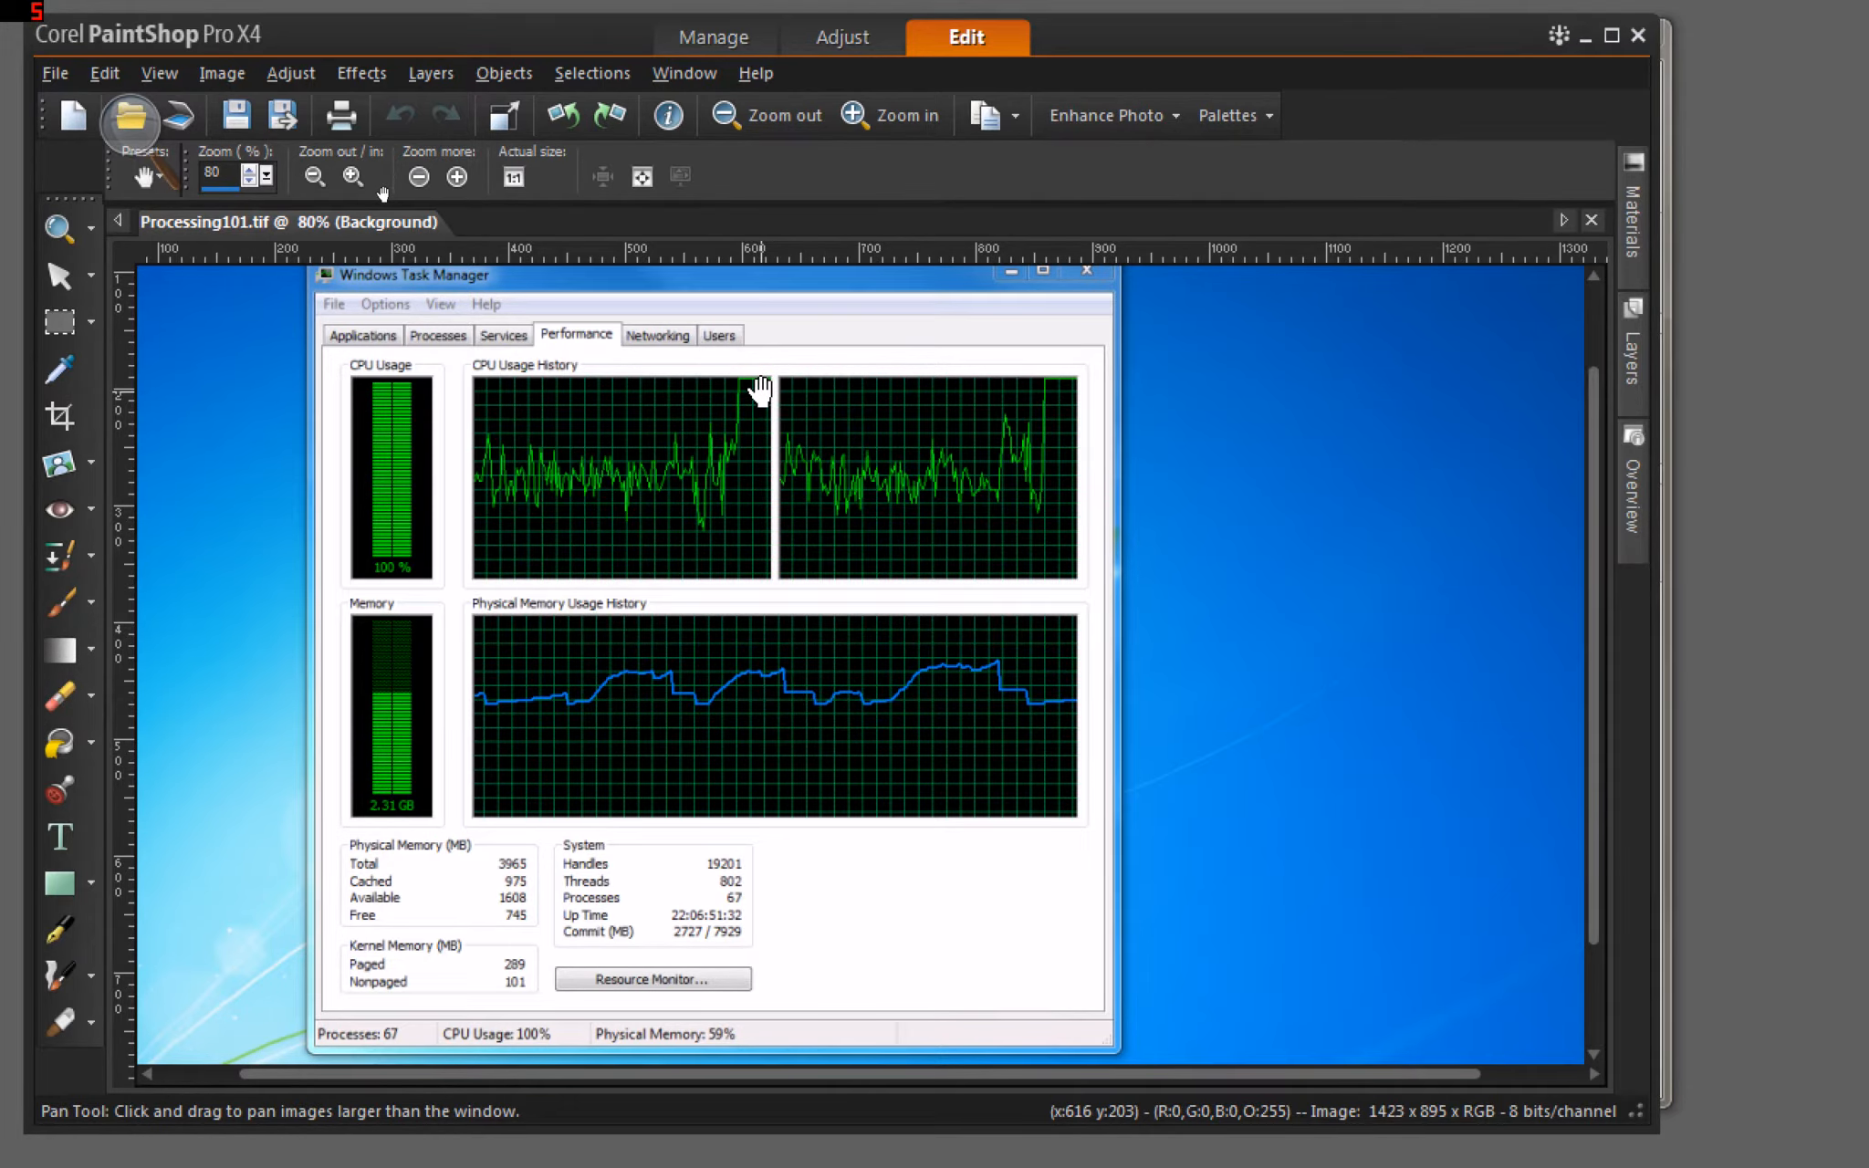
# Close the image editor, switch to ArcCatalog, and check the installed ArcGIS for Desktop version and license details.
pyautogui.click(1633, 37)
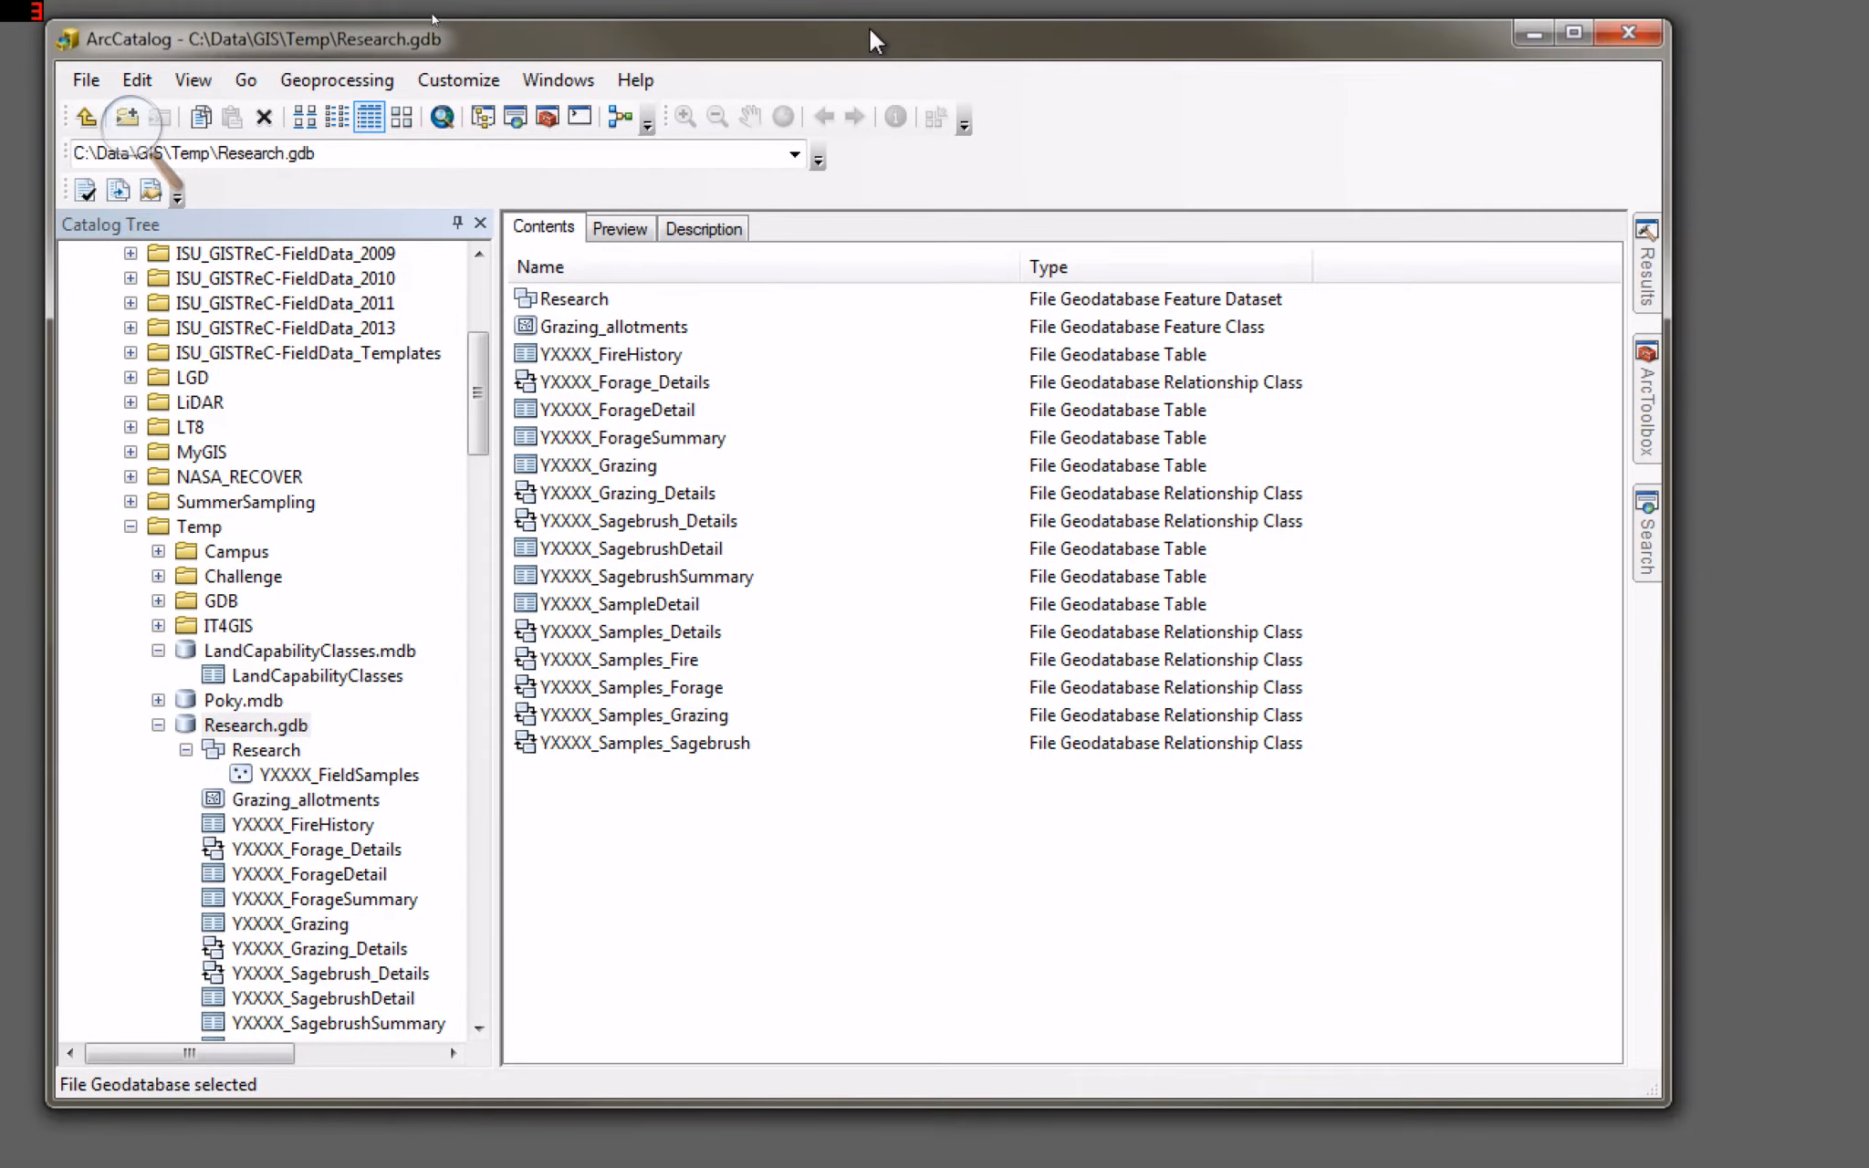
pyautogui.click(624, 80)
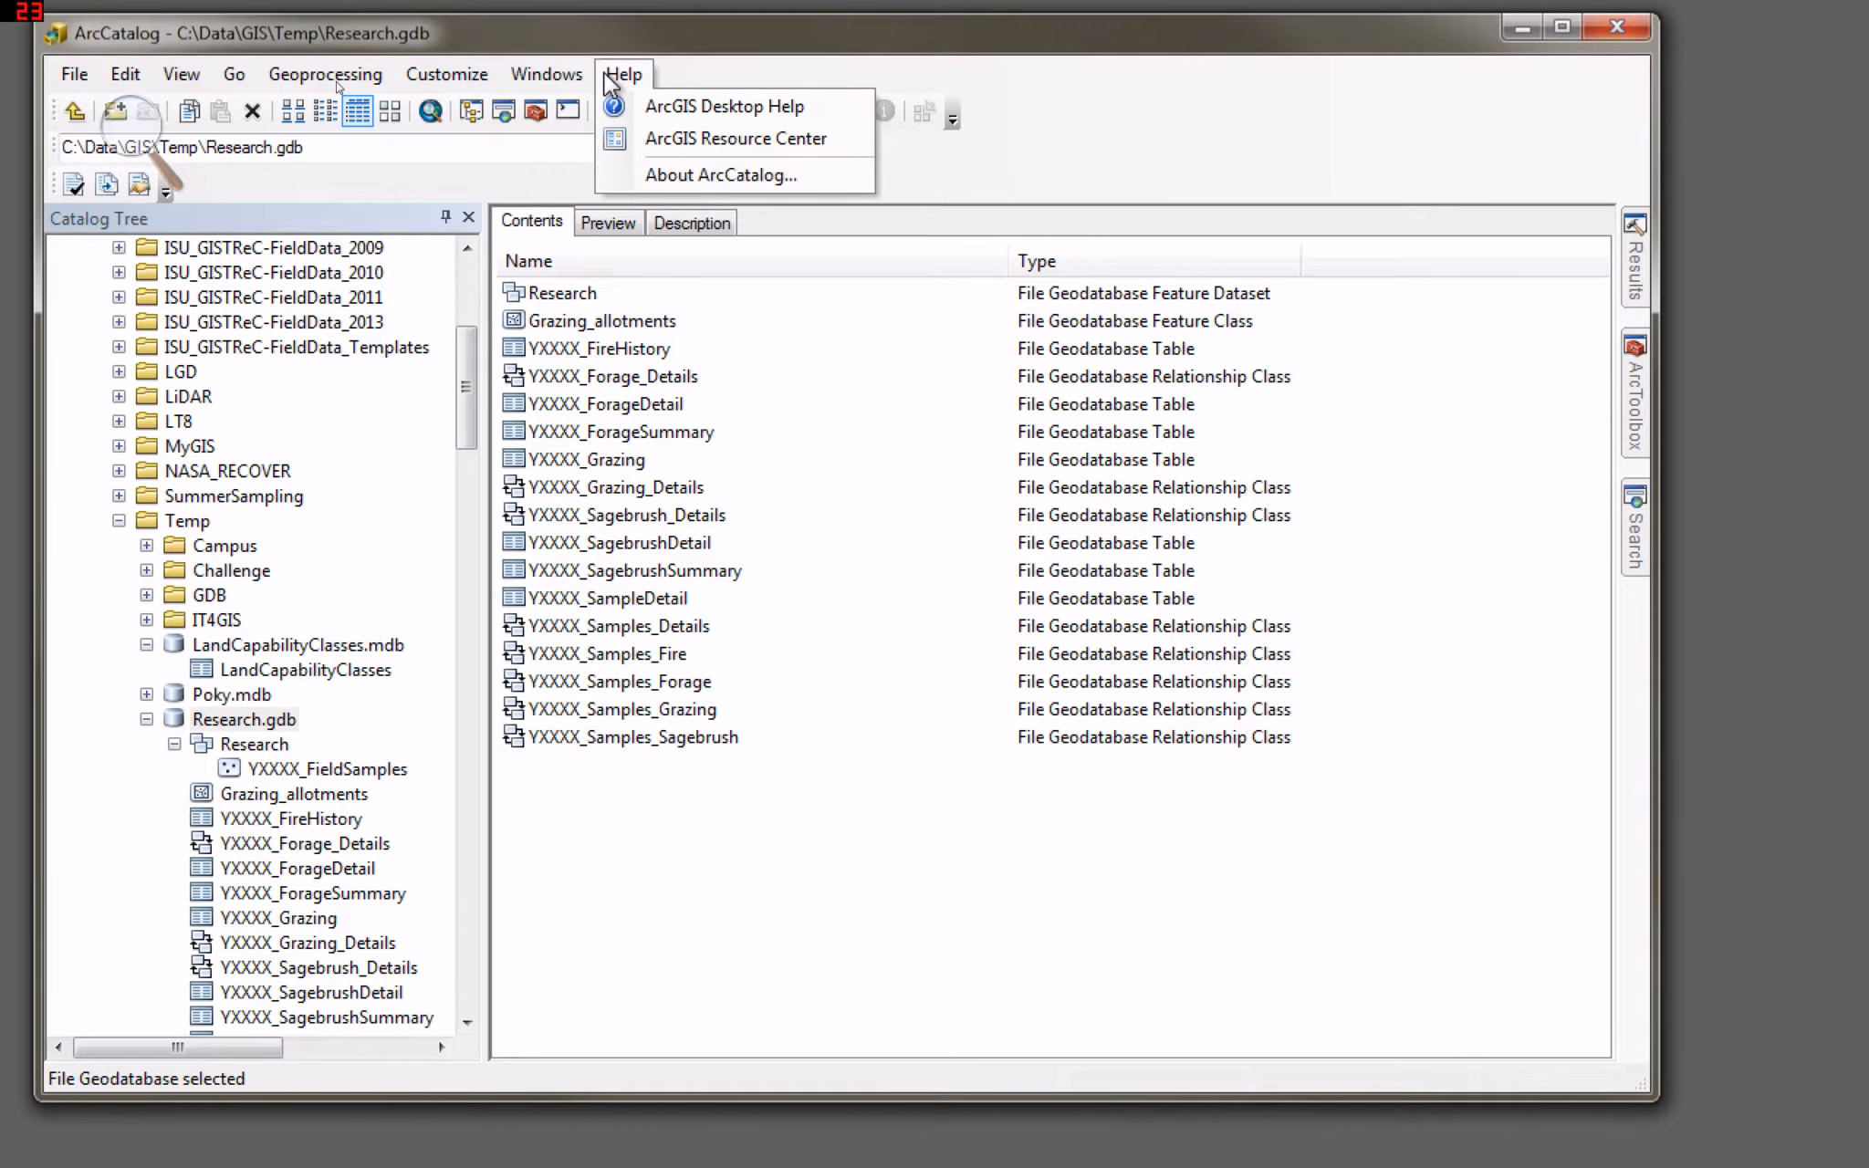
pyautogui.click(691, 177)
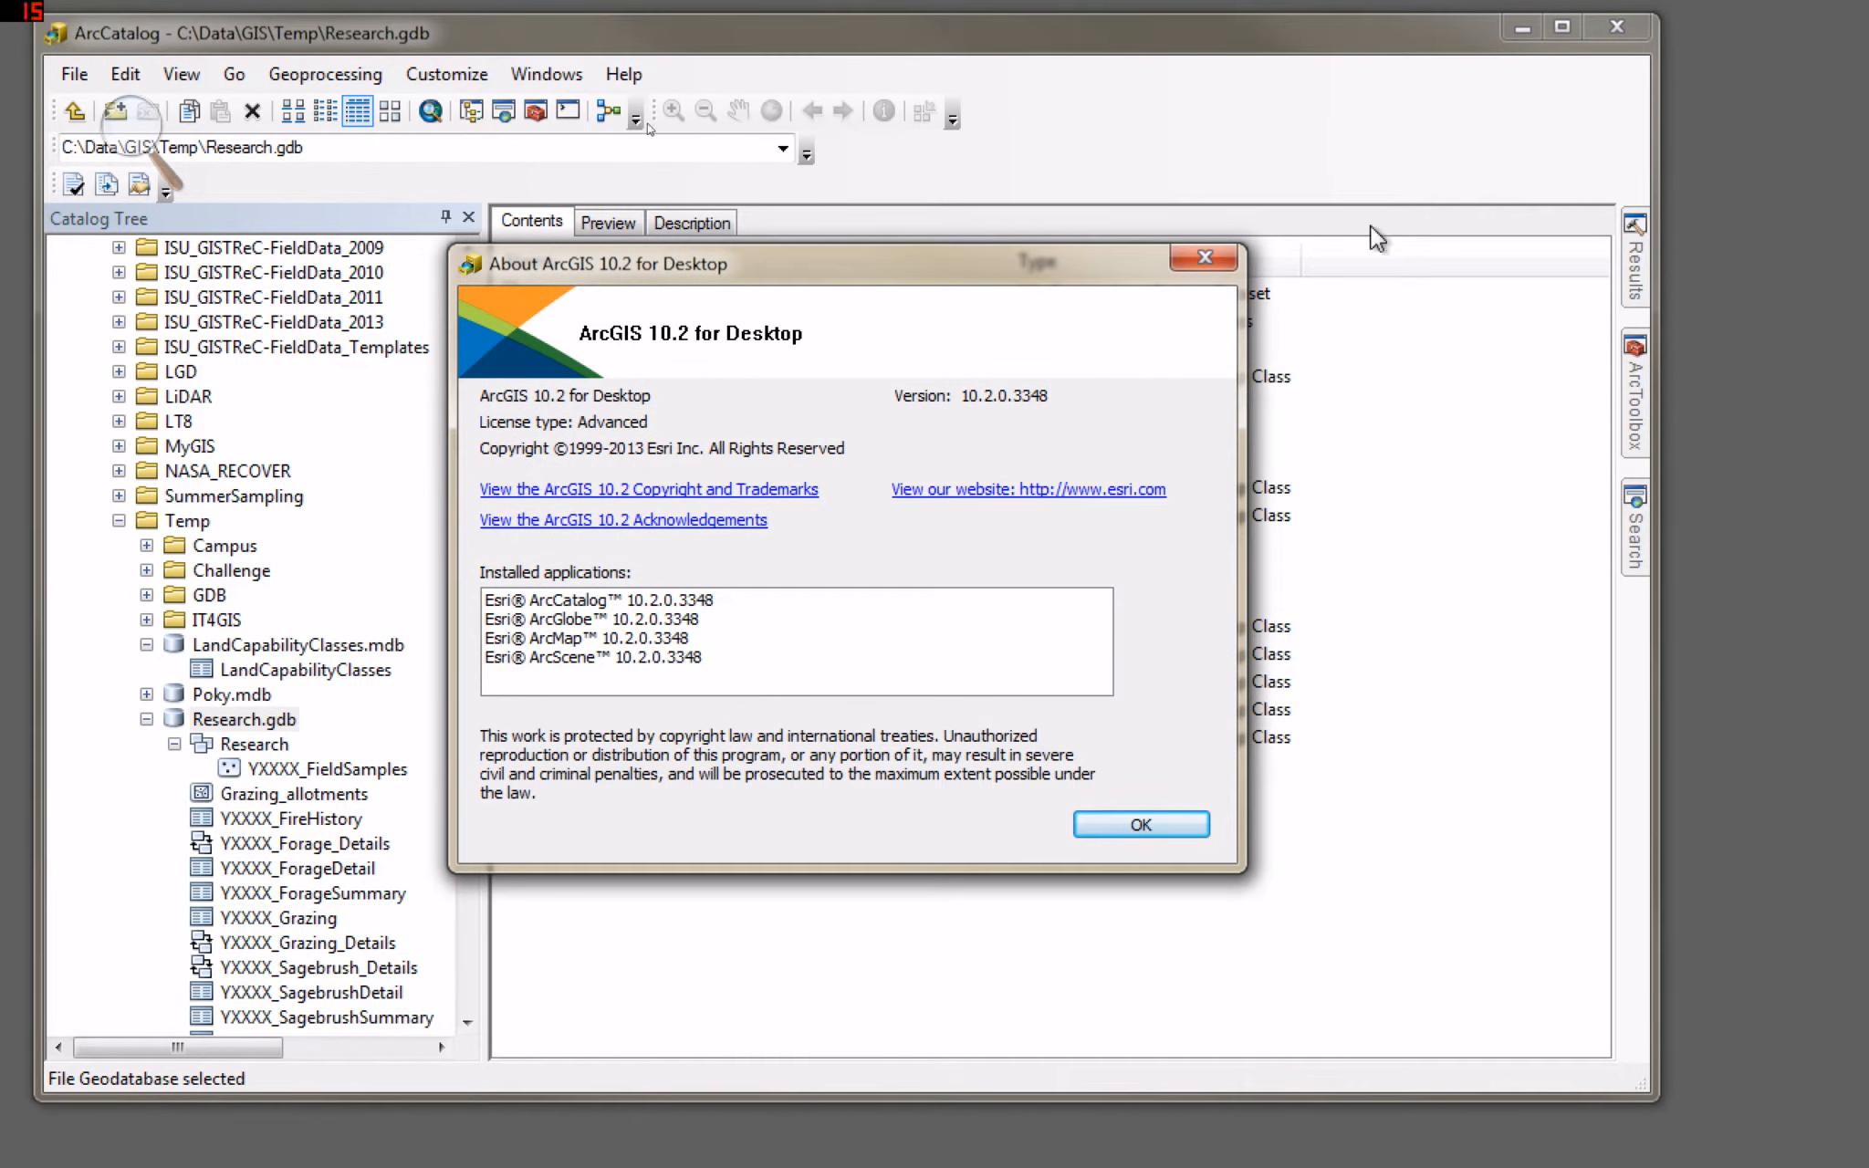
pyautogui.click(1204, 258)
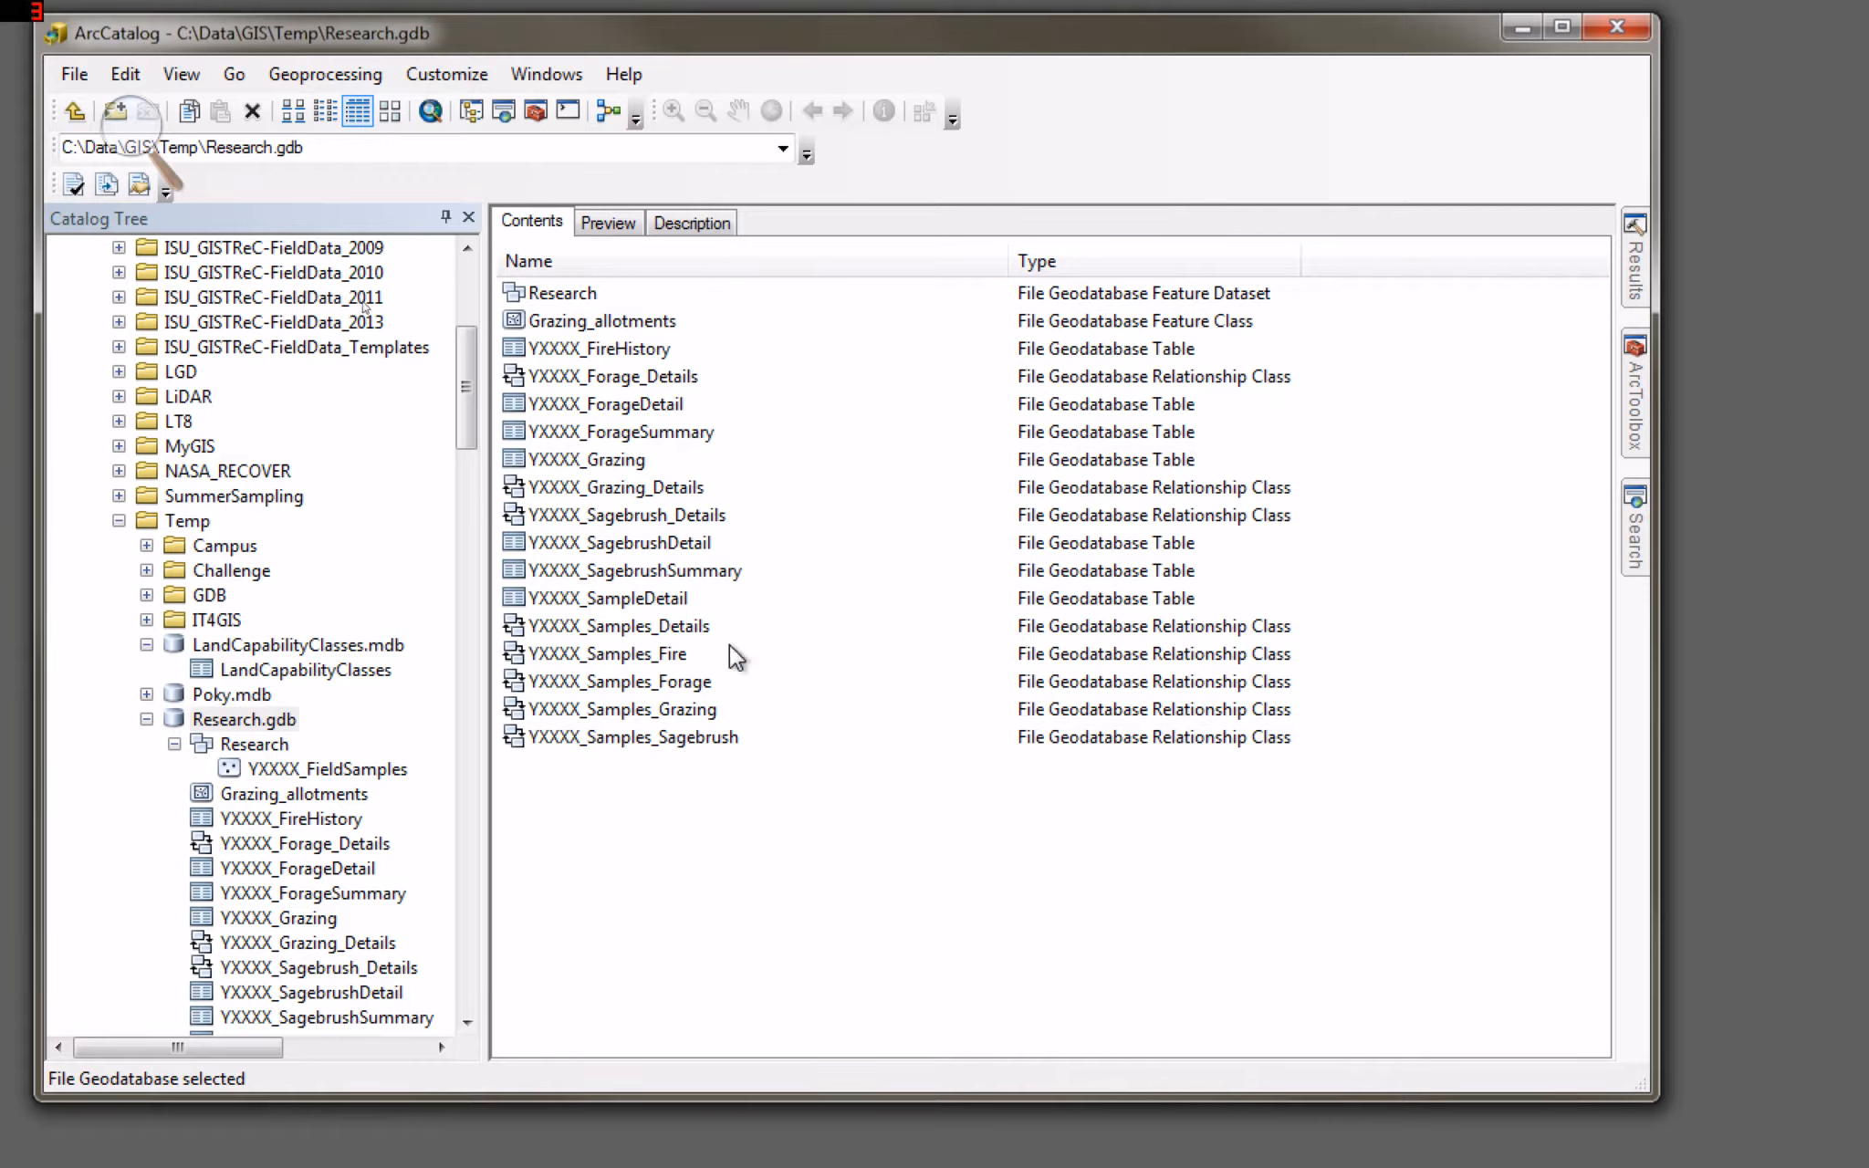
# Open the properties of the YXXXX_FieldSamples feature class inside the Research feature dataset.
pyautogui.doubleClick(544, 294)
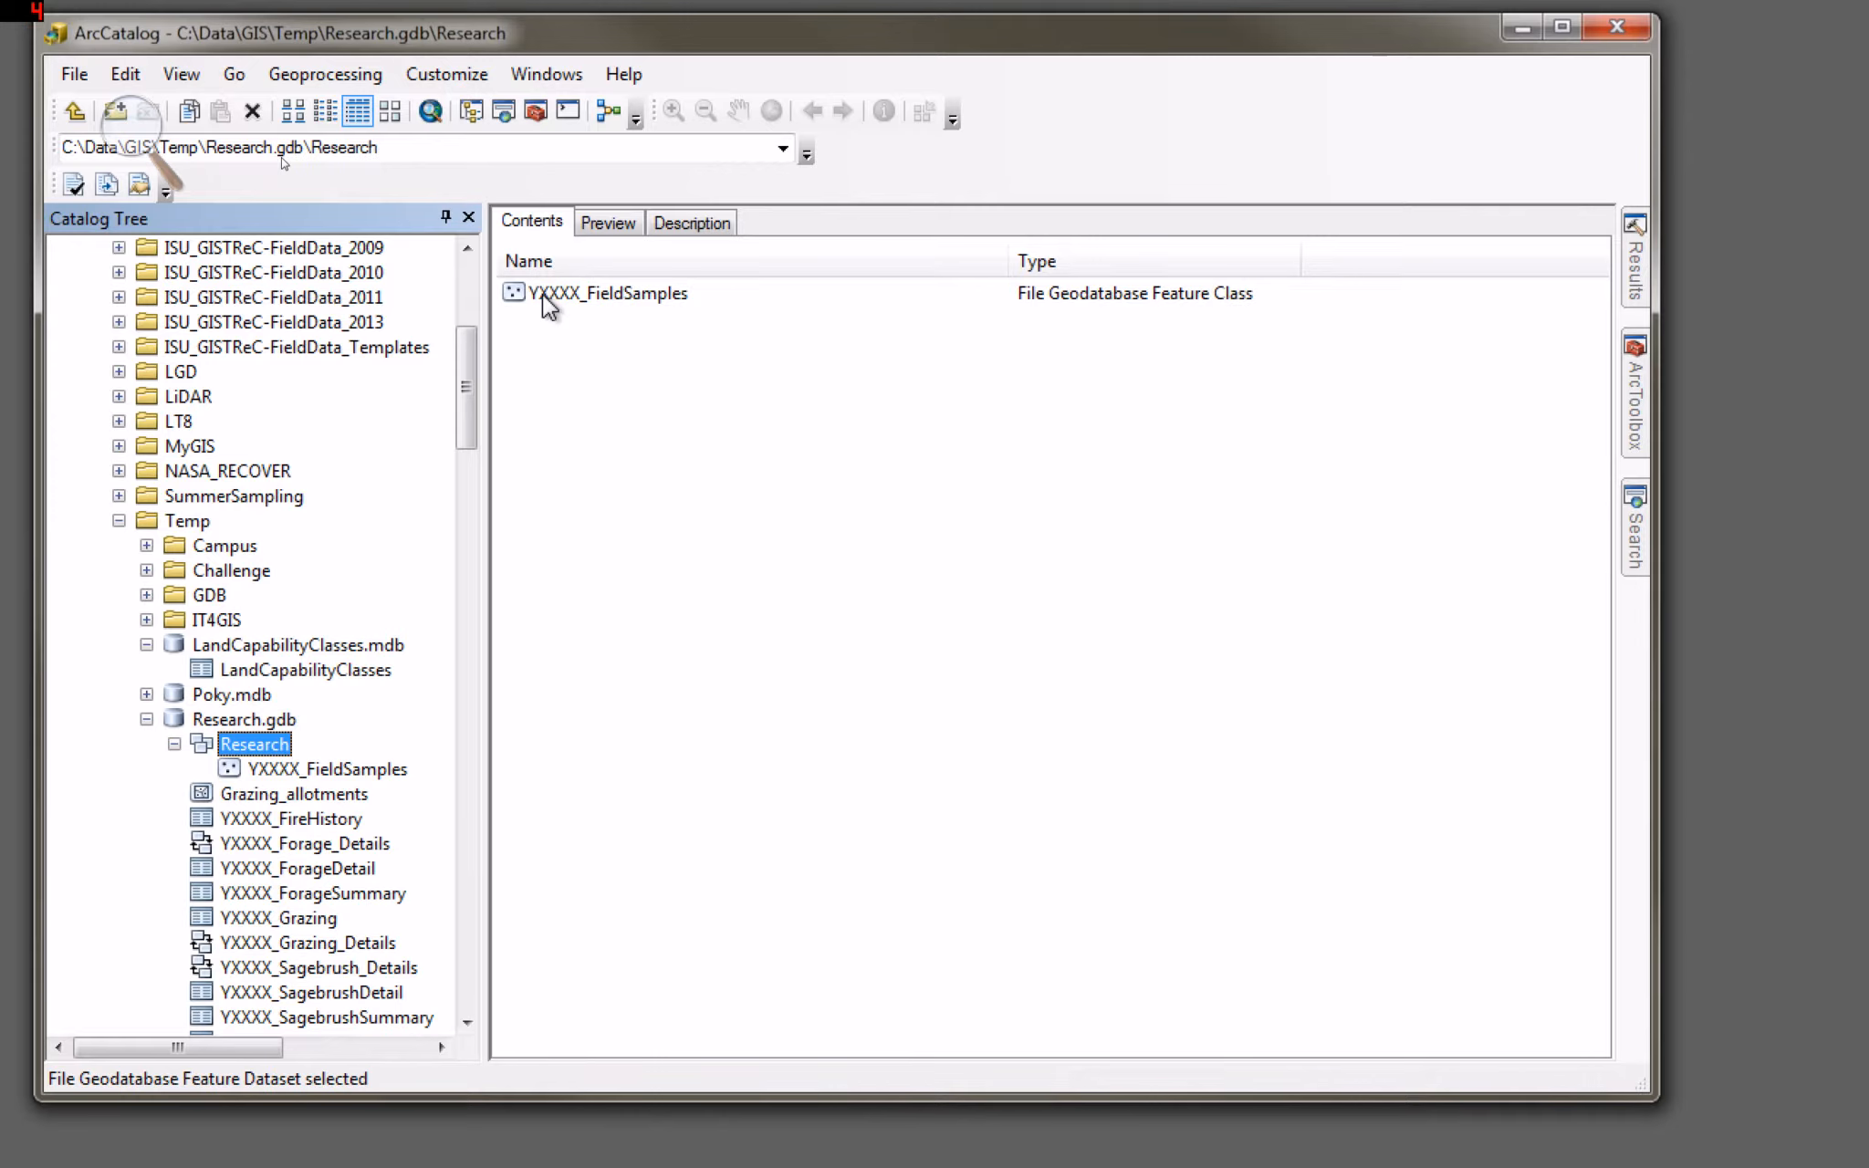
pyautogui.click(619, 293)
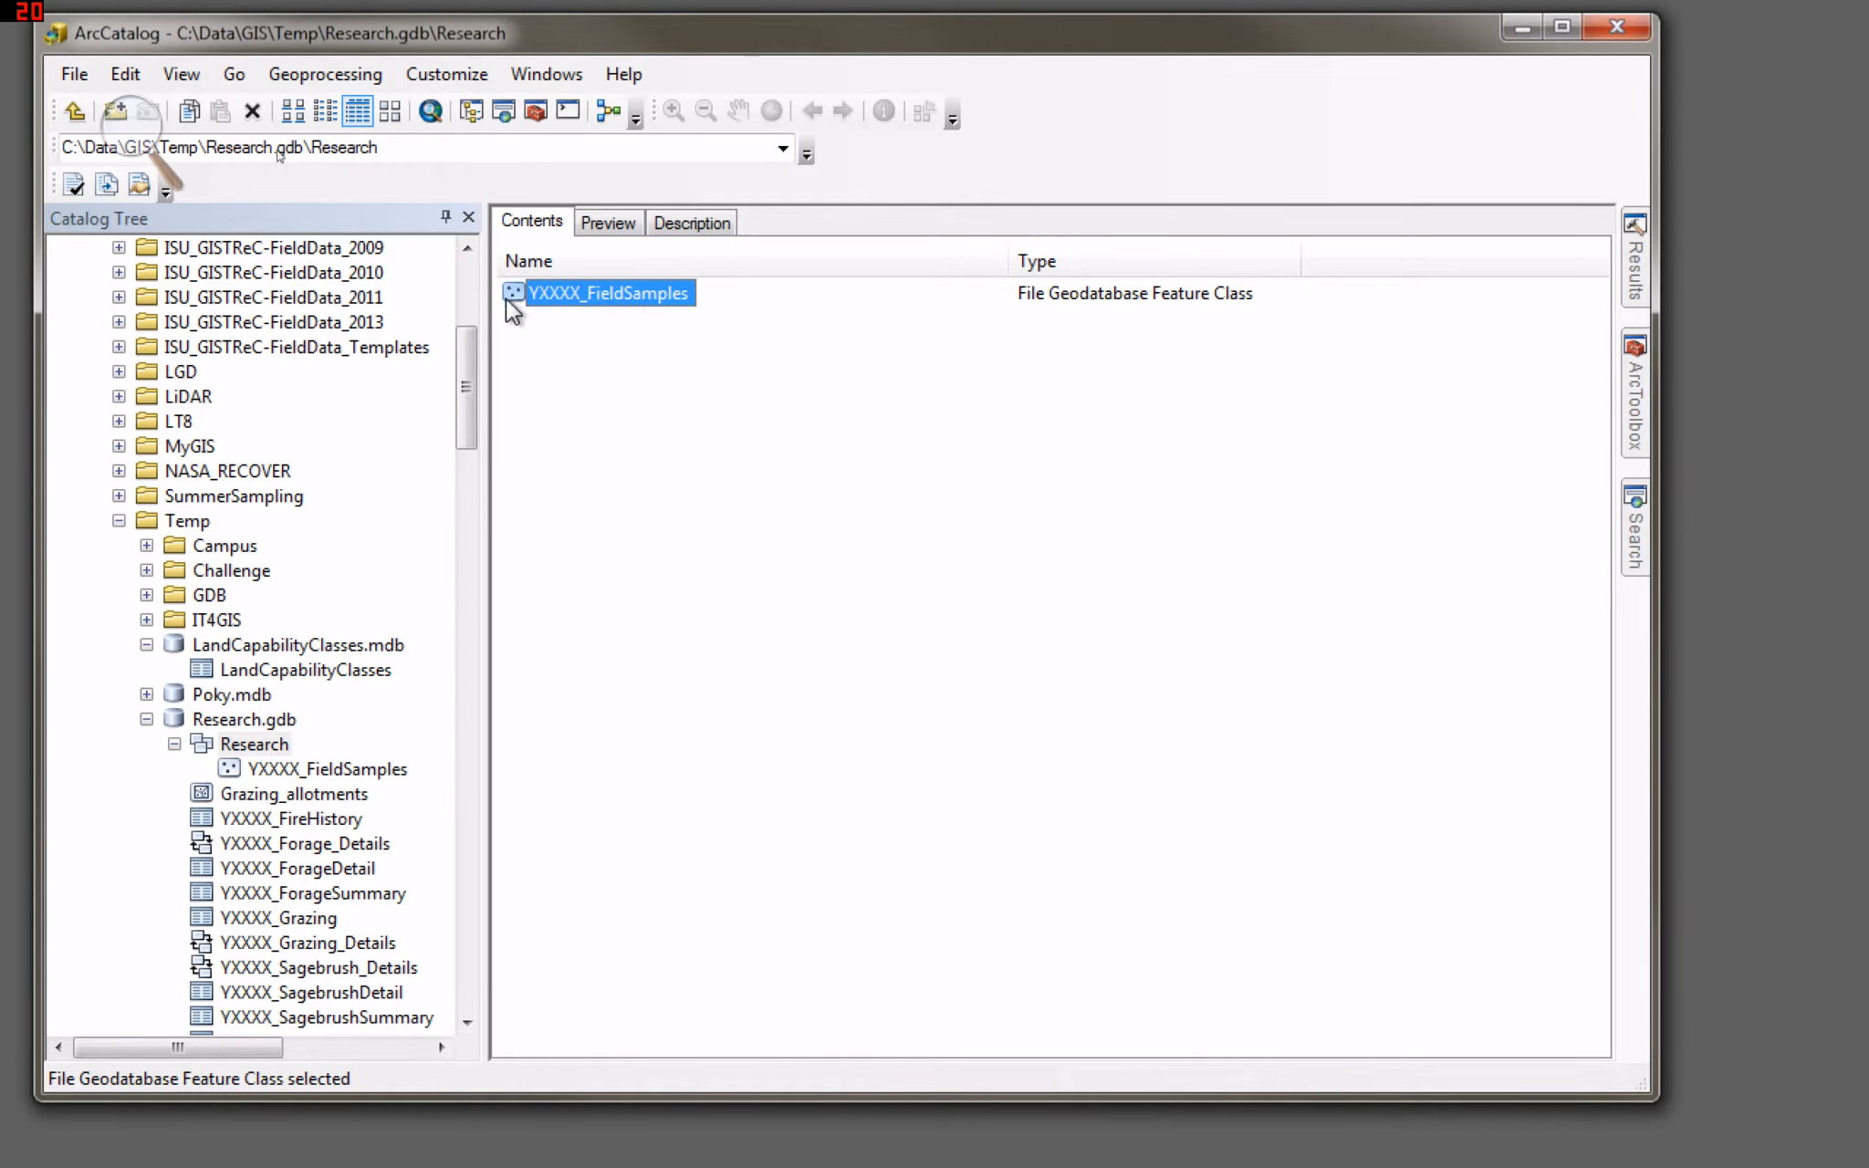
pyautogui.rightClick(603, 296)
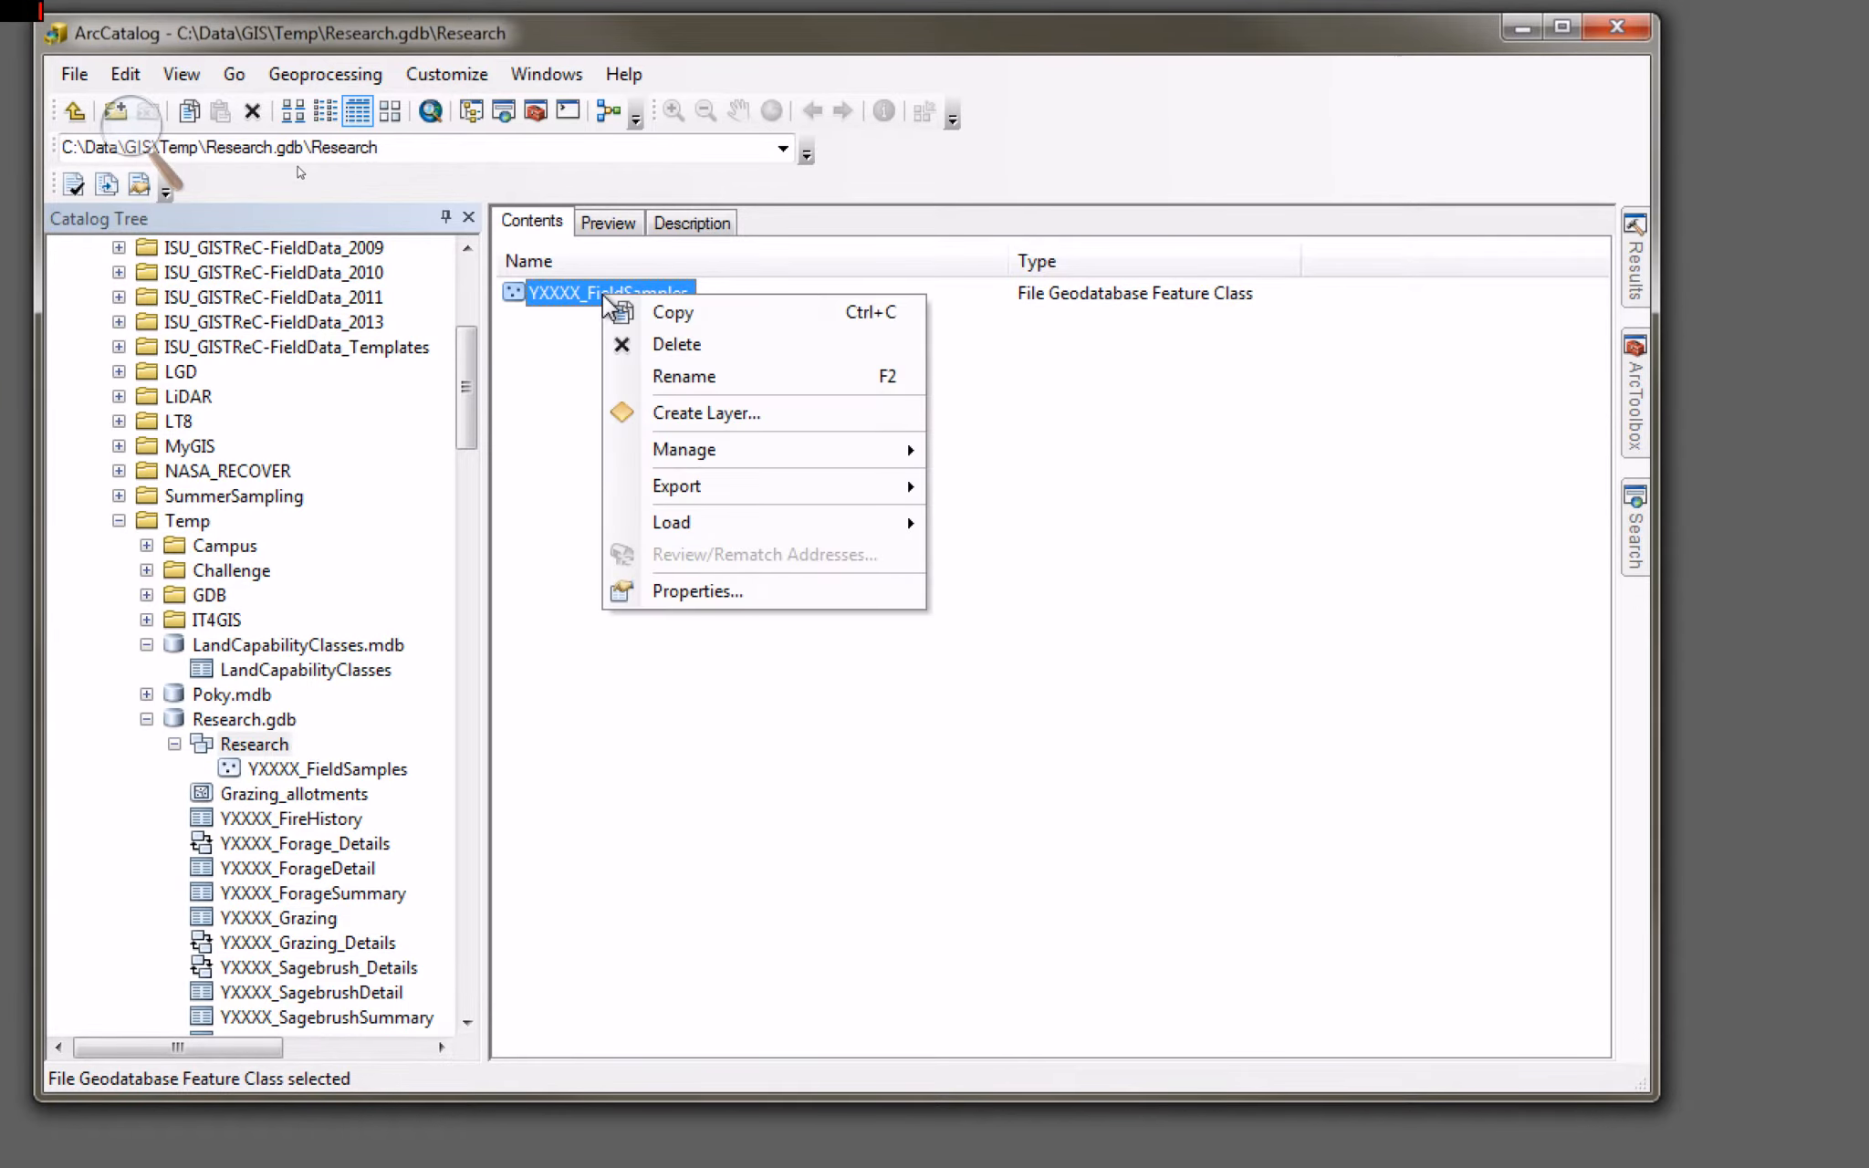
pyautogui.click(699, 593)
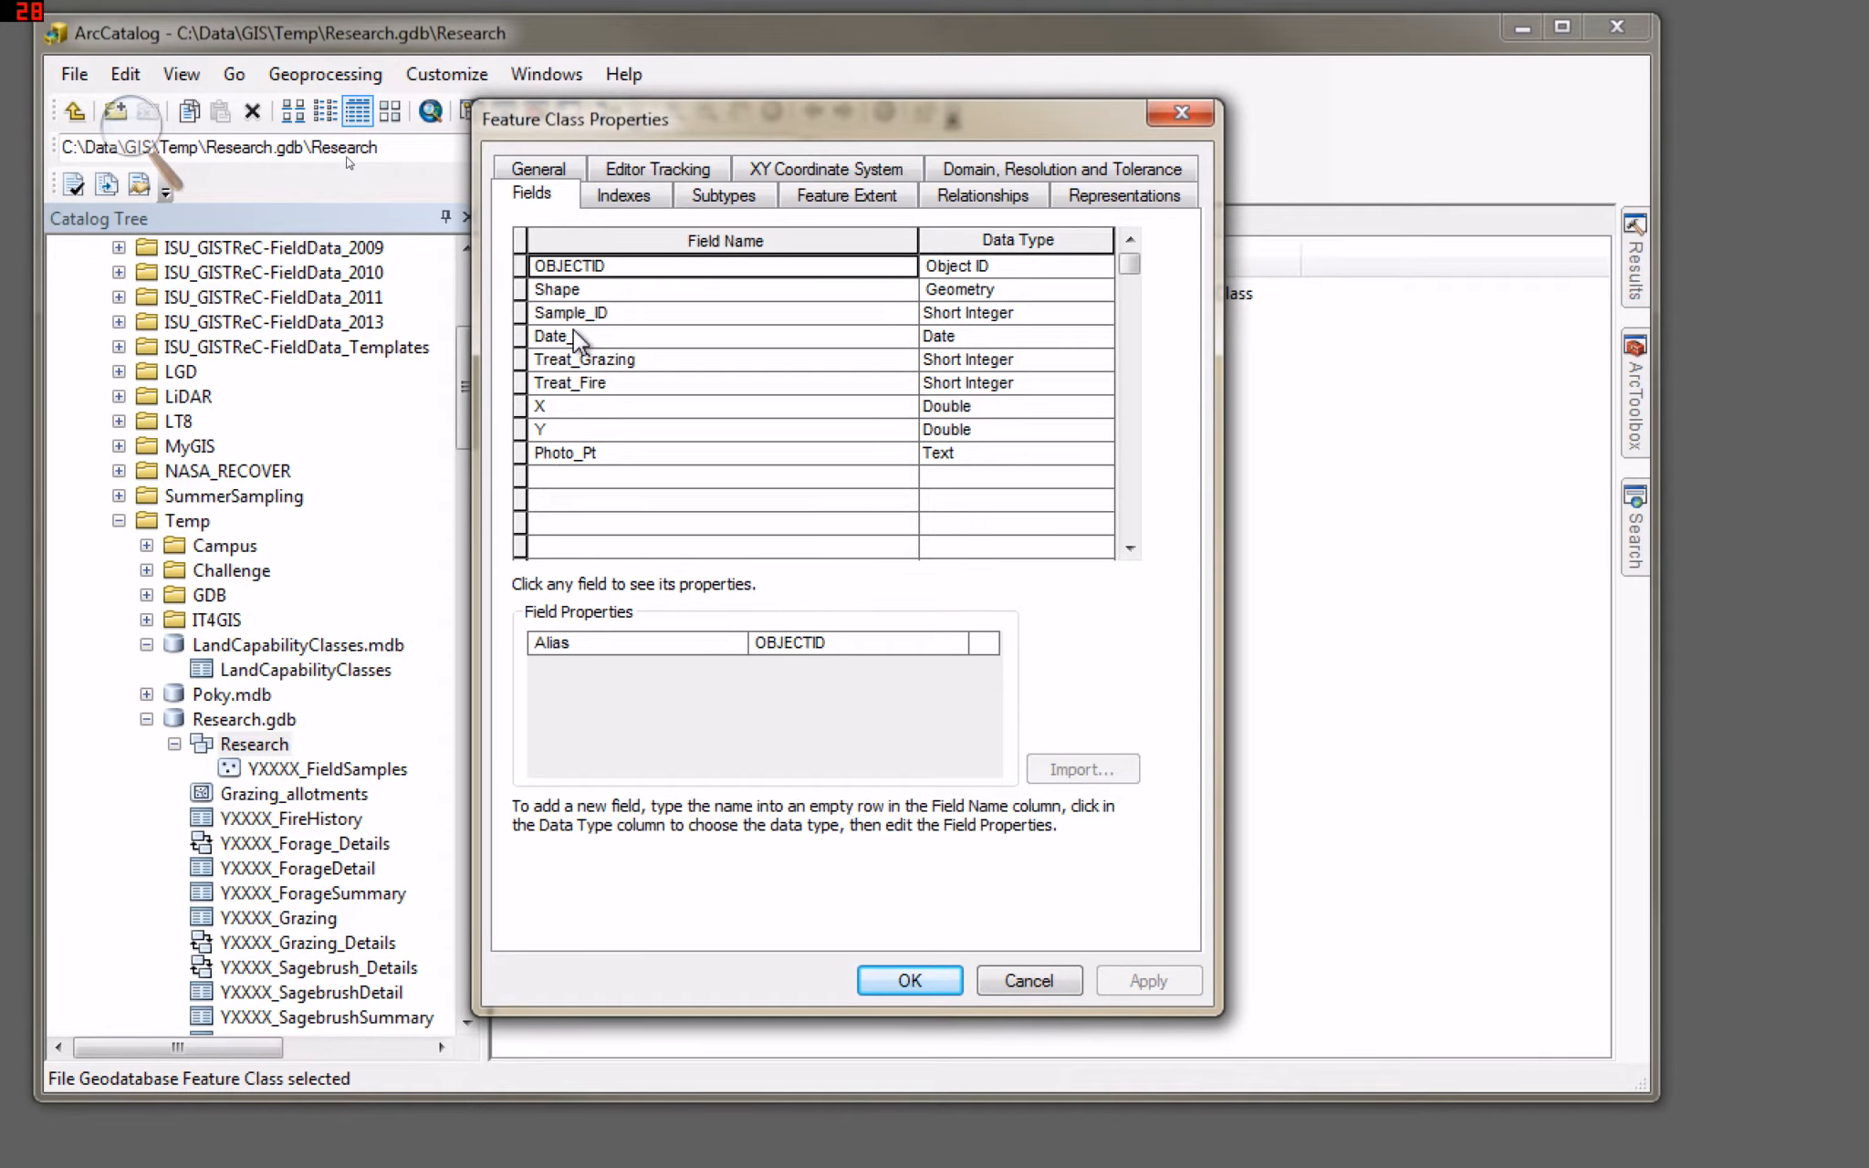
# Try to rename the Sample_ID field to SampleID and apply the change.
pyautogui.click(959, 319)
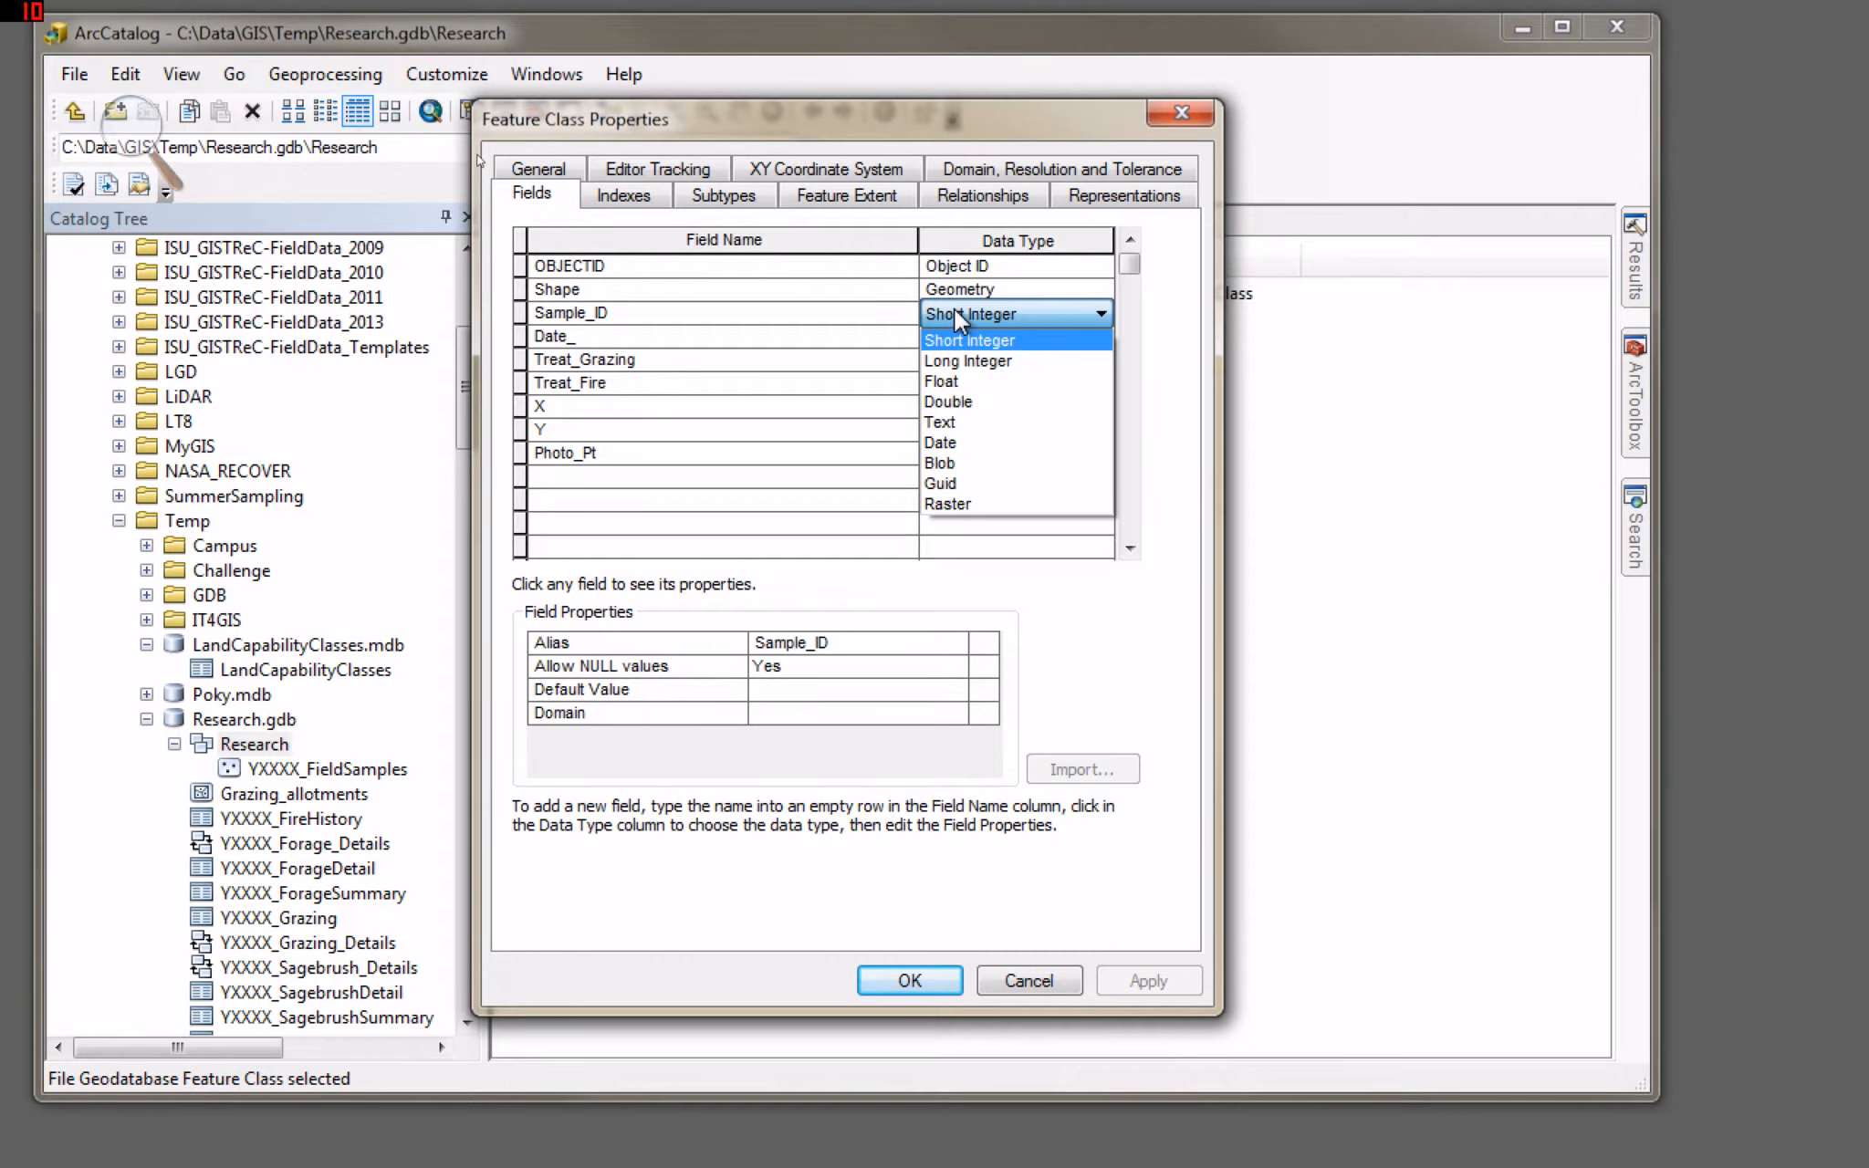
pyautogui.click(598, 321)
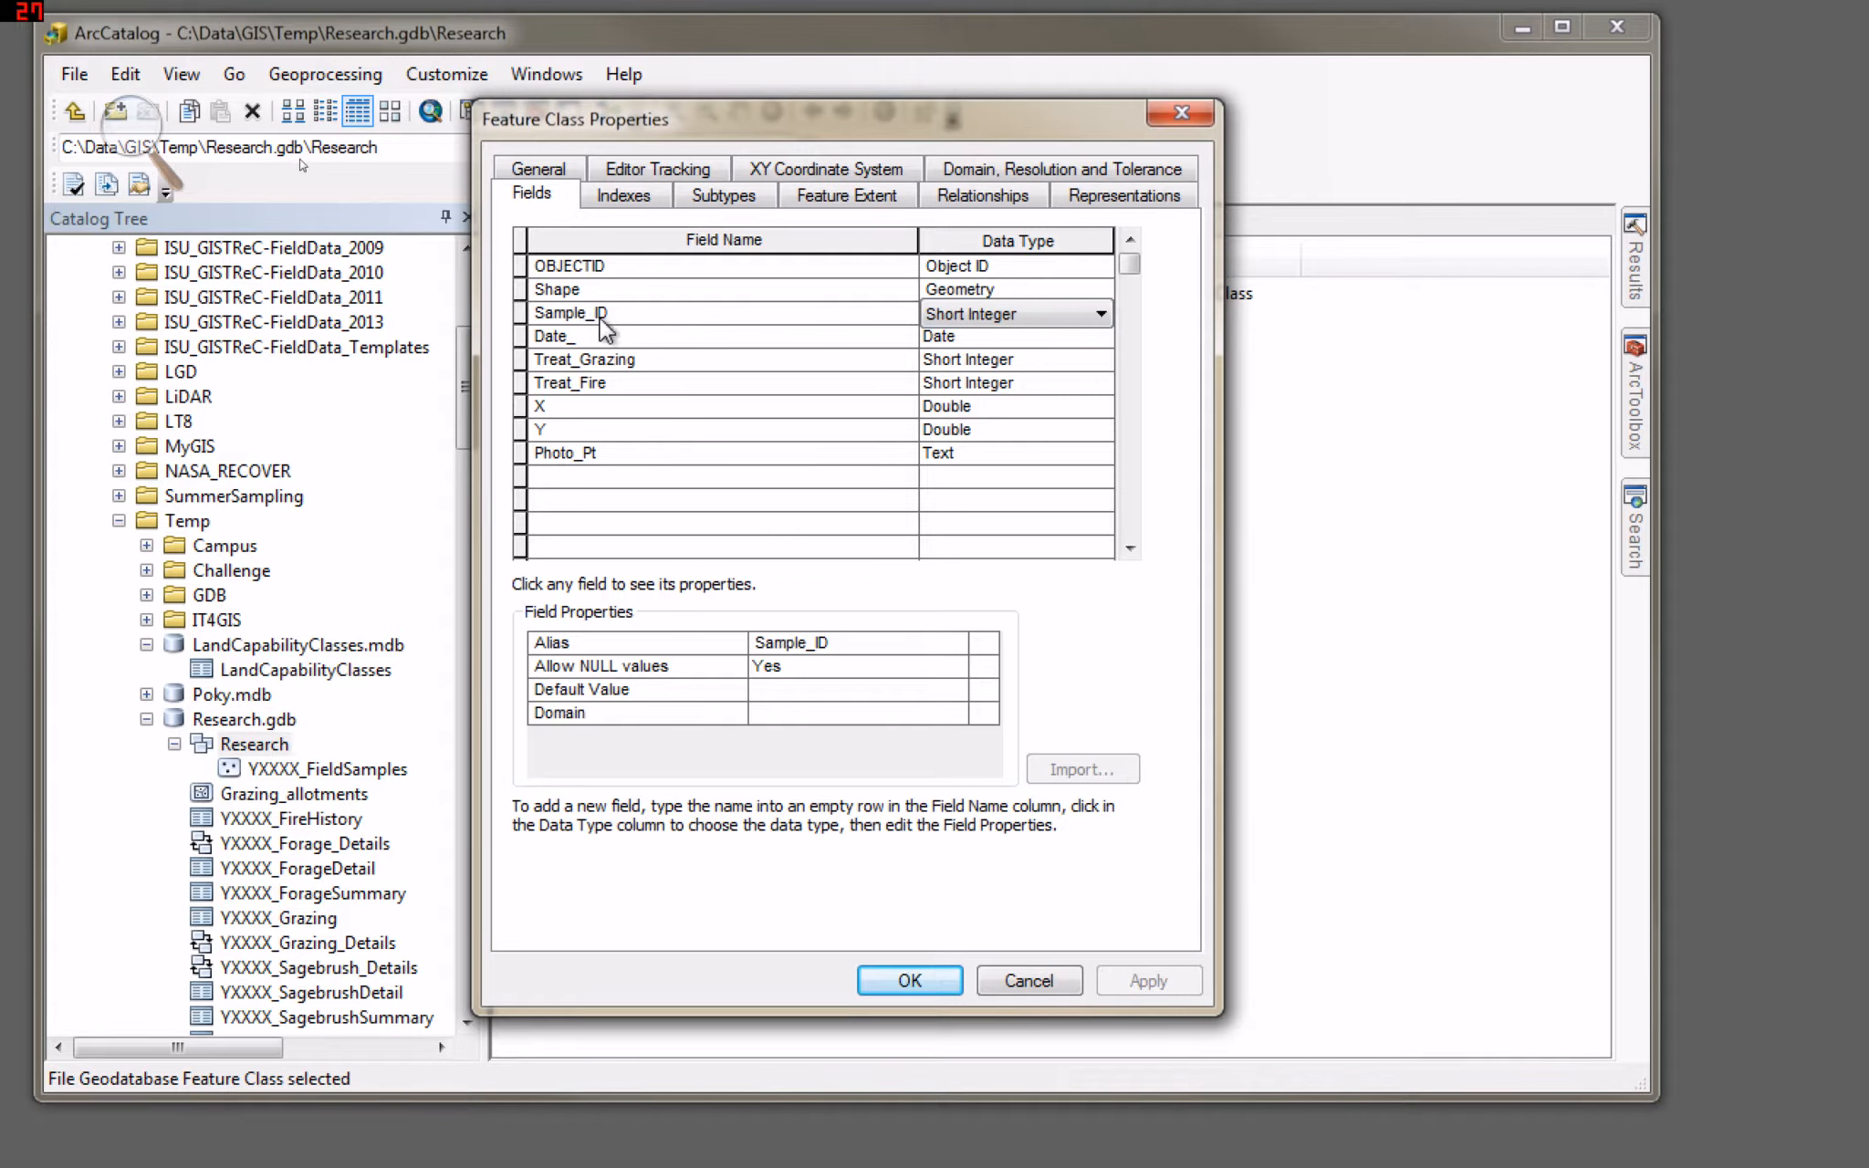
pyautogui.click(591, 318)
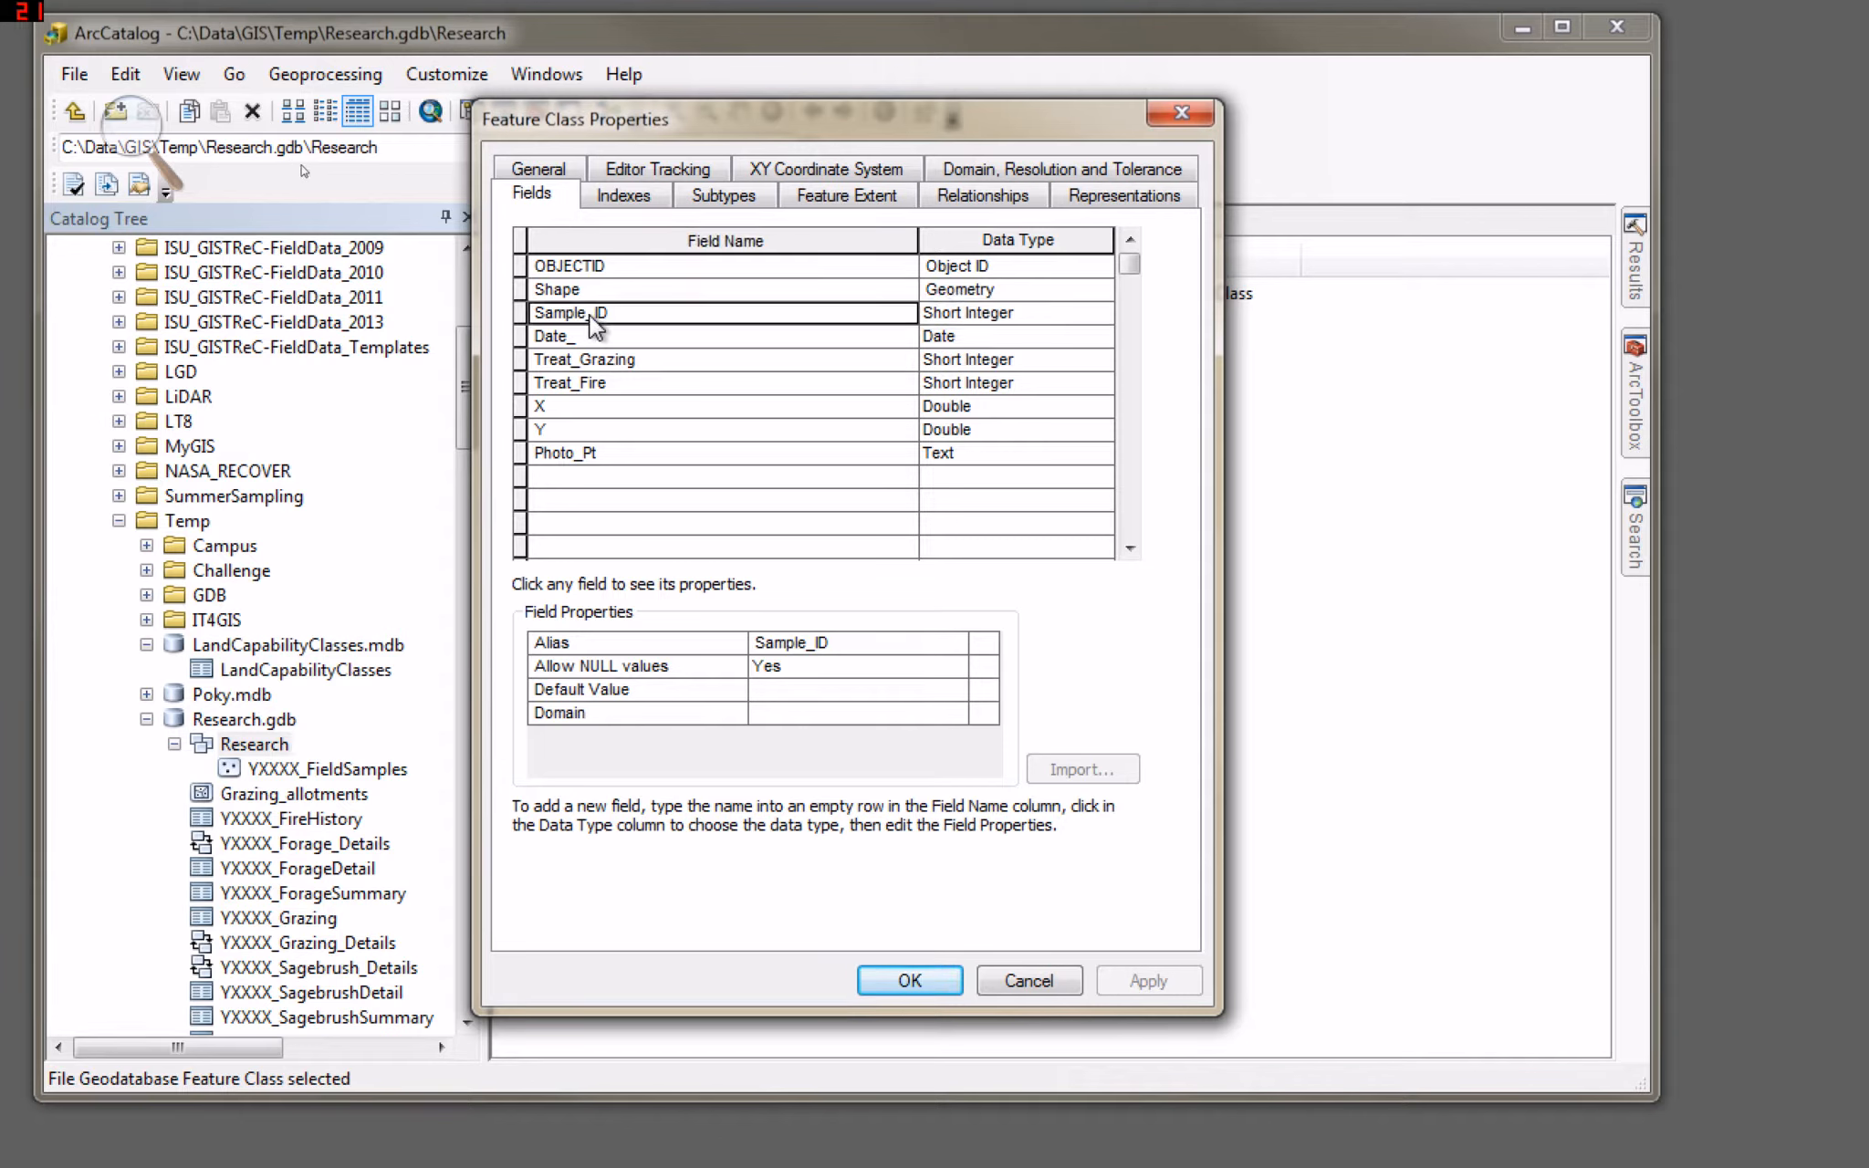
pyautogui.click(589, 314)
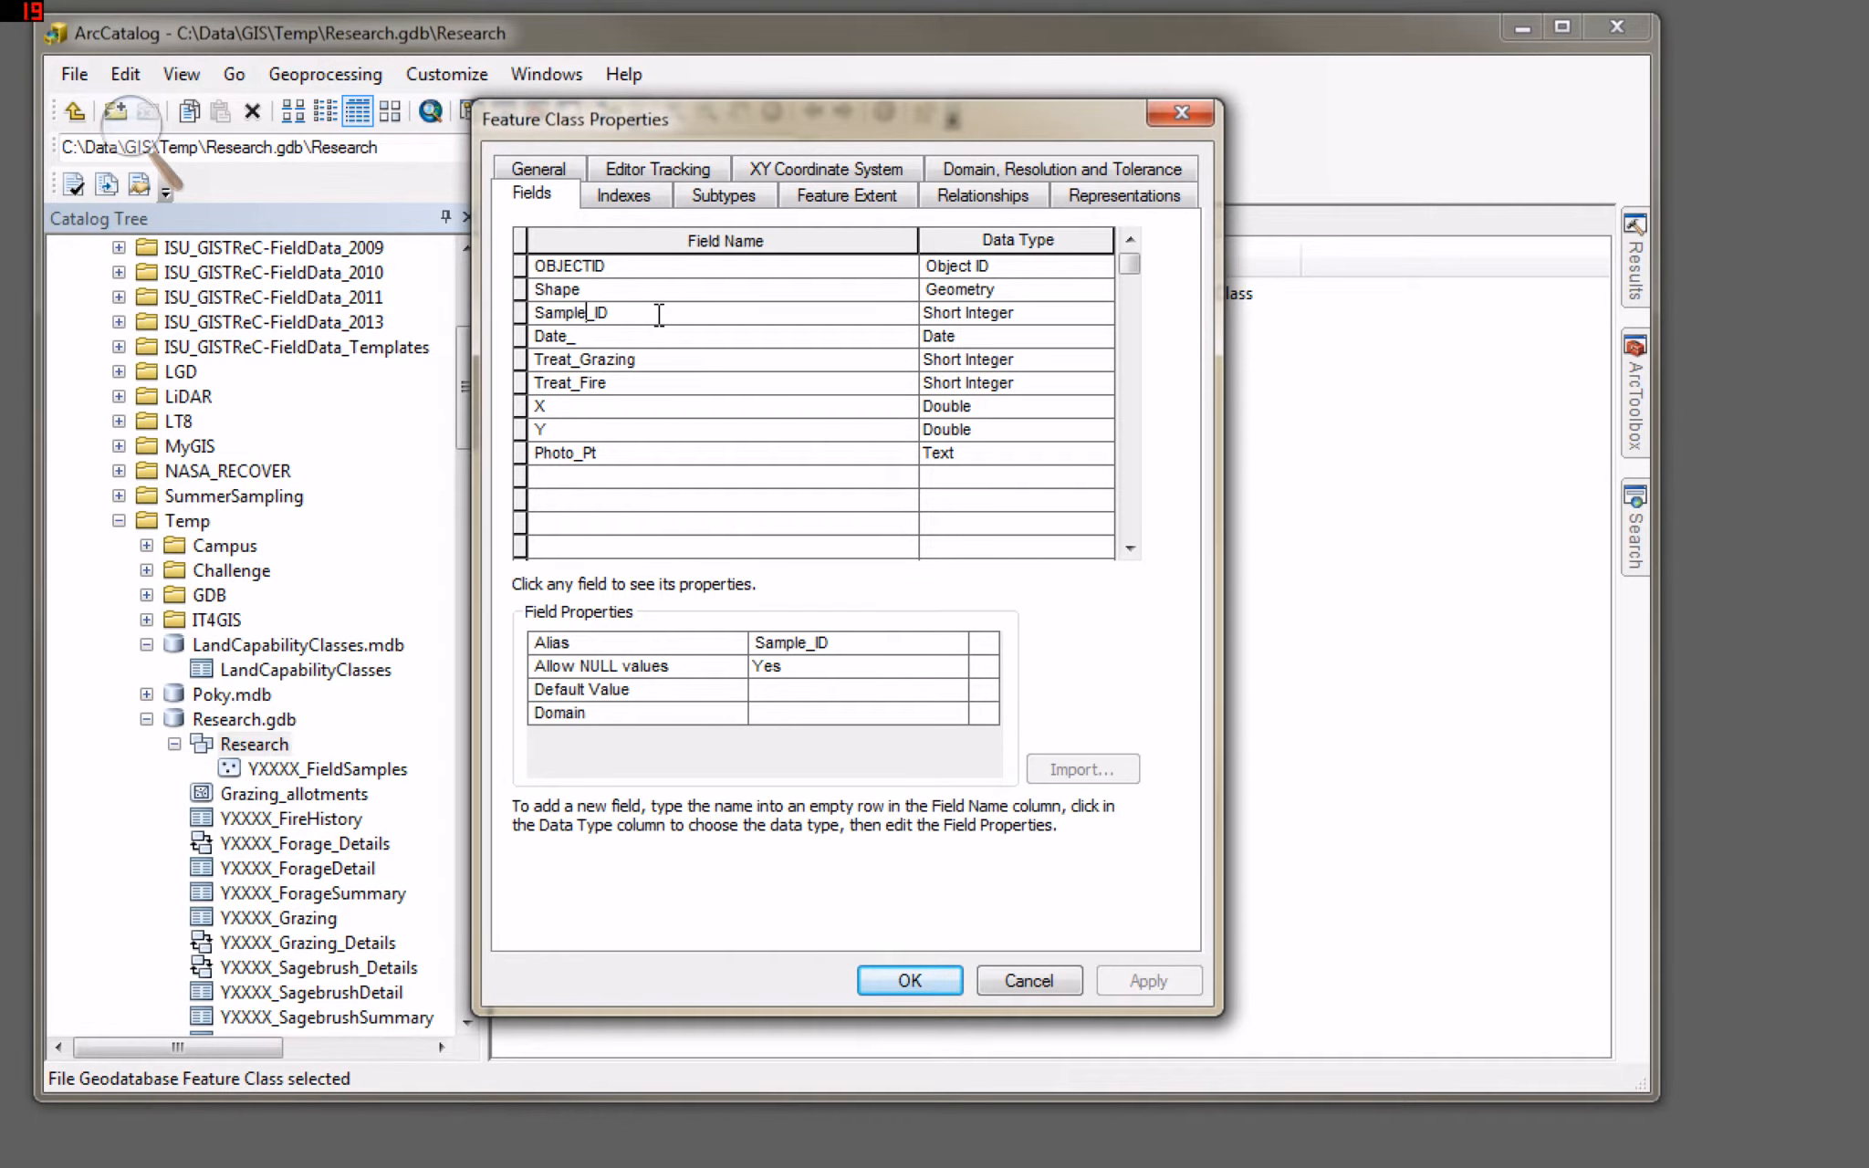
pyautogui.press('Delete')
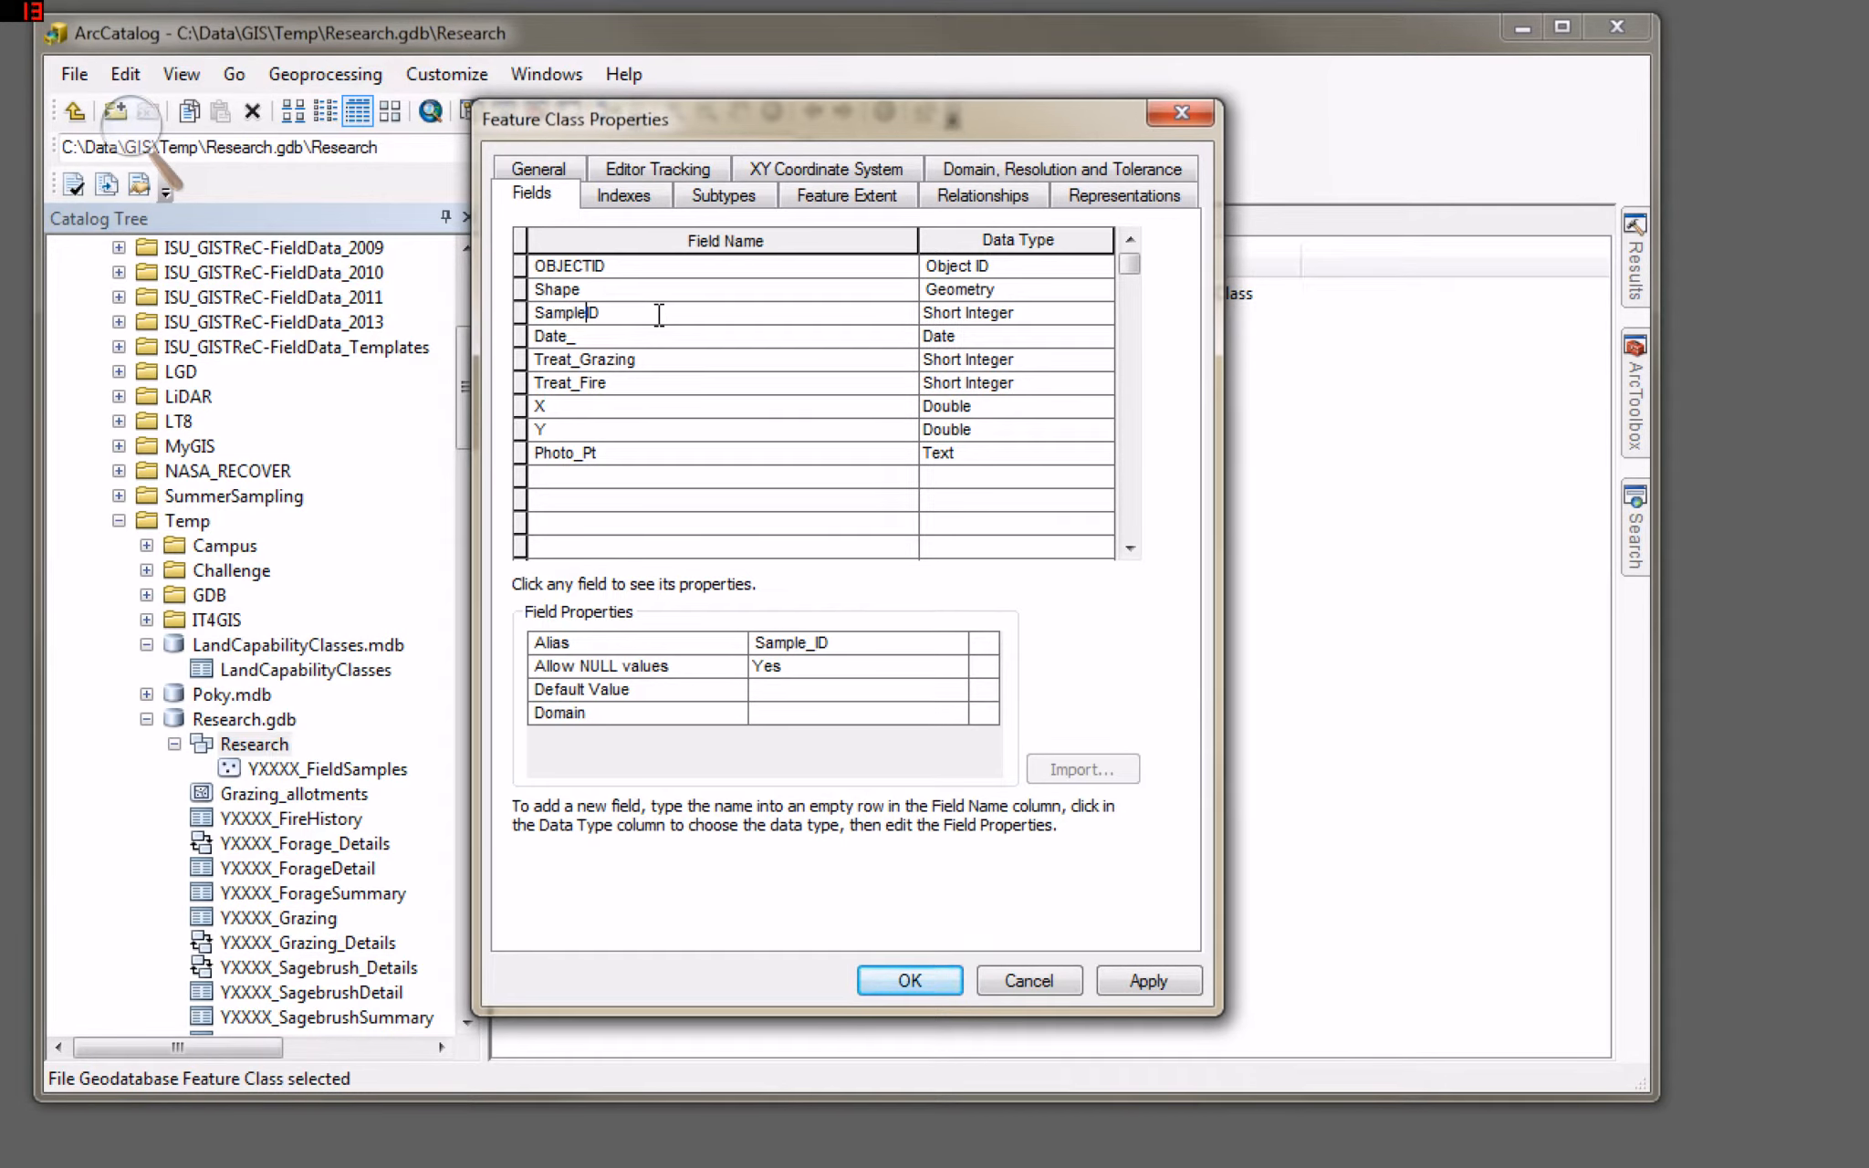
pyautogui.click(1163, 987)
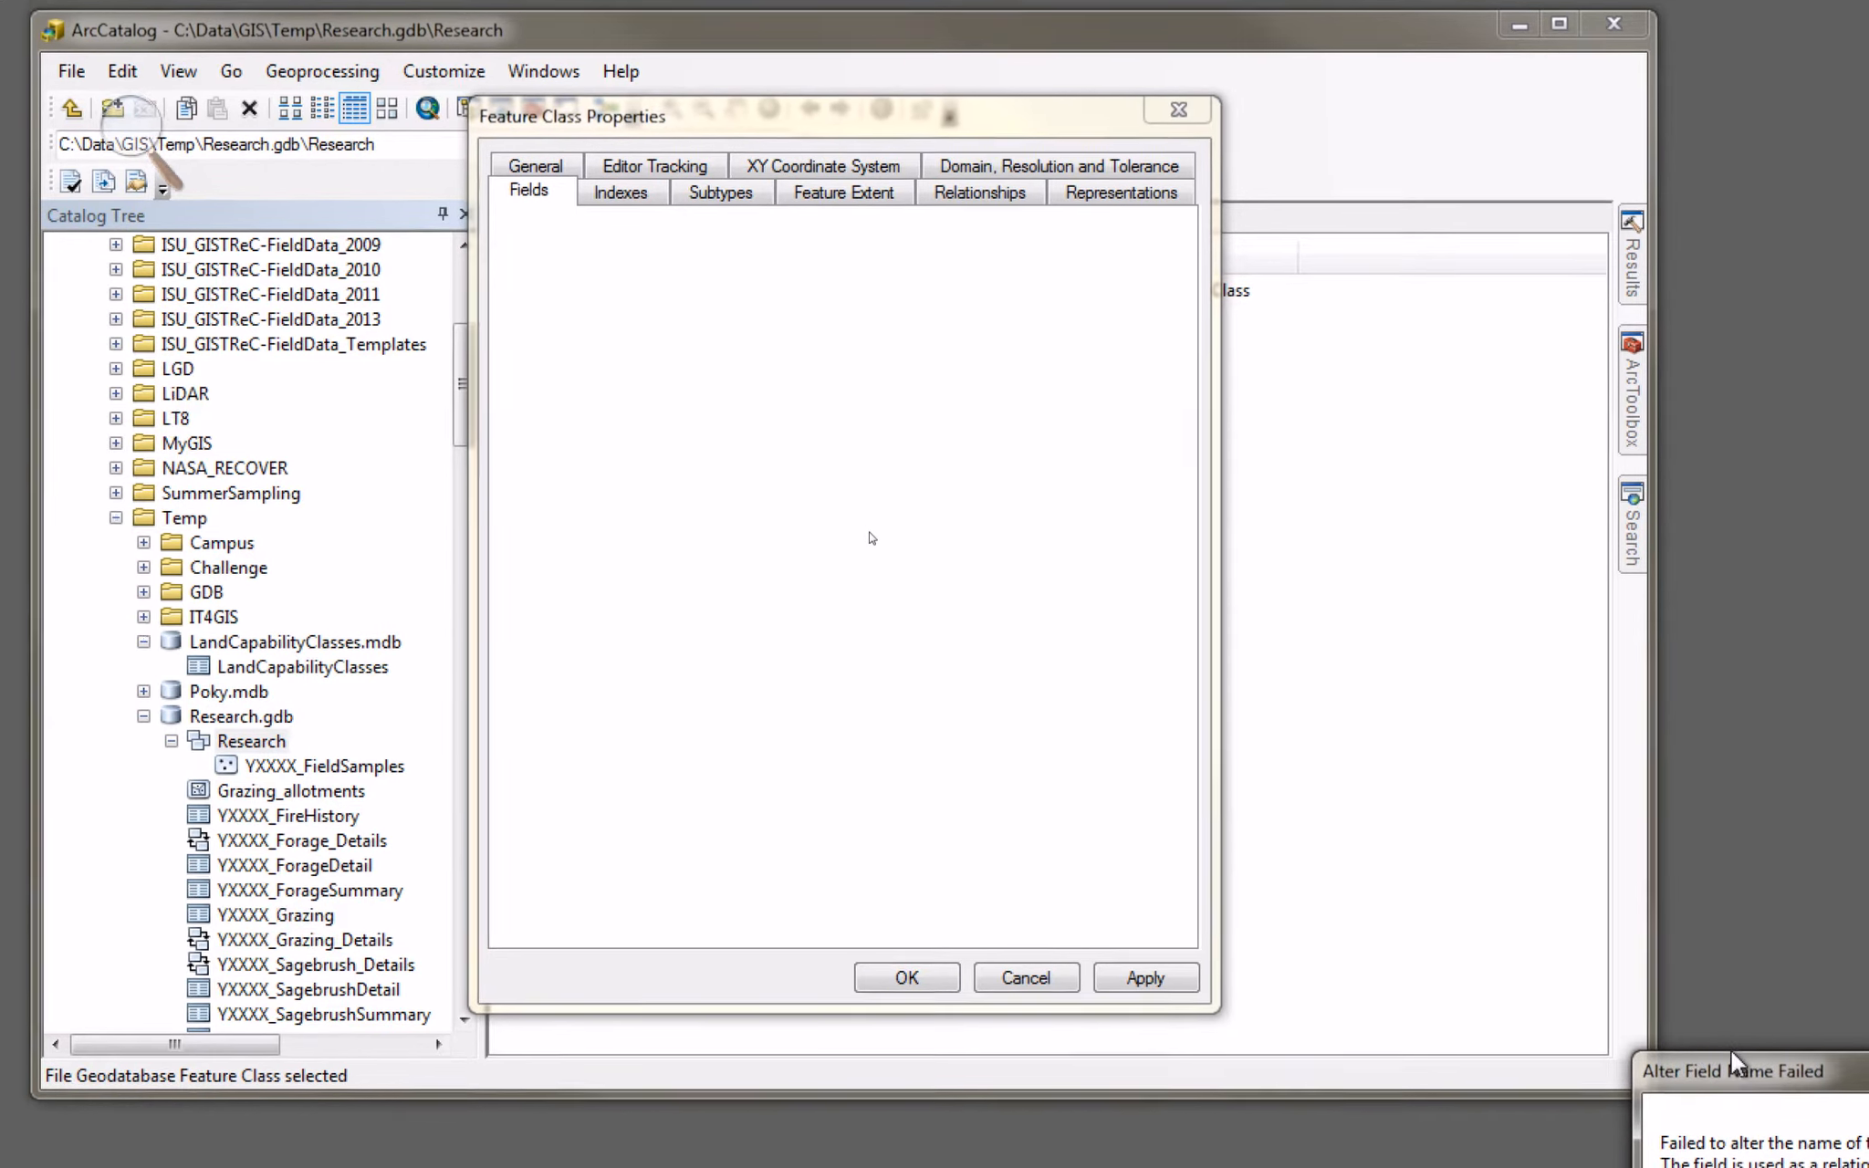
pyautogui.moveTo(1734, 1063); pyautogui.dragTo(560, 219)
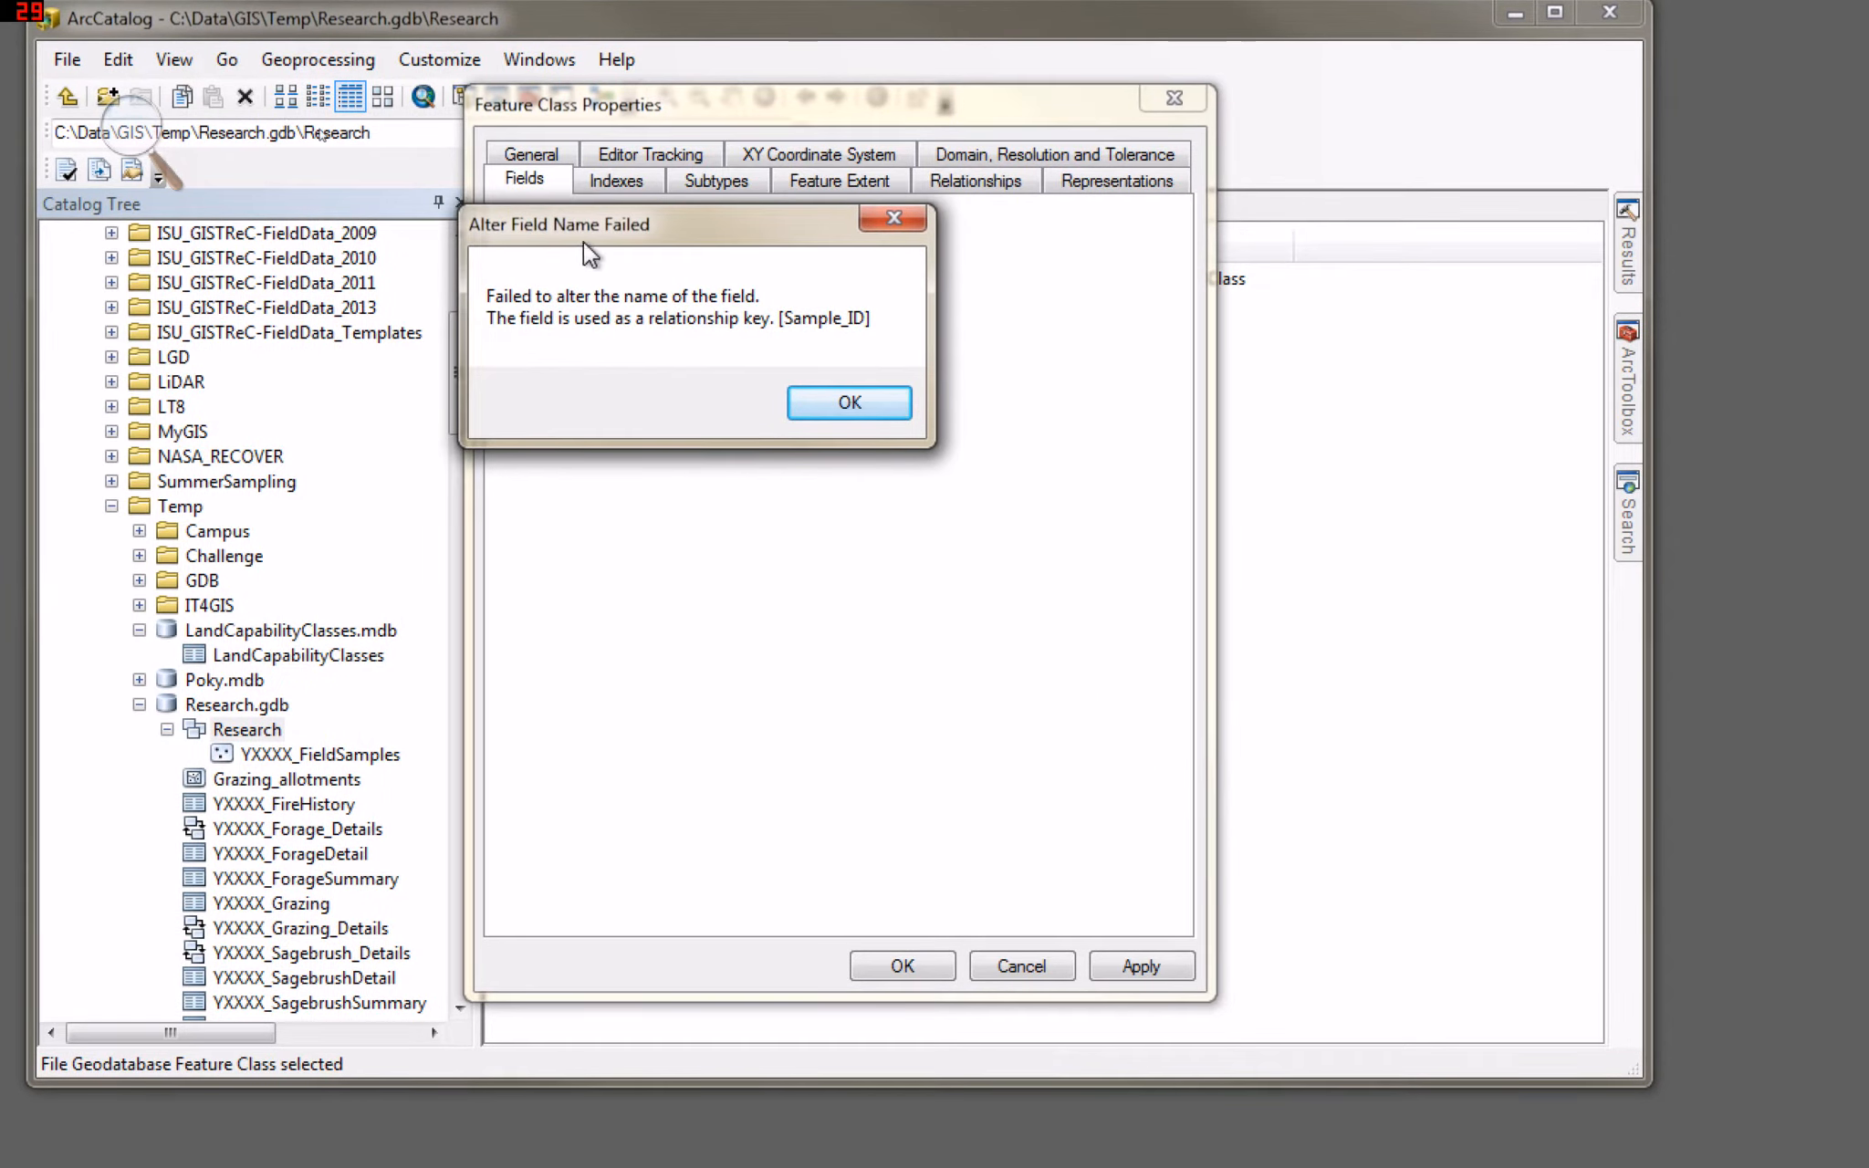
pyautogui.click(852, 407)
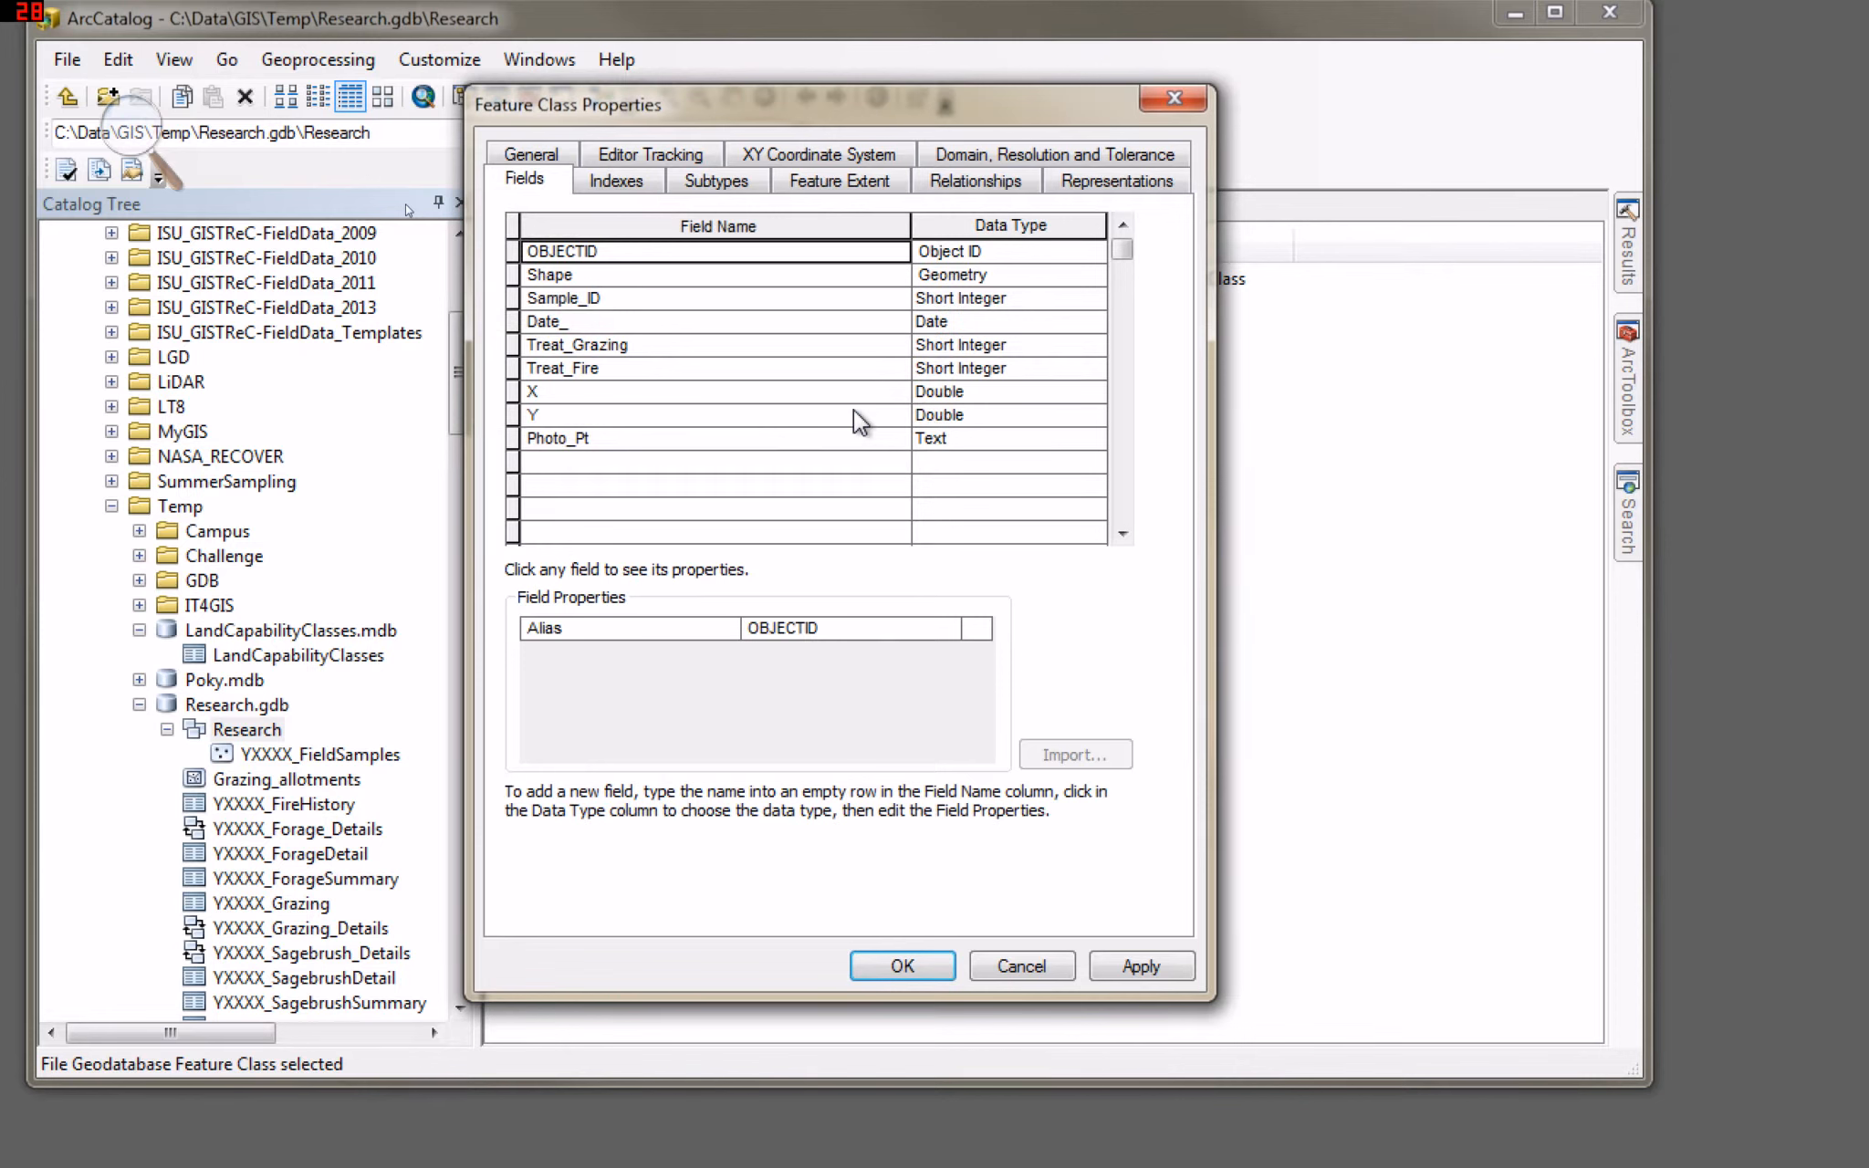
# Retry removing the underscore from the Sample_ID field name, apply it, and dismiss the resulting message.
pyautogui.click(580, 299)
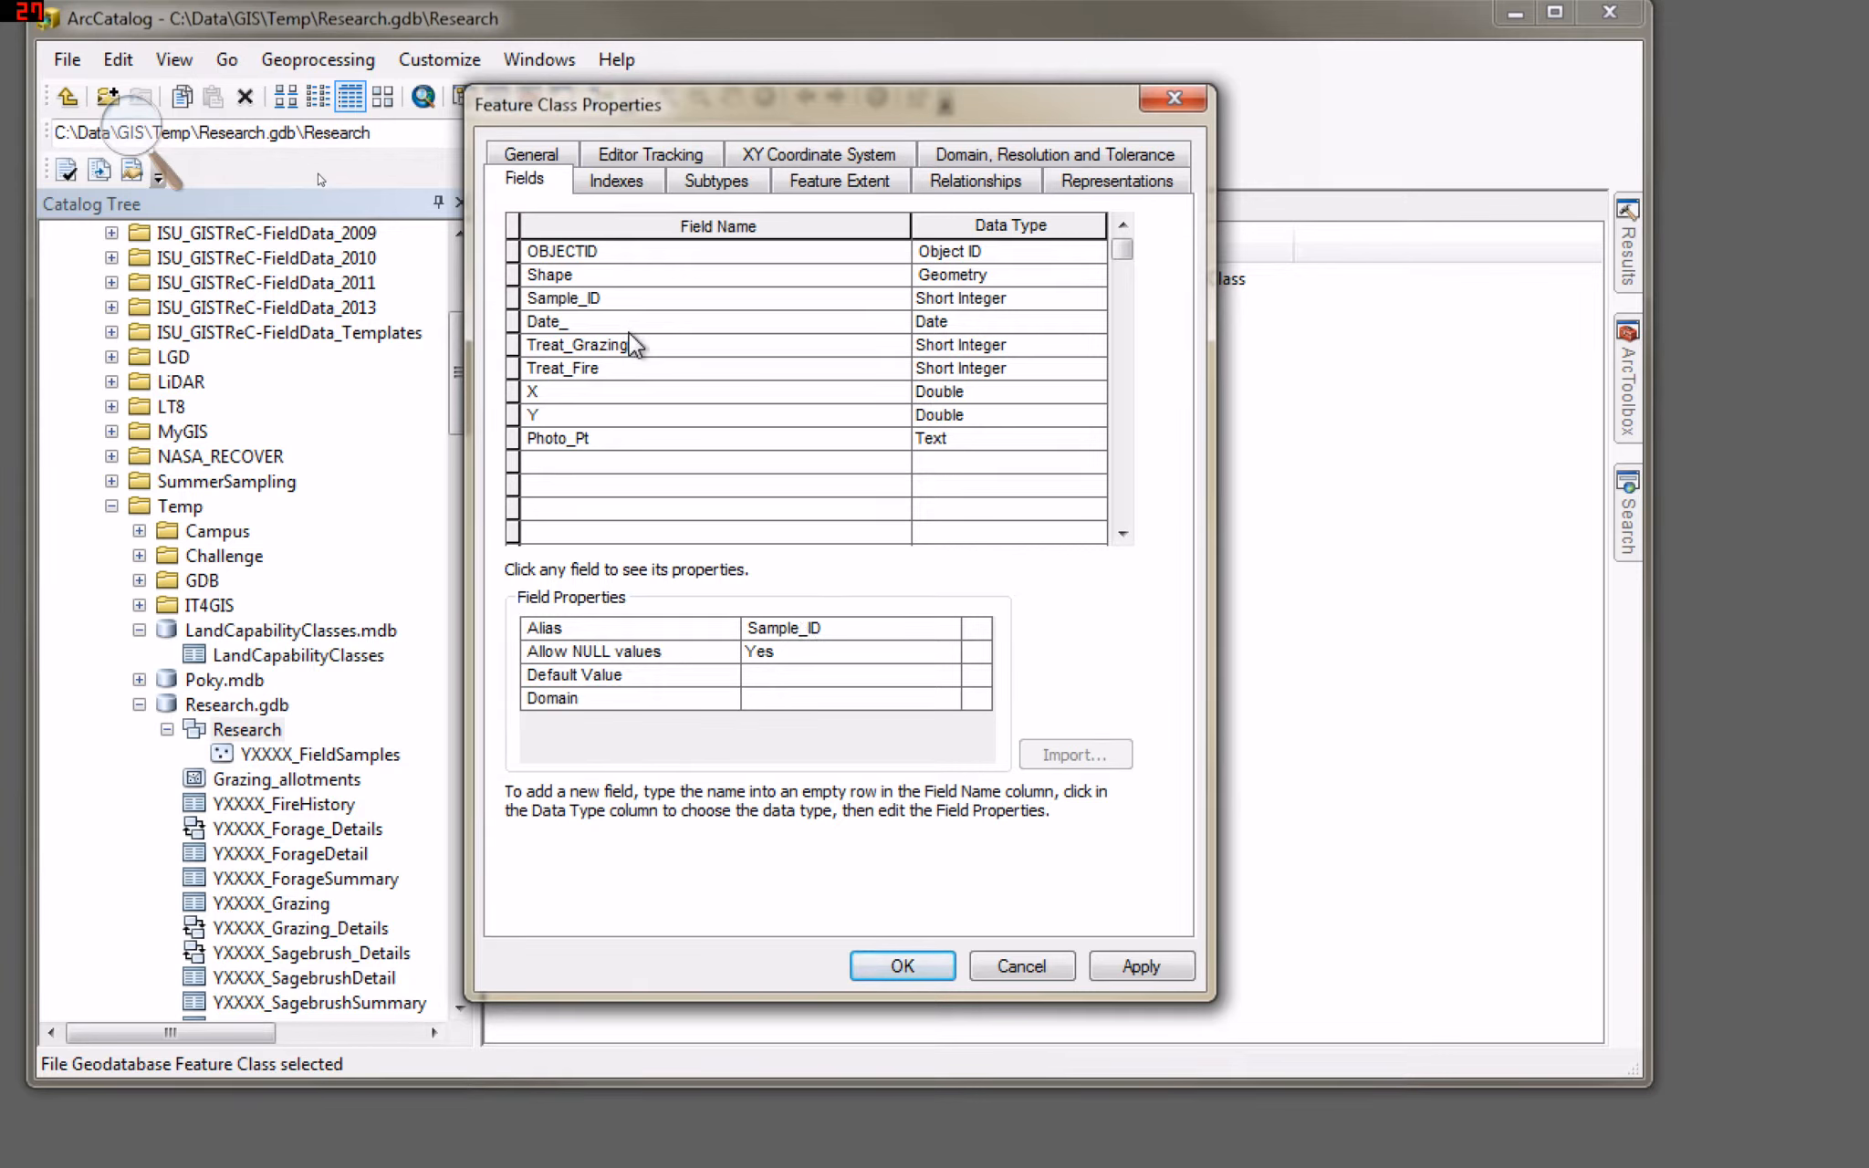
pyautogui.press('Delete')
pyautogui.click(548, 324)
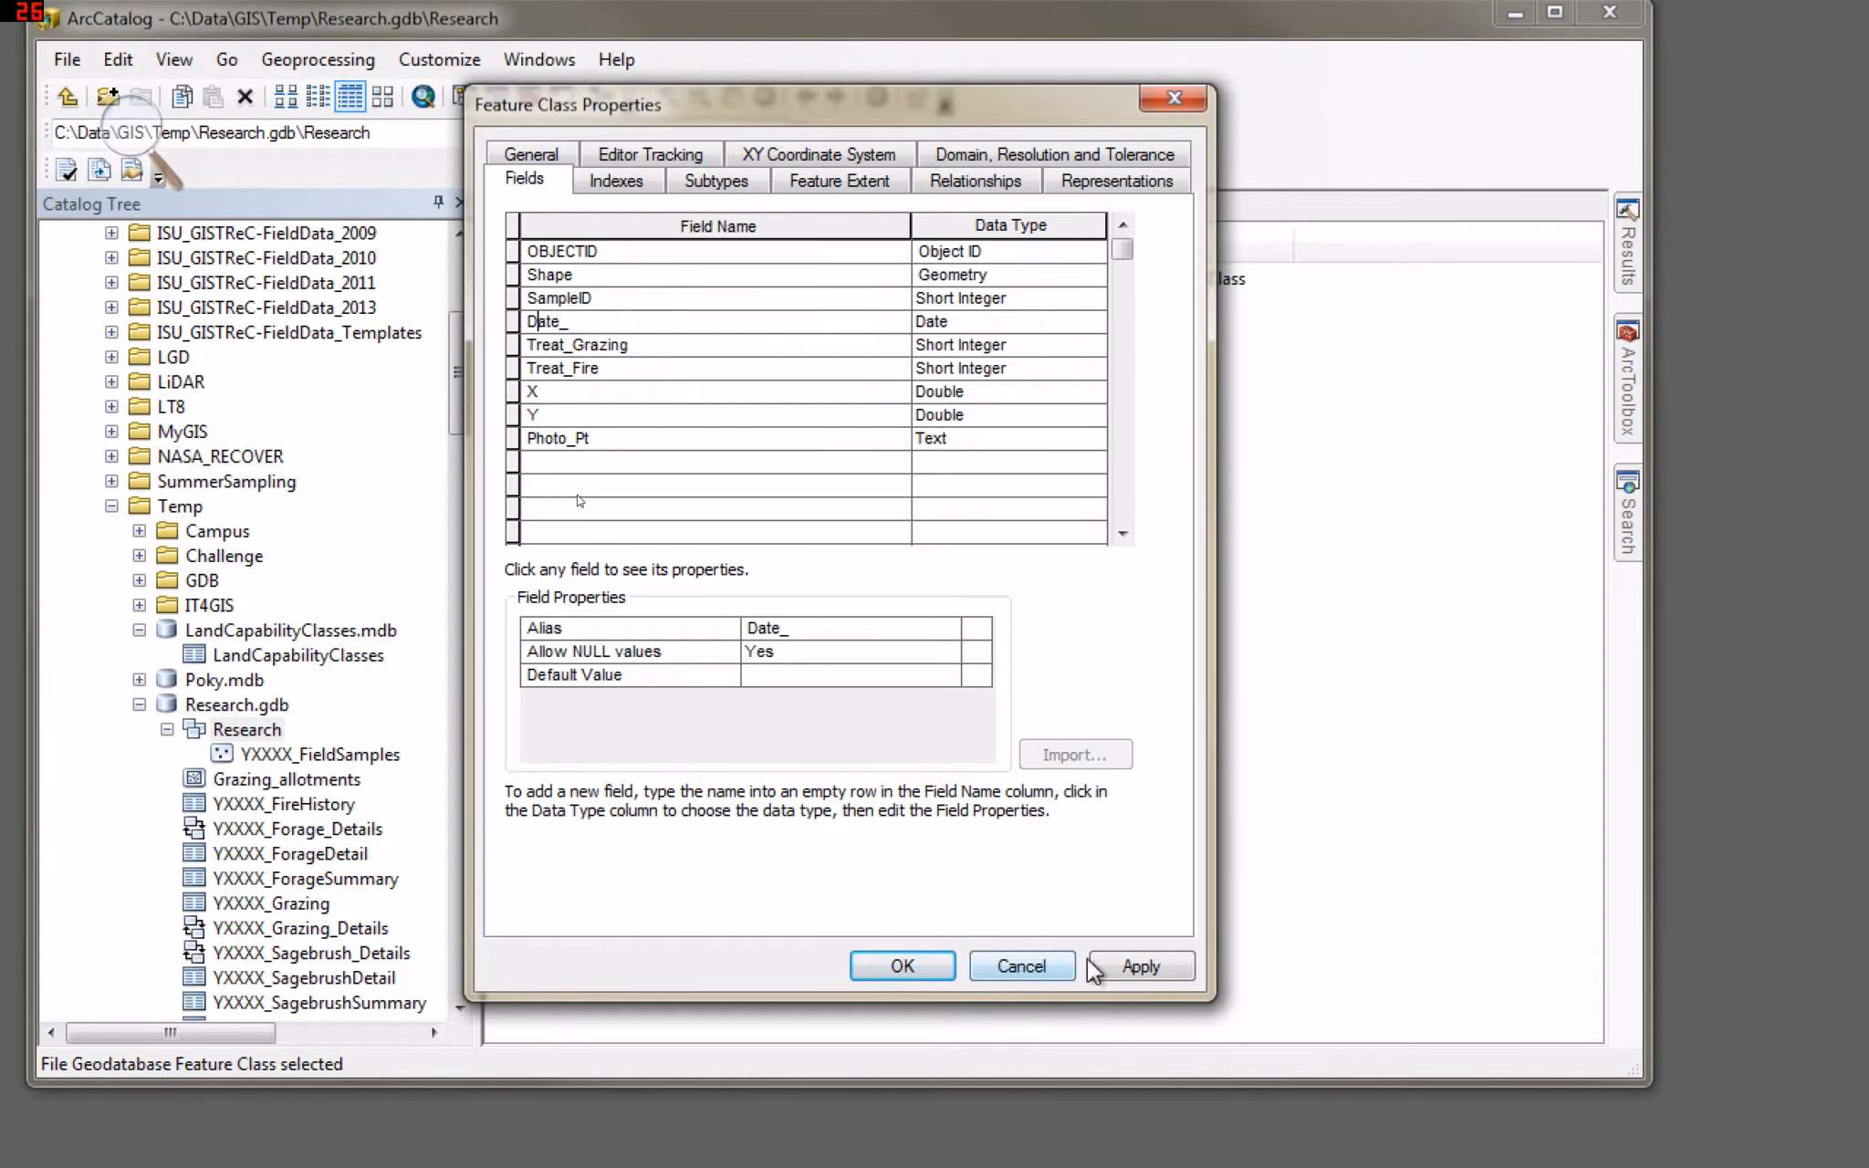
pyautogui.click(1148, 973)
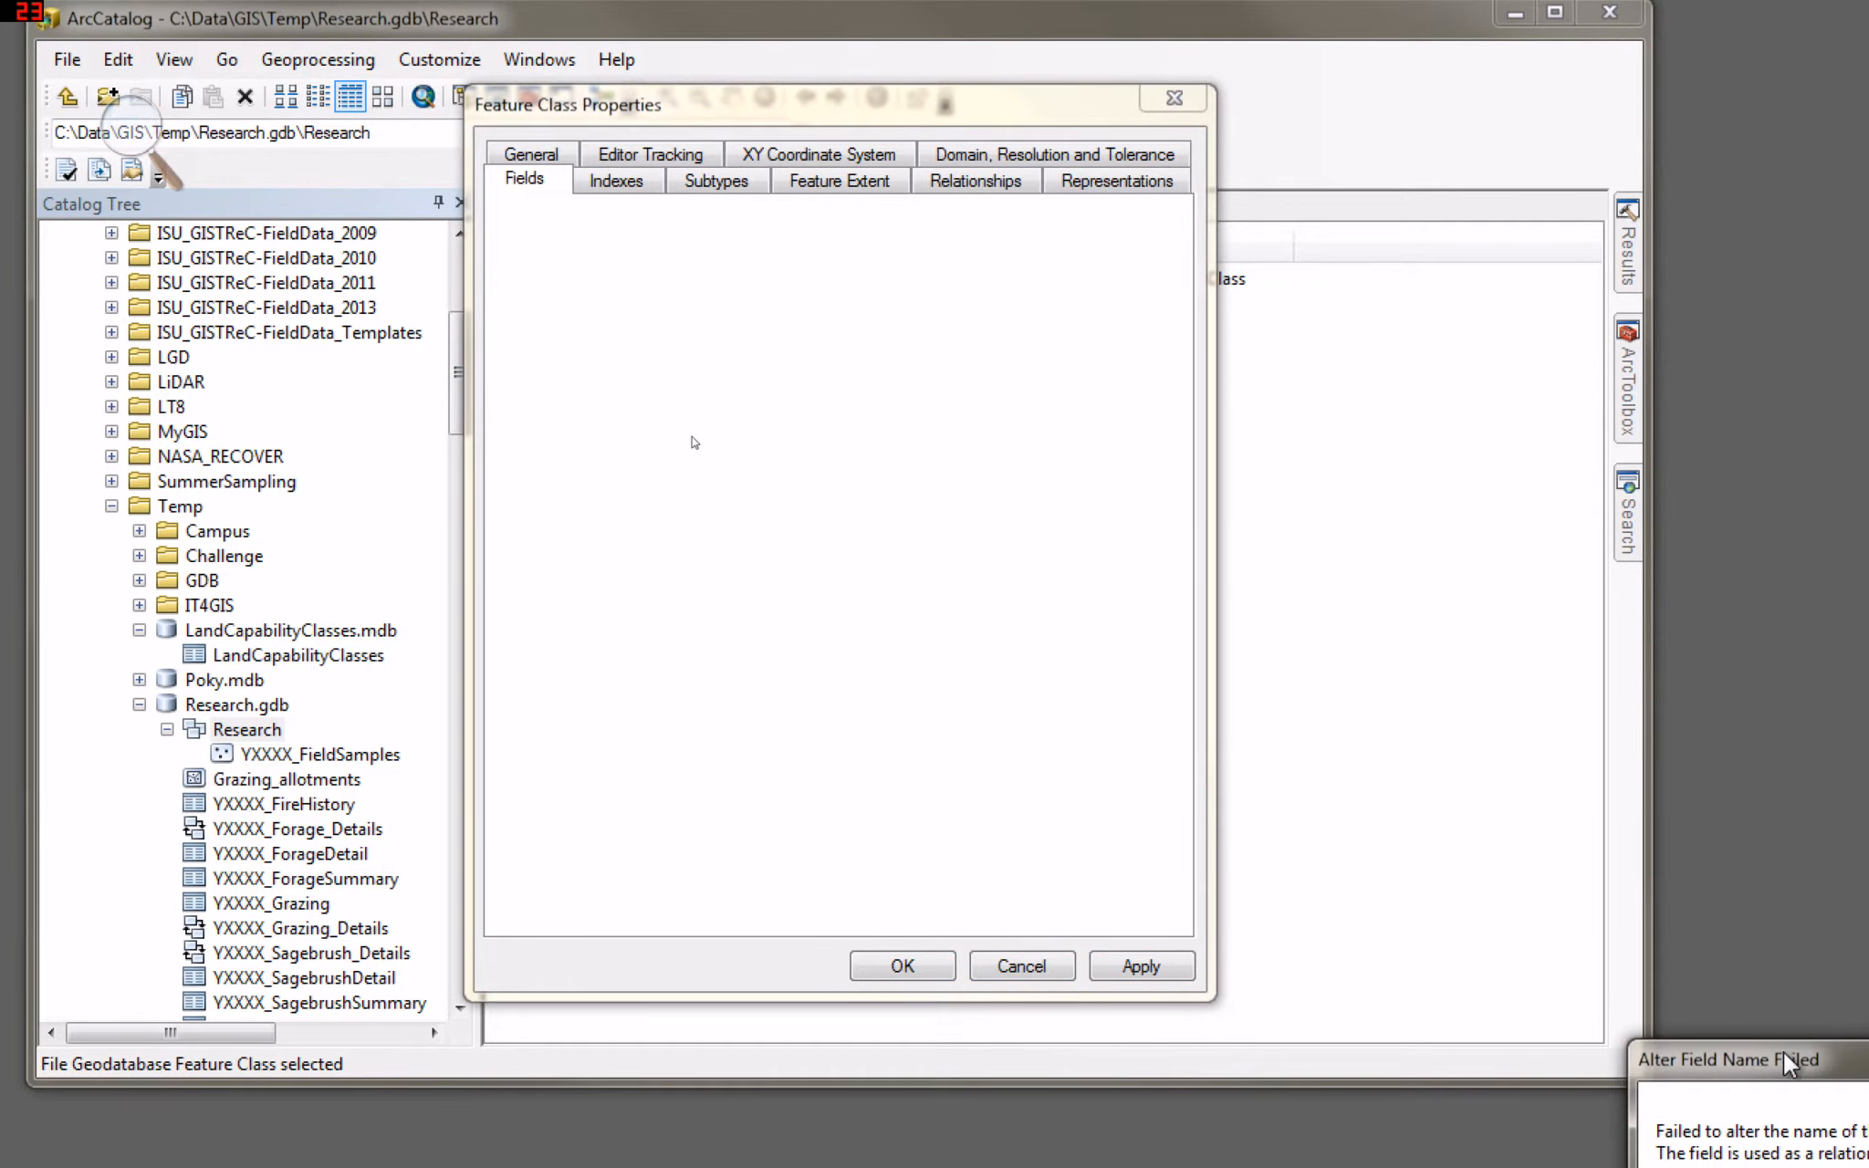
pyautogui.moveTo(1789, 1050); pyautogui.dragTo(572, 221)
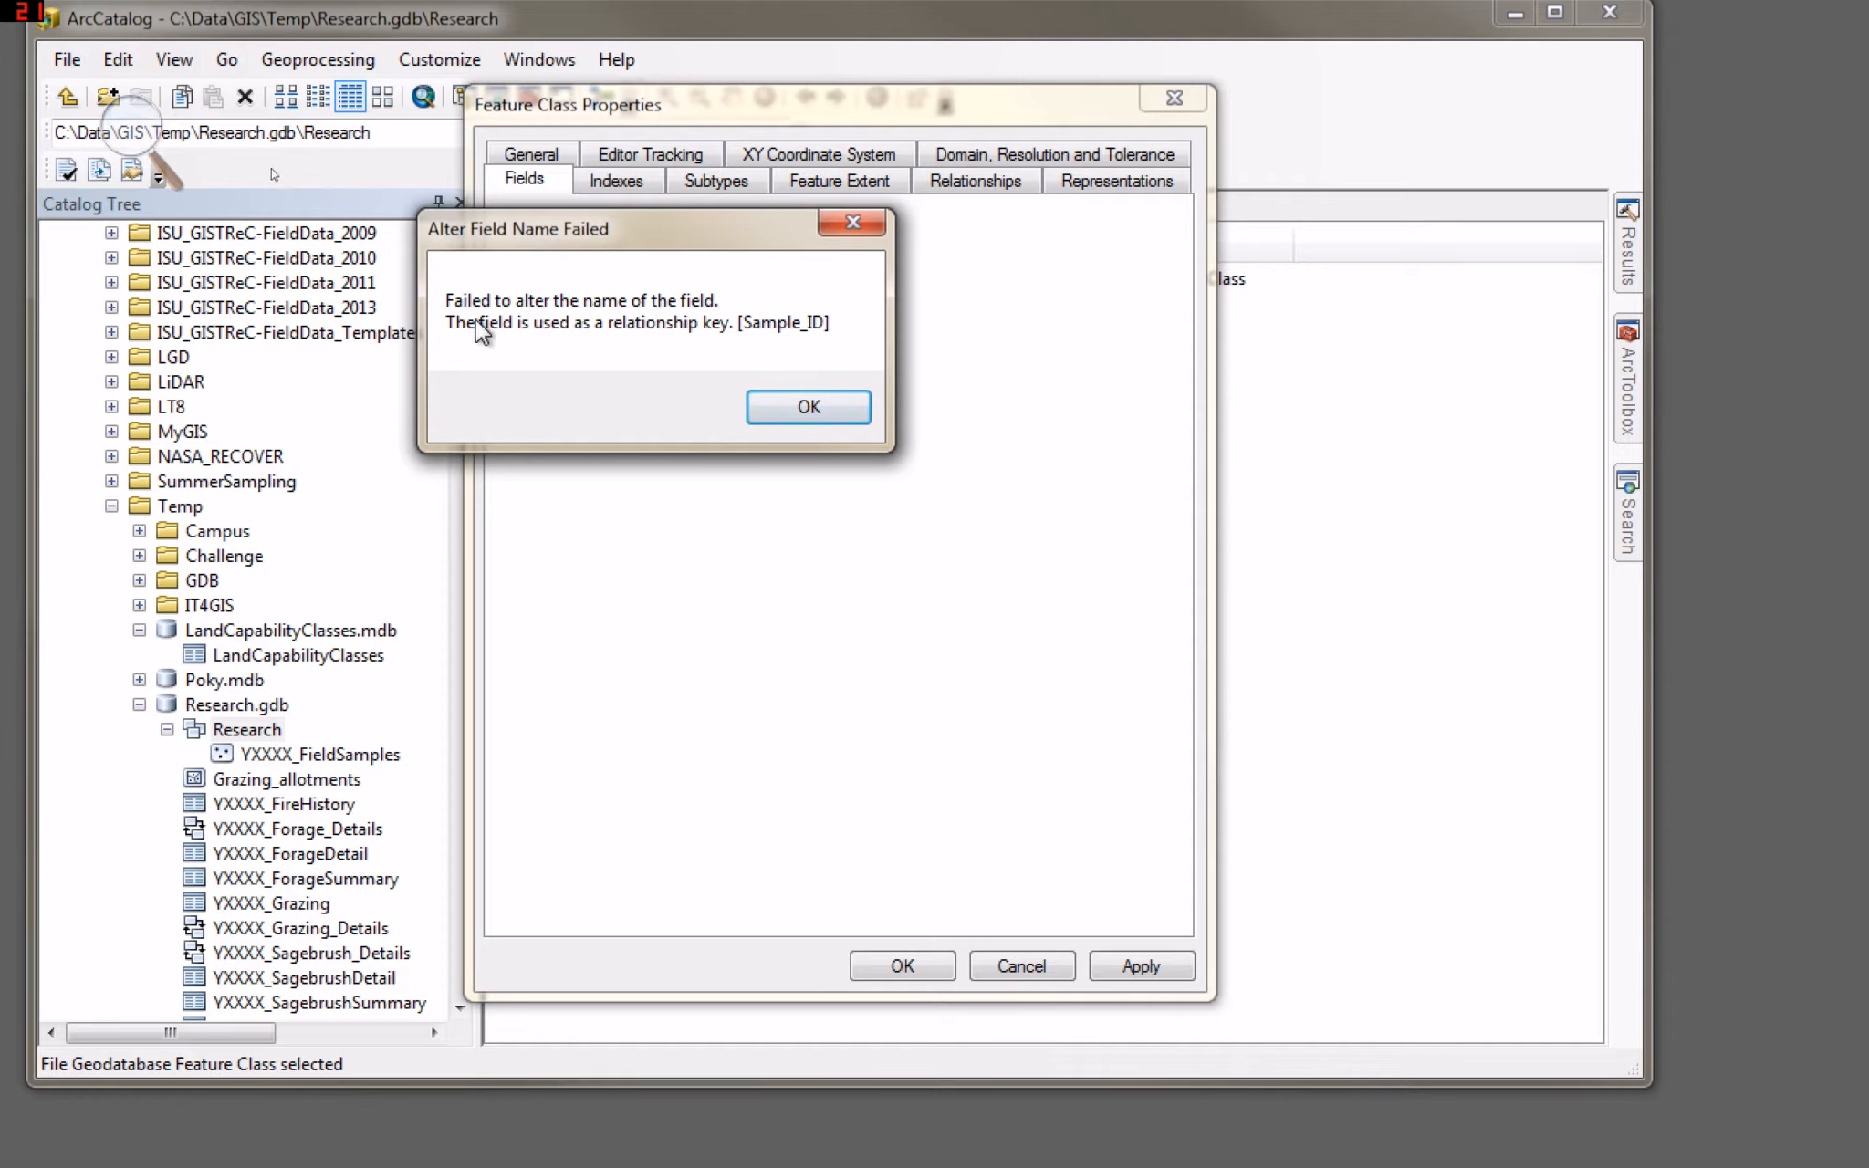
pyautogui.click(852, 221)
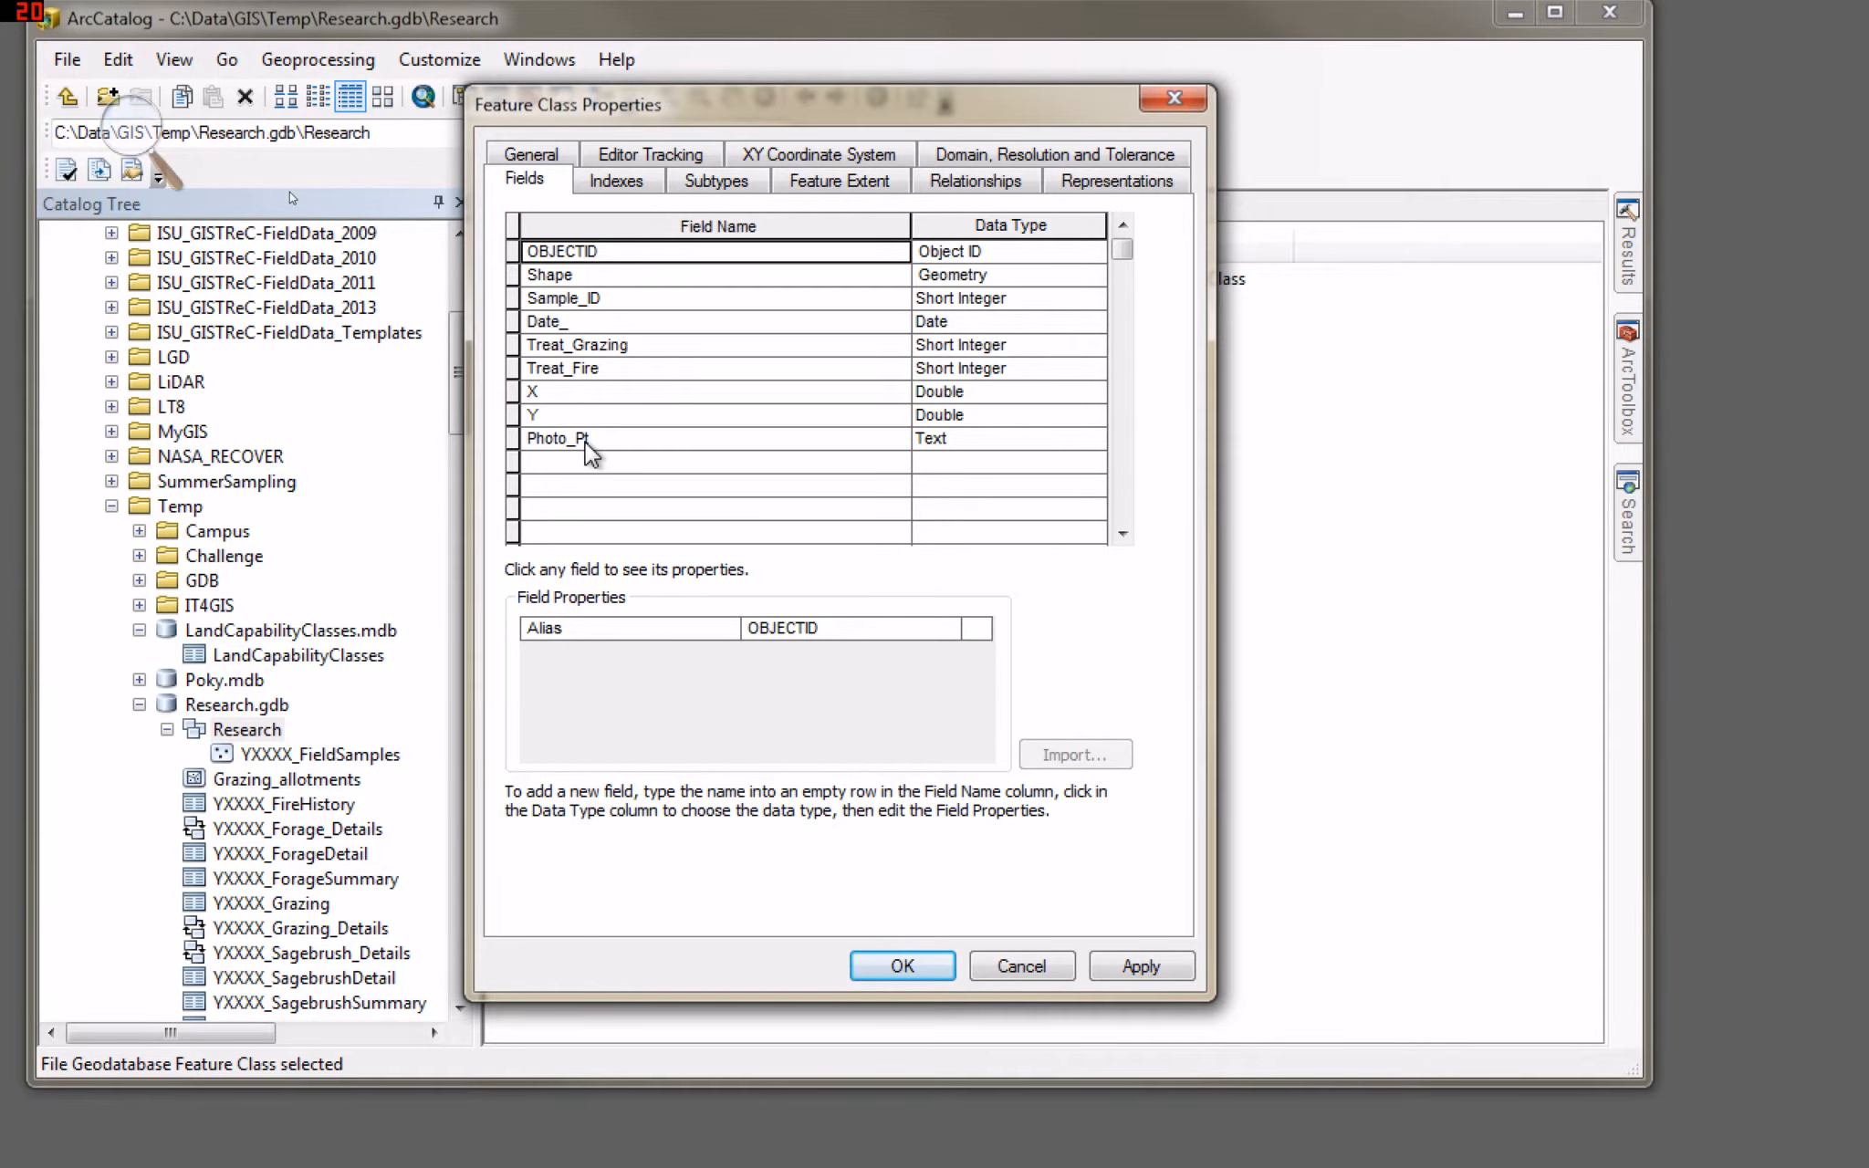
# Rename the X field to Xcoord and apply the change.
pyautogui.click(564, 391)
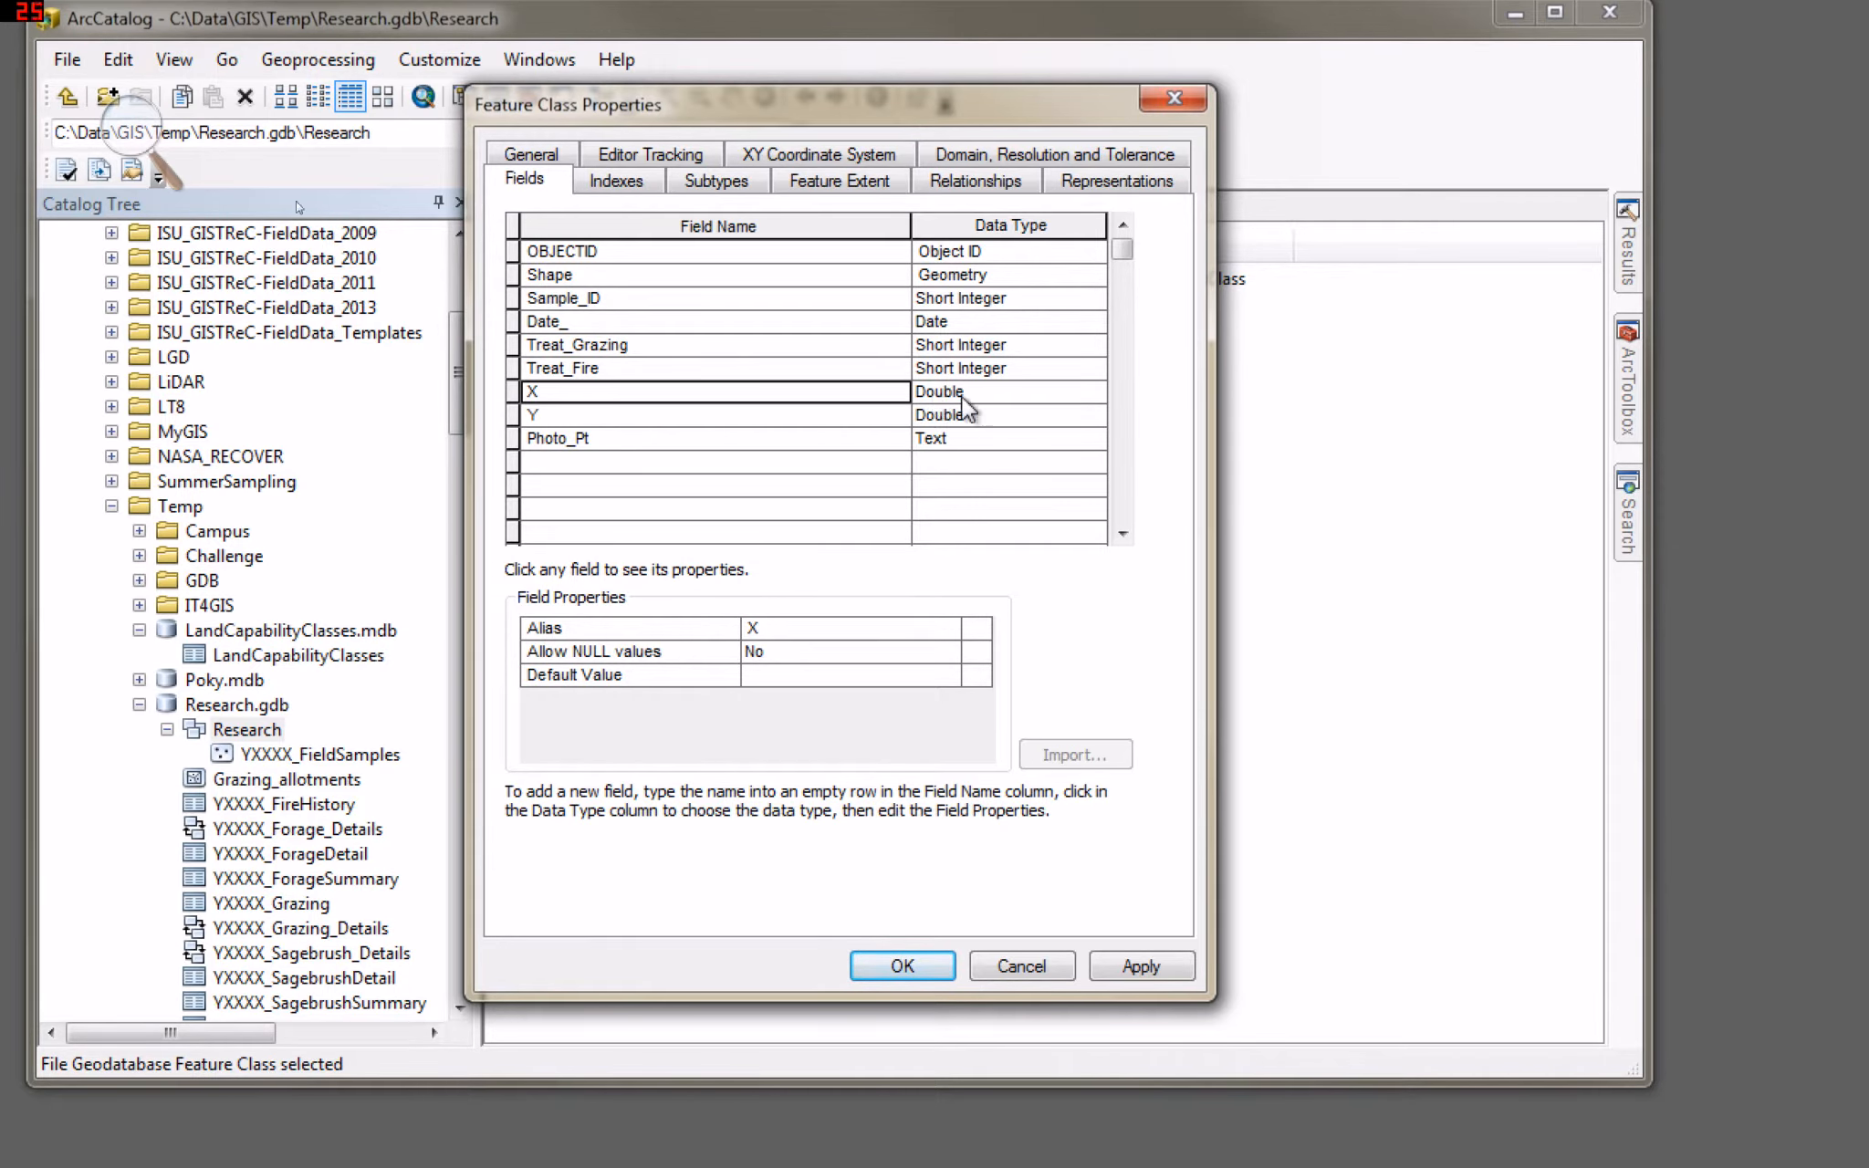
pyautogui.click(550, 399)
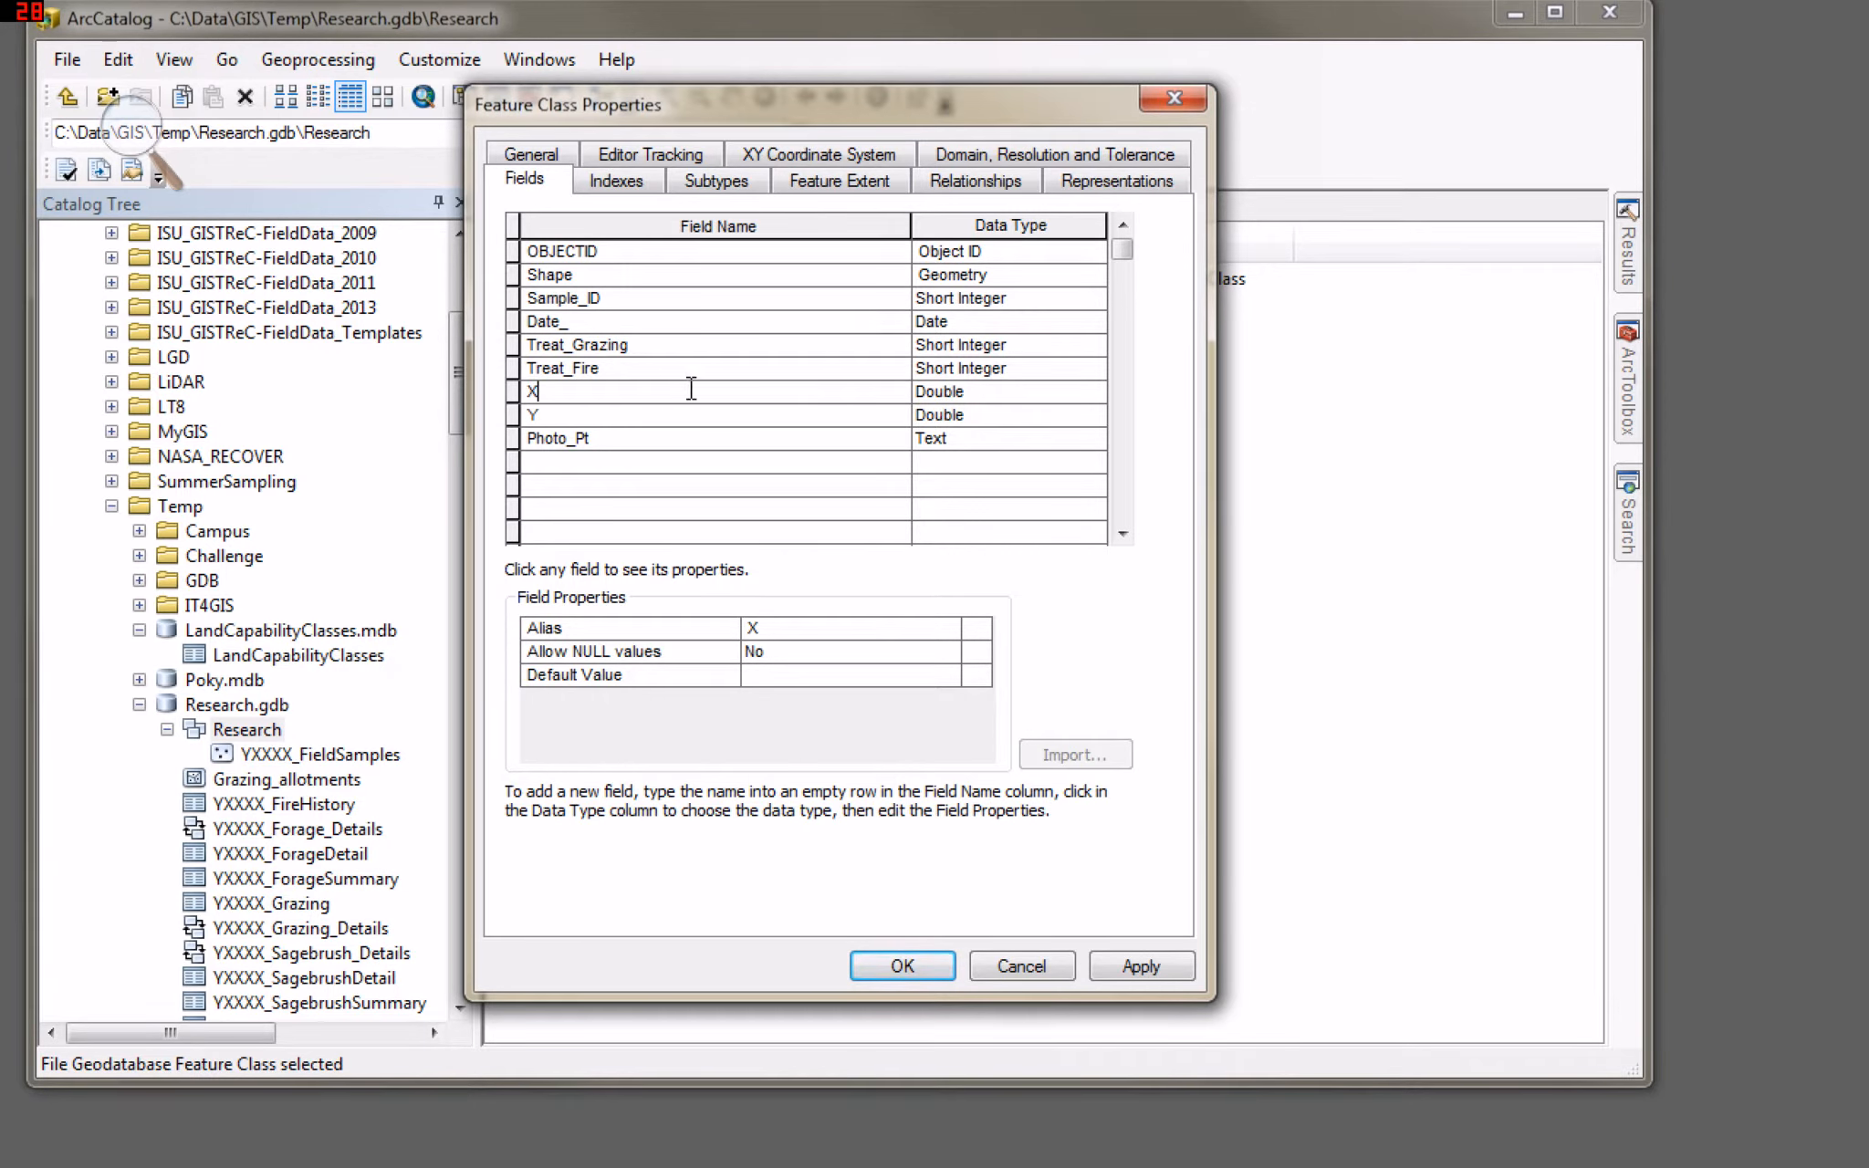
pyautogui.write('coord')
pyautogui.click(1146, 969)
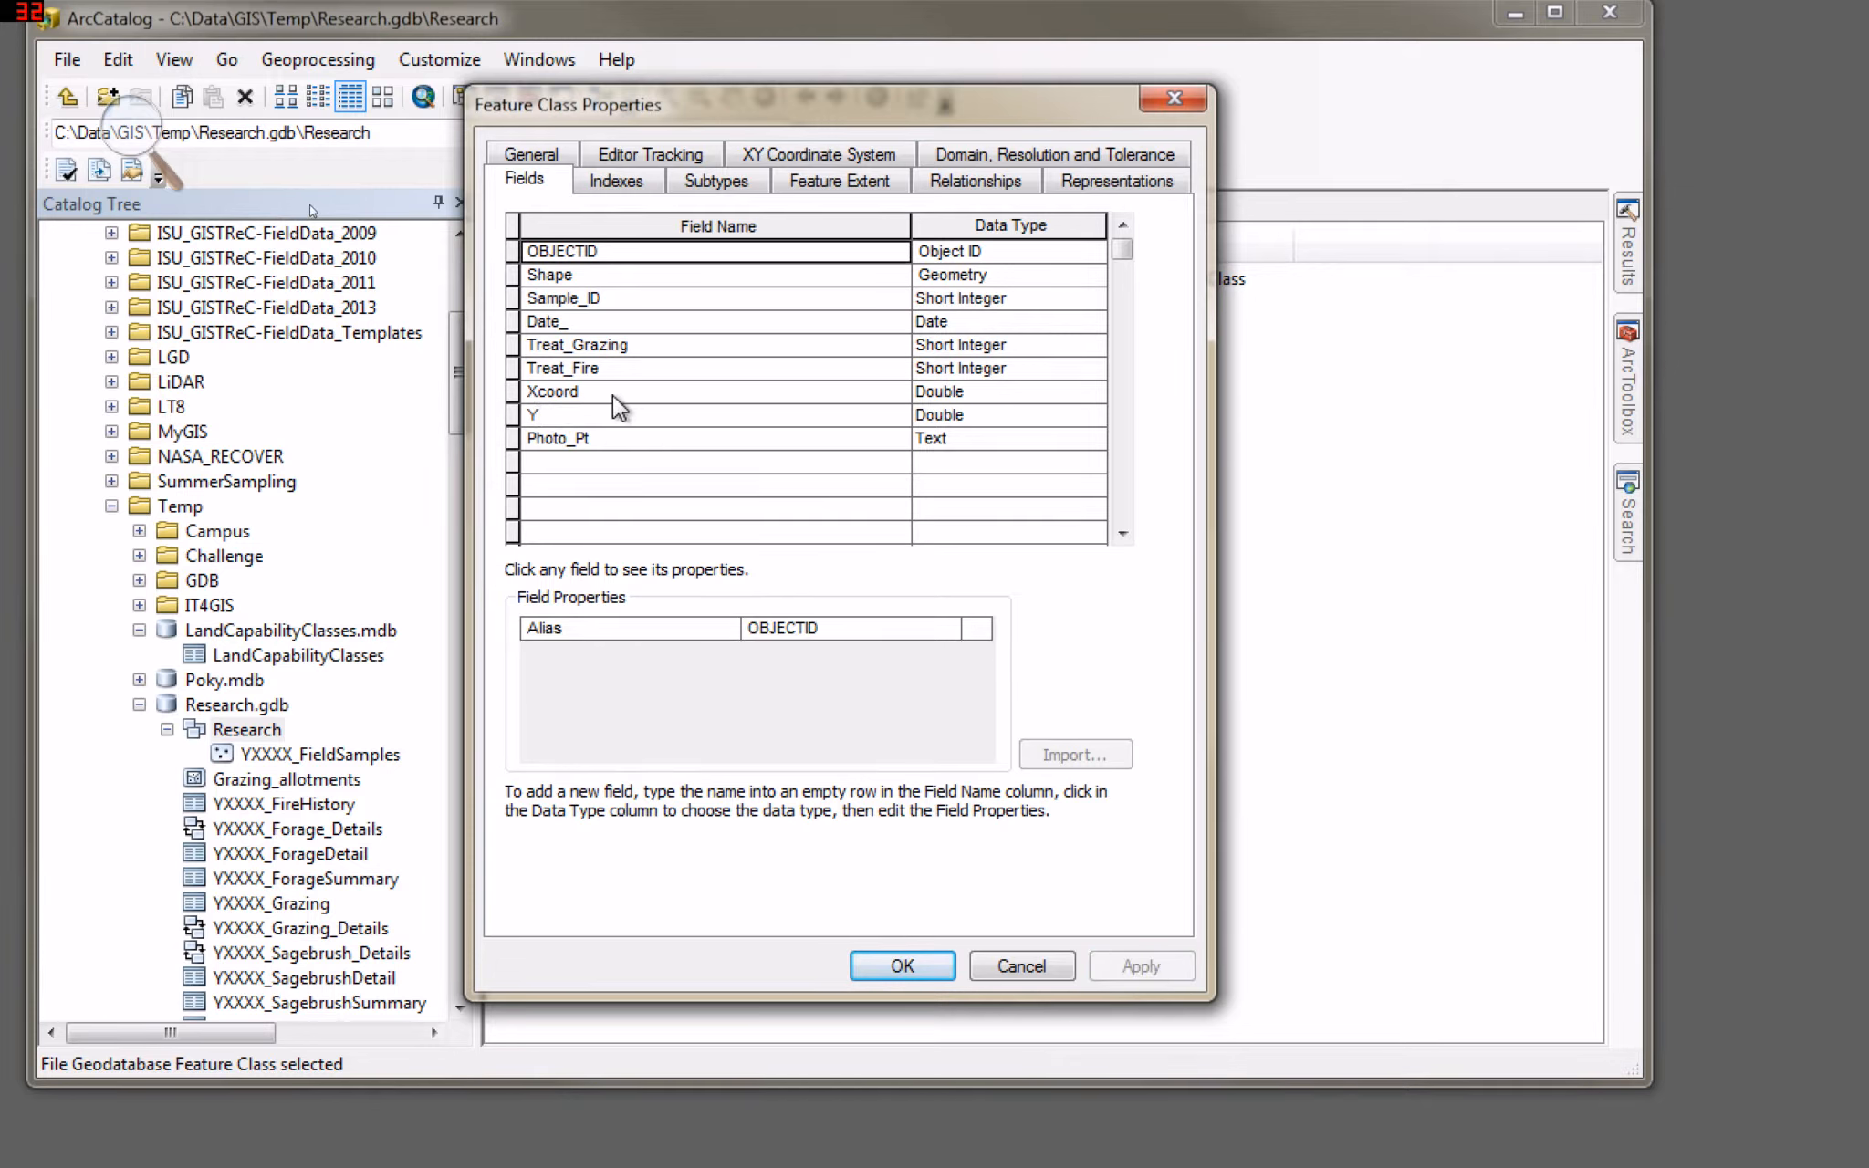
# Rename the Y field to Ycoord and apply the change.
pyautogui.click(532, 416)
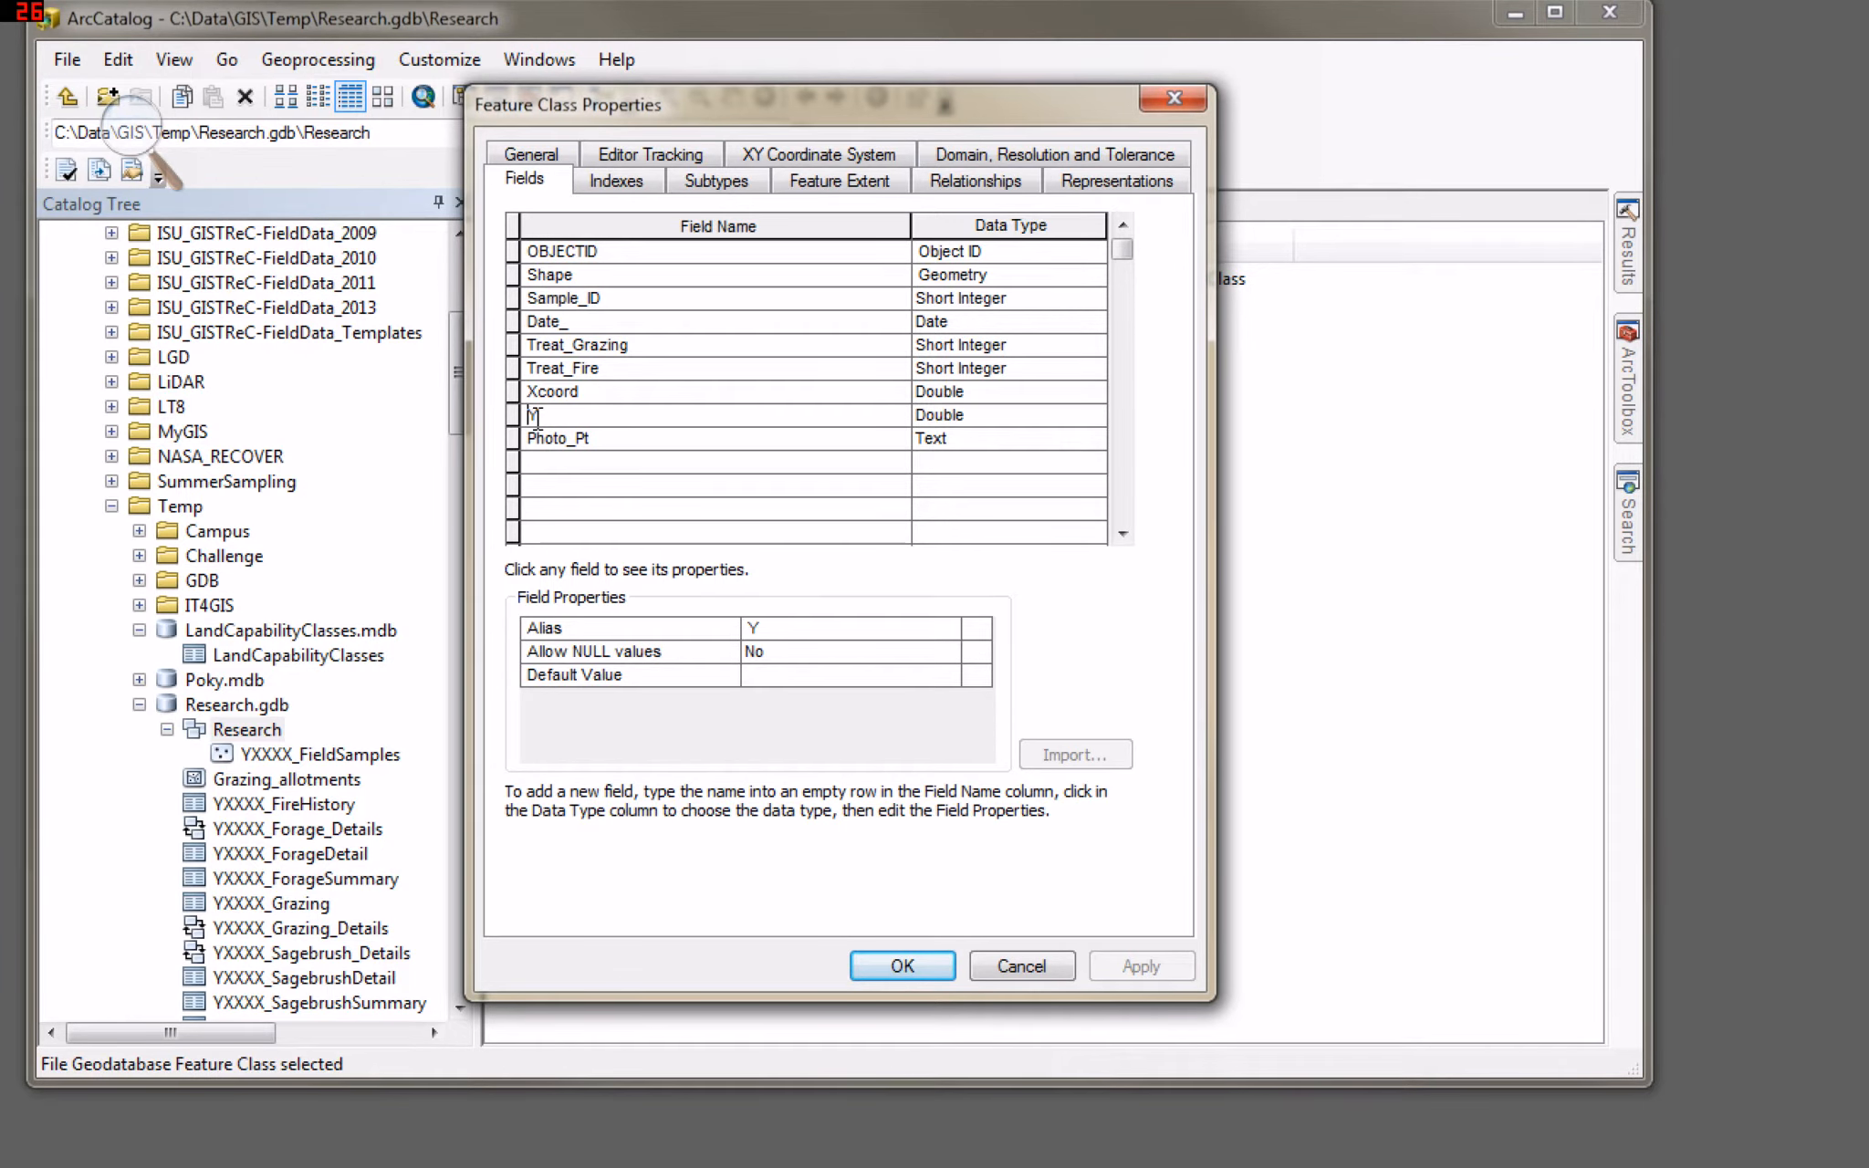
pyautogui.write('co')
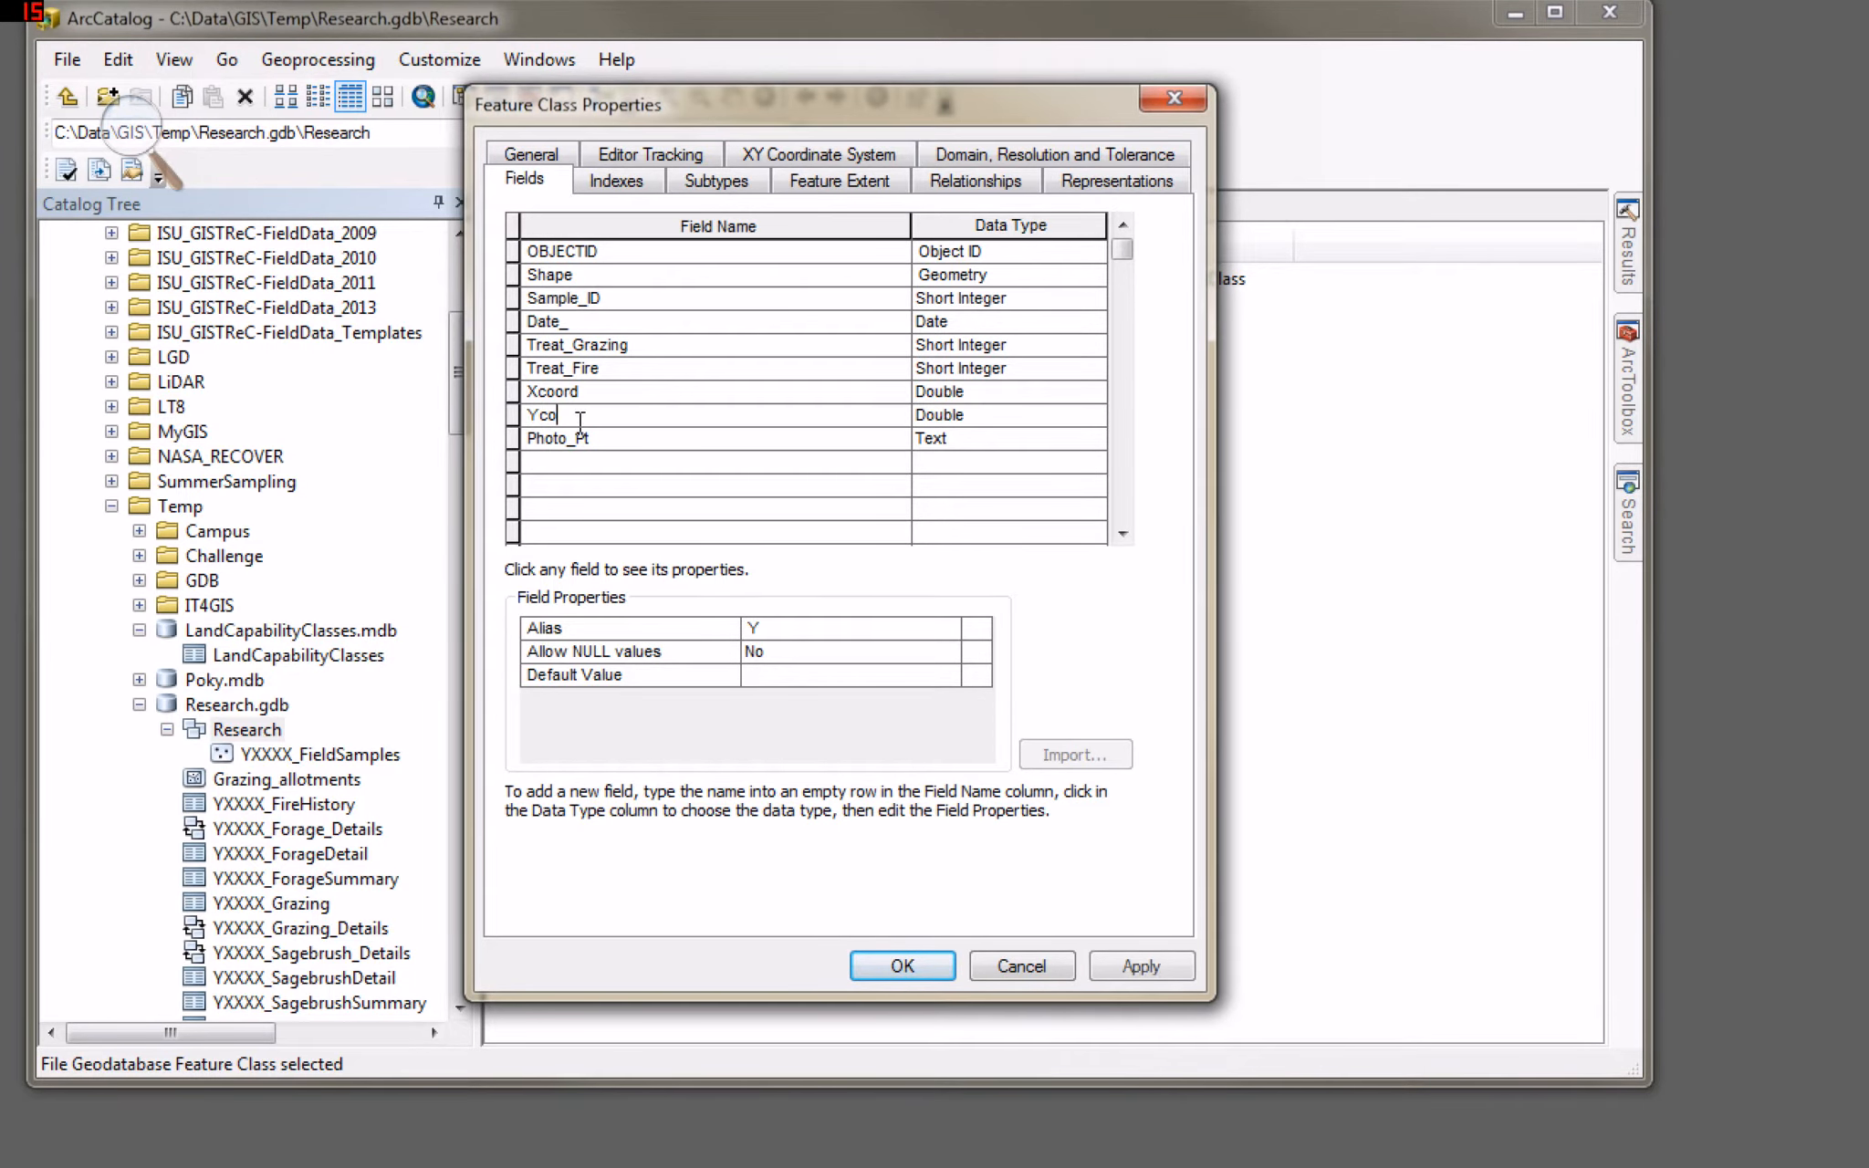
pyautogui.write('ord')
pyautogui.click(607, 395)
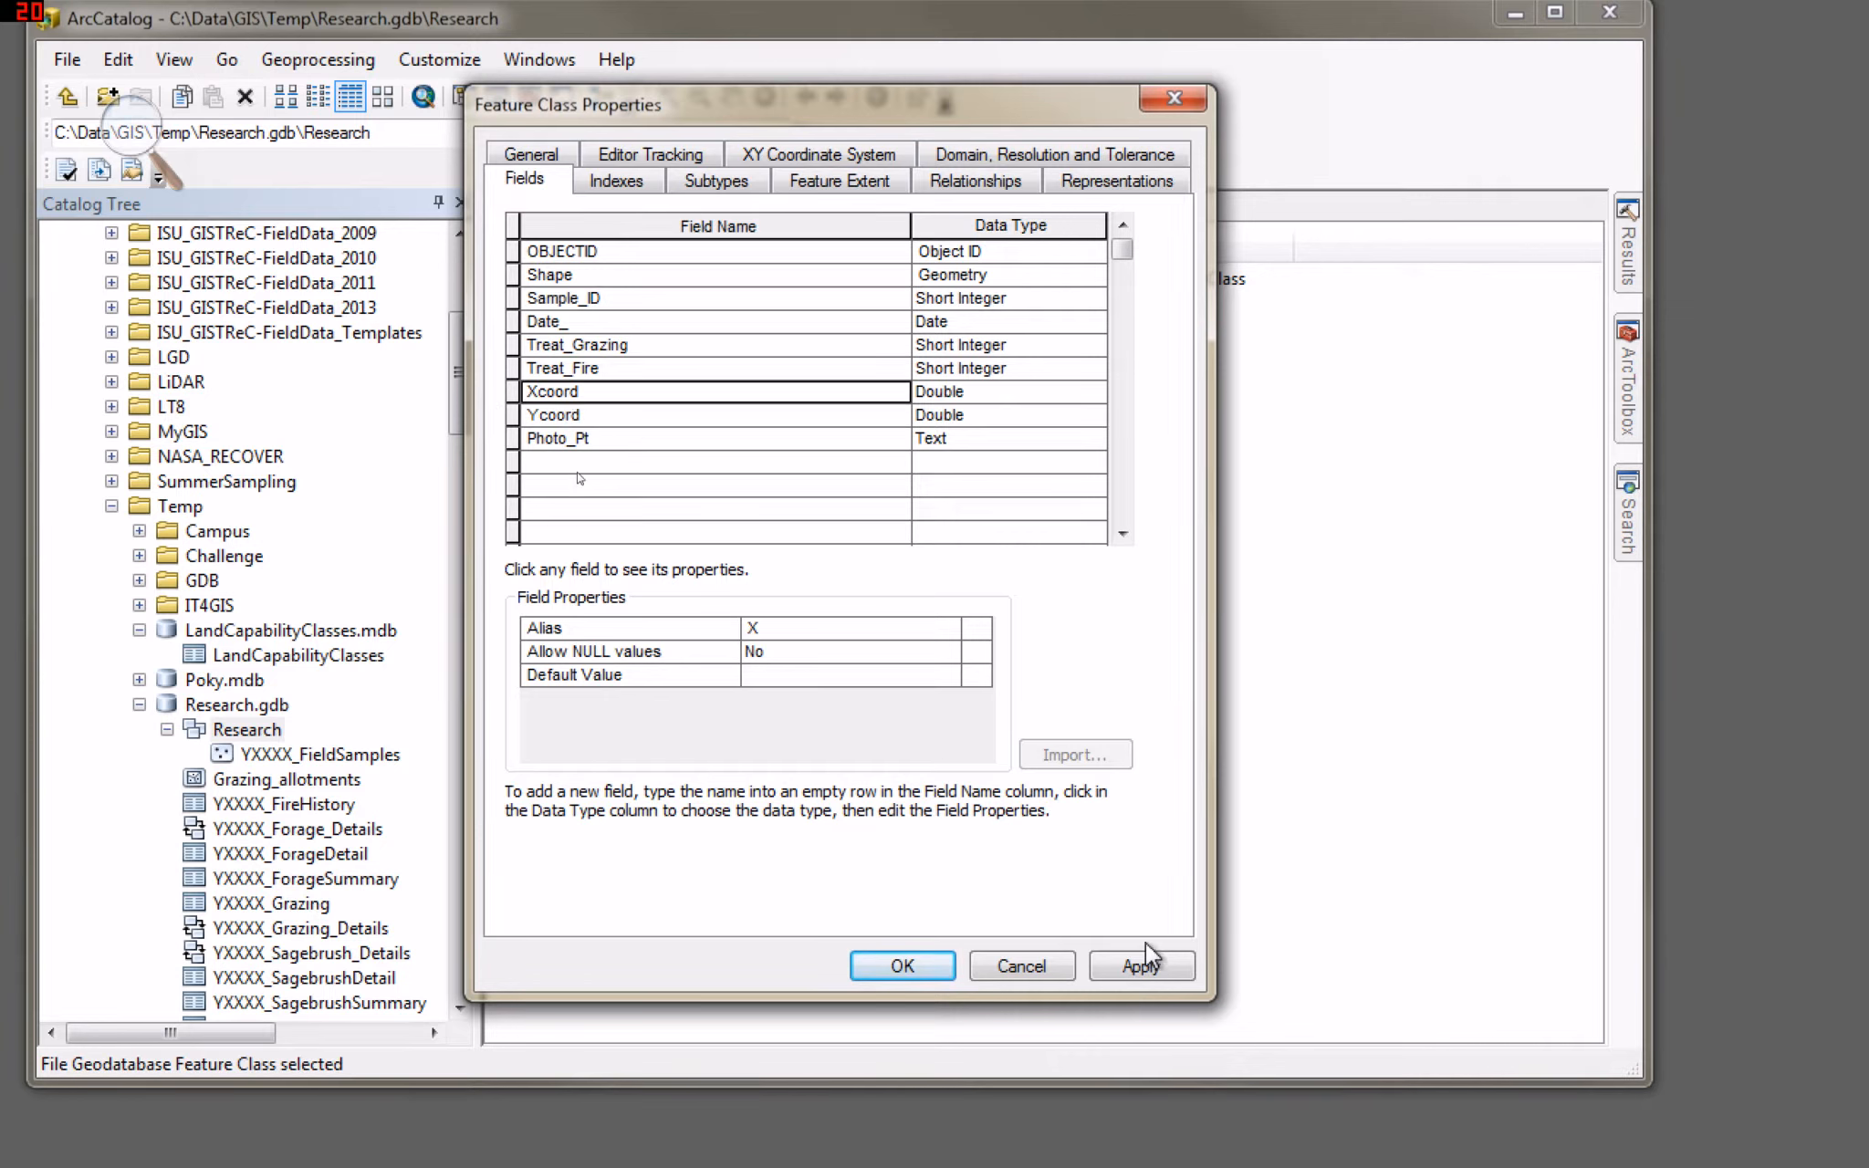
pyautogui.click(1140, 967)
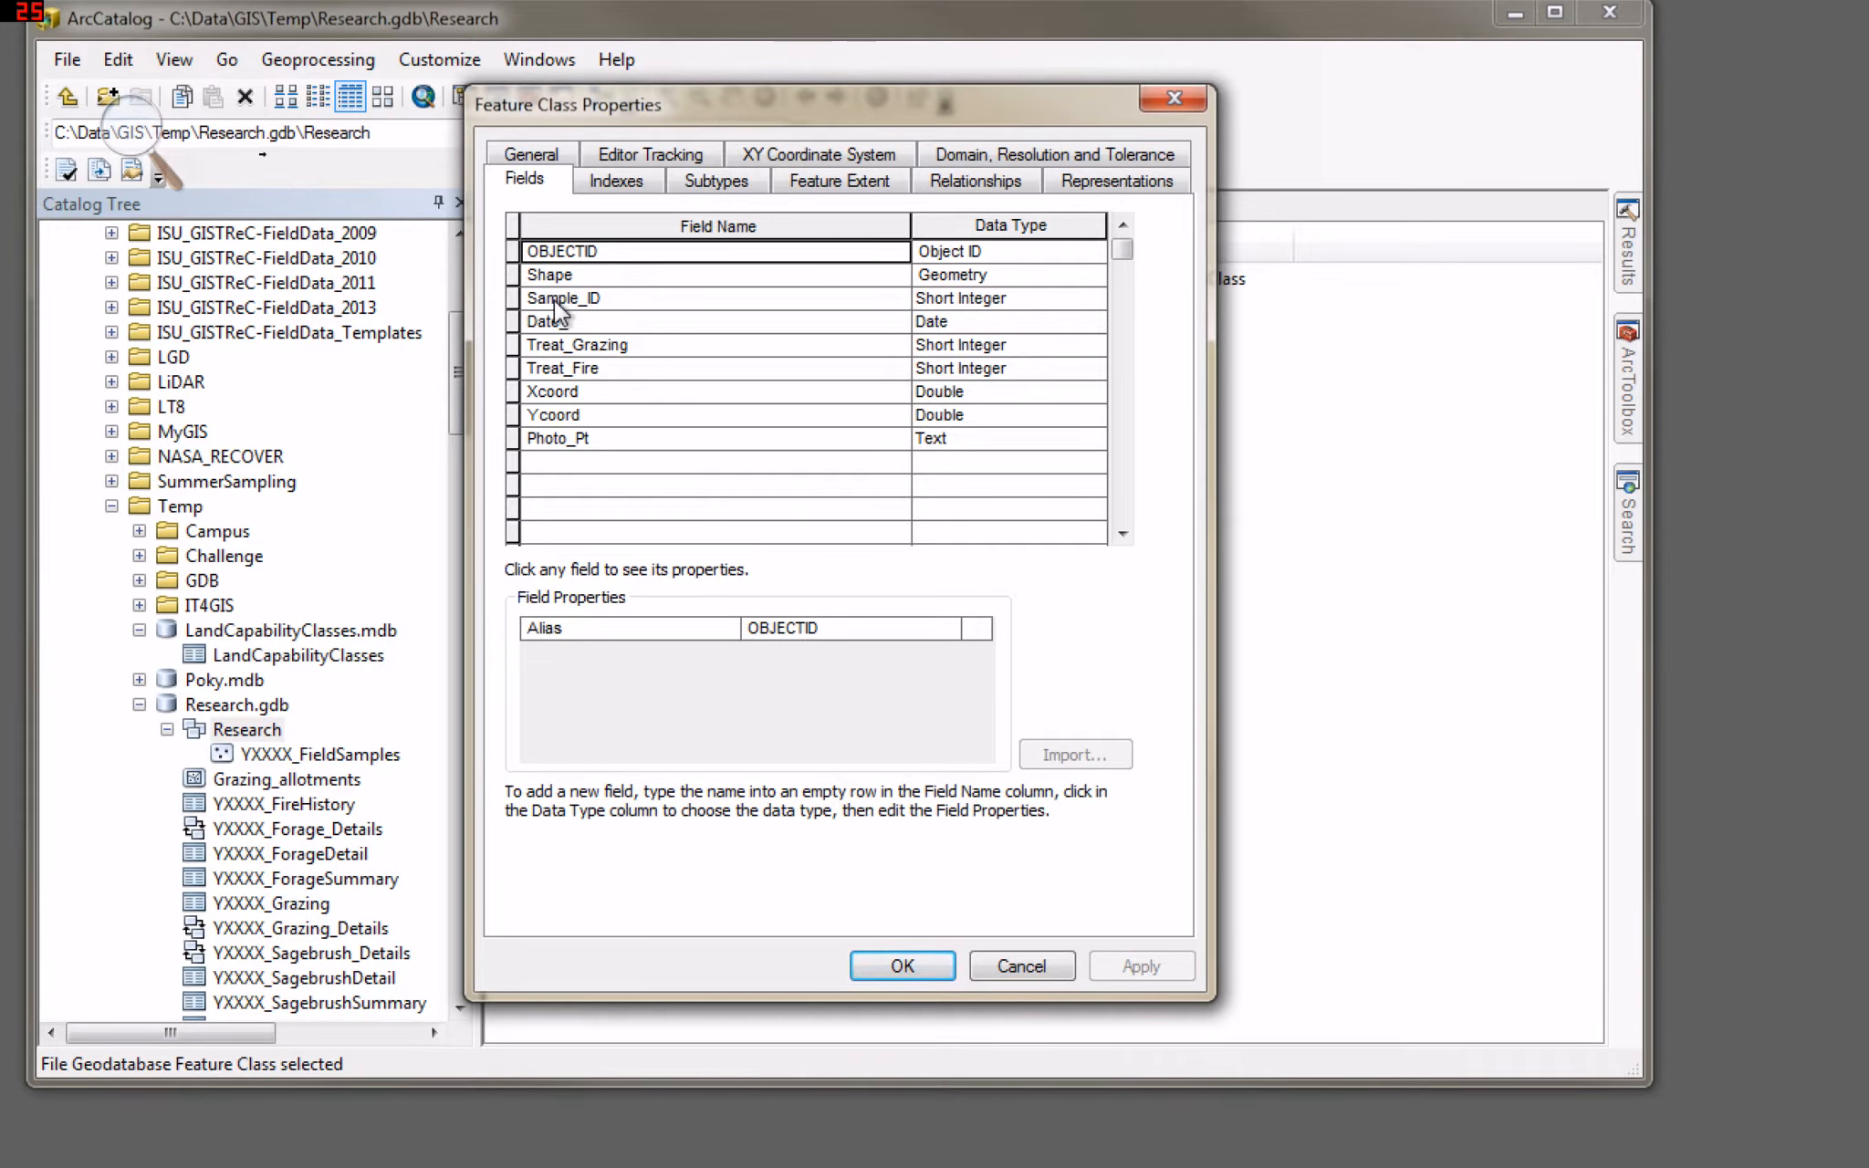
pyautogui.click(512, 298)
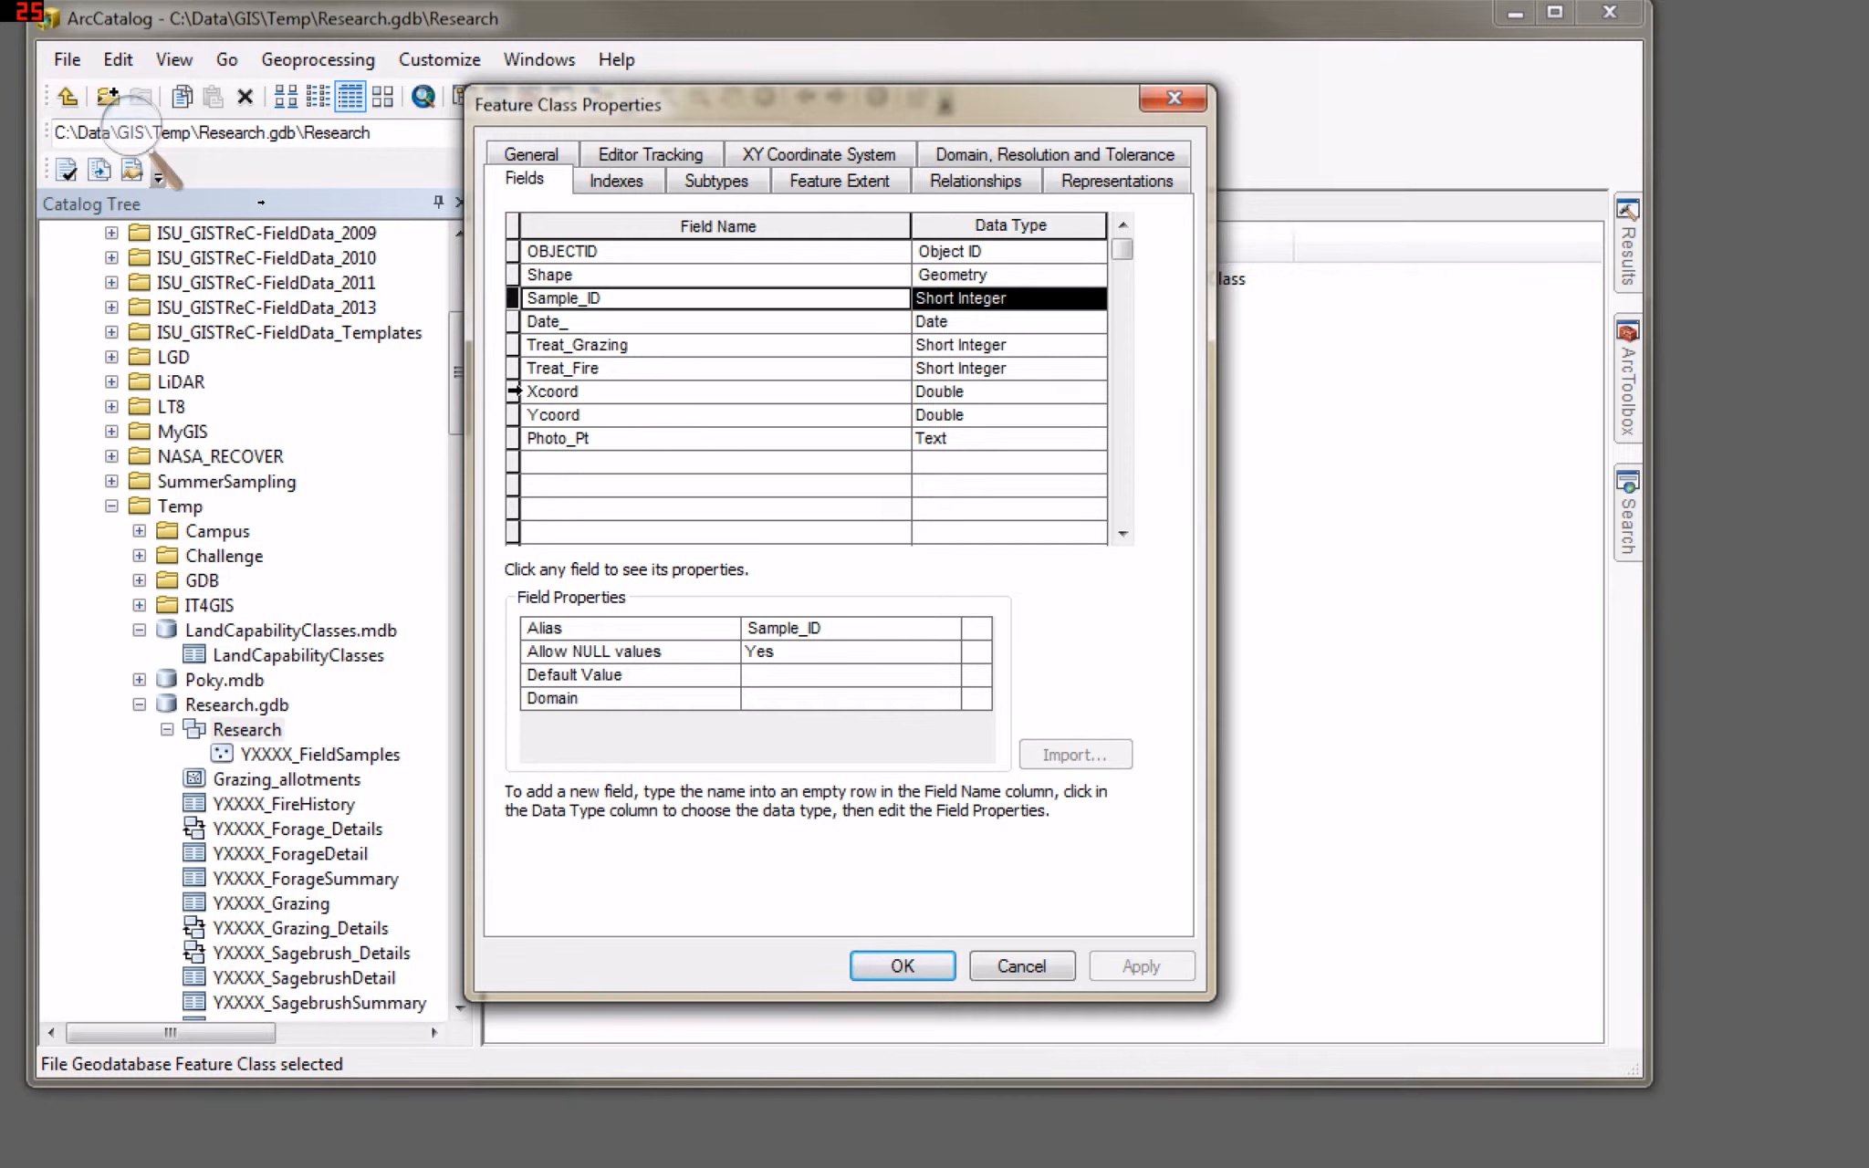
pyautogui.click(513, 391)
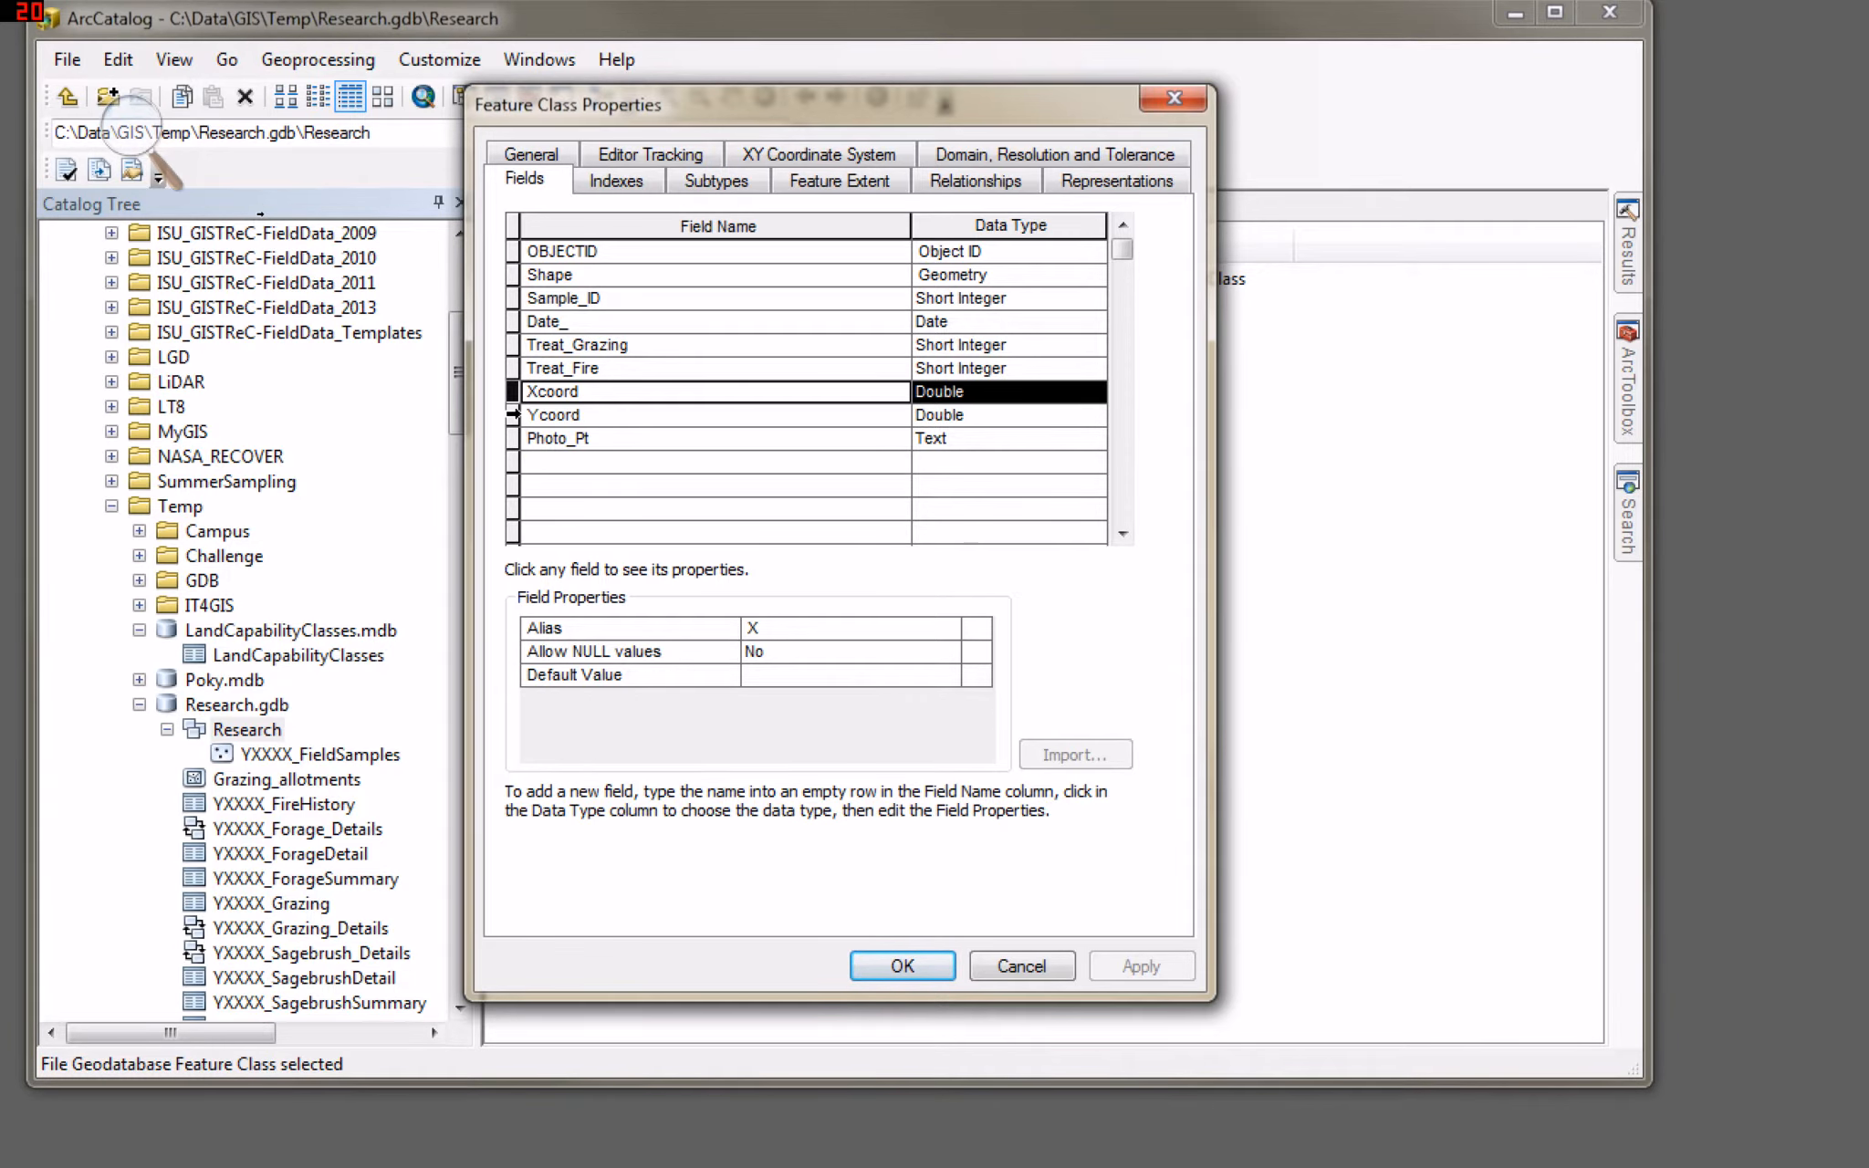
pyautogui.click(513, 415)
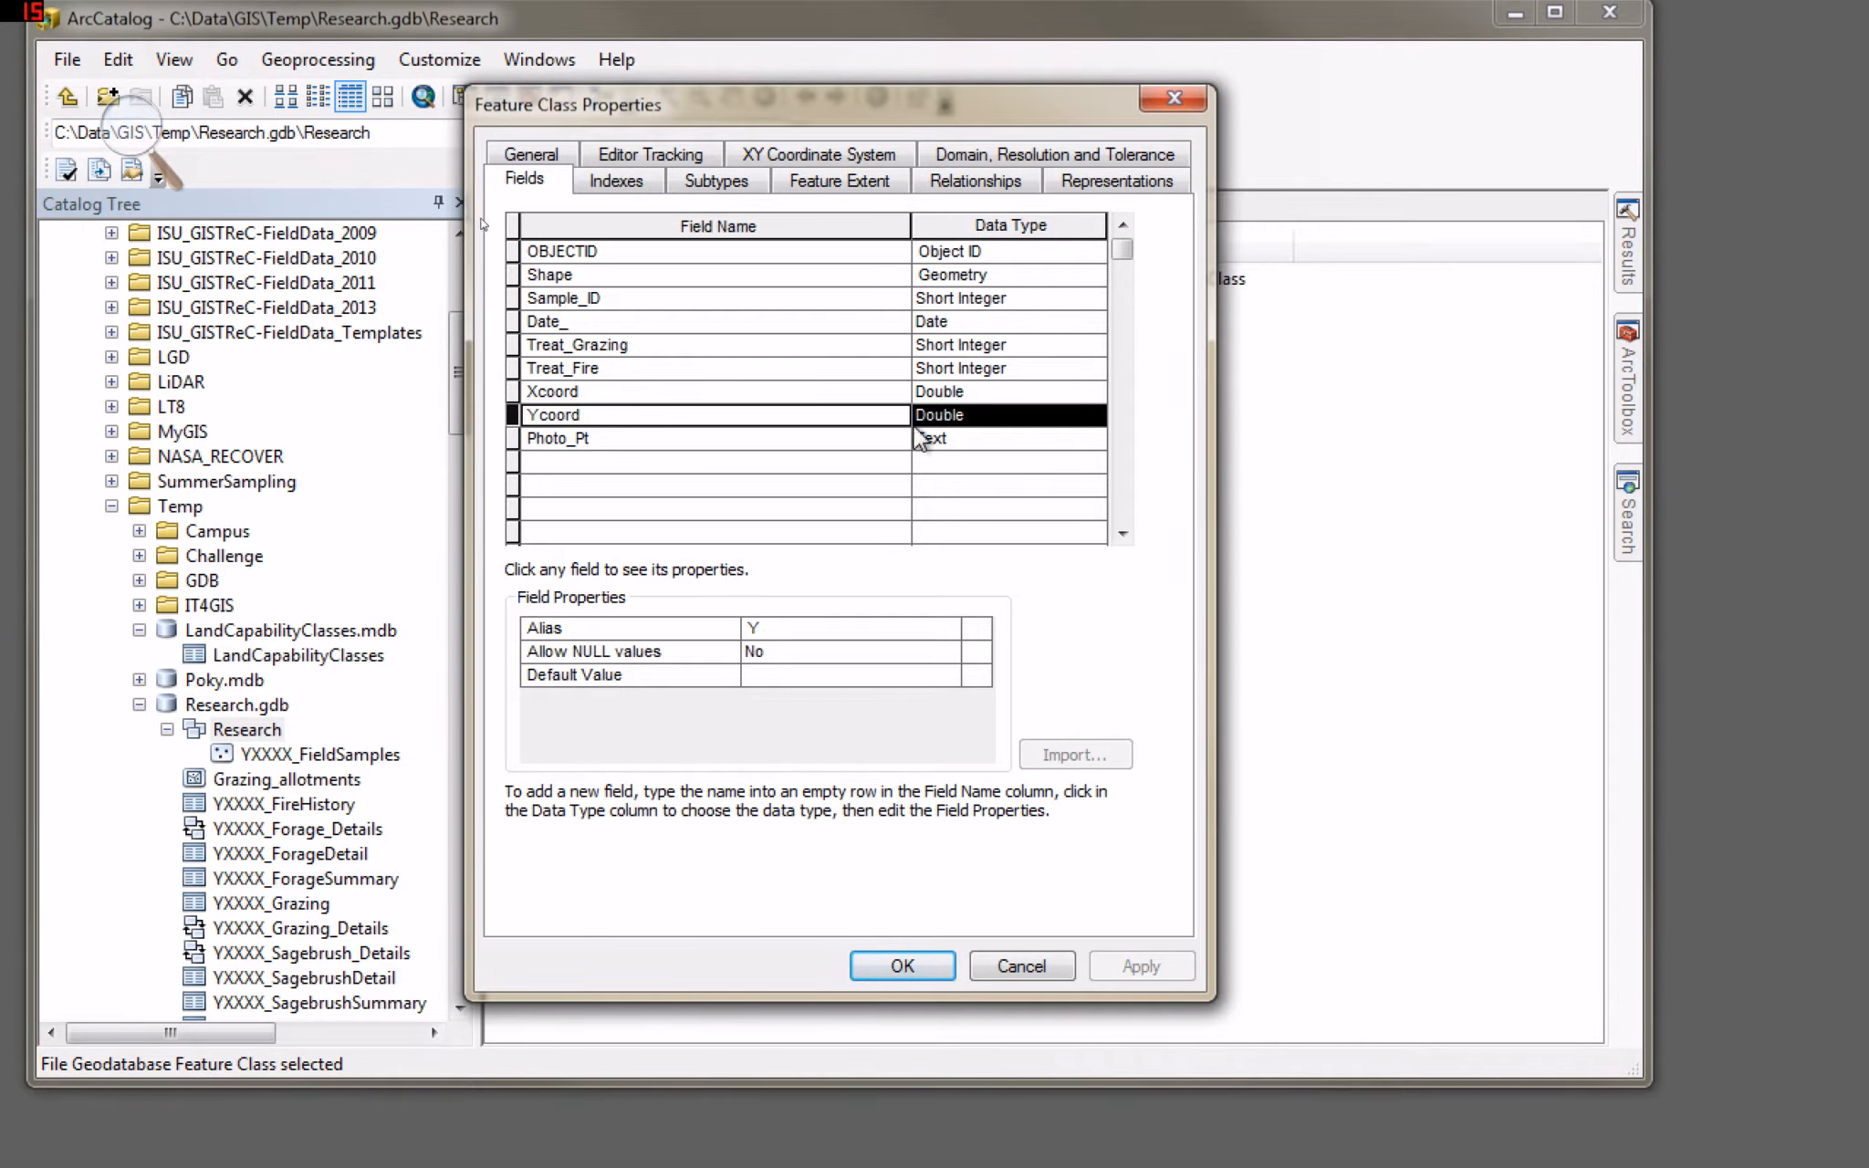
# Change the Xcoord field's data type to Long Integer and apply the change.
pyautogui.click(962, 390)
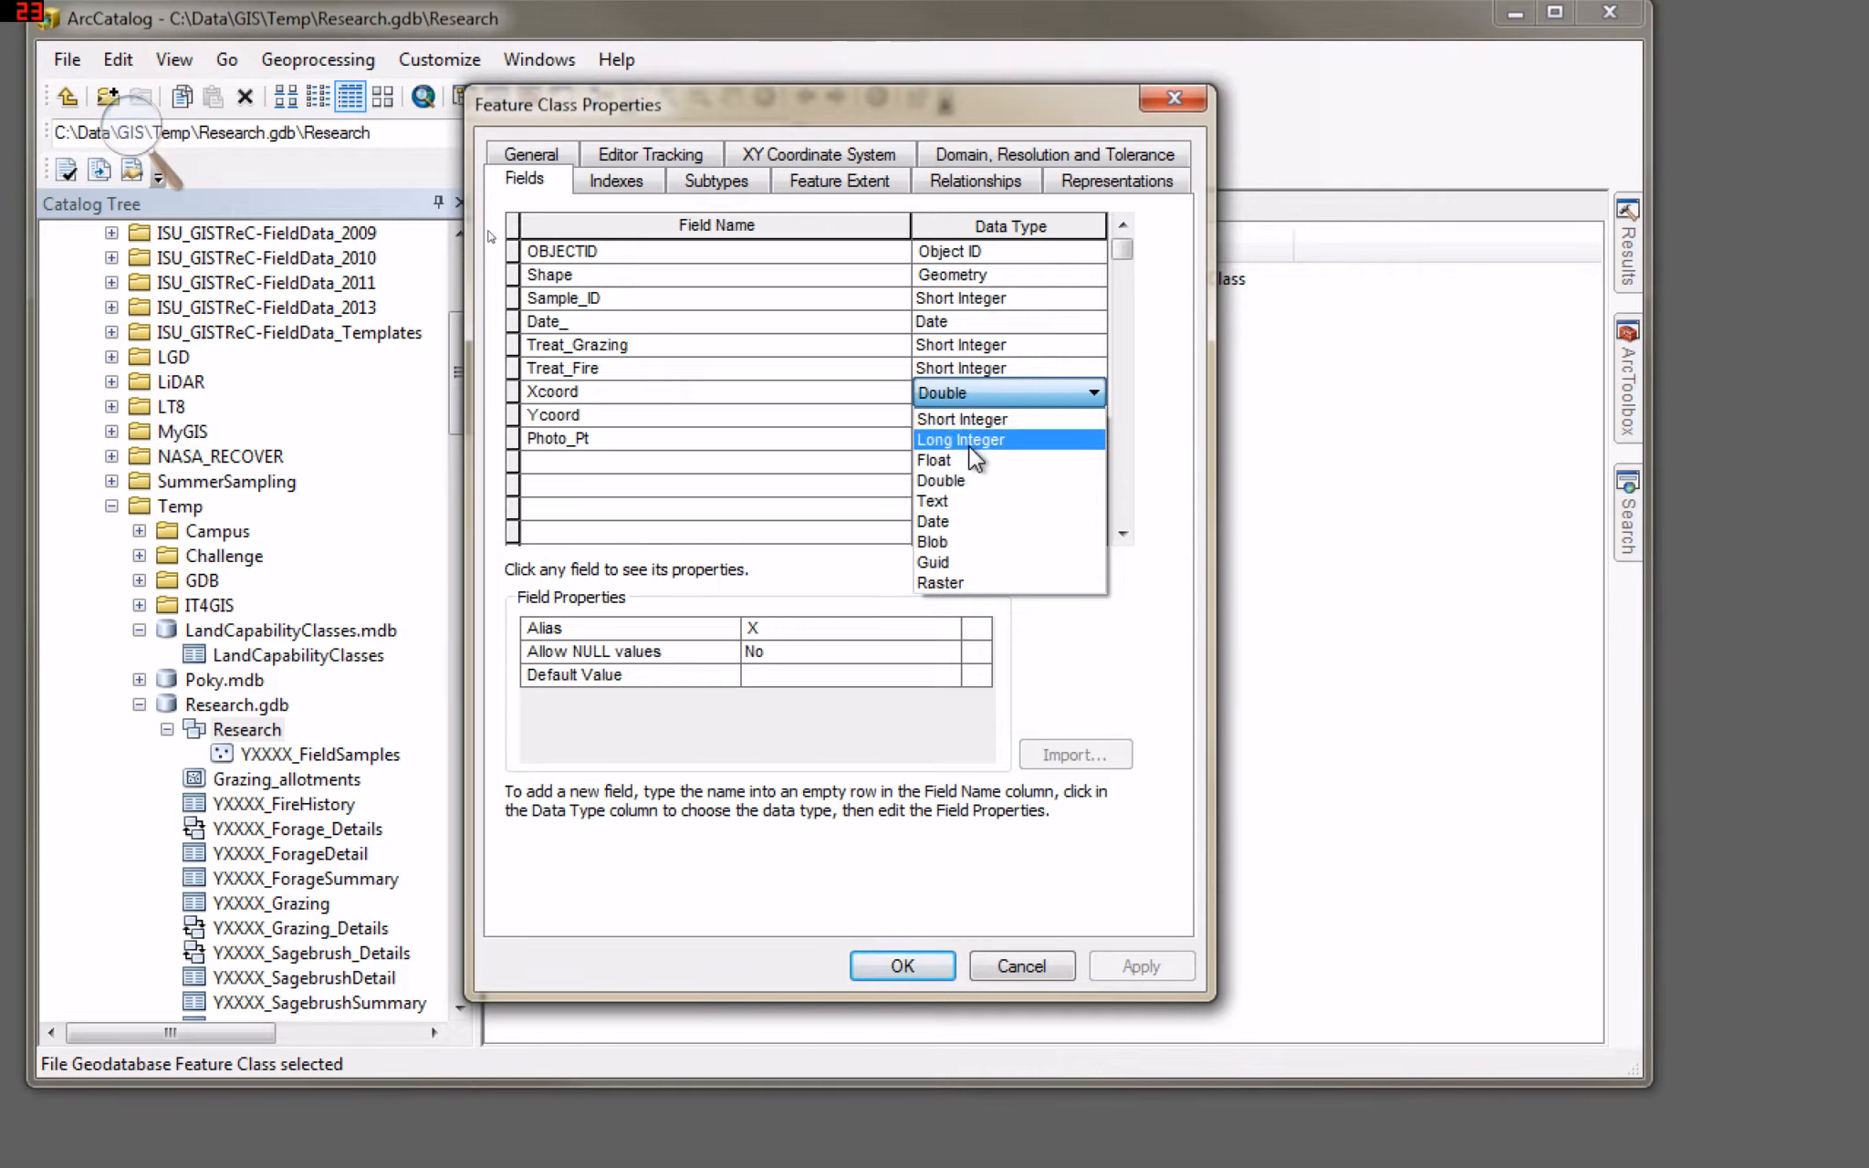
pyautogui.click(966, 441)
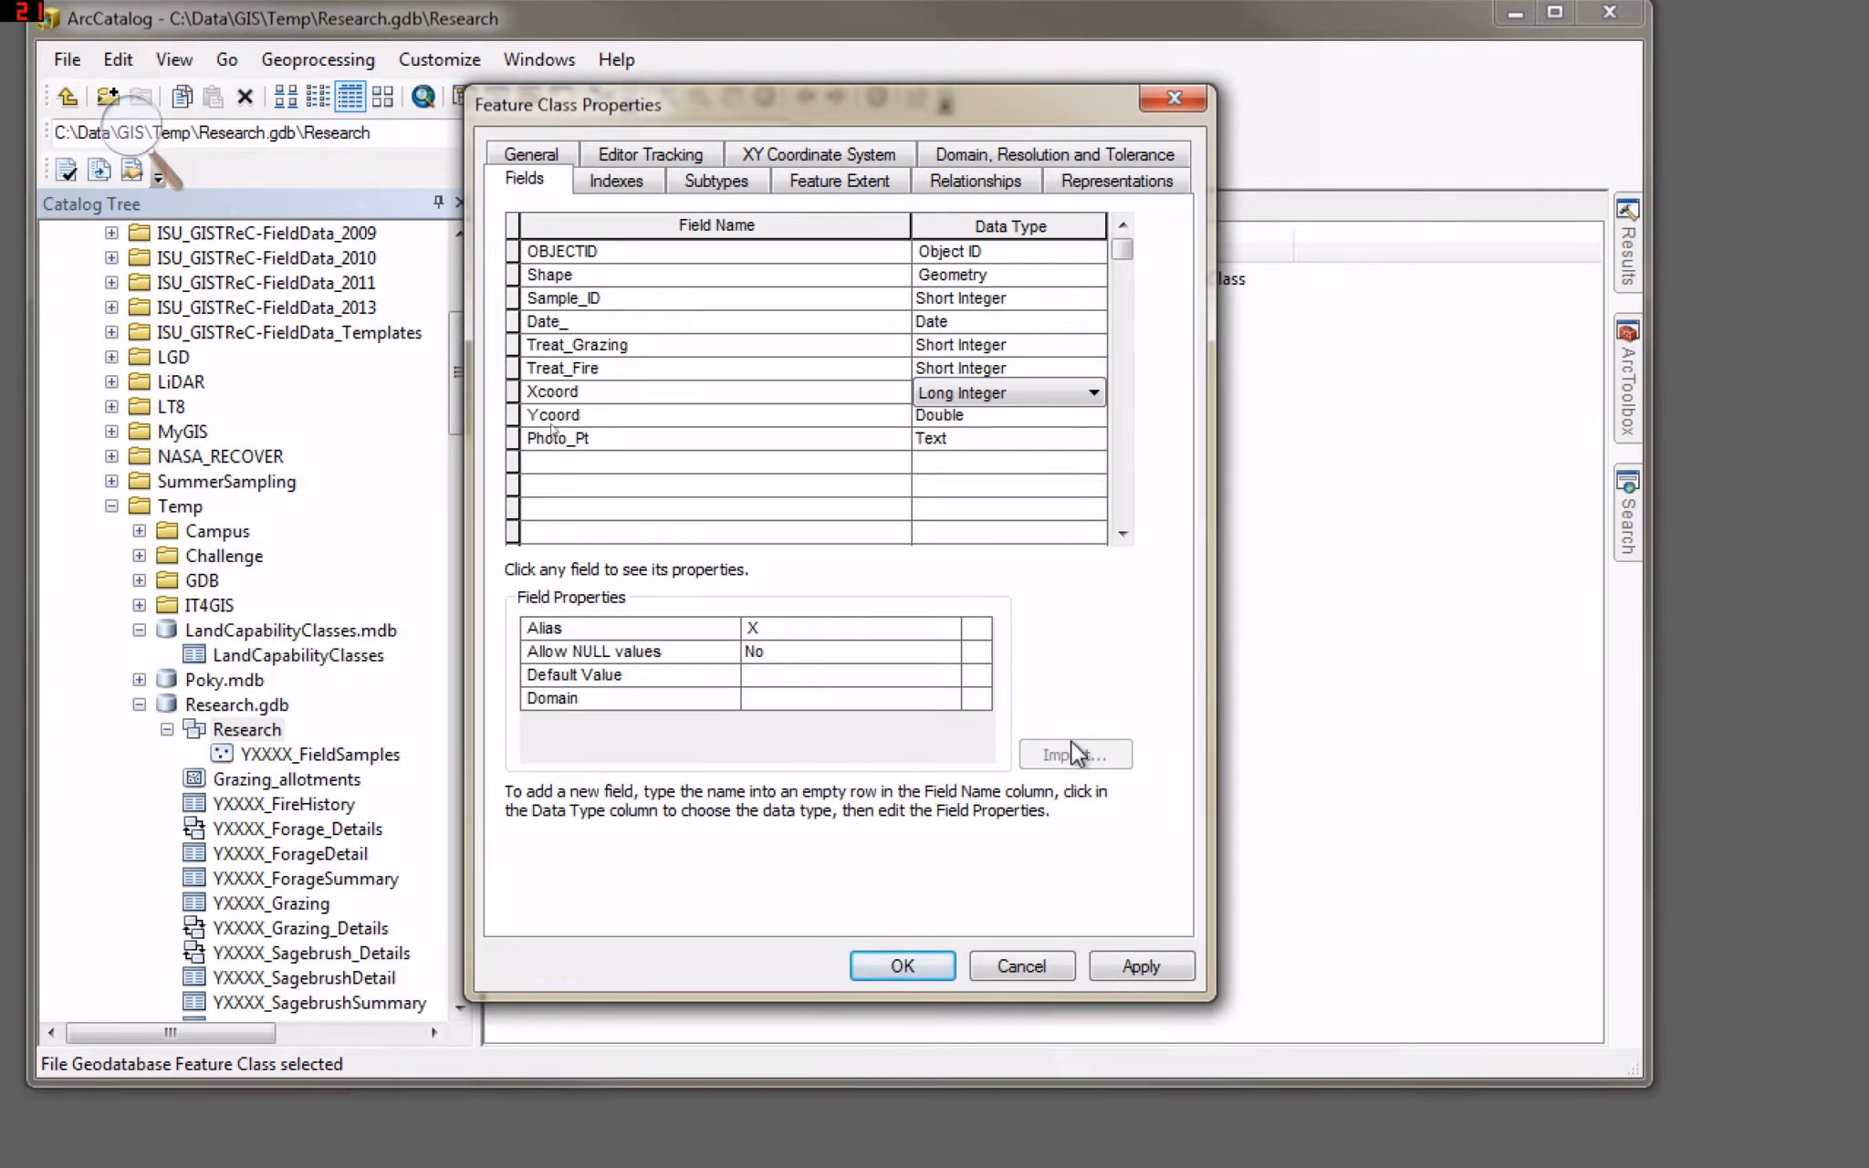
pyautogui.click(1123, 966)
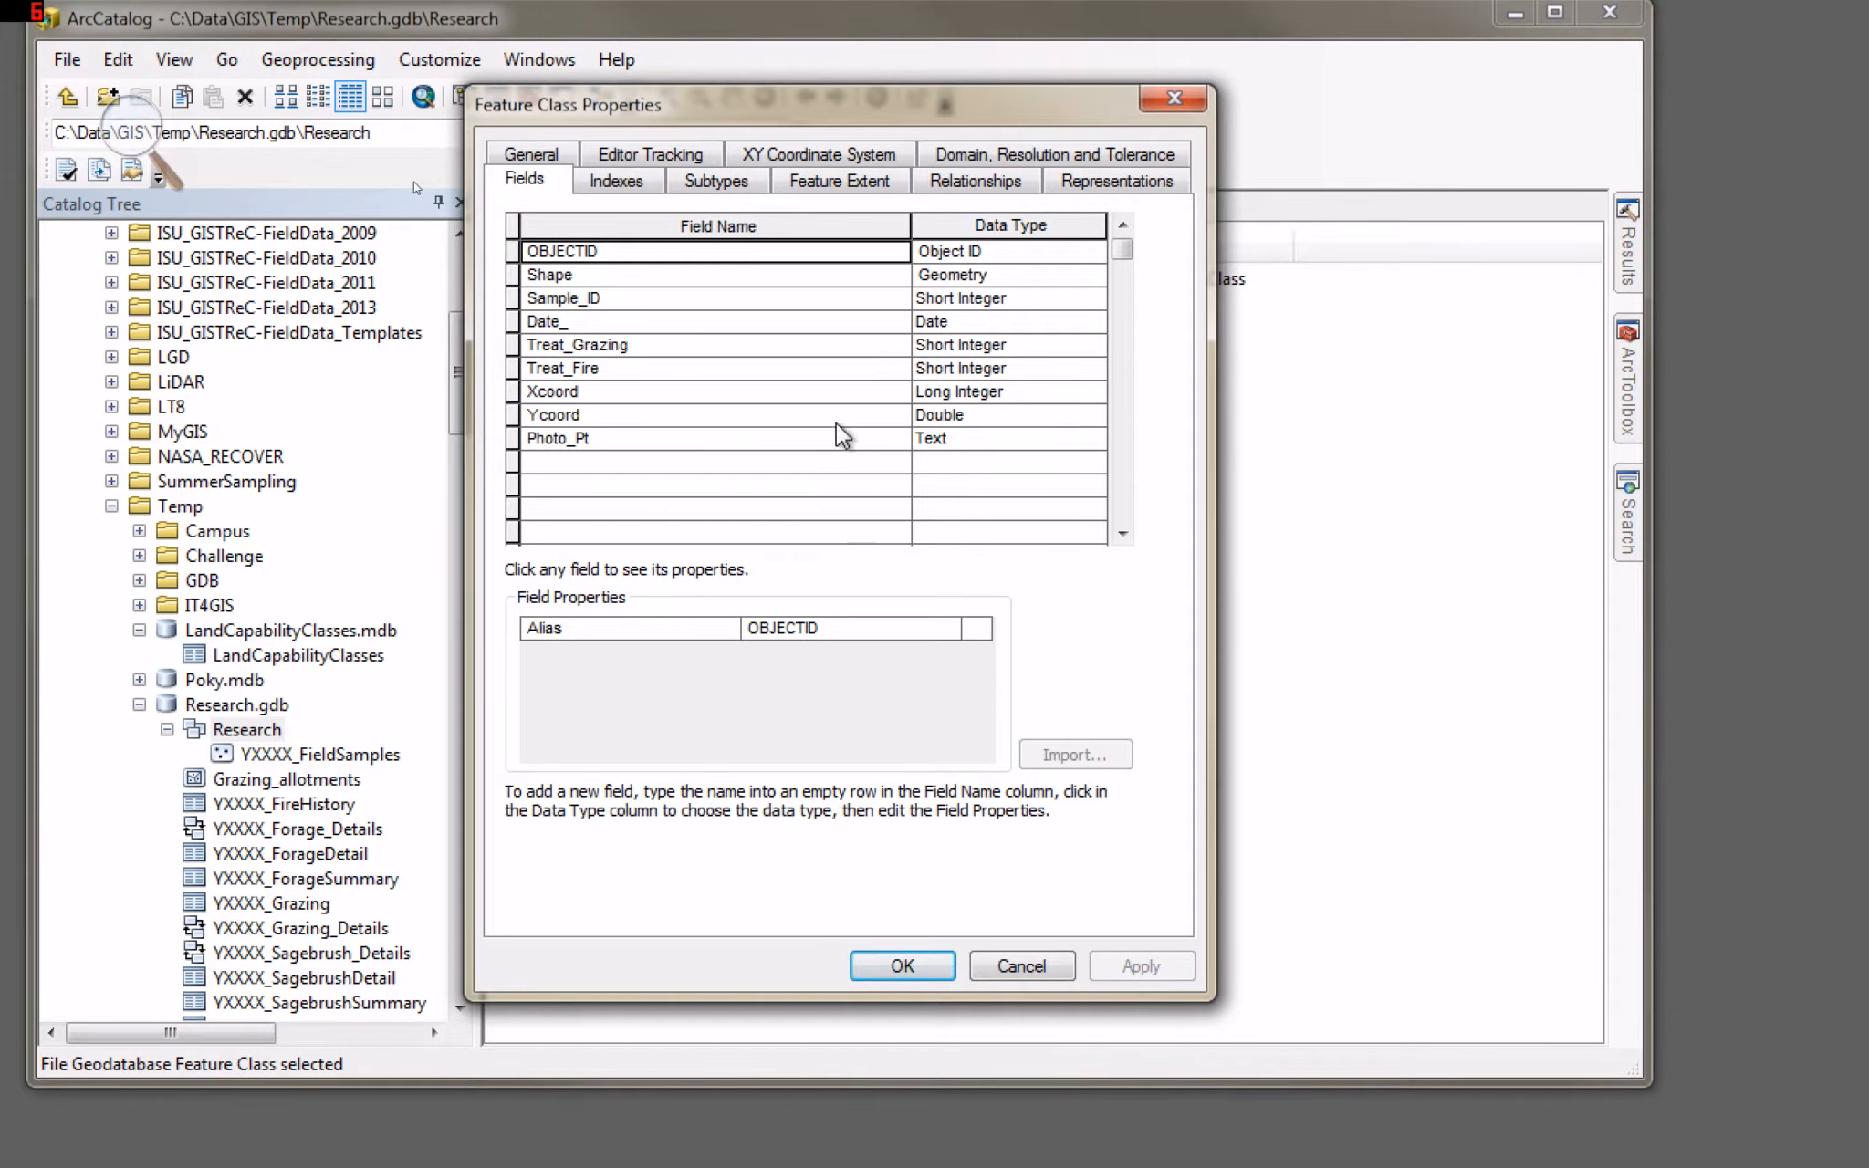
# Change the Ycoord field's data type to Long Integer and apply the change.
pyautogui.click(961, 415)
pyautogui.click(965, 461)
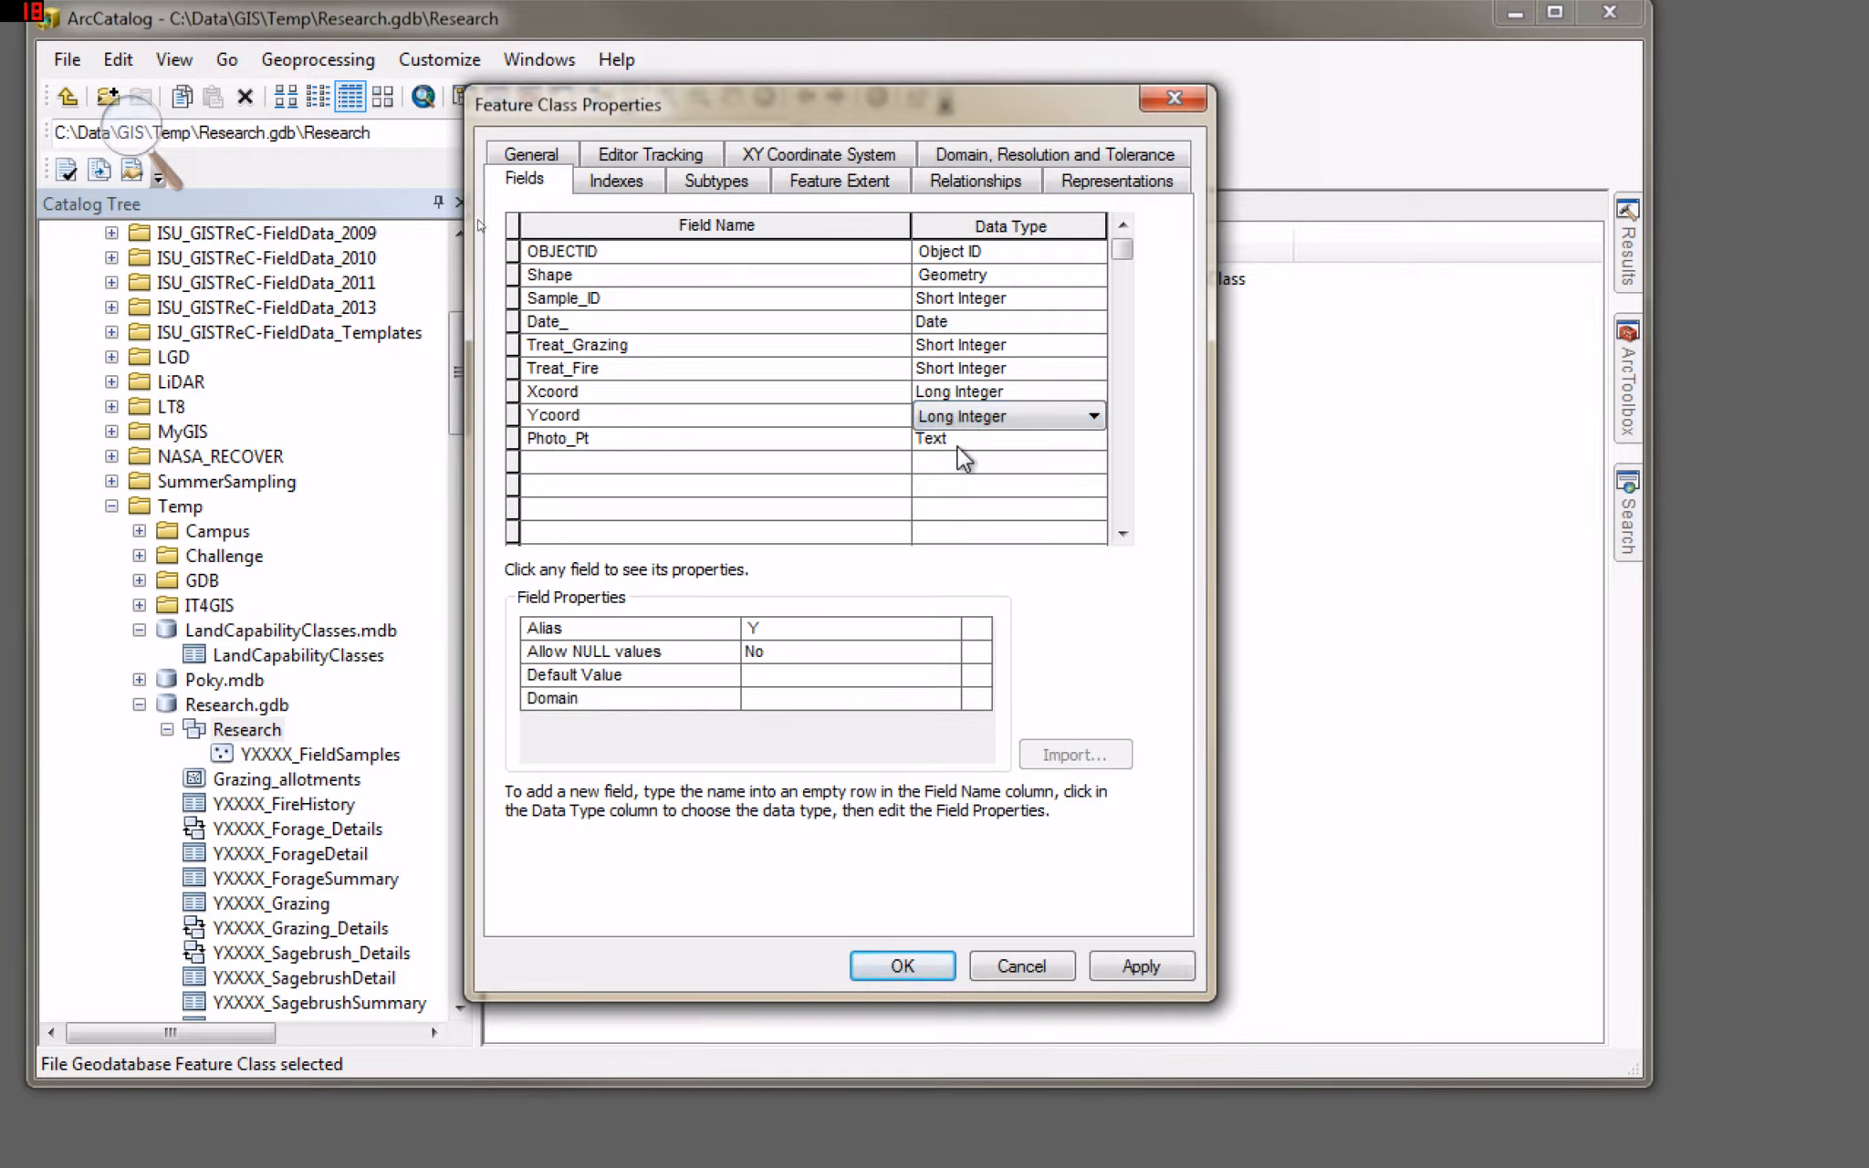
pyautogui.click(701, 438)
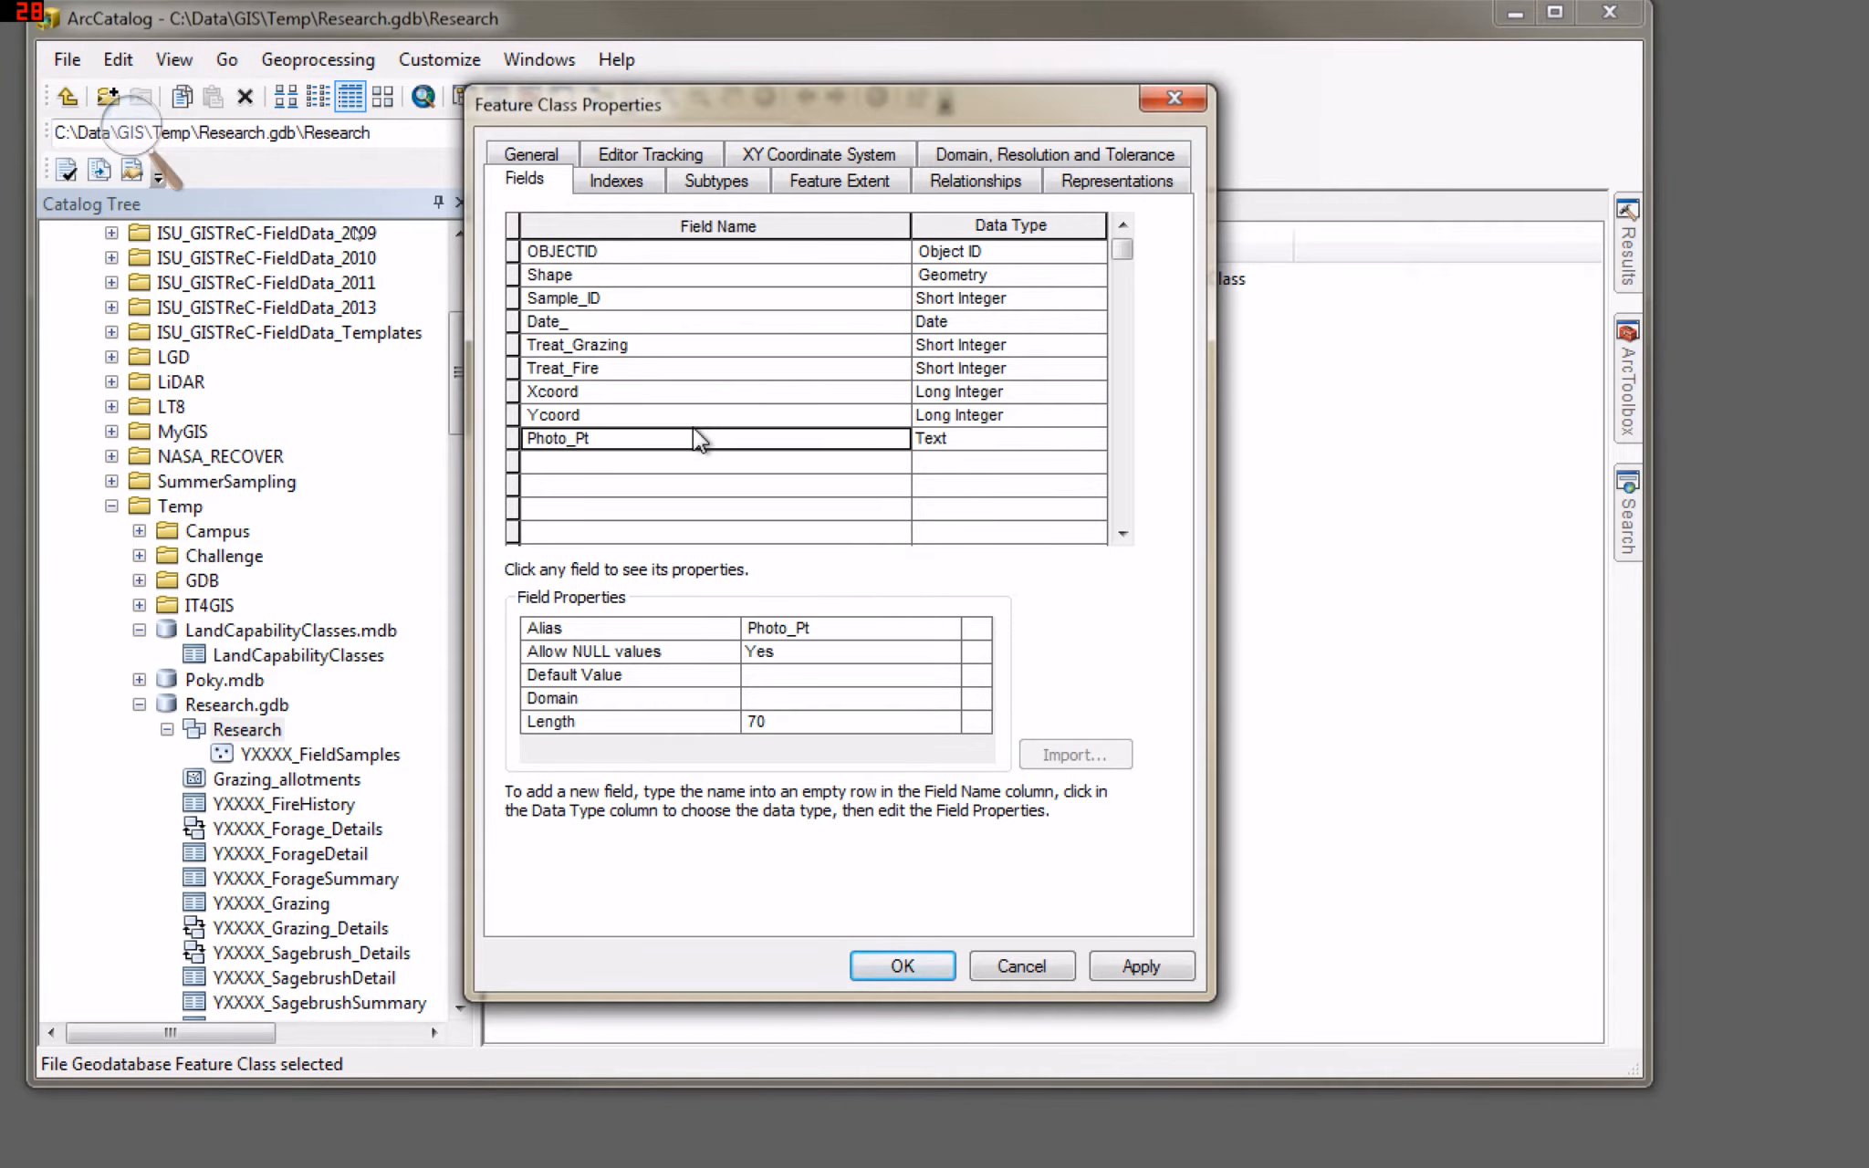
pyautogui.click(1175, 960)
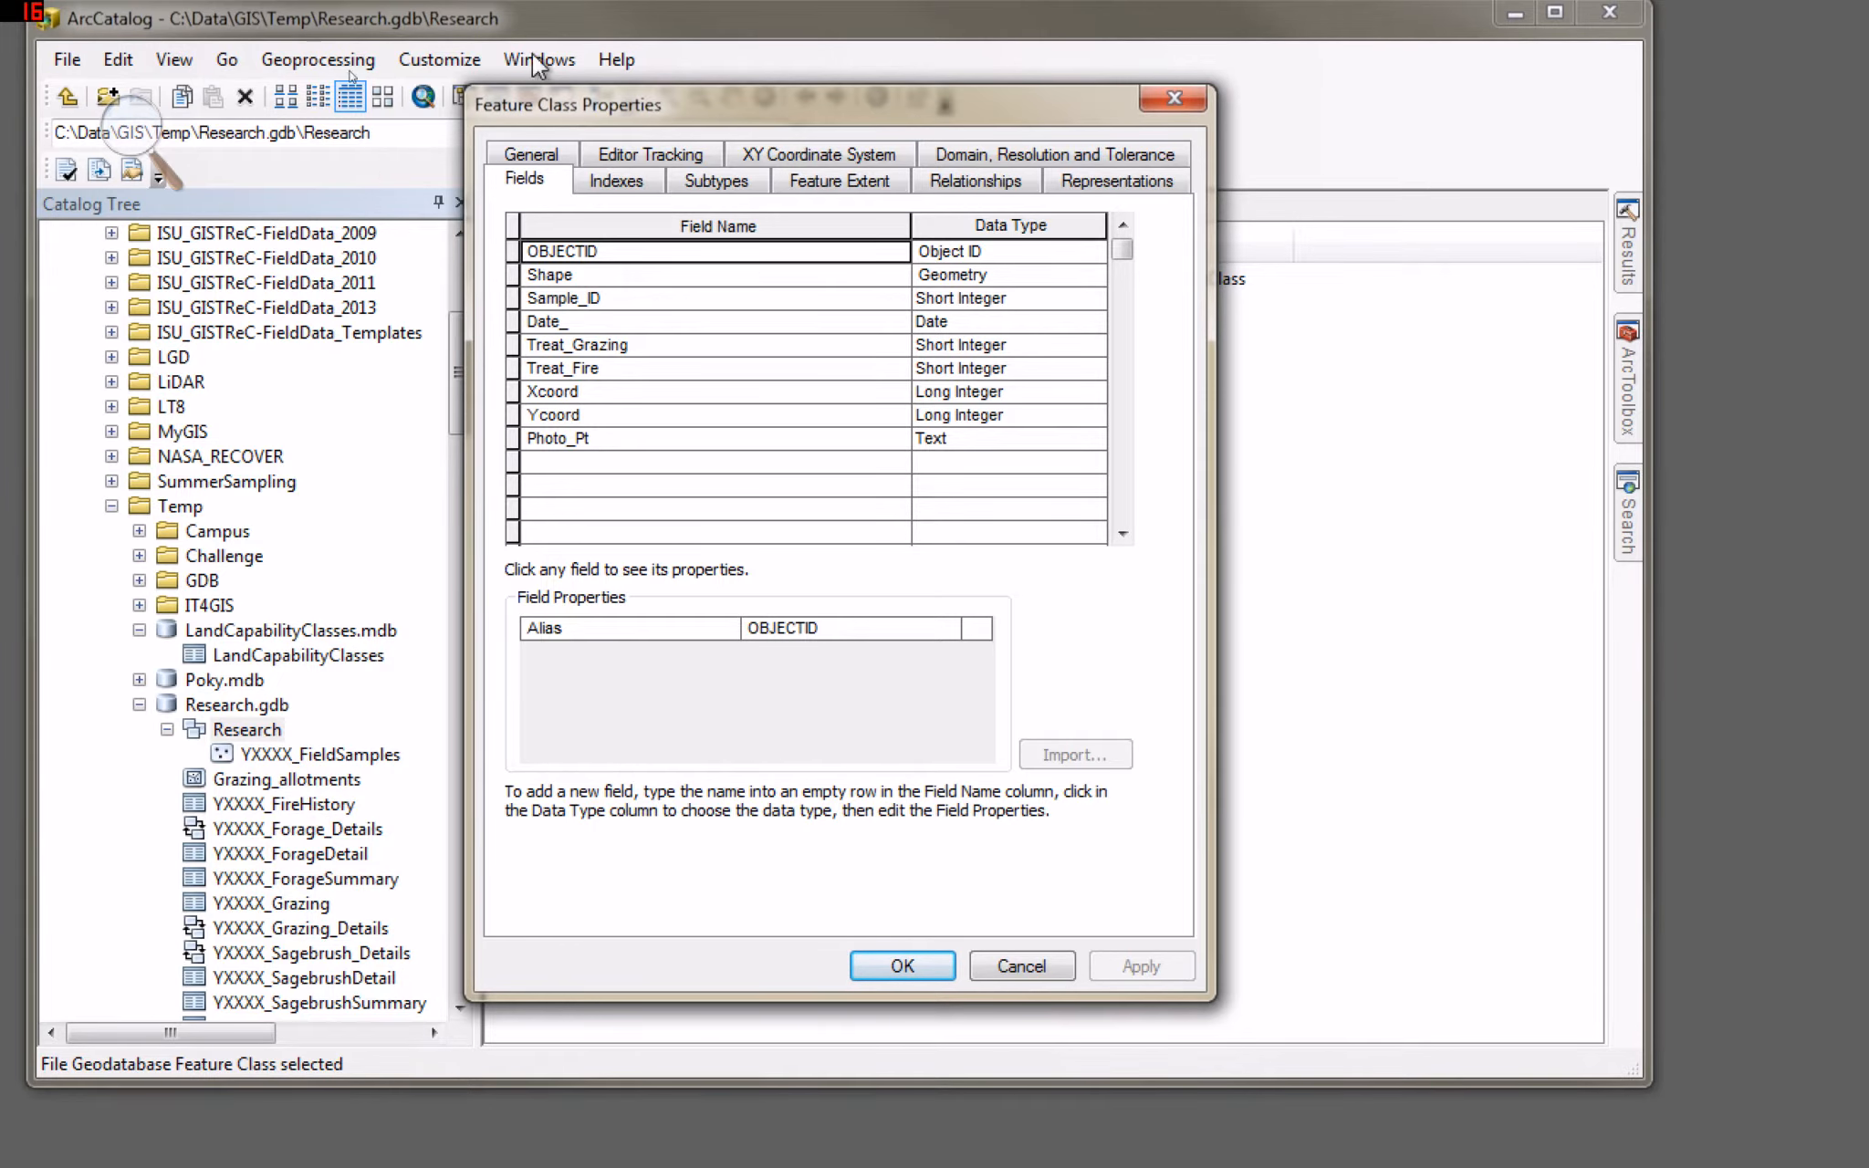
# Close the feature class properties and preview YXXXX_FieldSamples as a table to check its field names.
pyautogui.click(1173, 98)
pyautogui.click(609, 208)
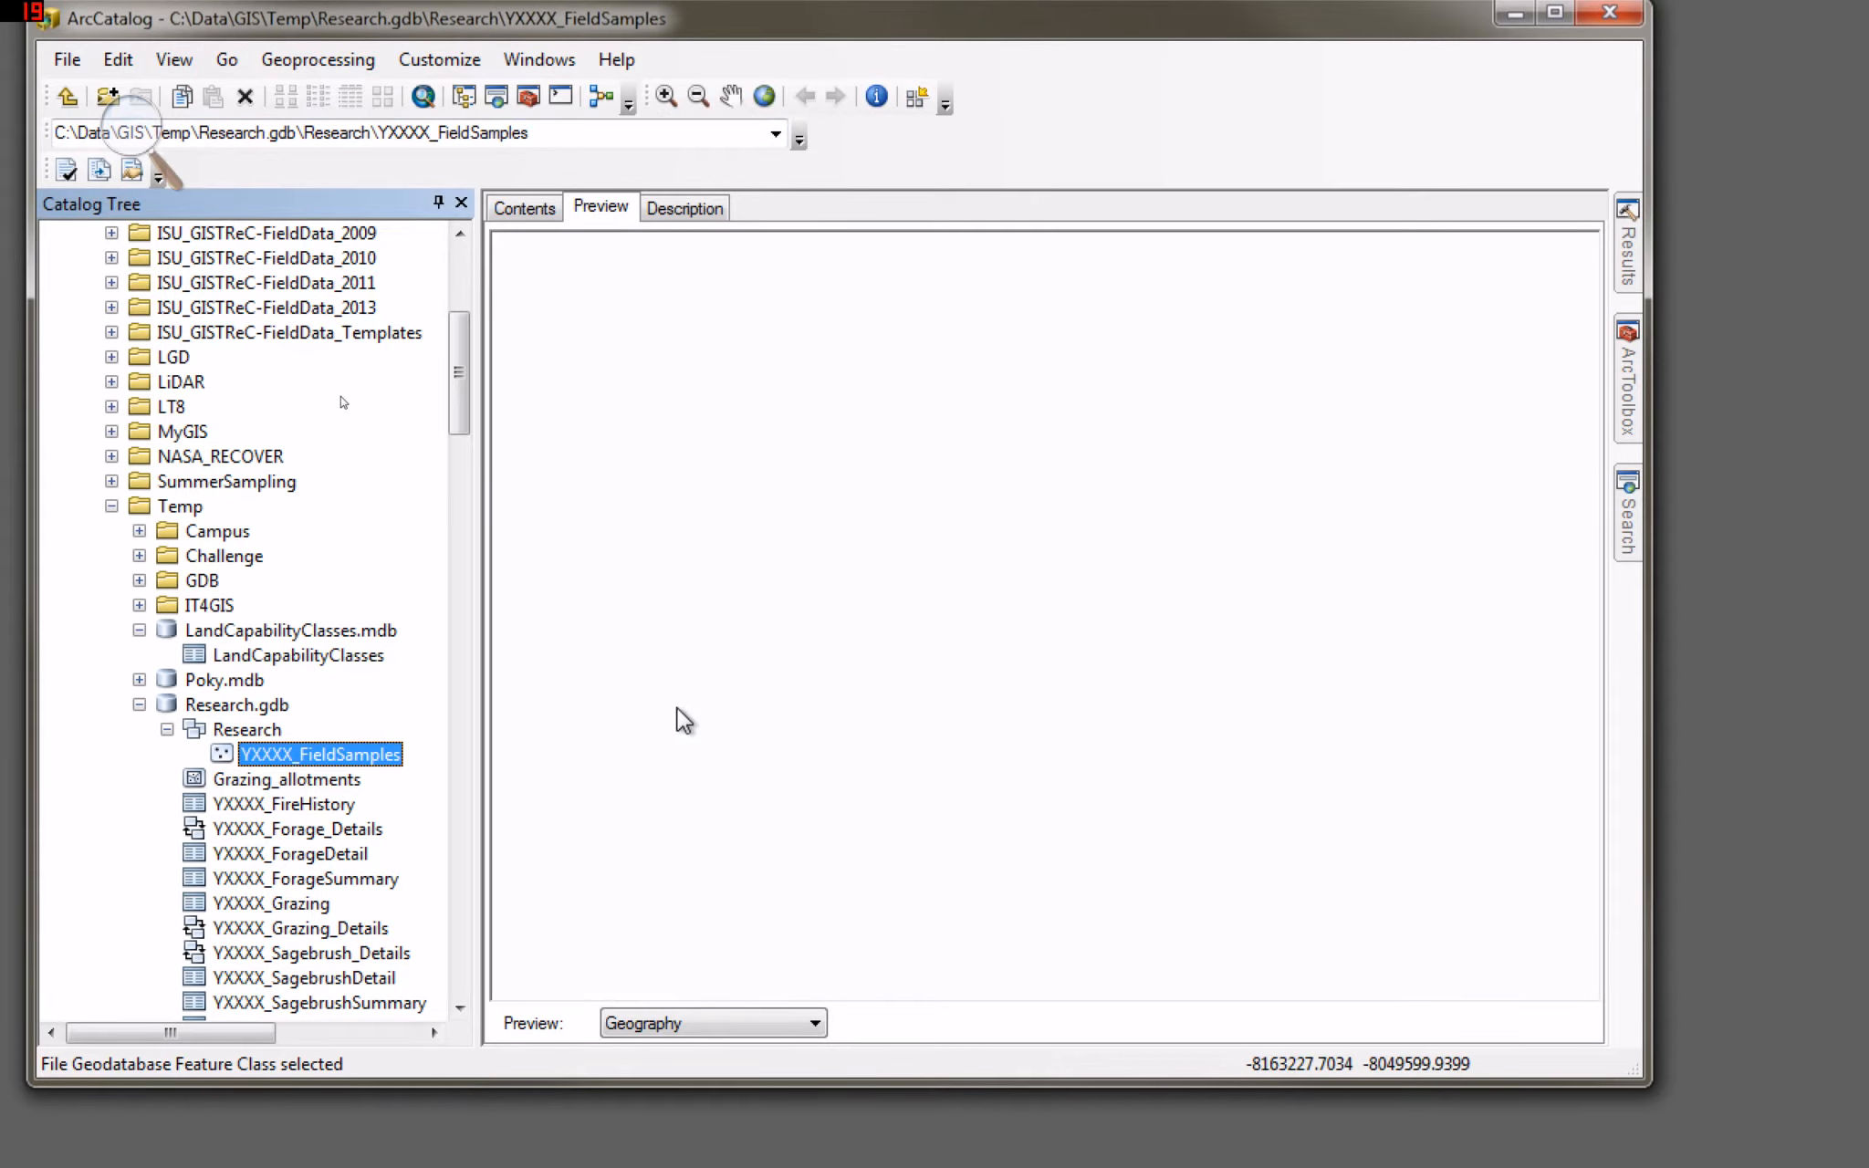
pyautogui.click(821, 1020)
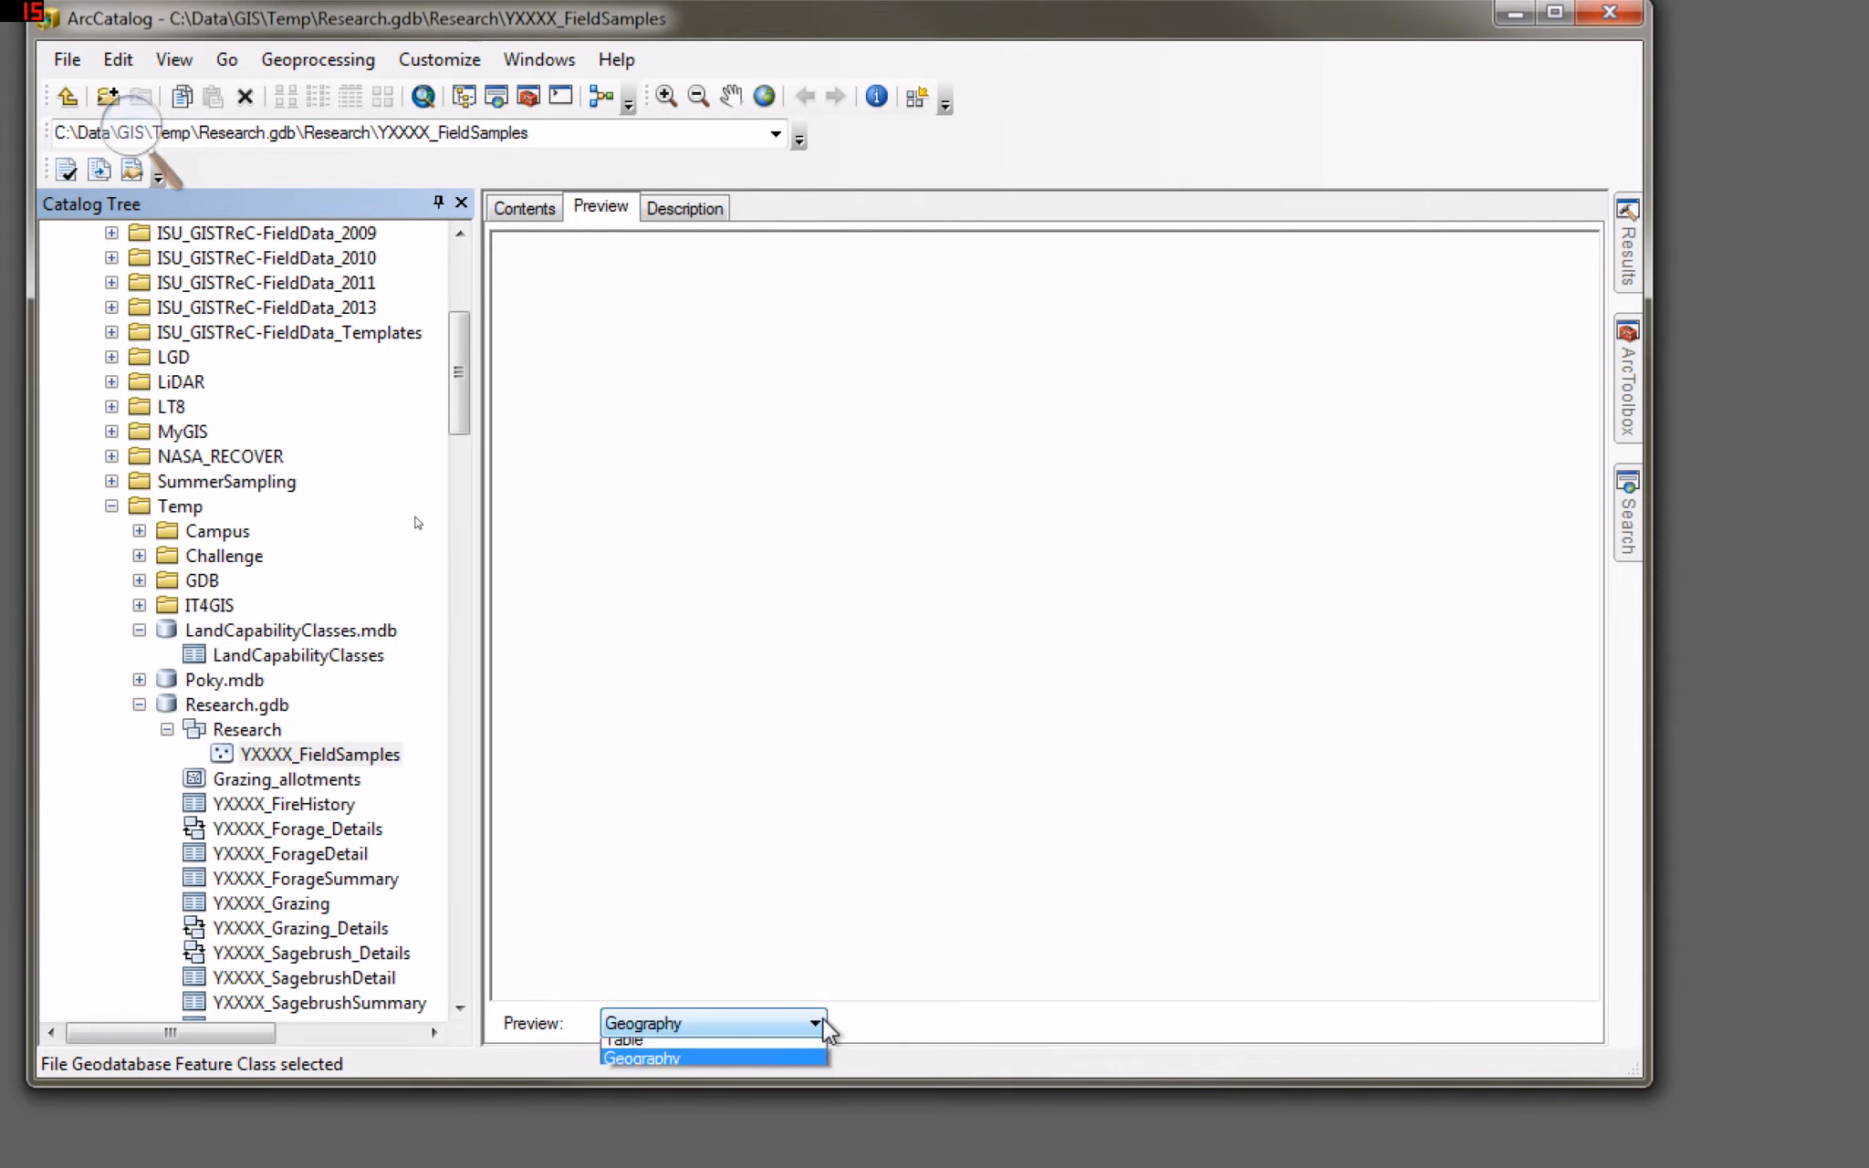
pyautogui.click(691, 1042)
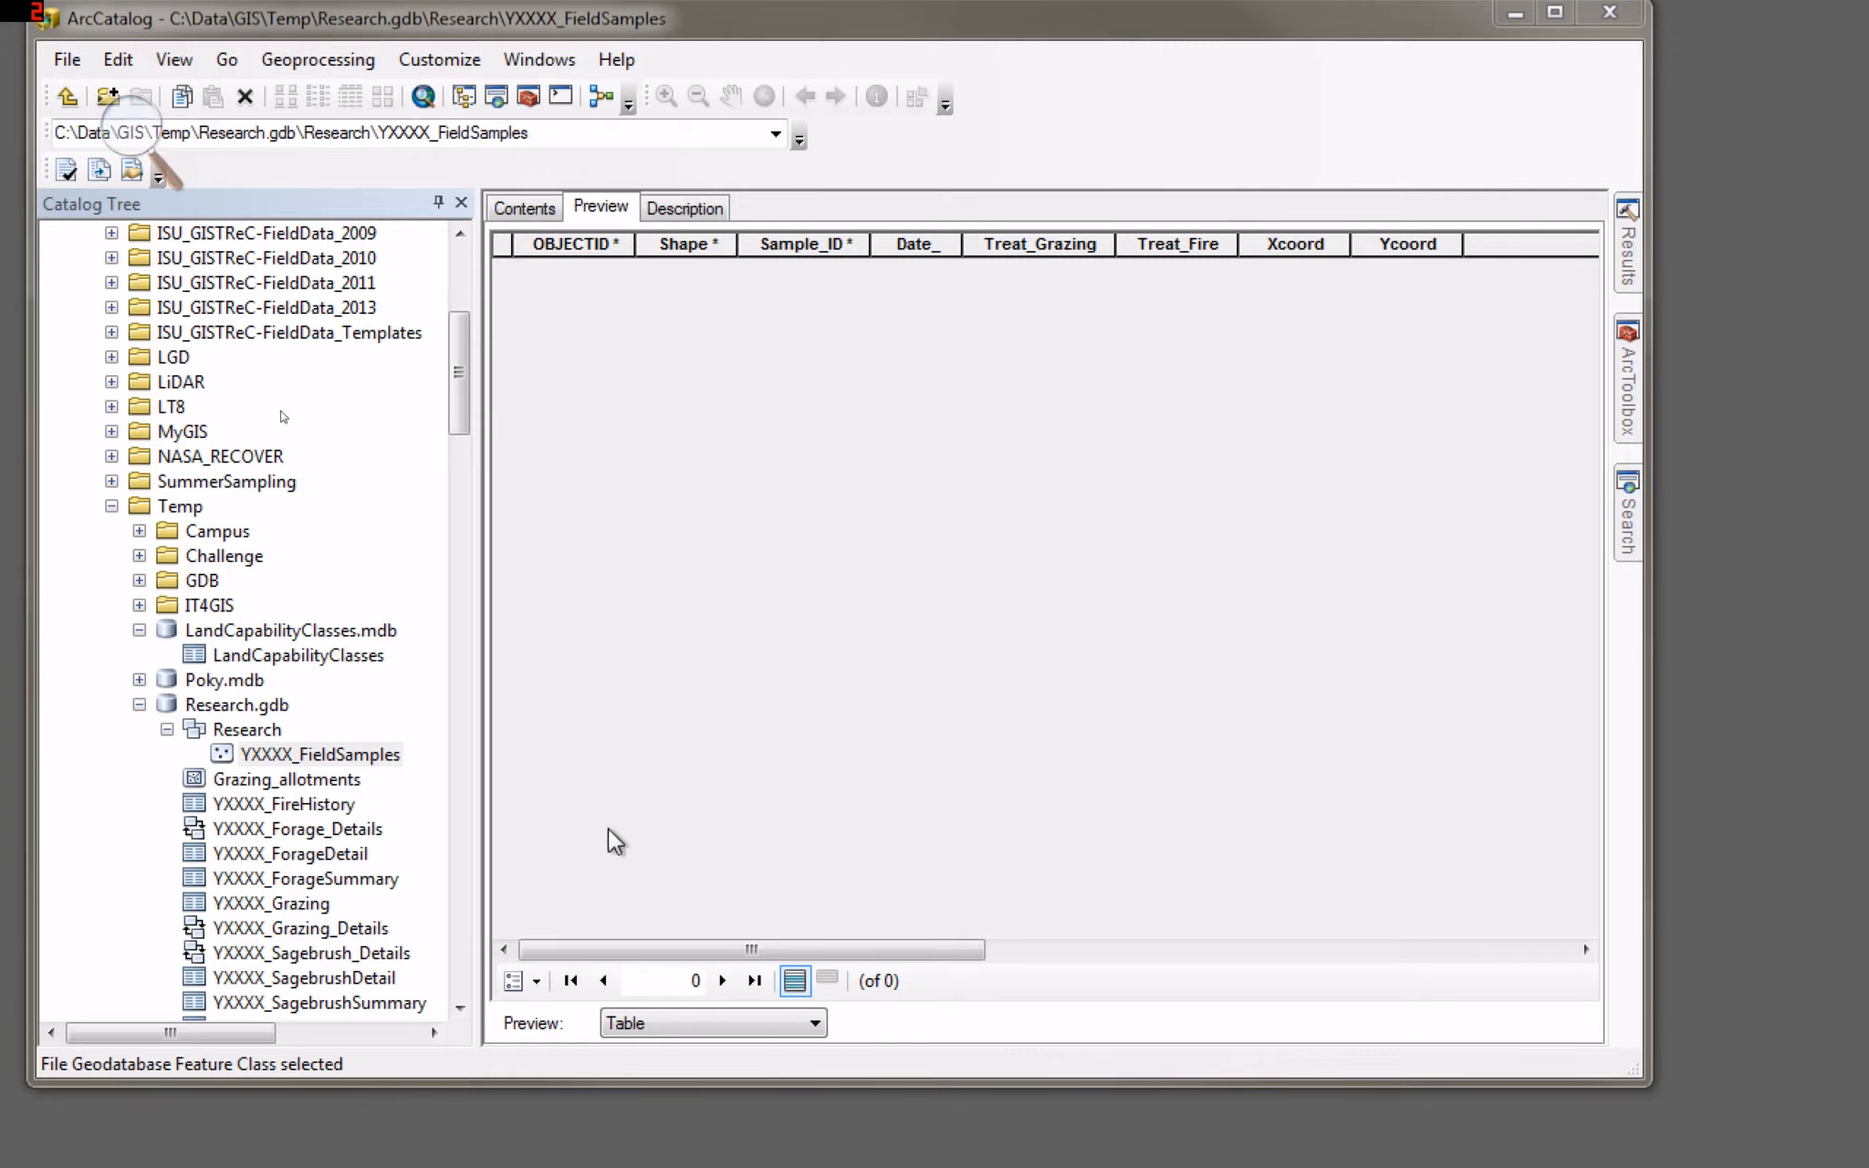
# Preview the LandCapabilityClasses table in LandCapabilityClasses.mdb and open its field properties.
pyautogui.click(253, 655)
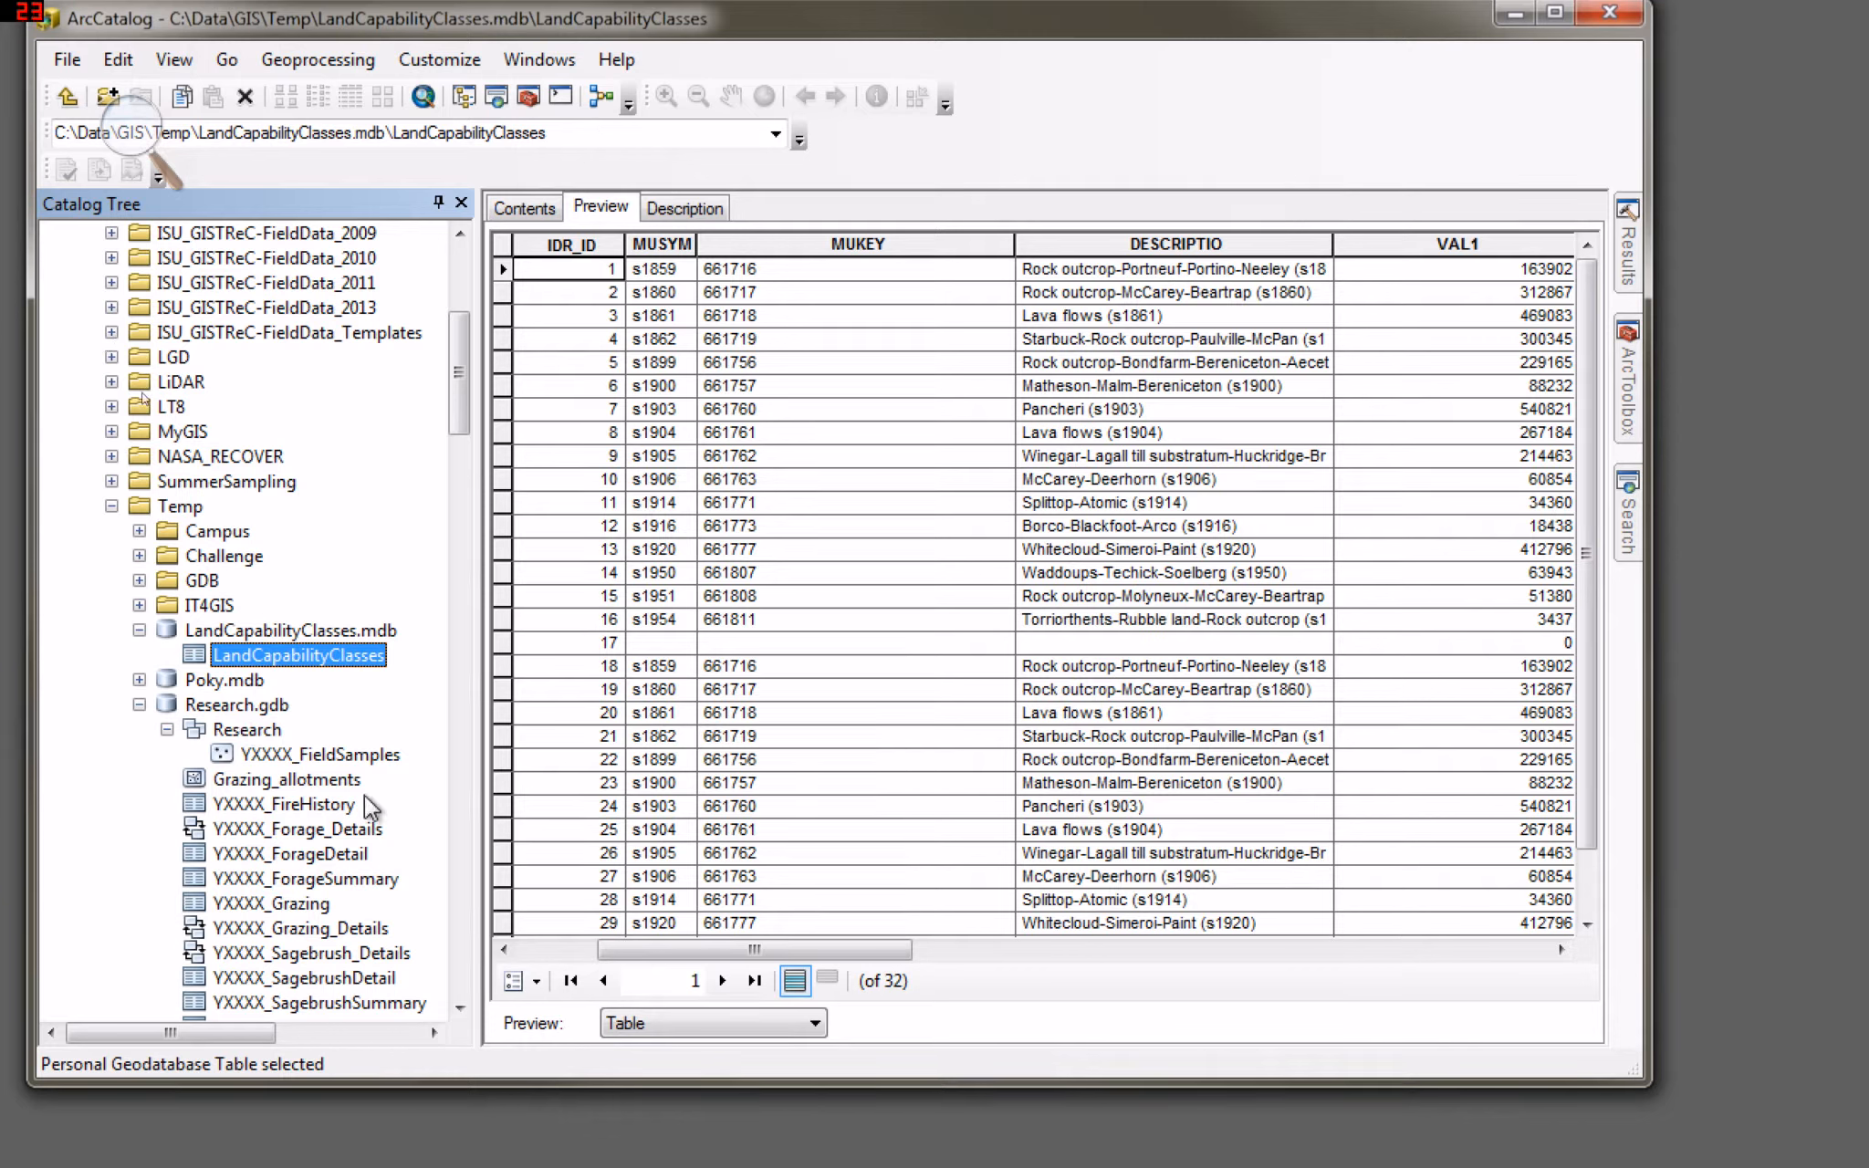
pyautogui.rightClick(267, 655)
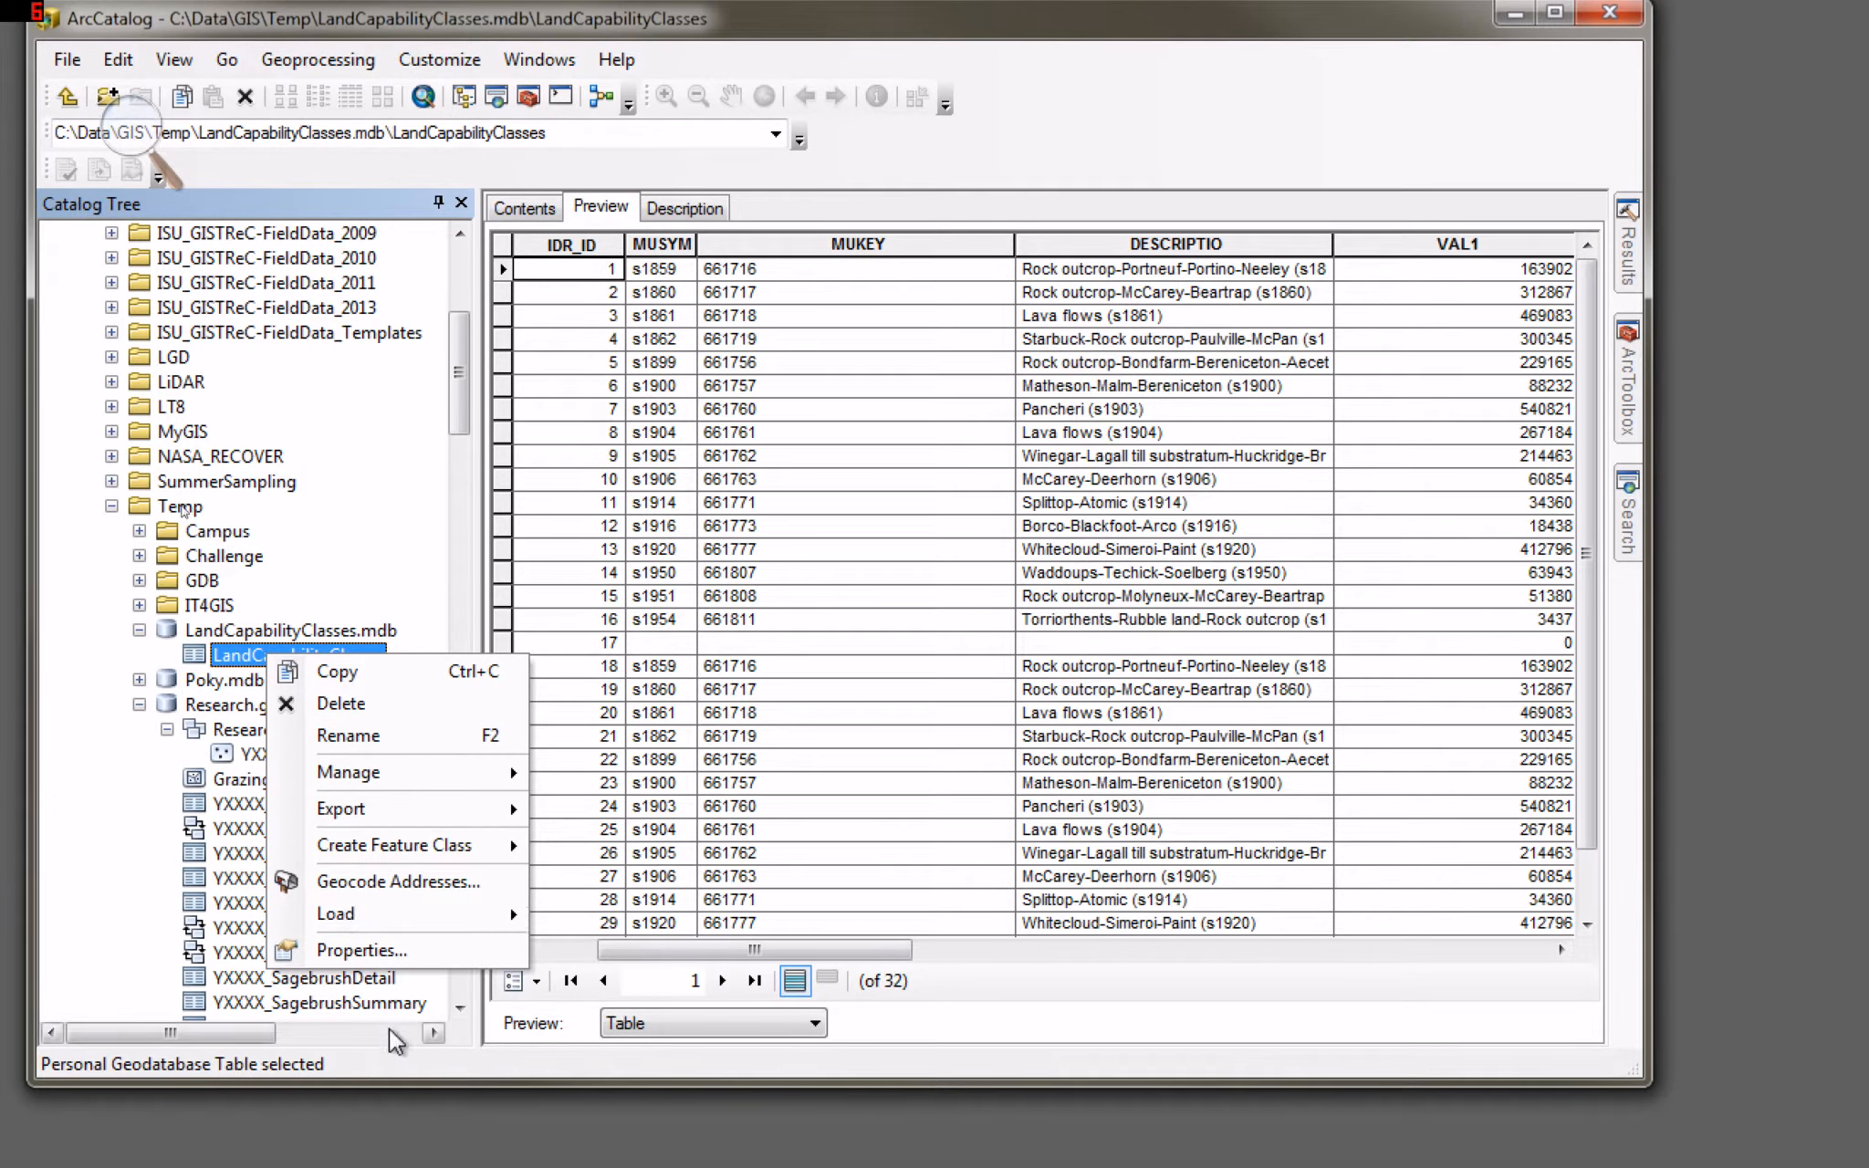
pyautogui.click(348, 953)
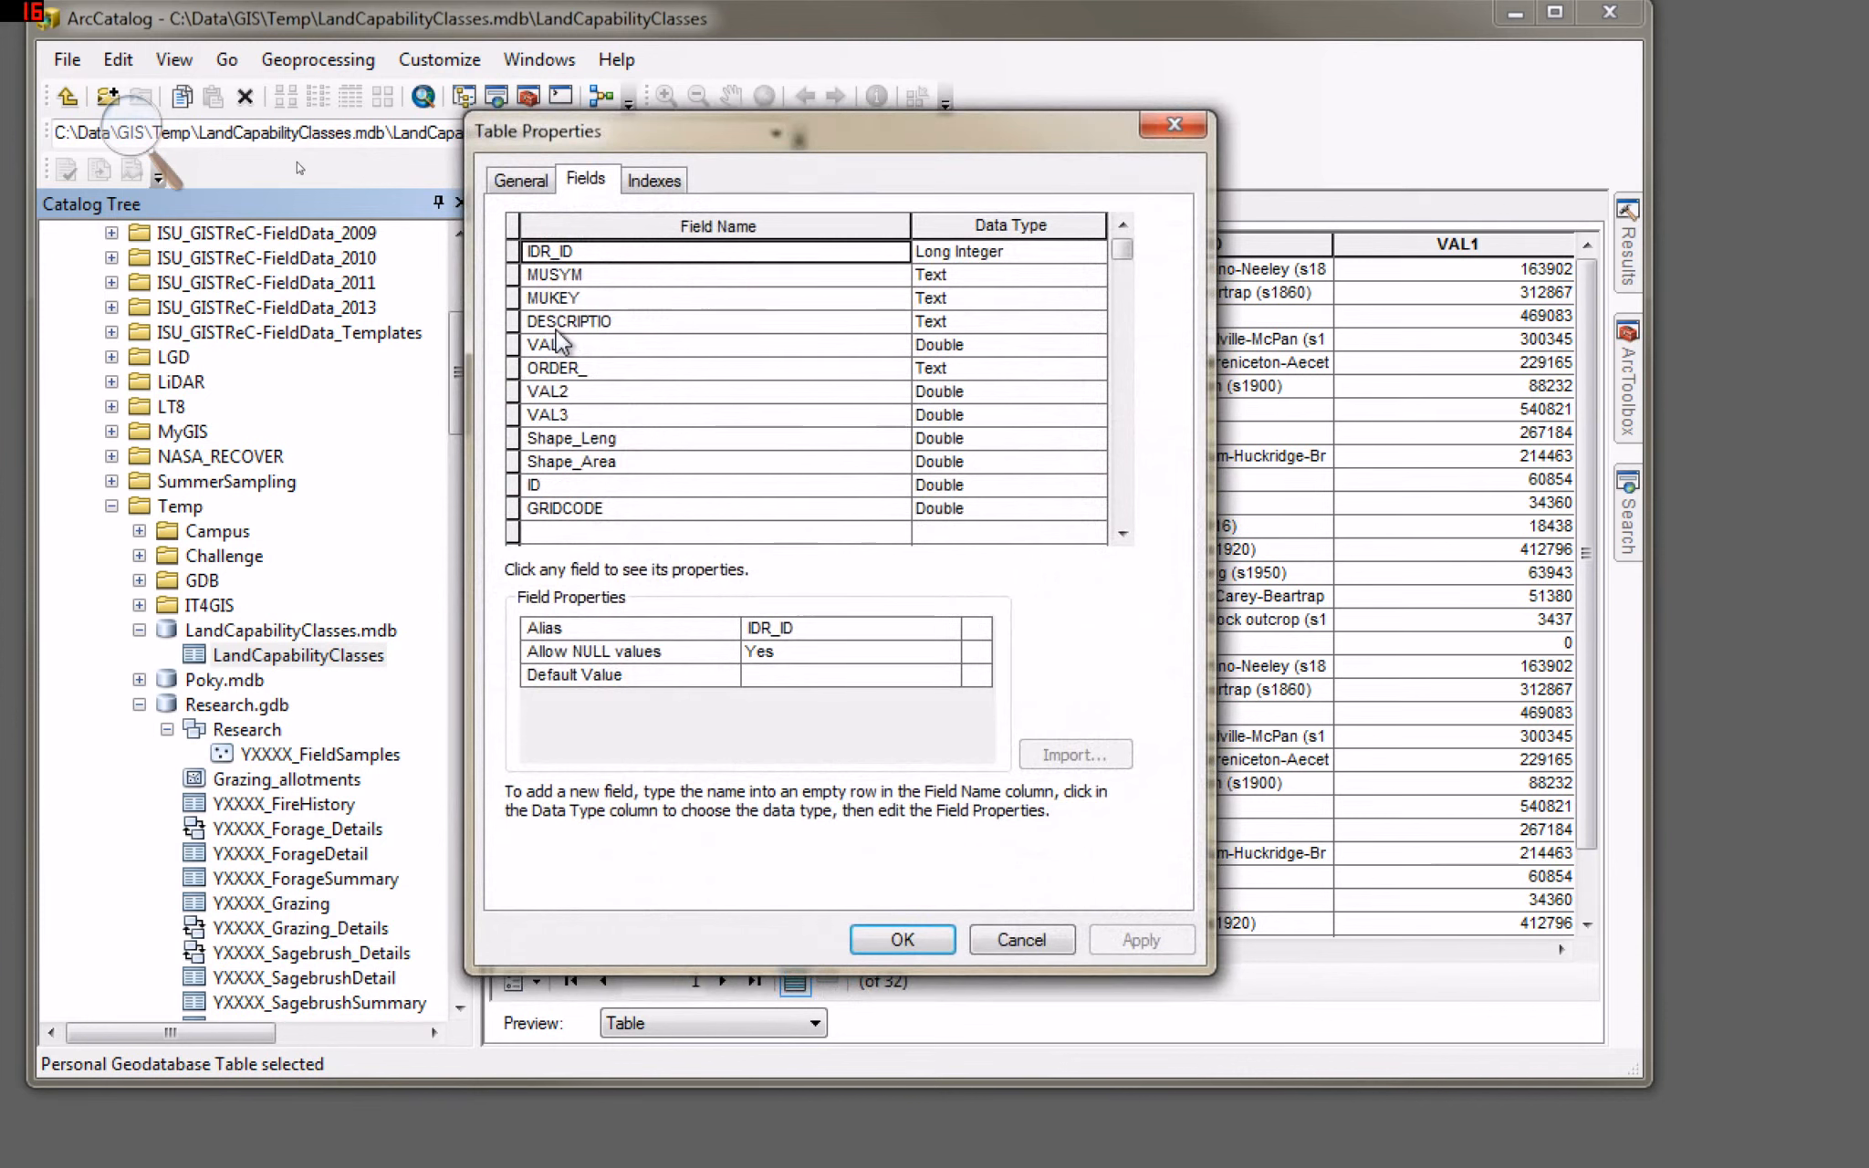
# Try to rename the DESCRIPTIO field to DESCRIPTION, apply the change, and dismiss the resulting message.
pyautogui.click(617, 321)
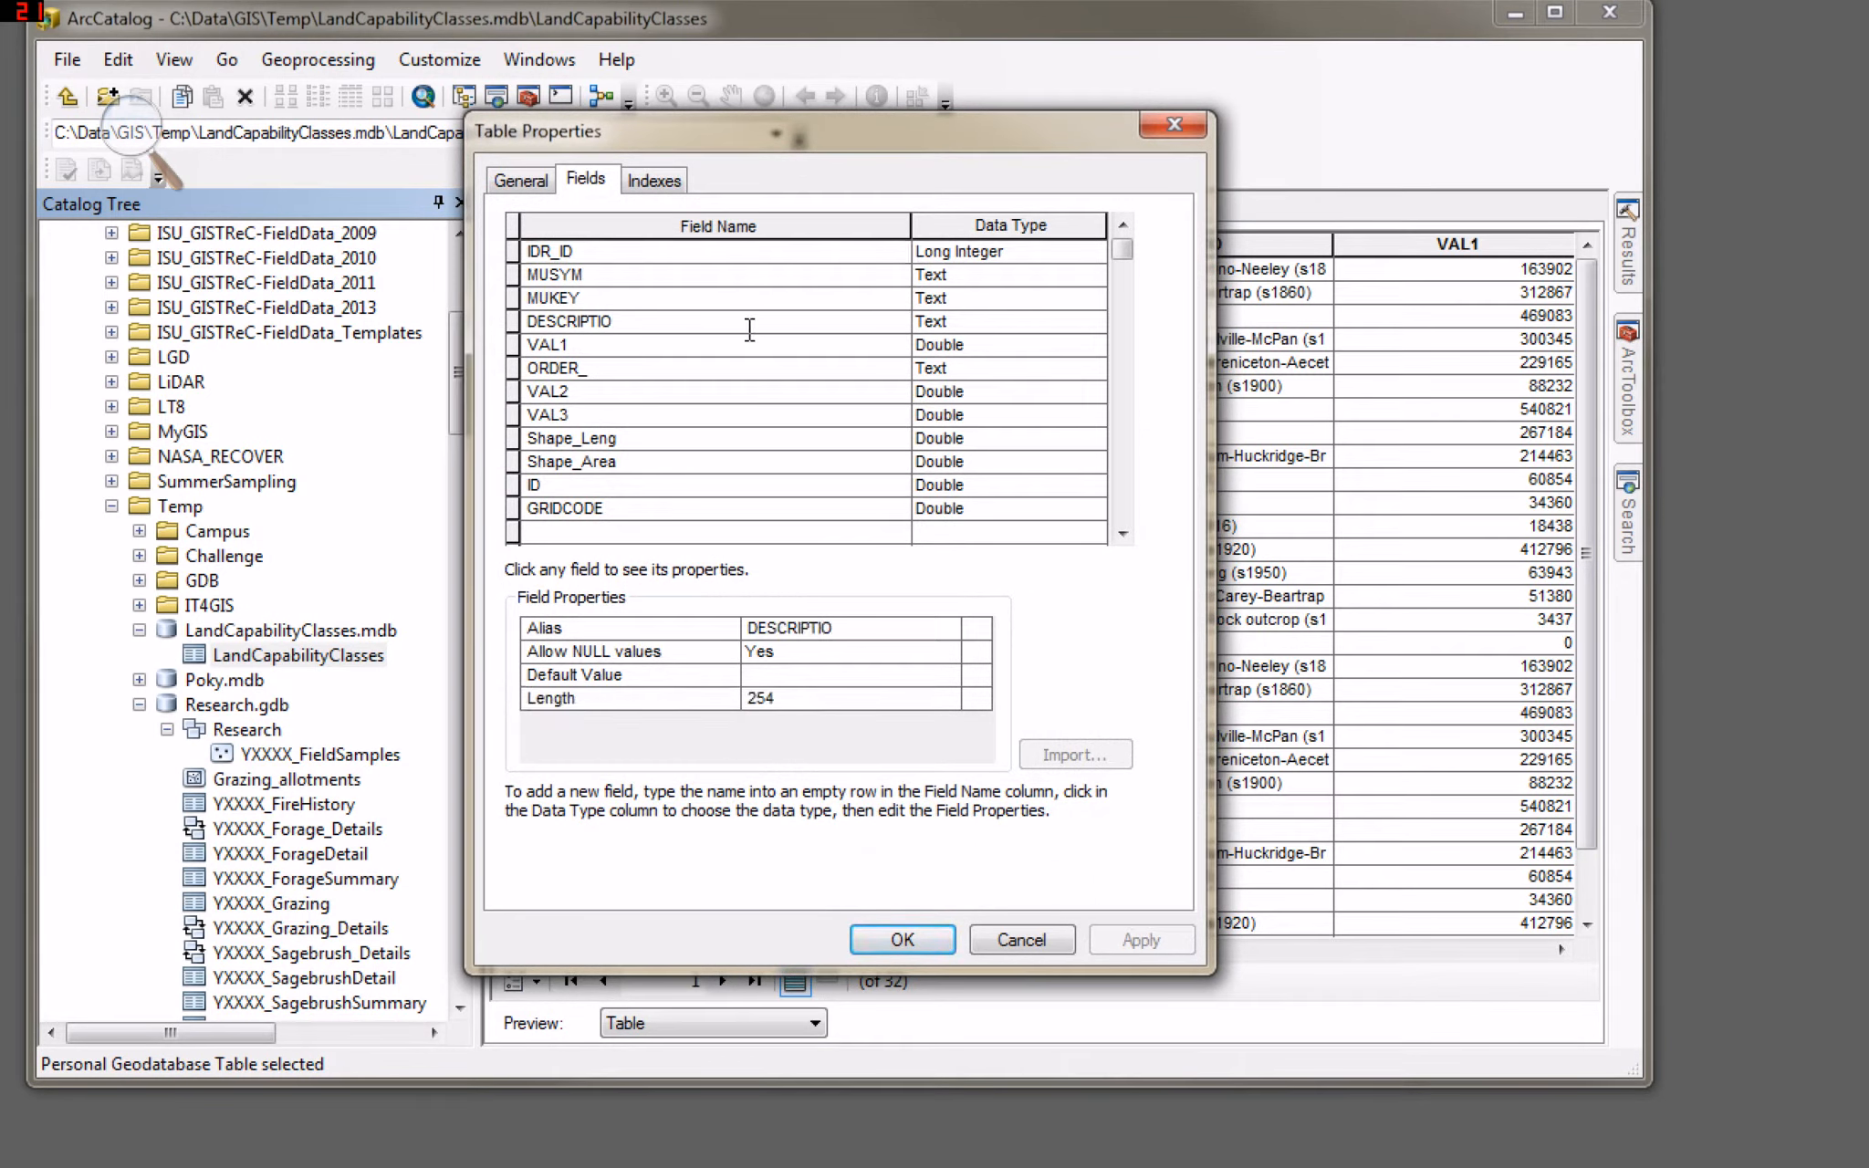
pyautogui.press('Return')
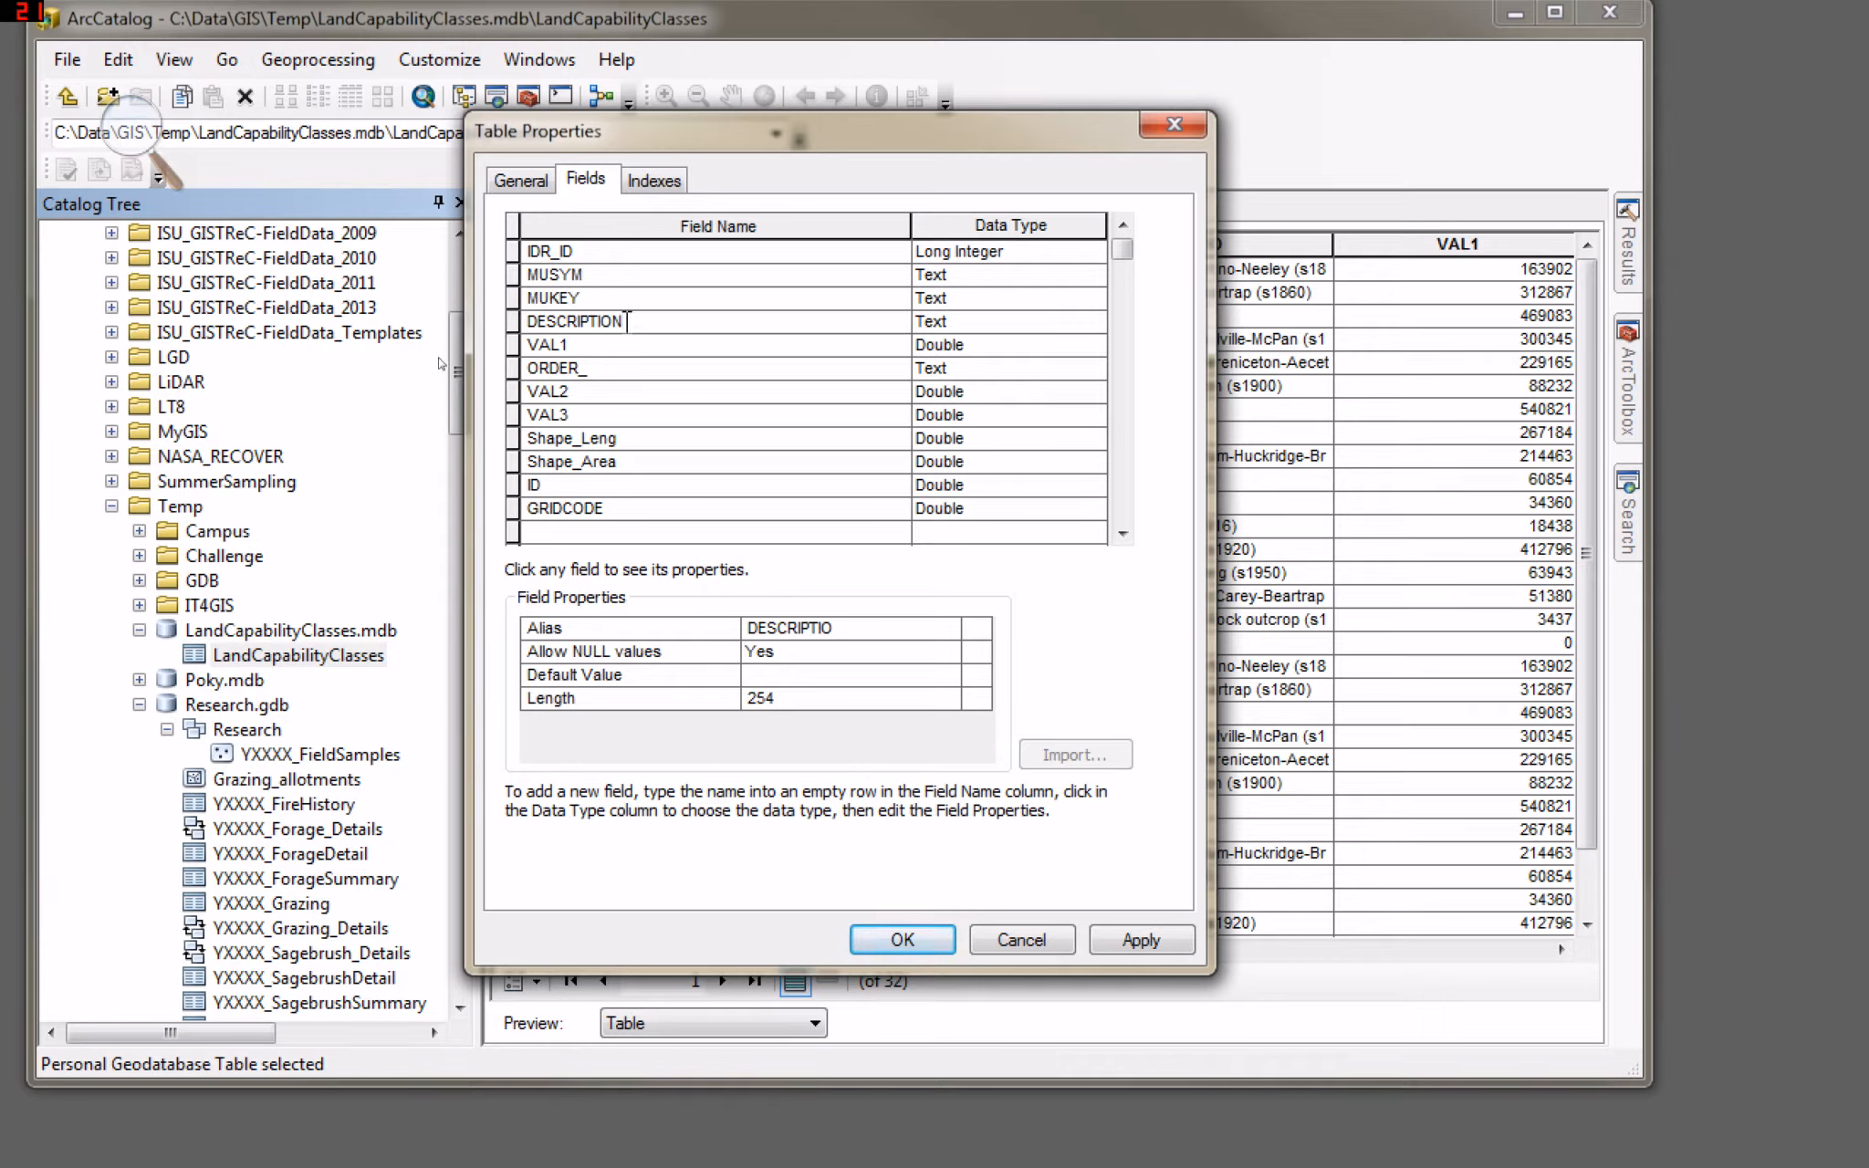
pyautogui.click(877, 633)
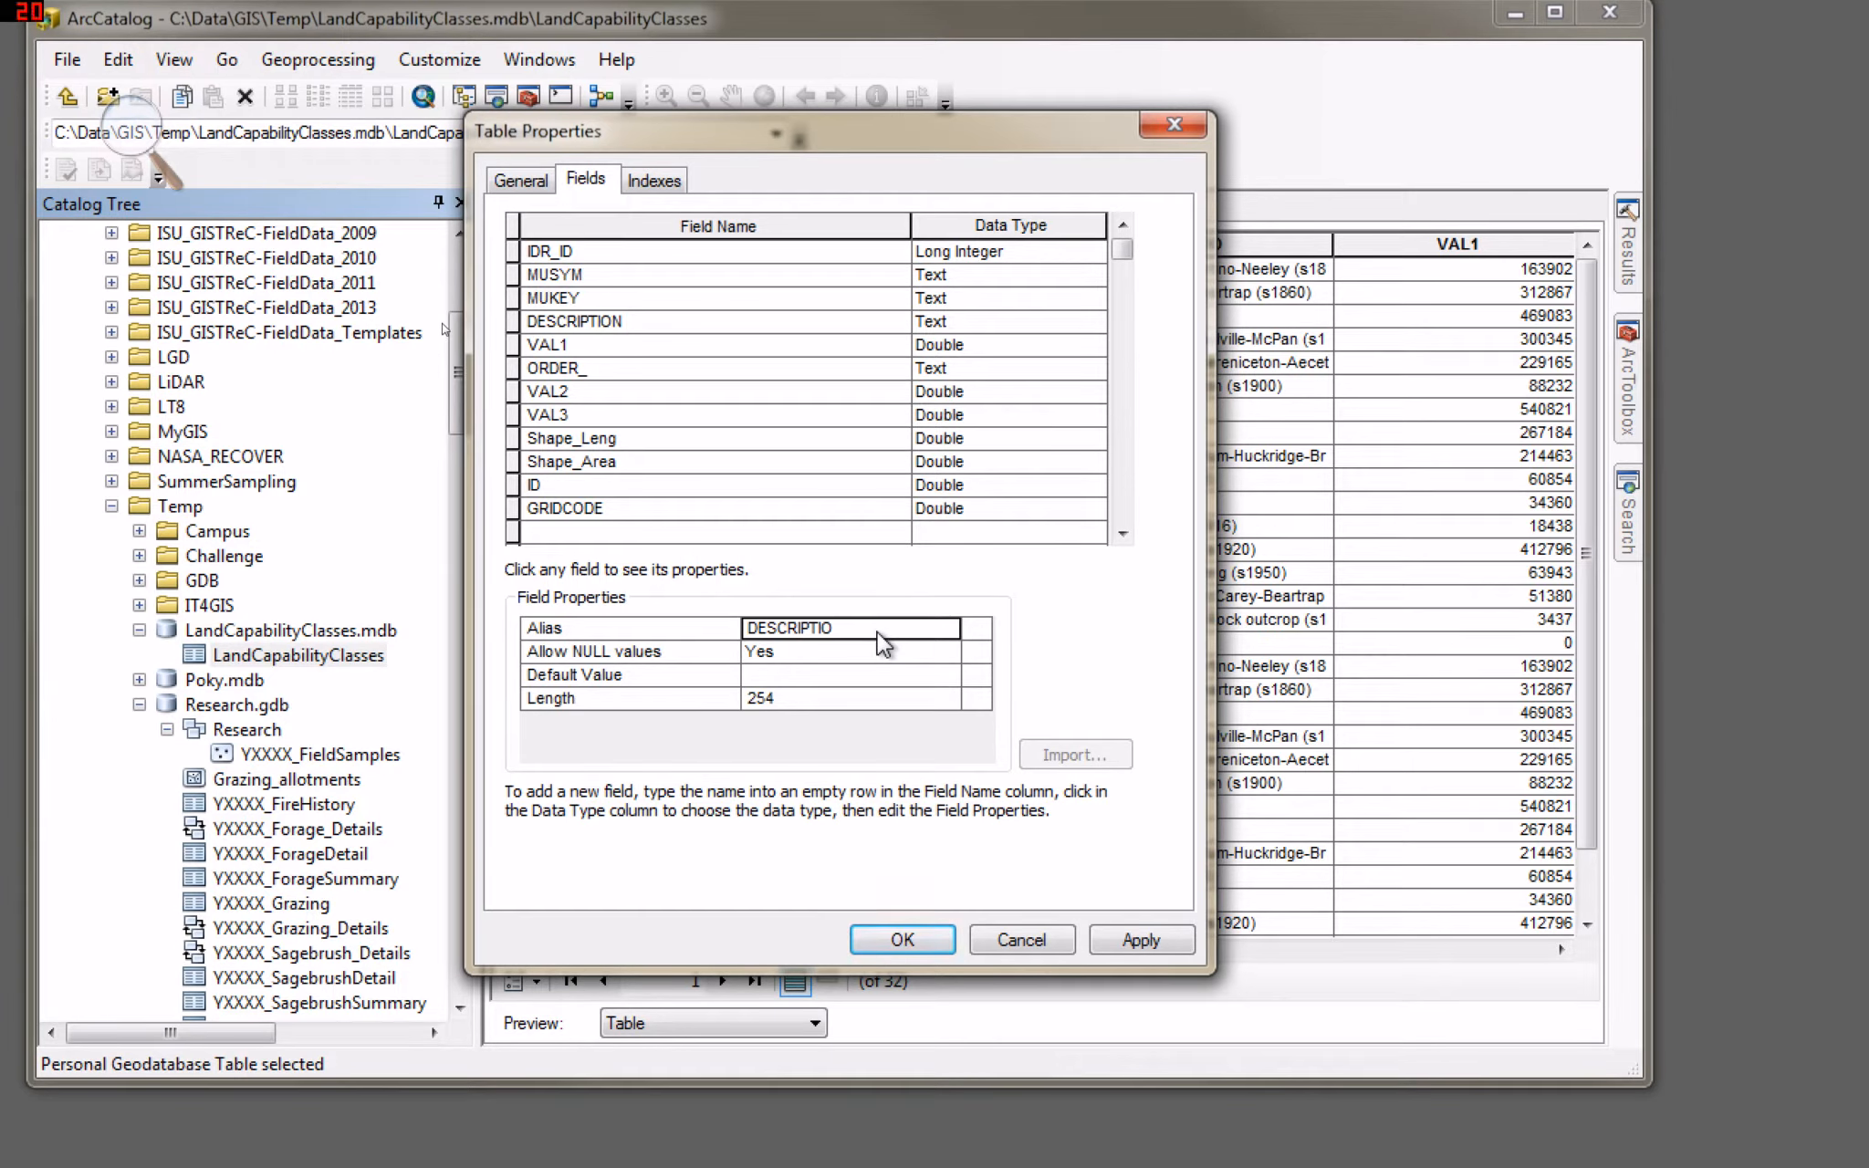
pyautogui.click(844, 628)
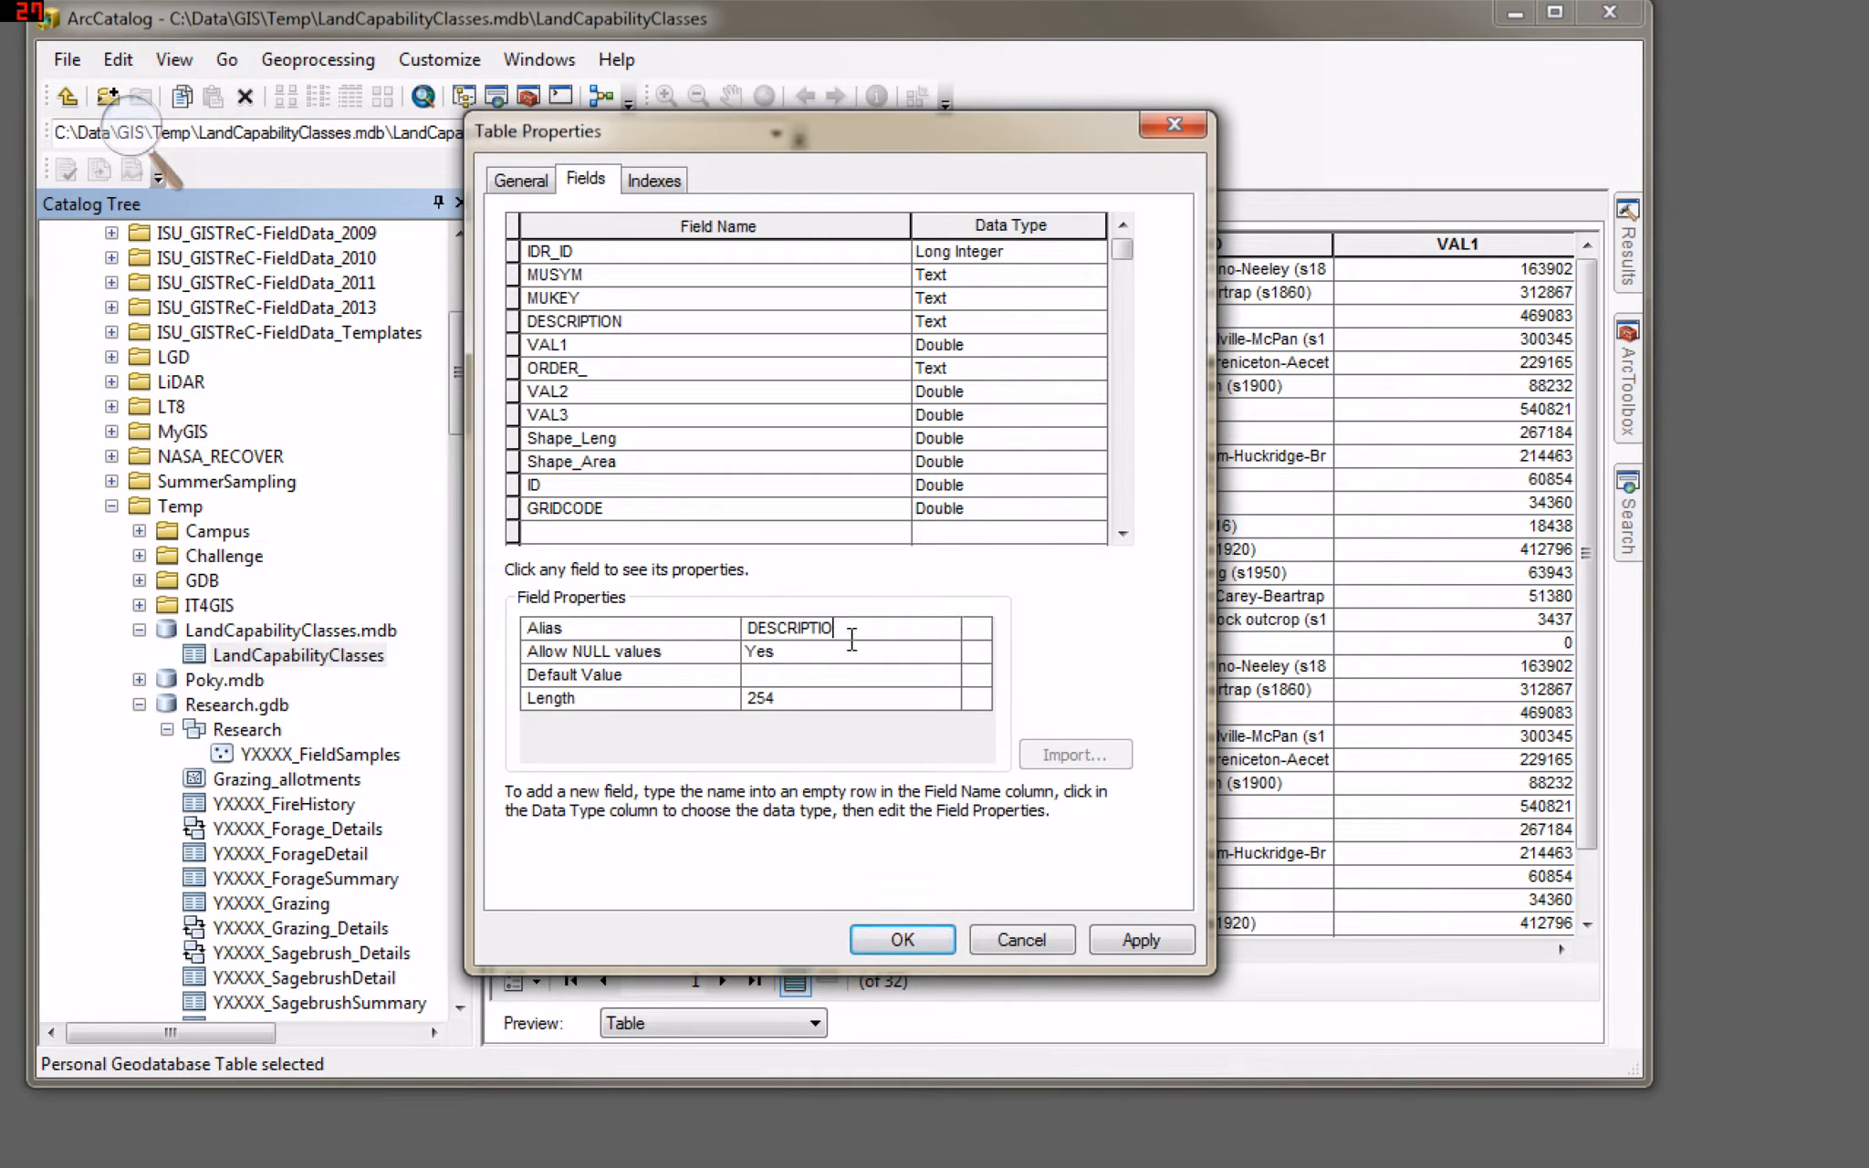
pyautogui.click(1163, 945)
pyautogui.moveTo(1773, 1034); pyautogui.dragTo(620, 298)
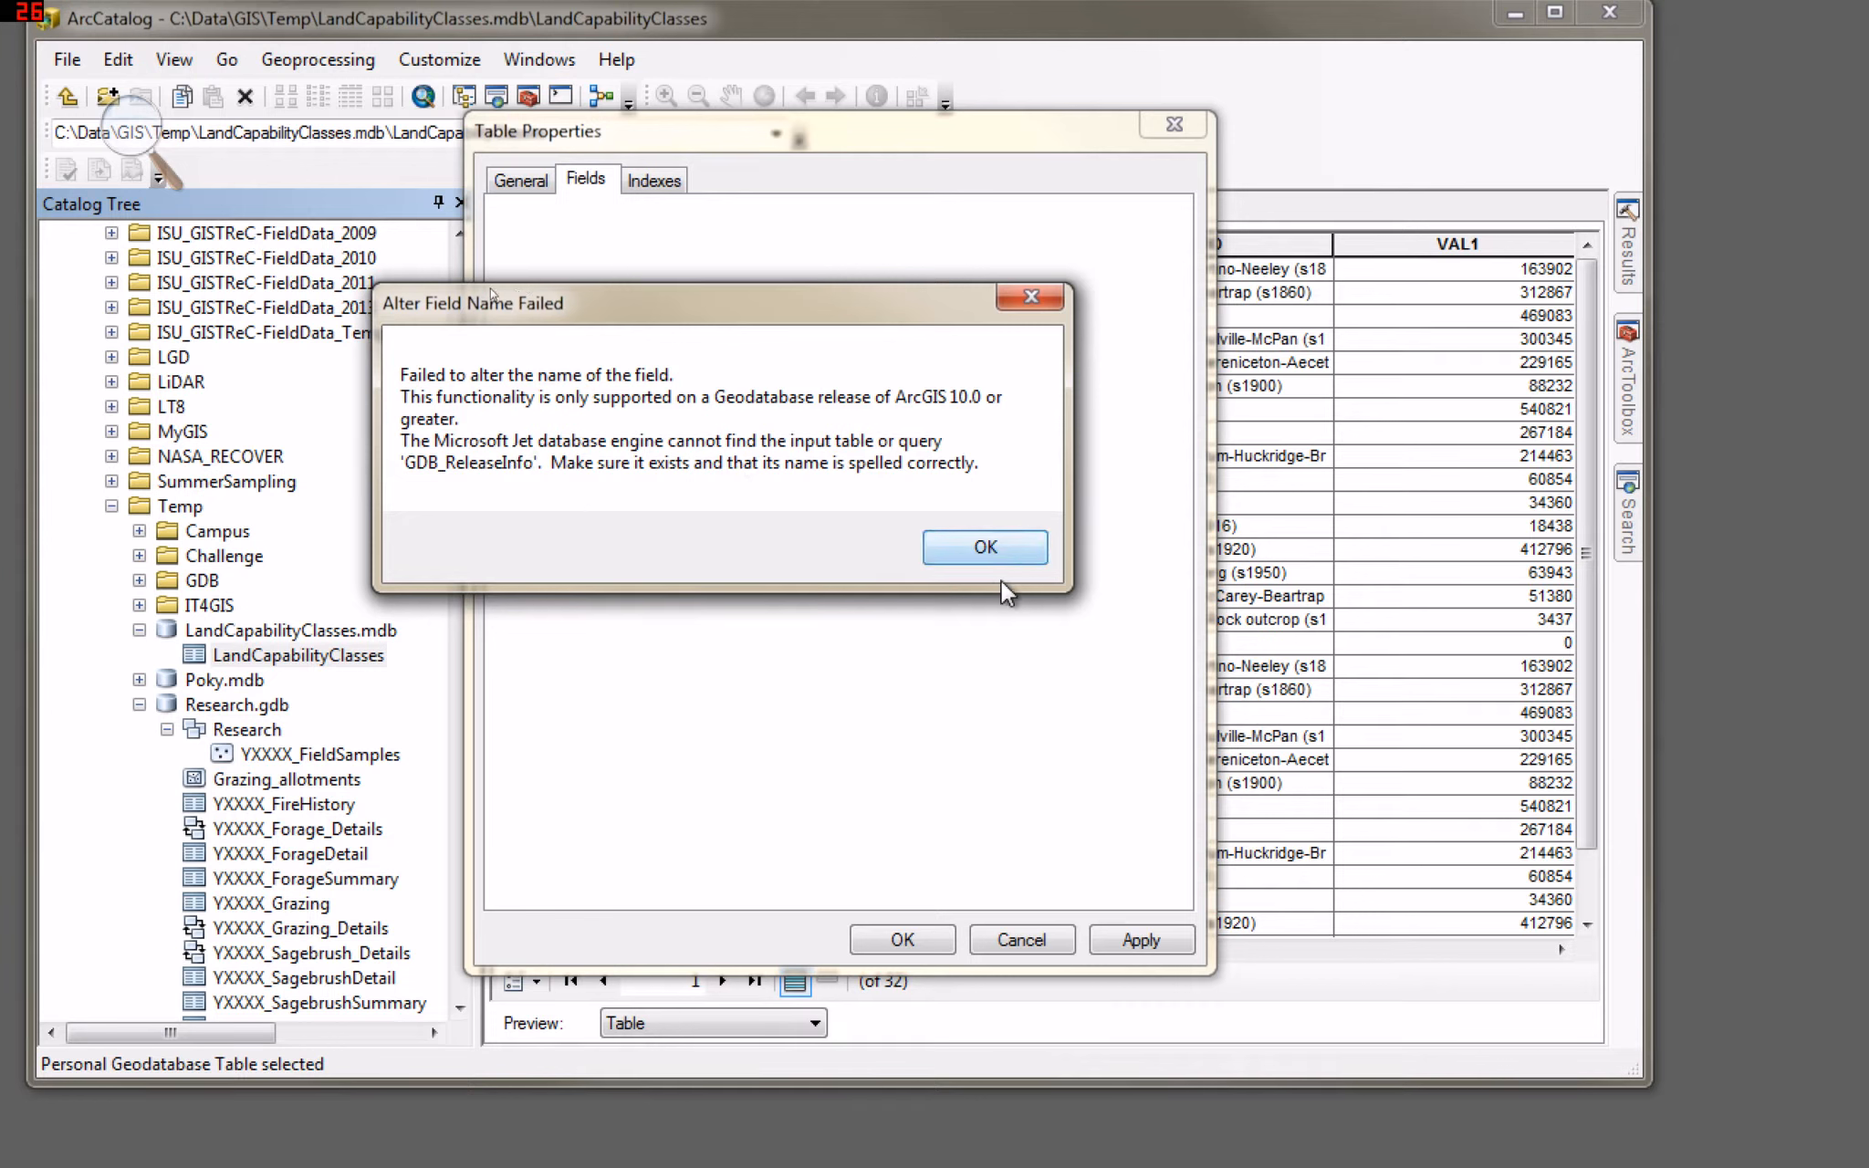
pyautogui.click(975, 549)
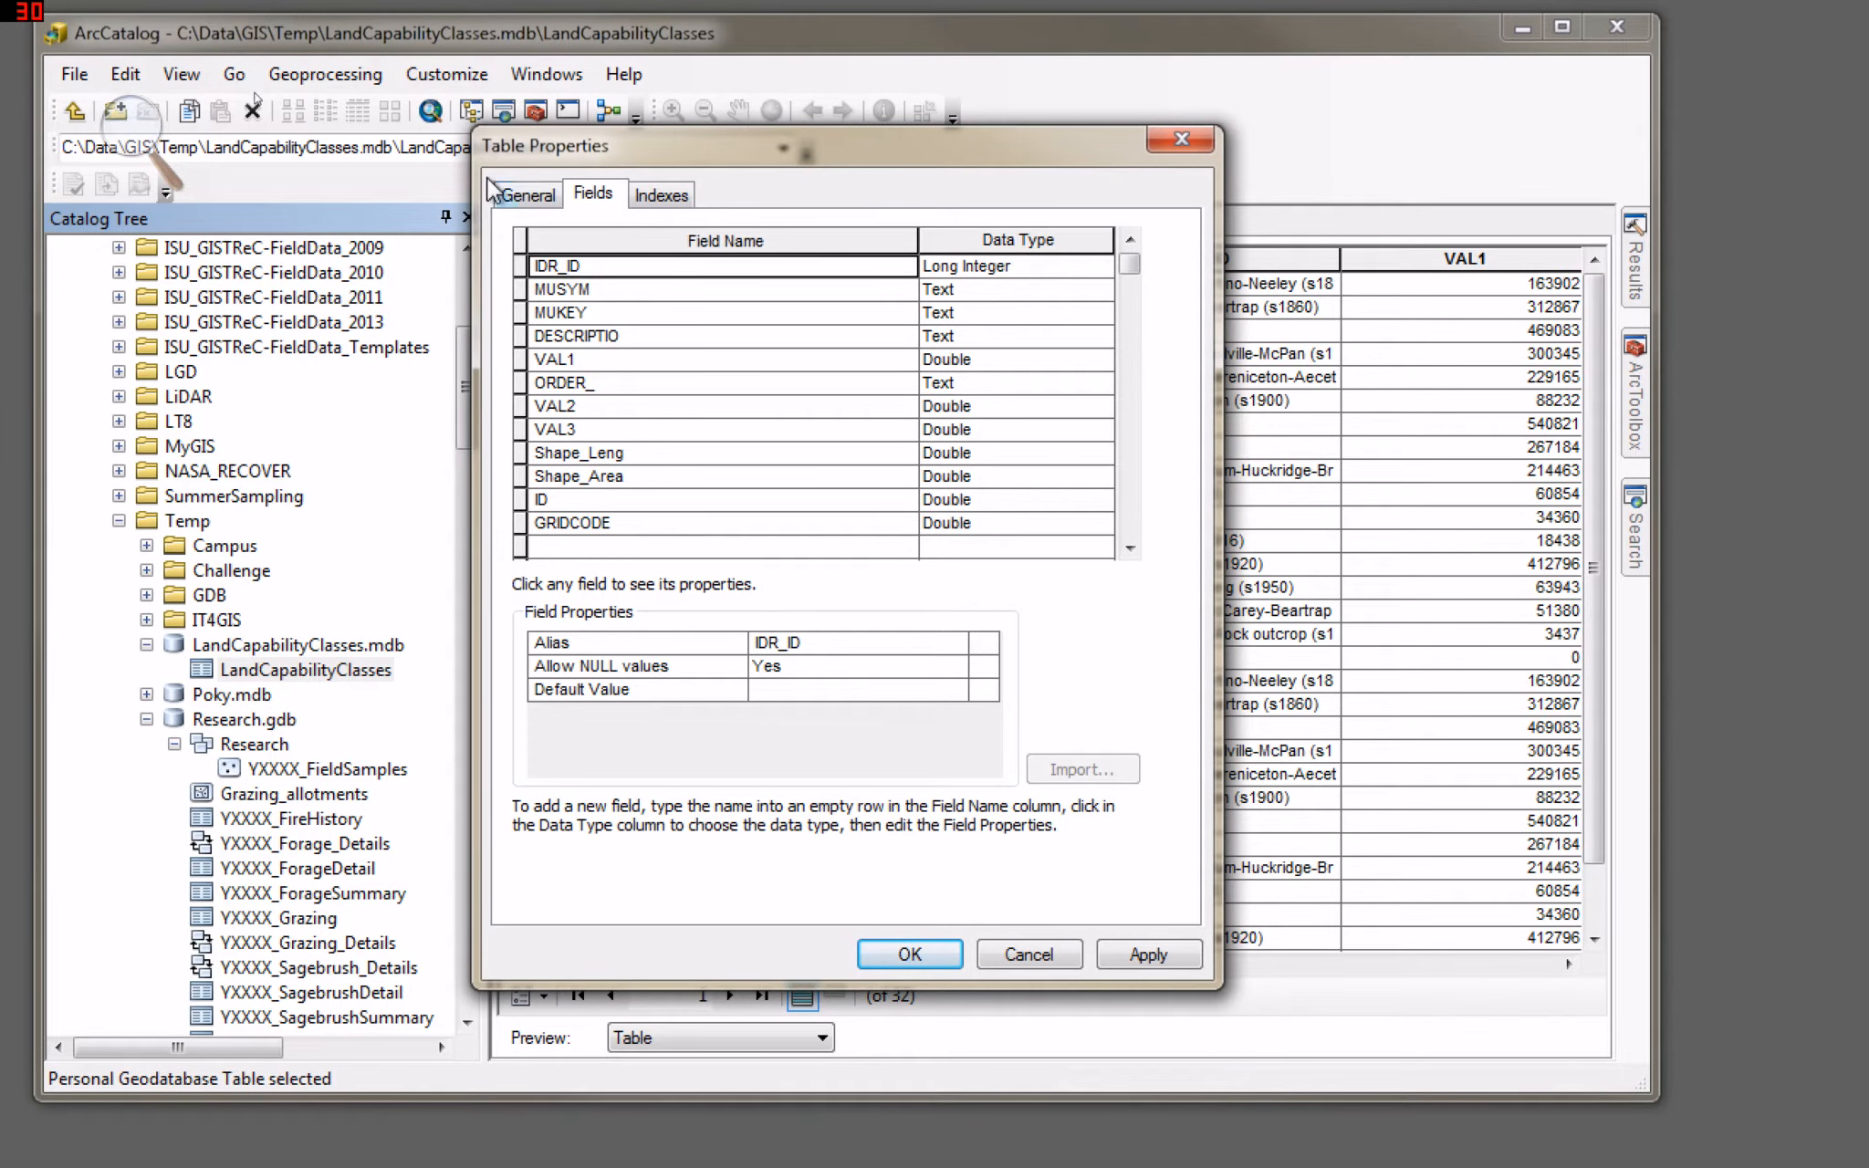
# Review the LandCapabilityClasses table's general and index properties, and close the table properties.
pyautogui.click(525, 194)
pyautogui.click(683, 206)
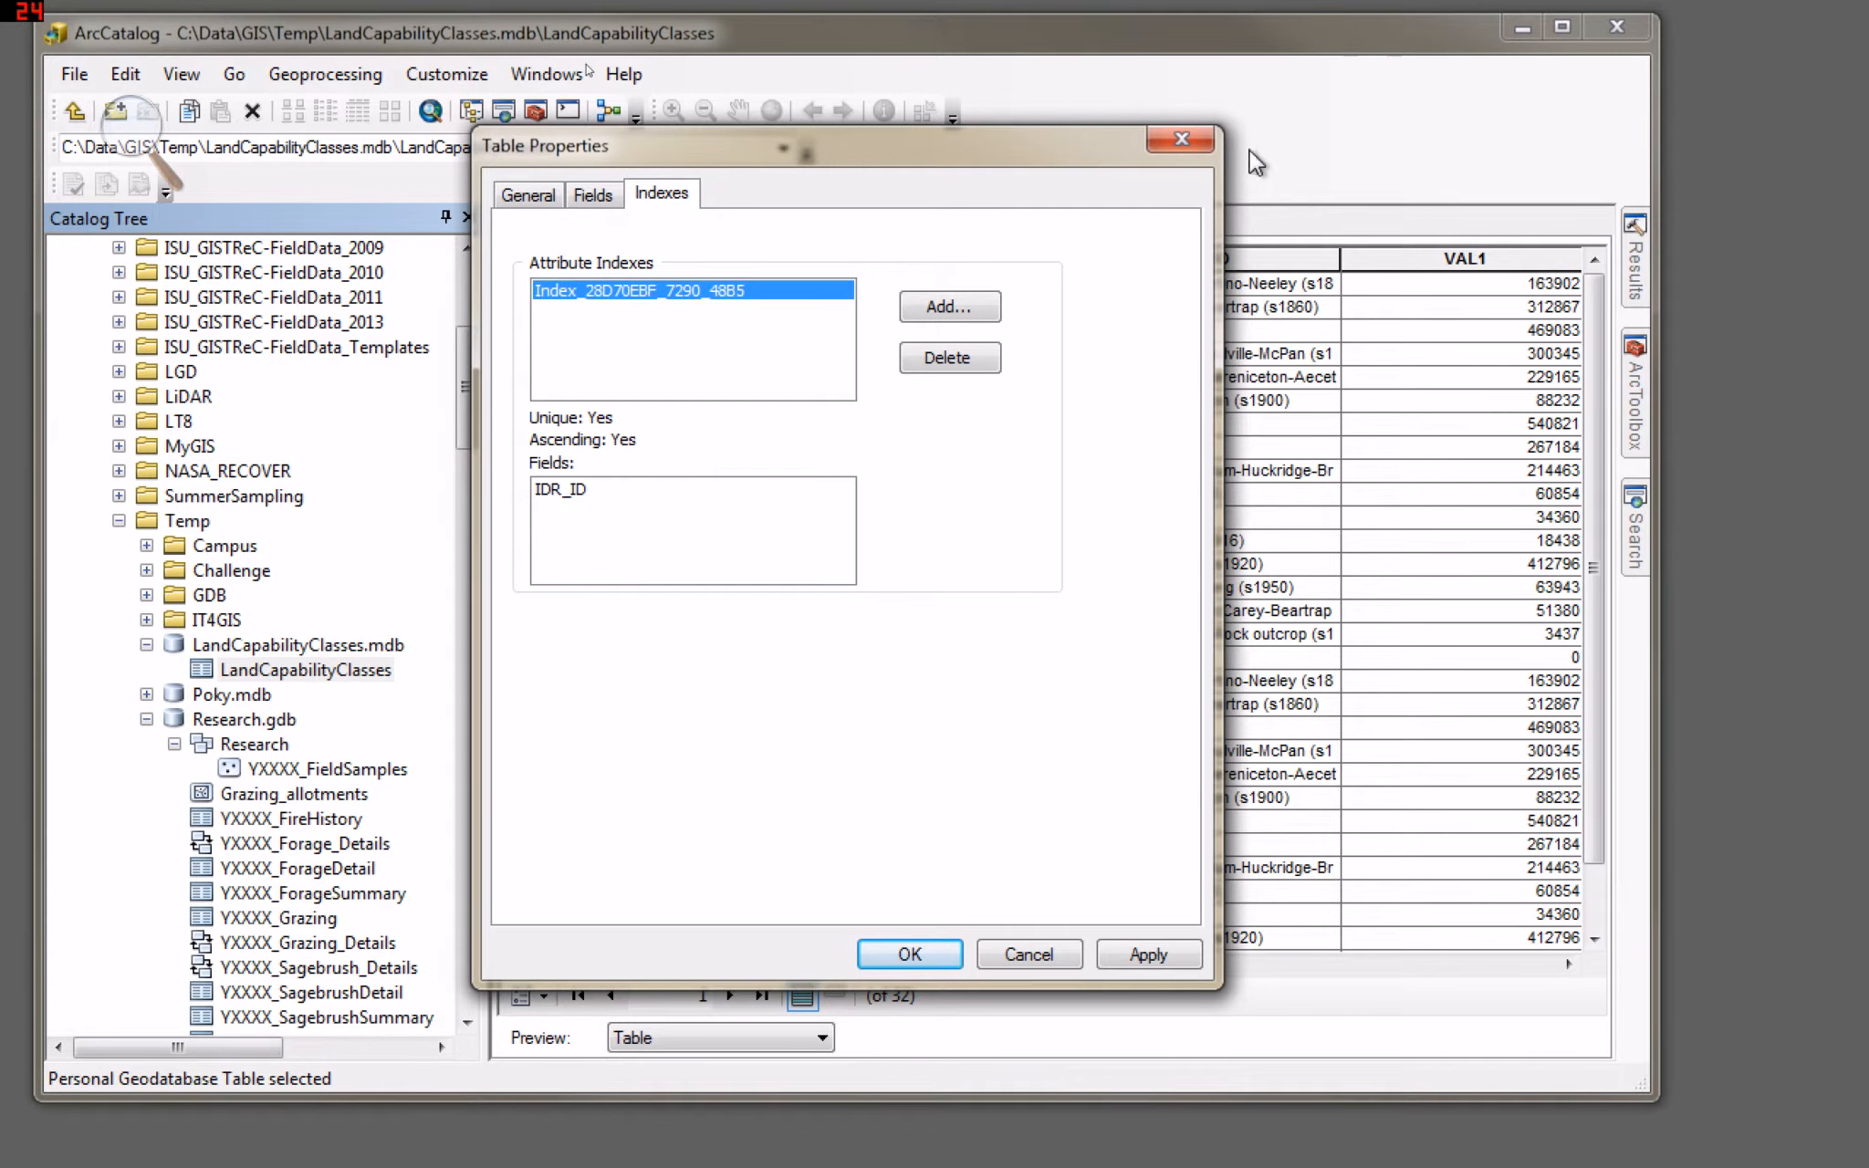
pyautogui.click(1152, 148)
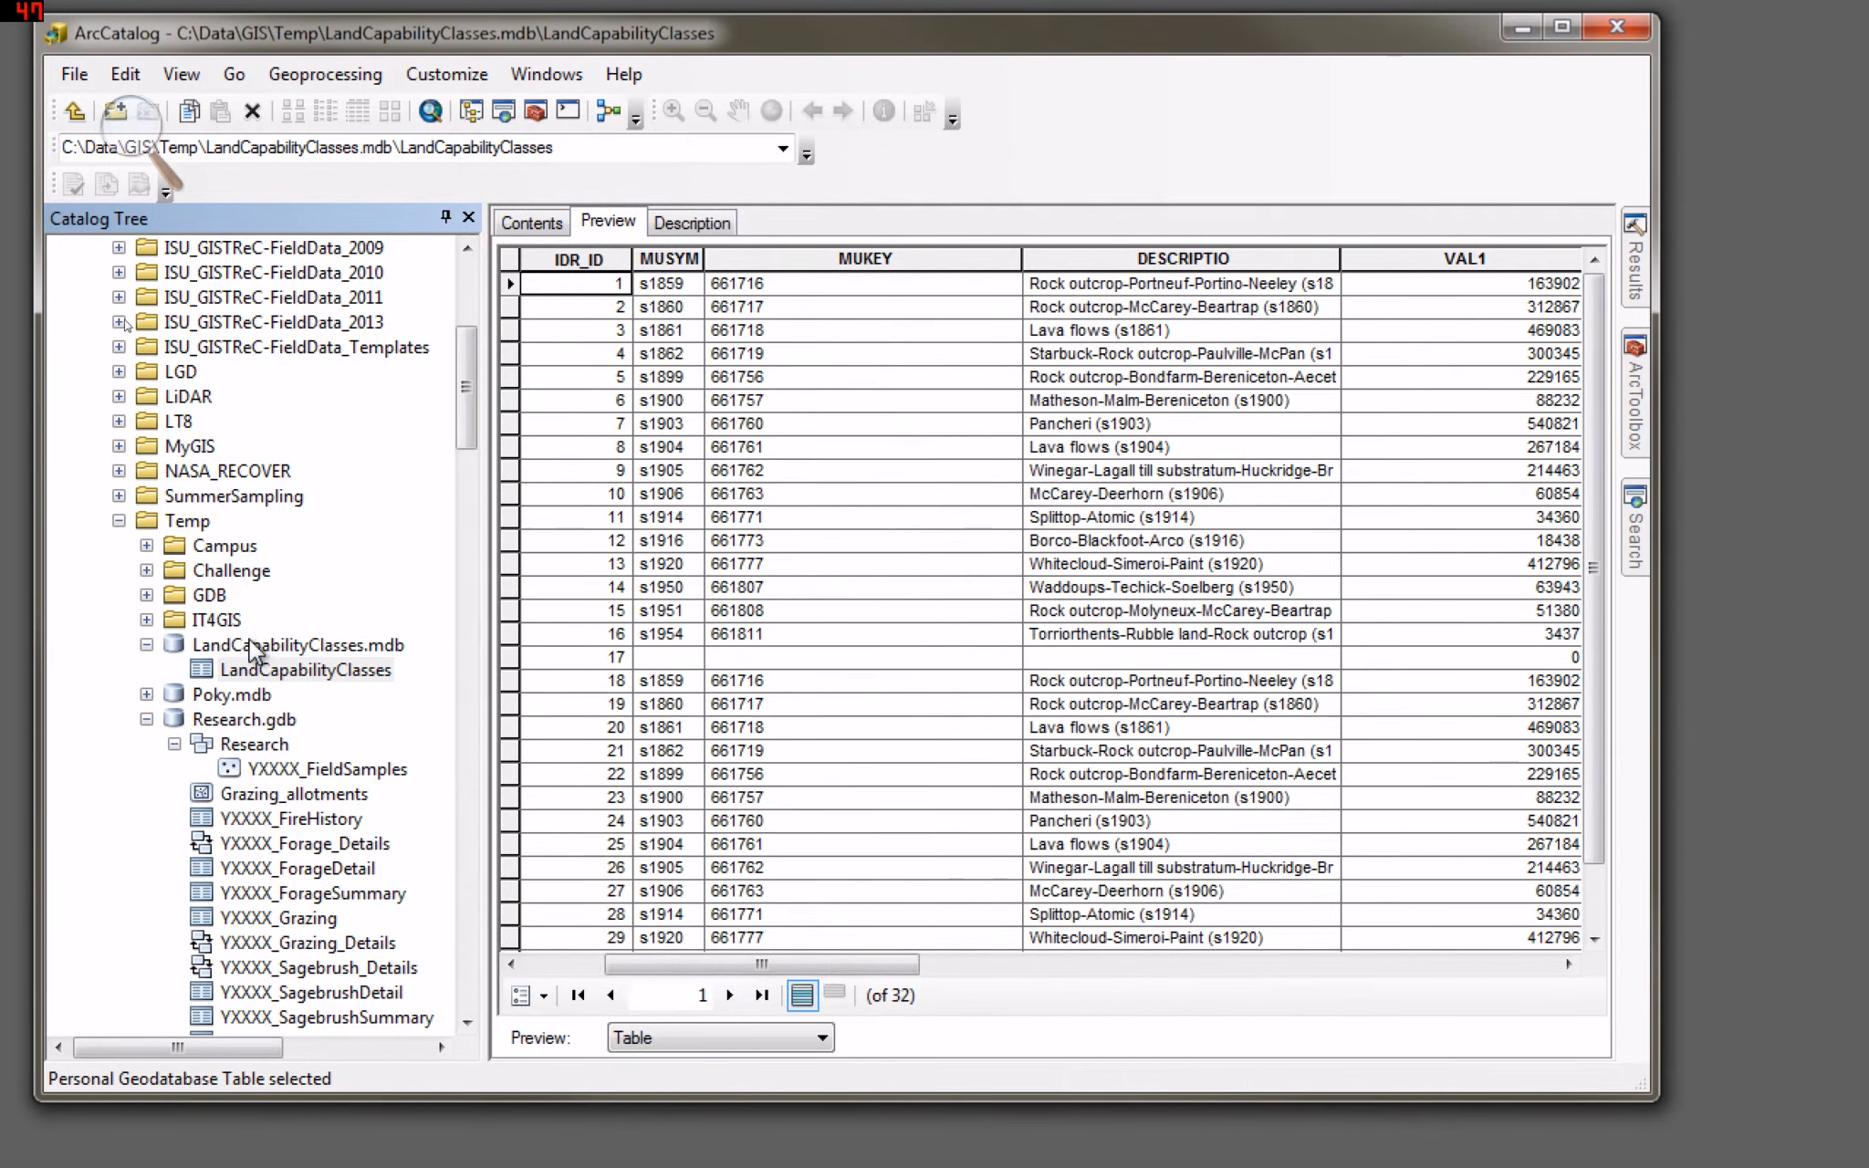
# Open the database properties of LandCapabilityClasses.mdb and bring up the Upgrade Geodatabase tool in full view.
pyautogui.click(250, 642)
pyautogui.rightClick(250, 640)
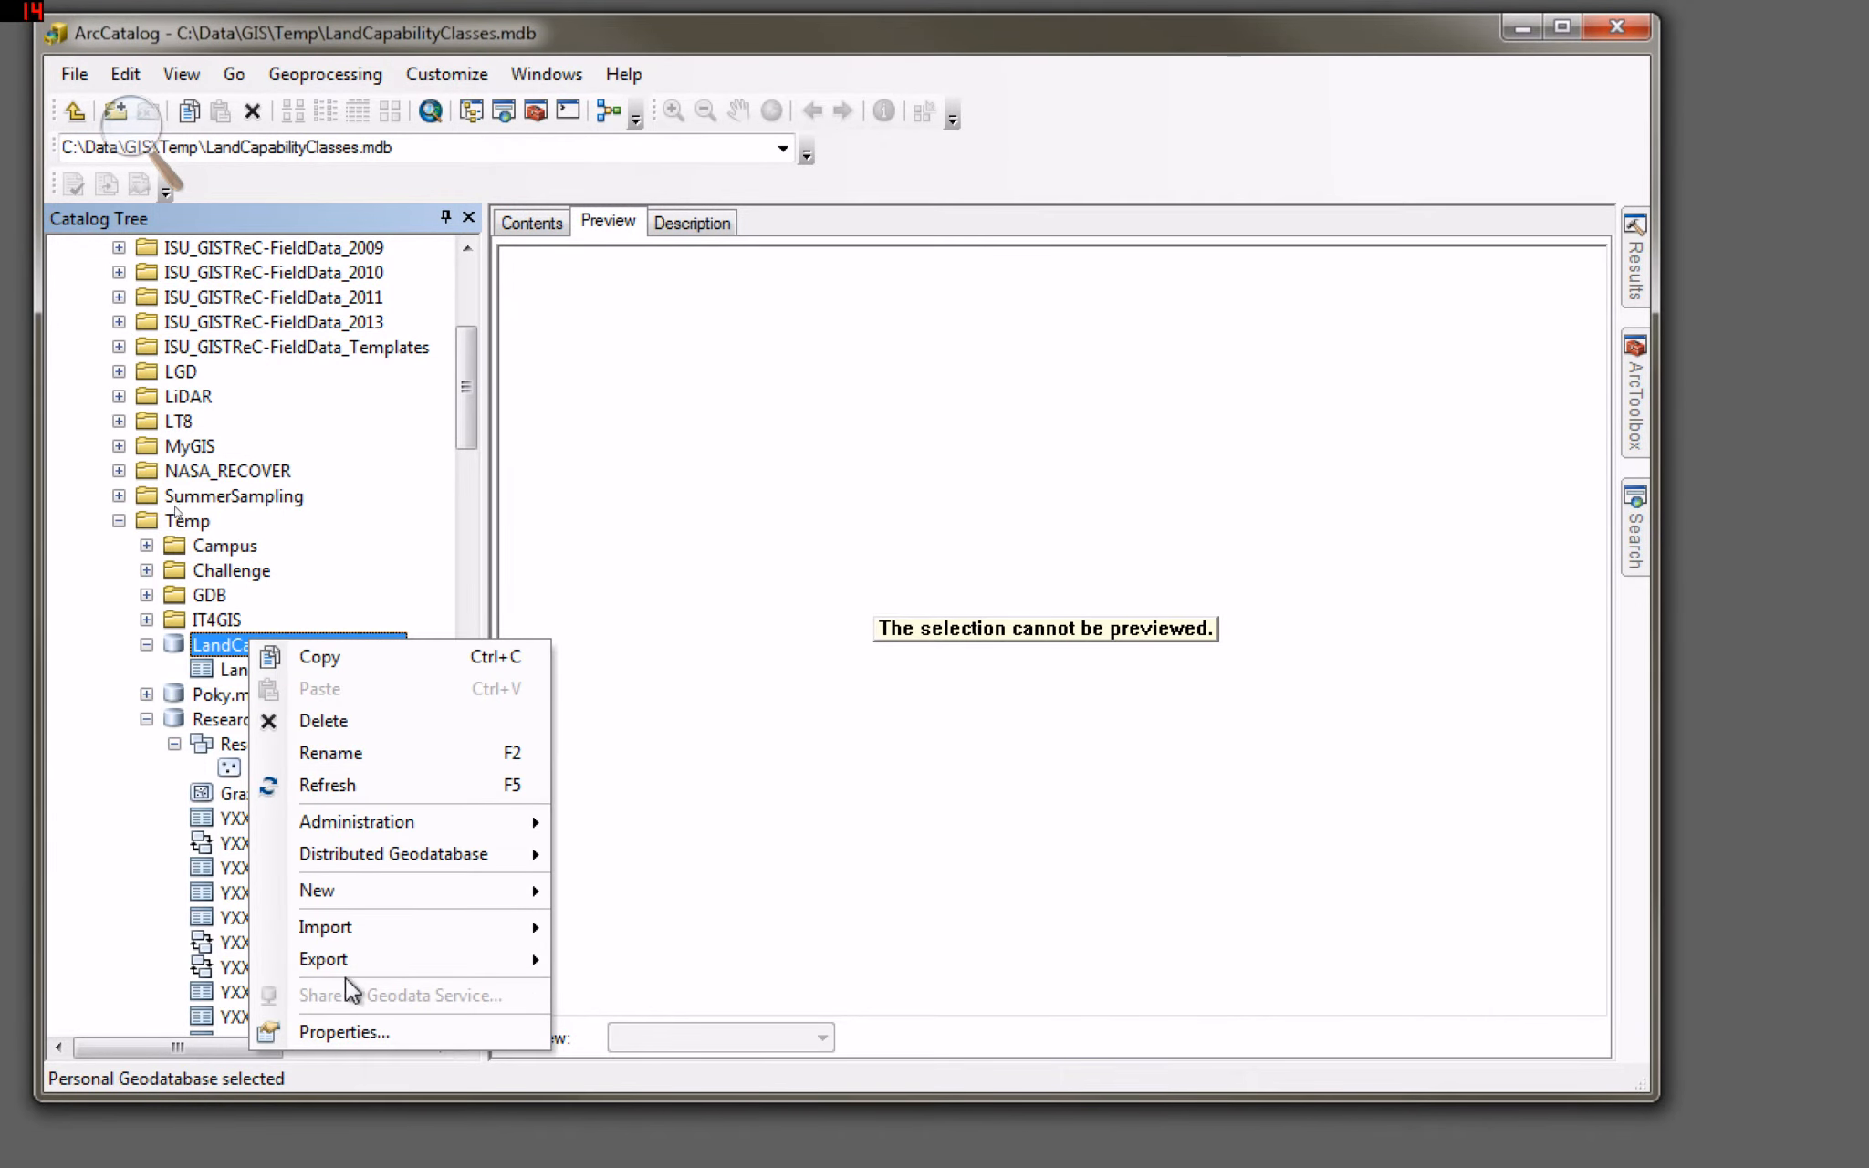
pyautogui.click(352, 1029)
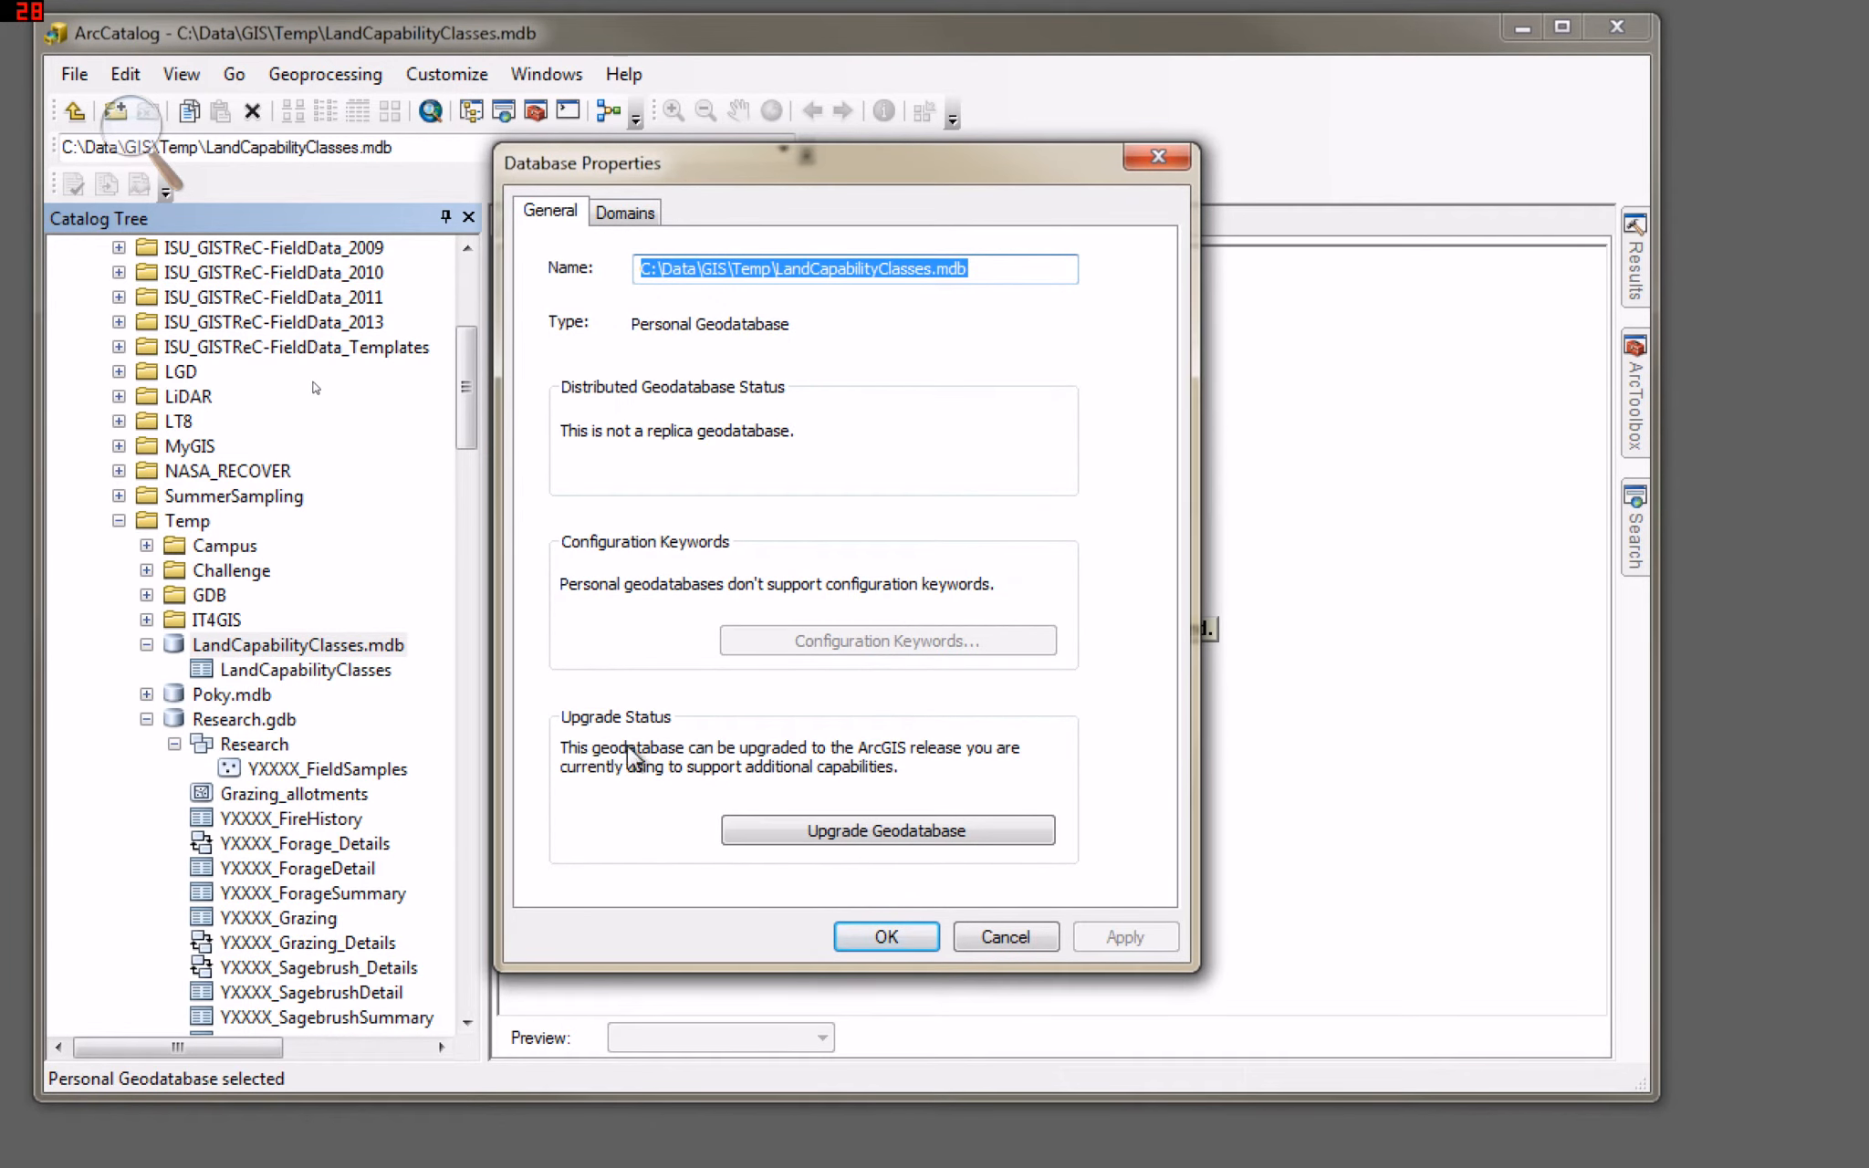
pyautogui.click(852, 830)
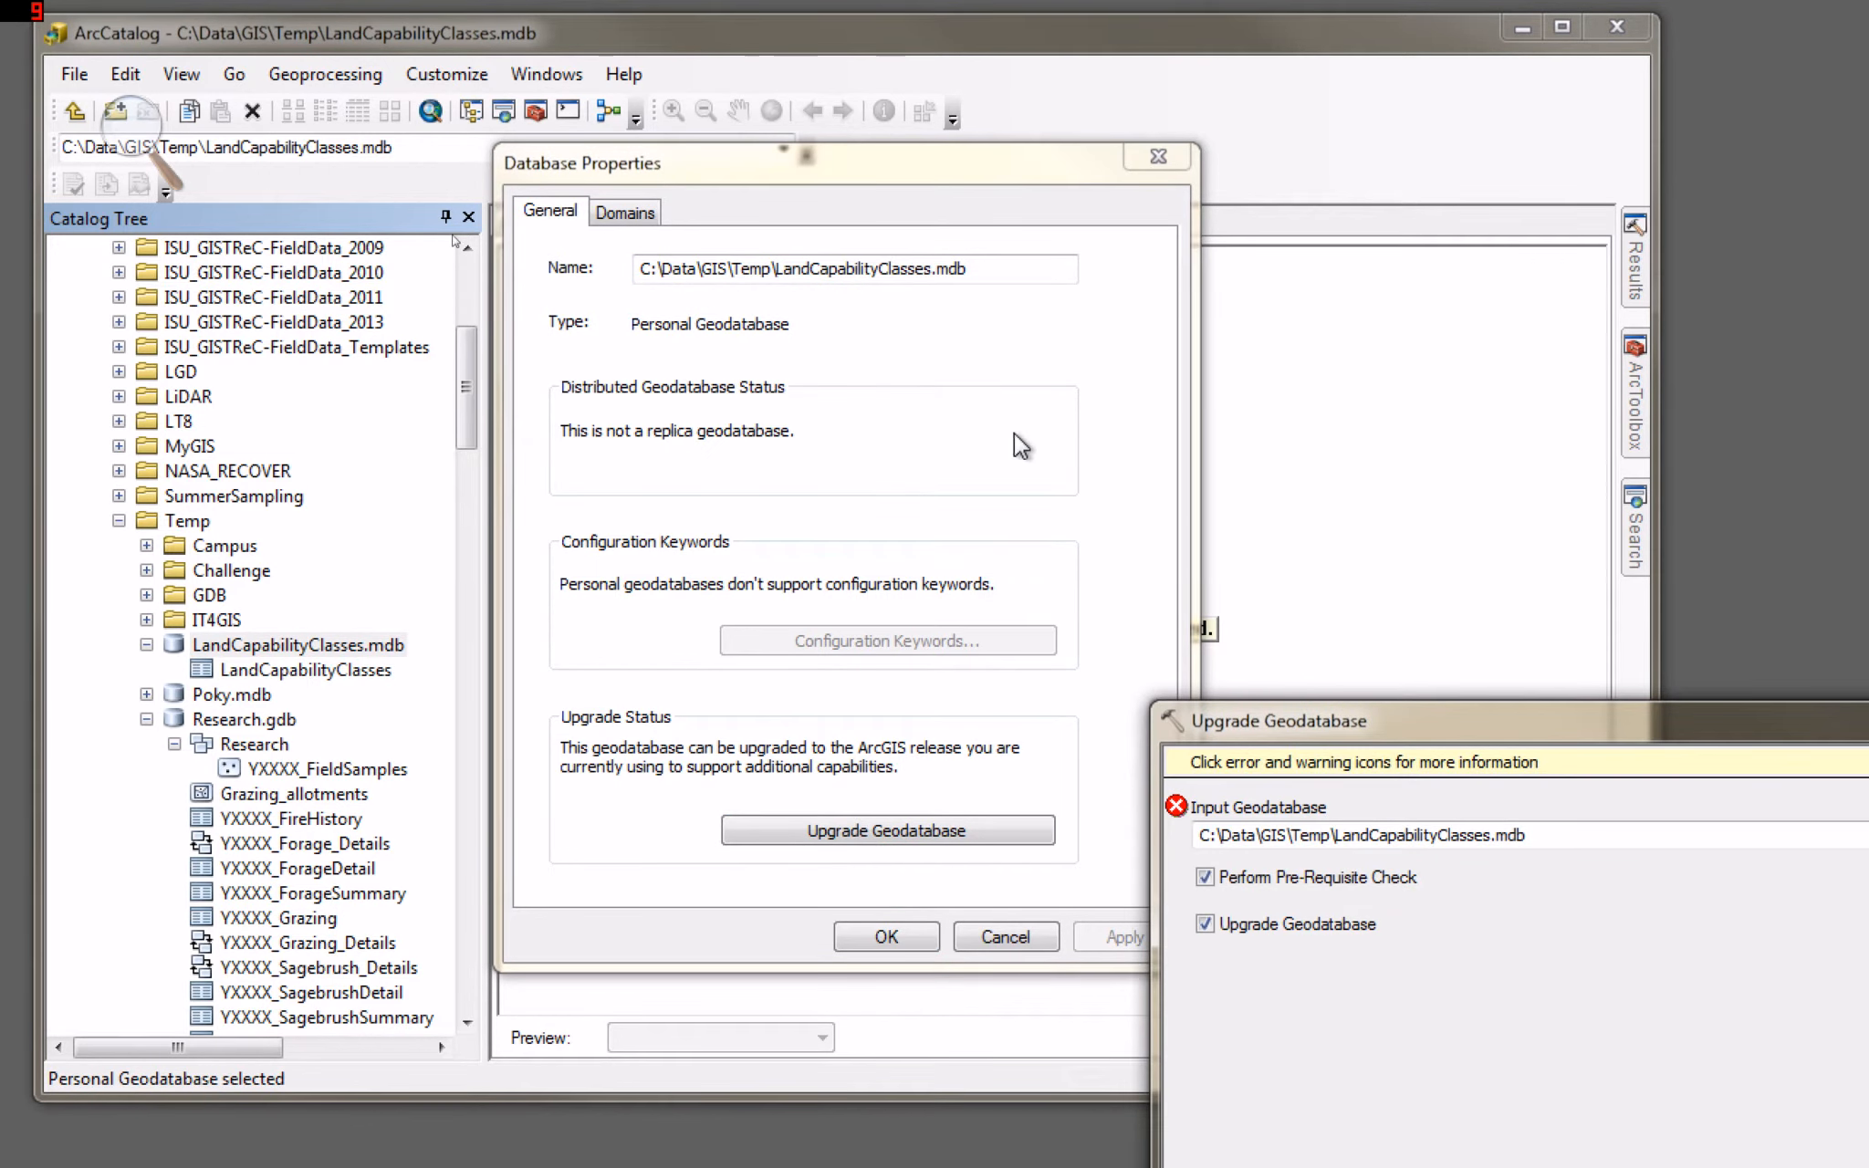
pyautogui.moveTo(1405, 726); pyautogui.dragTo(364, 151)
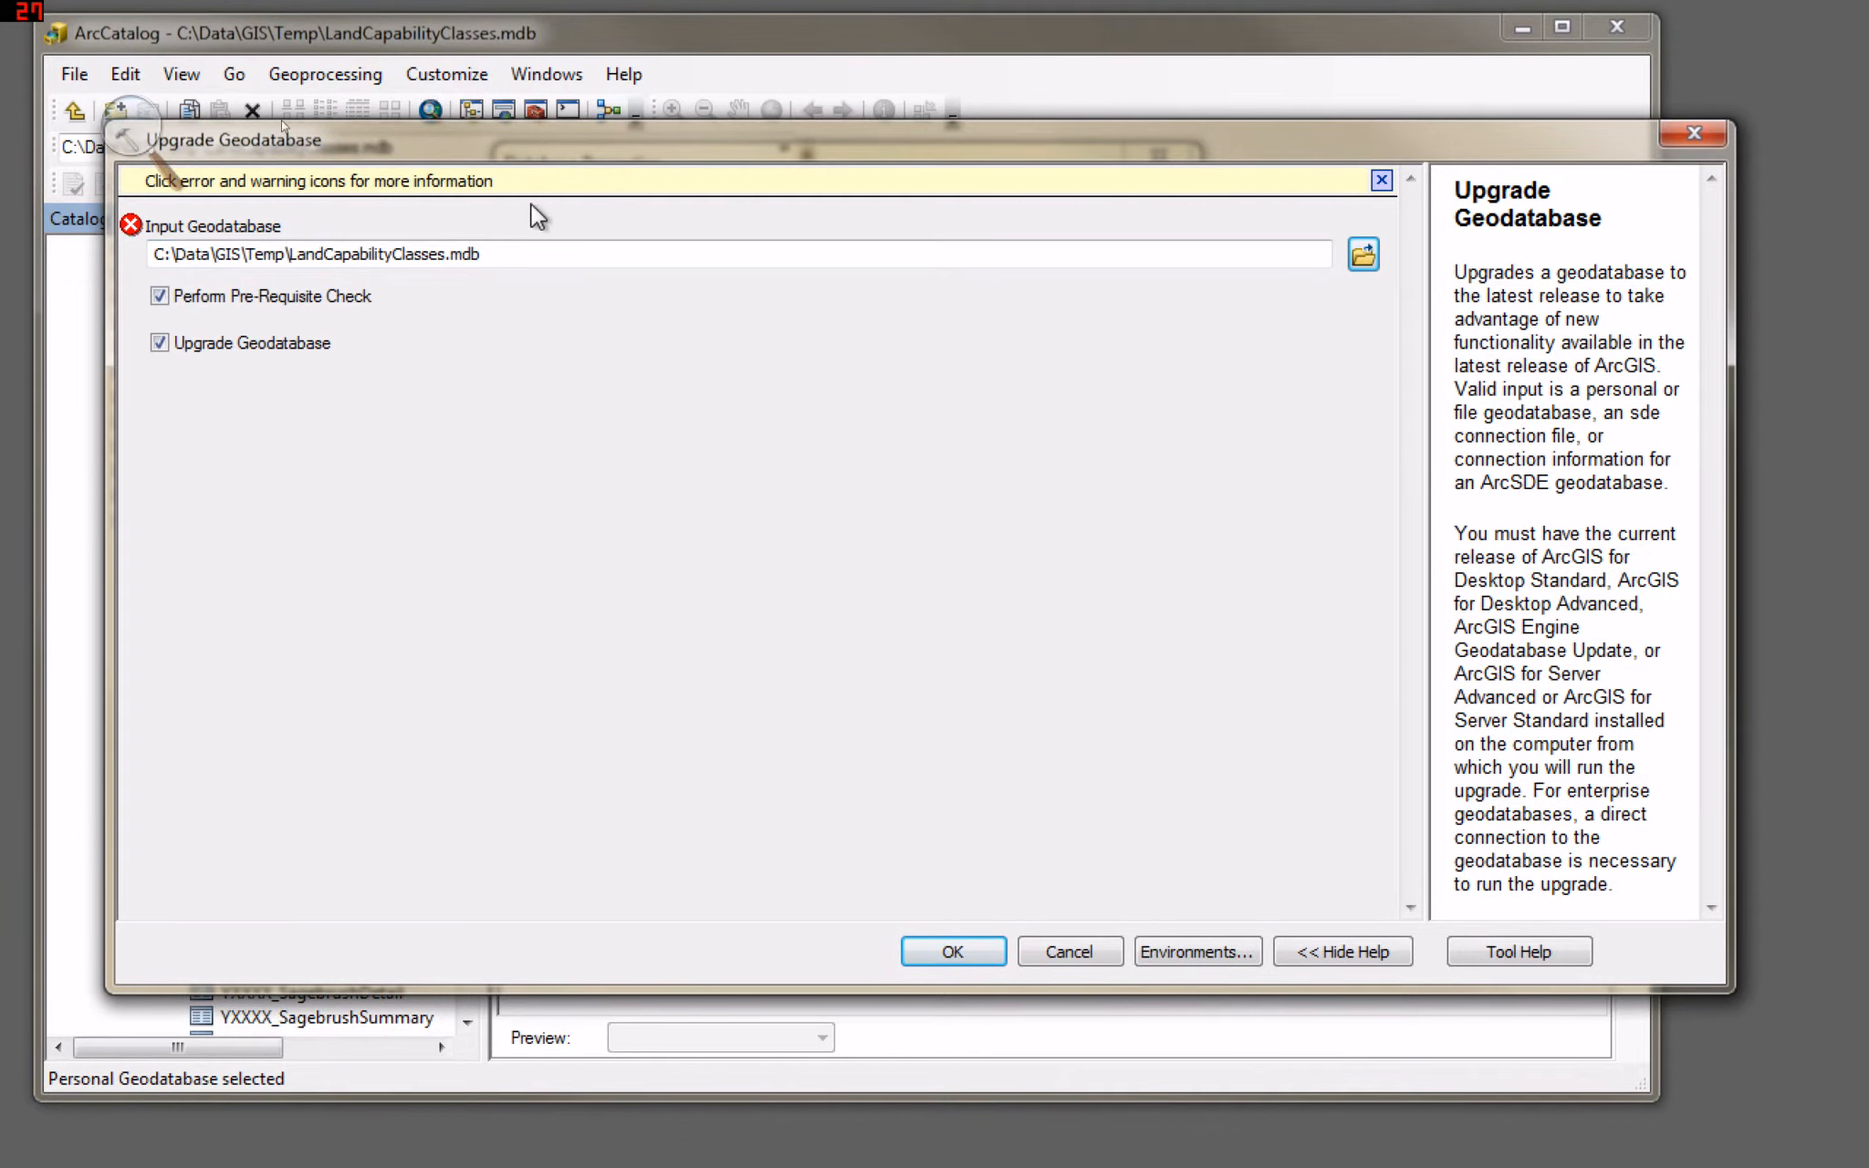
# Try to upgrade LandCapabilityClasses.mdb with the prerequisite check enabled, dismiss the messages, and close the tool and database properties.
pyautogui.click(563, 261)
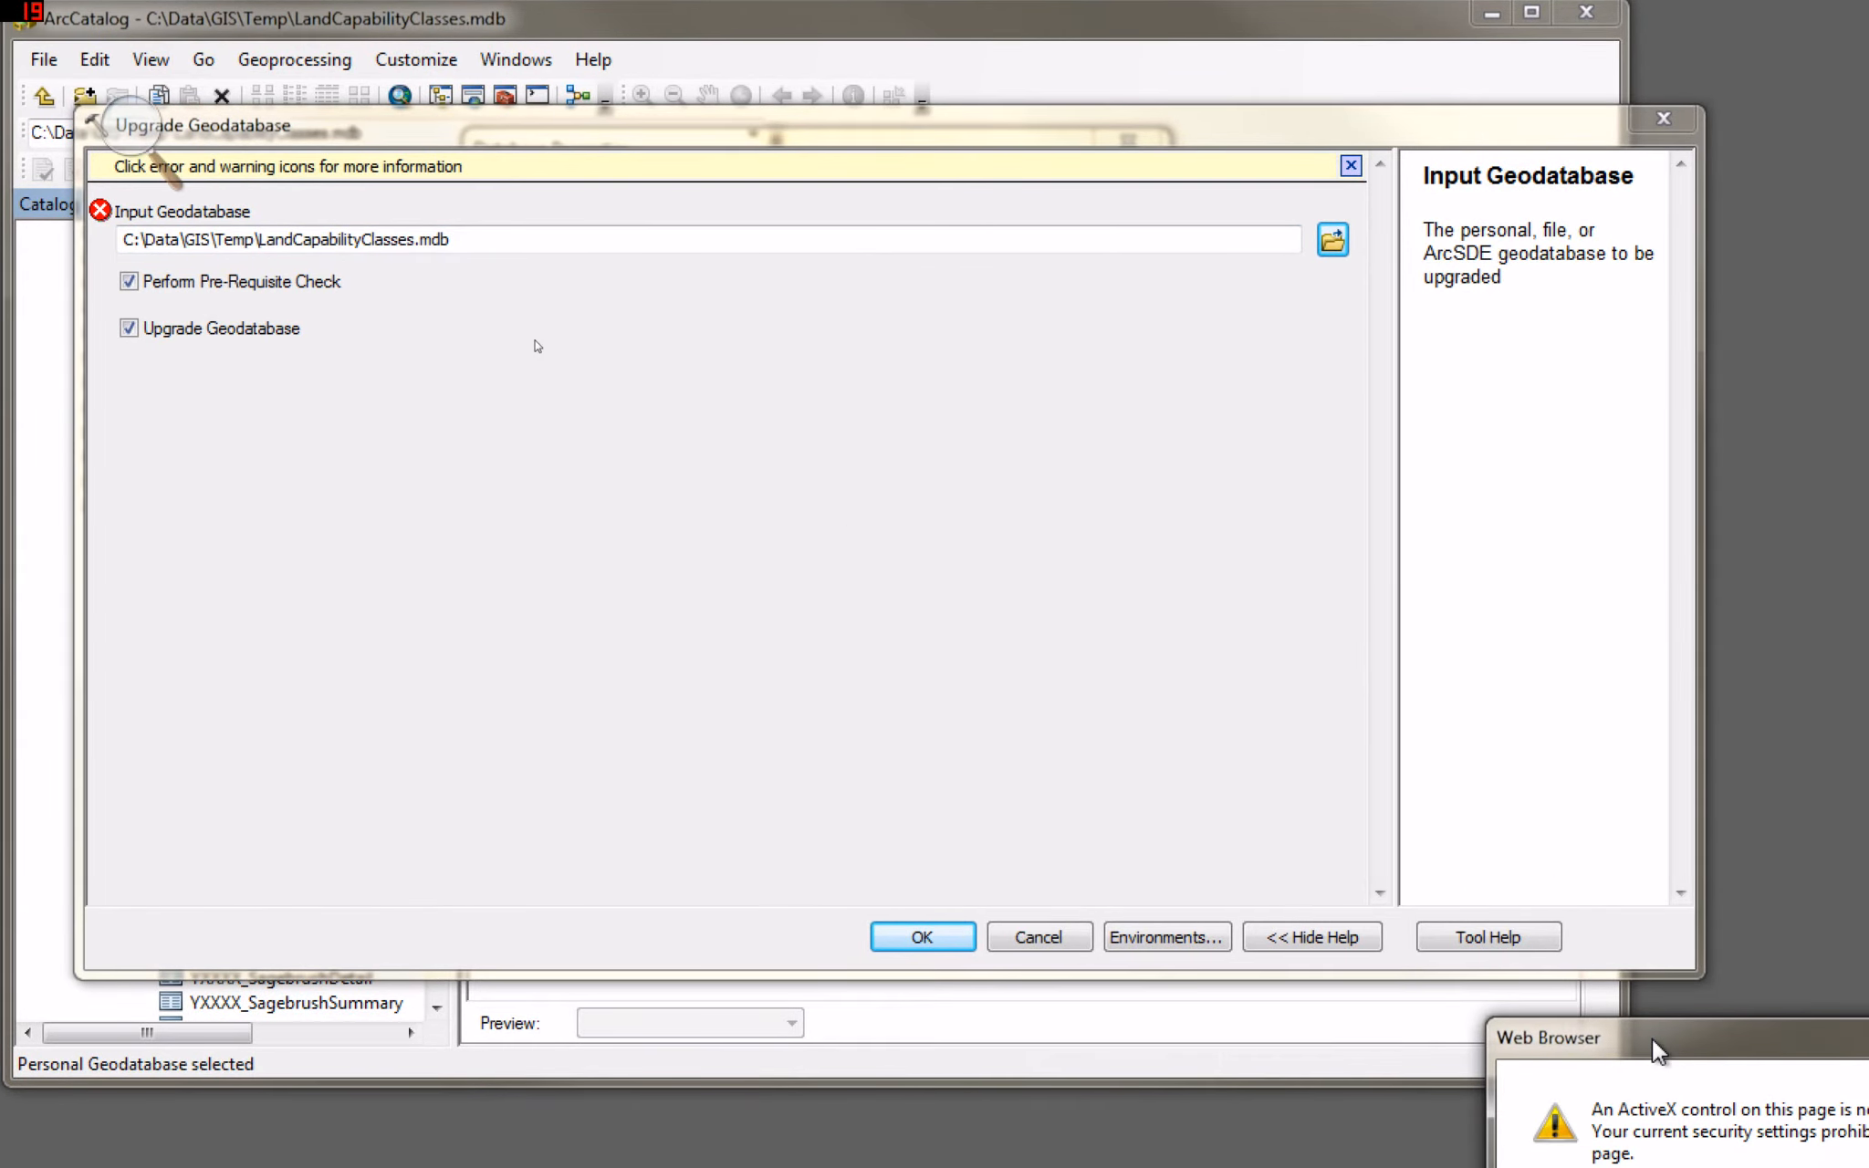
pyautogui.moveTo(1683, 1063); pyautogui.dragTo(512, 298)
pyautogui.click(915, 493)
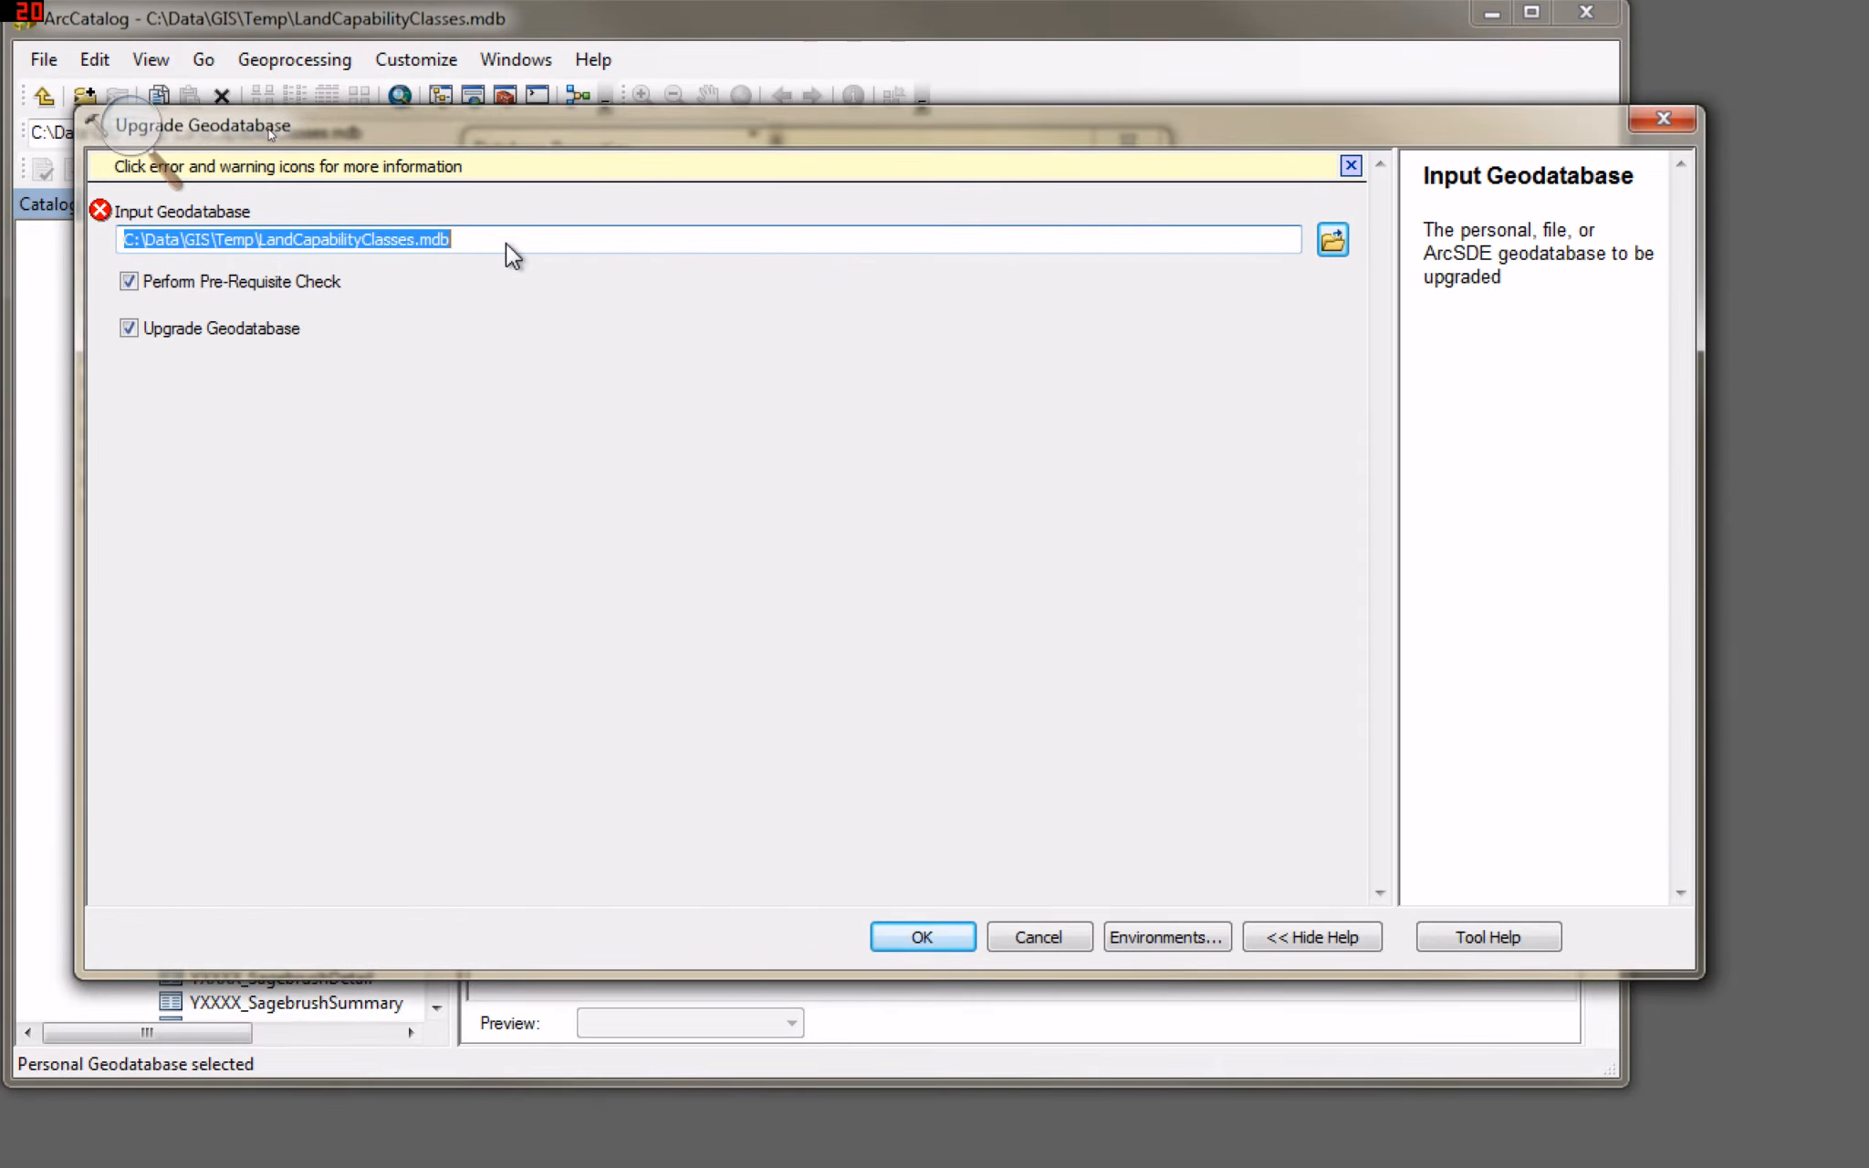
pyautogui.click(505, 243)
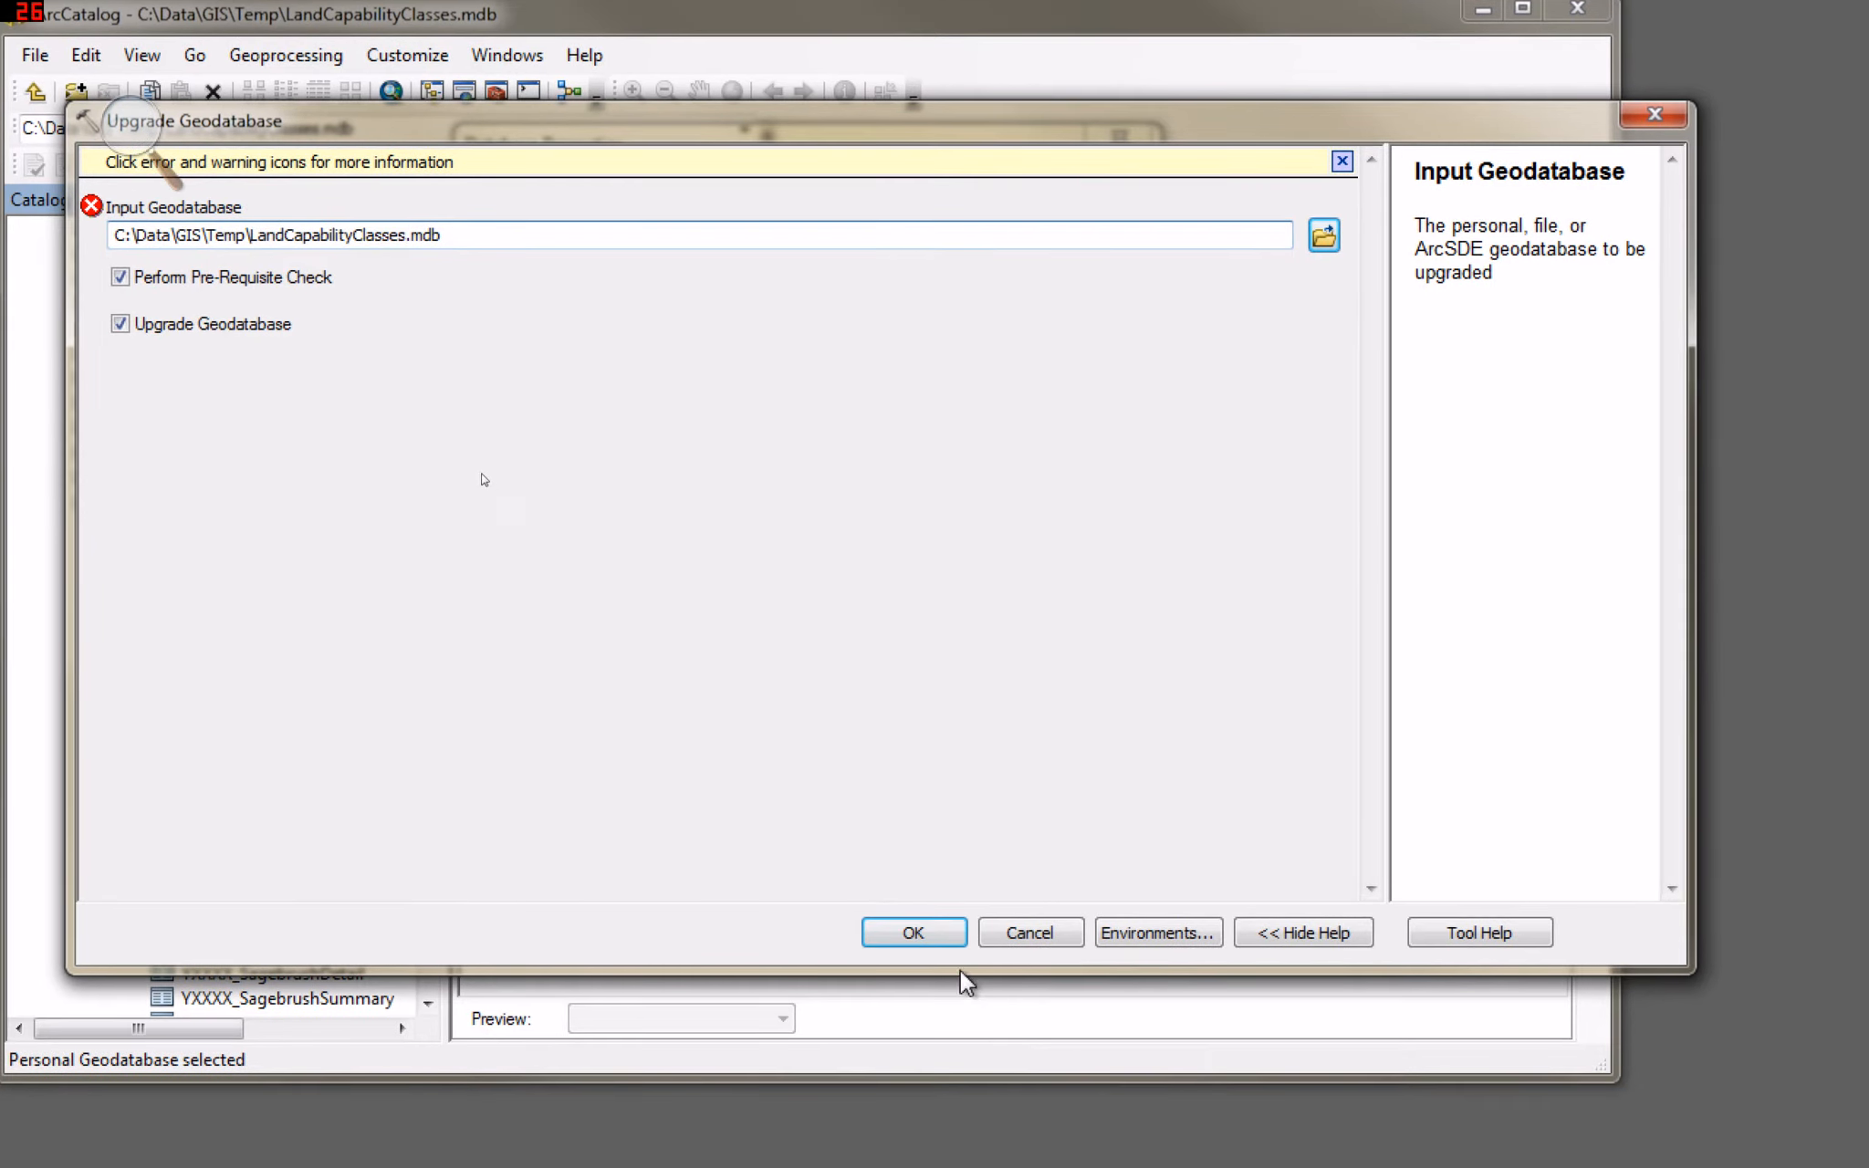
pyautogui.click(915, 932)
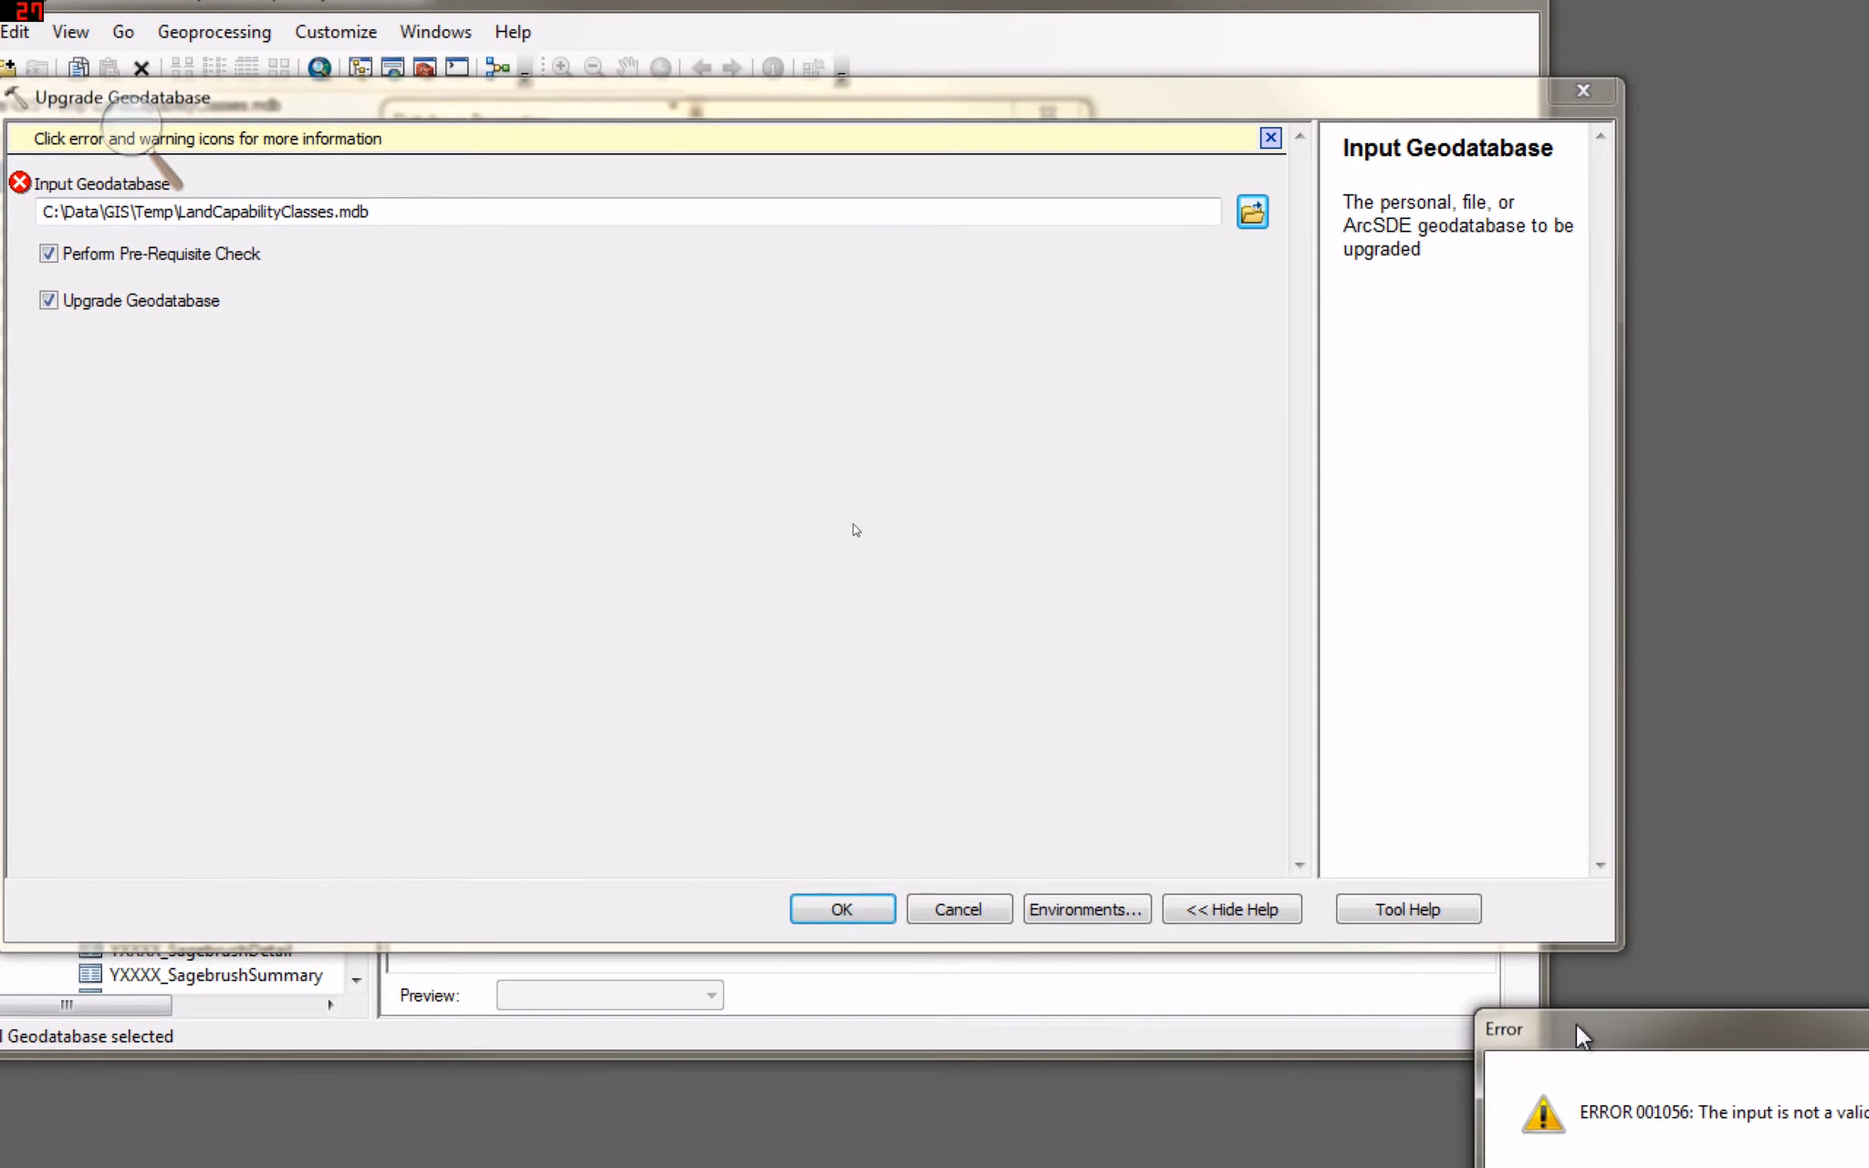
pyautogui.moveTo(1654, 1031); pyautogui.dragTo(595, 297)
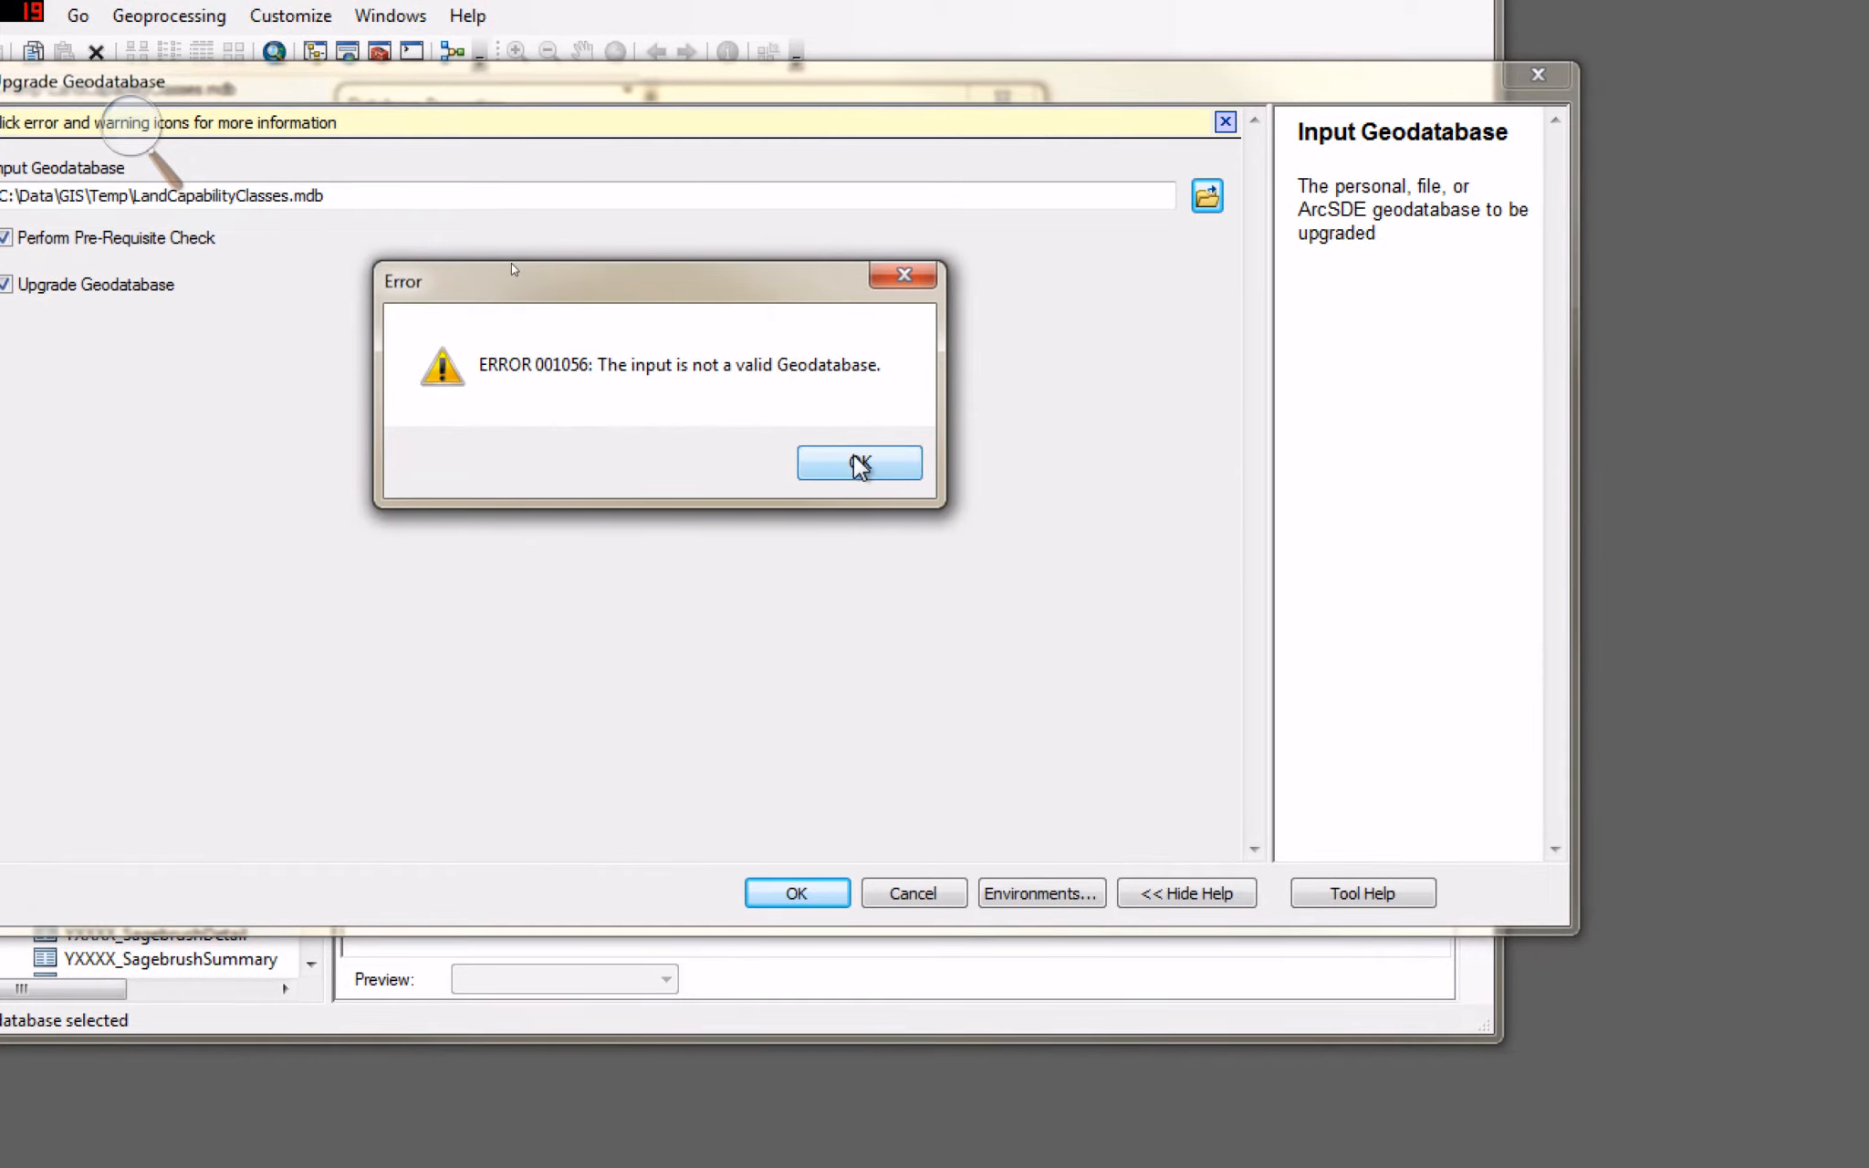
pyautogui.click(869, 473)
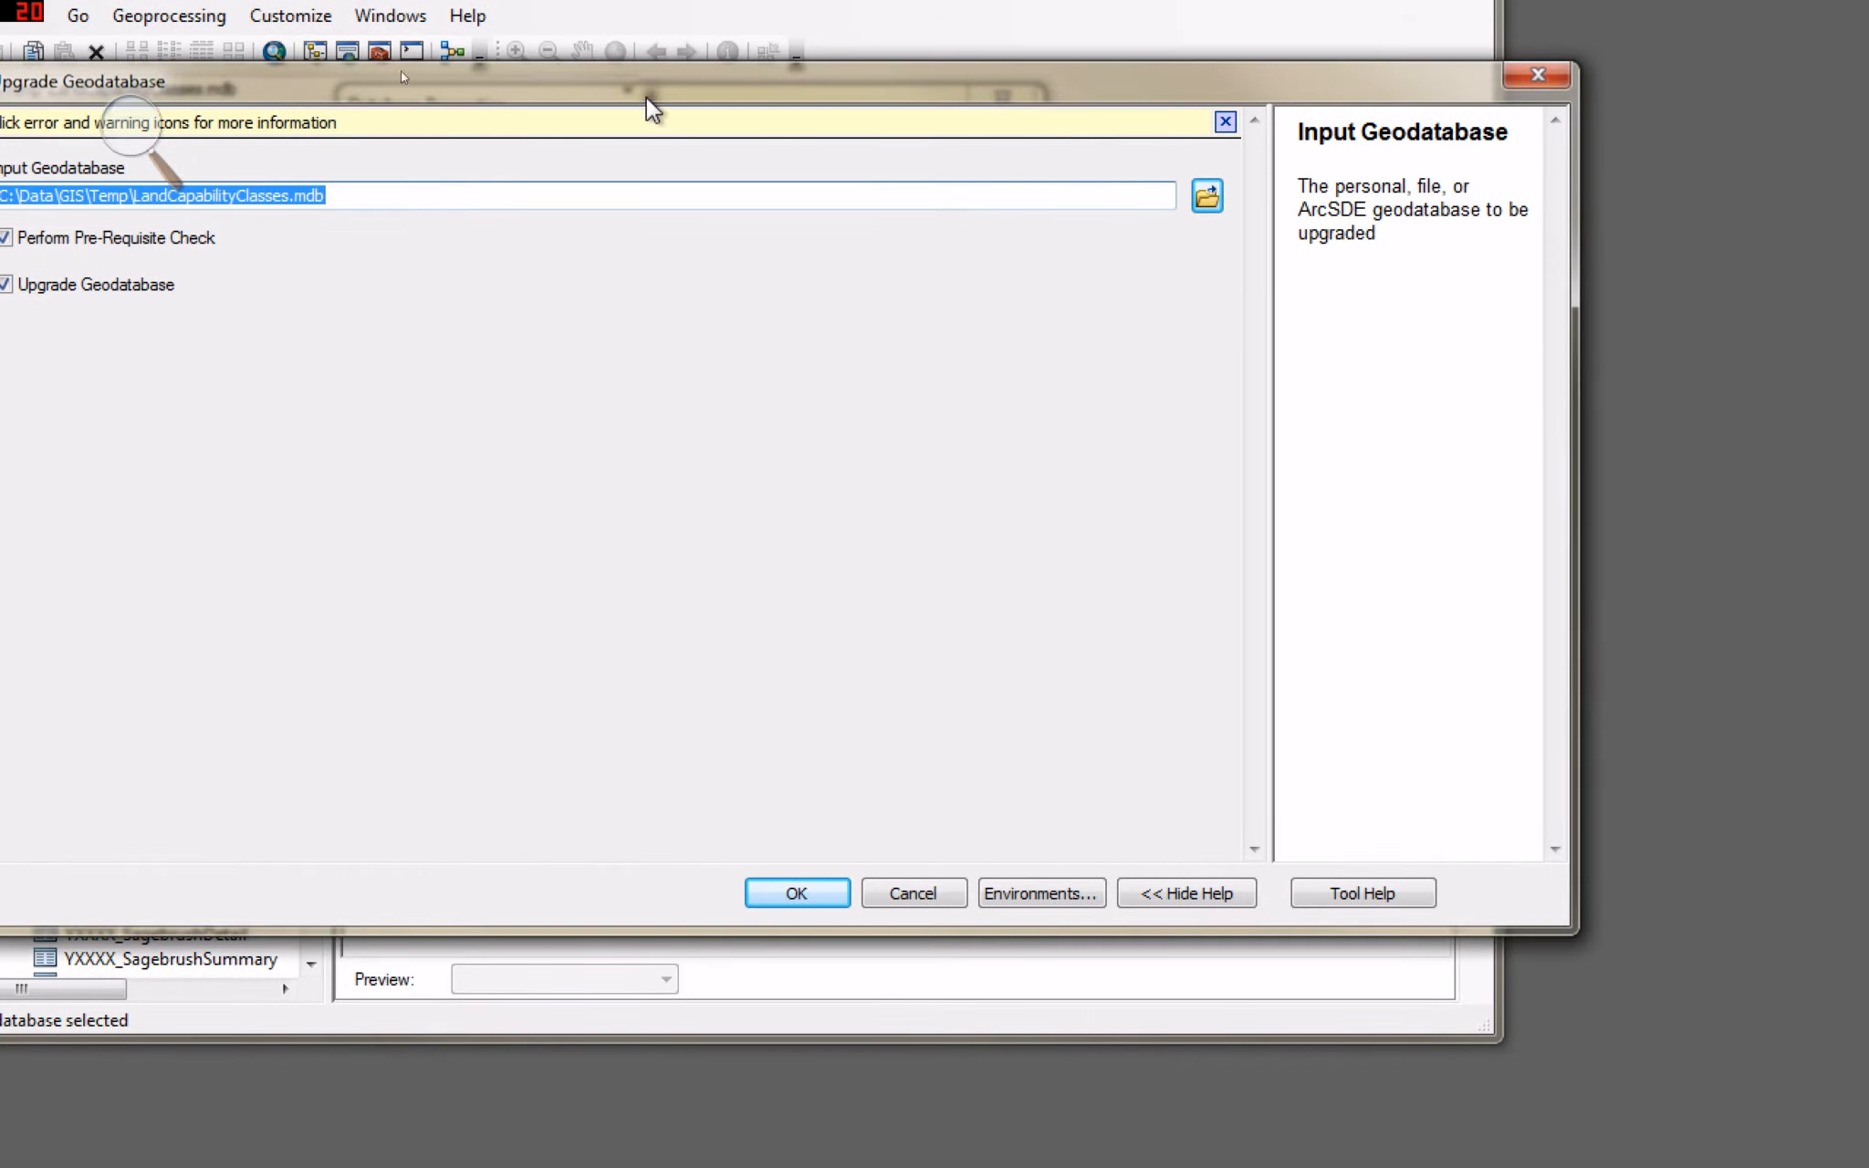
pyautogui.moveTo(656, 78); pyautogui.dragTo(802, 164)
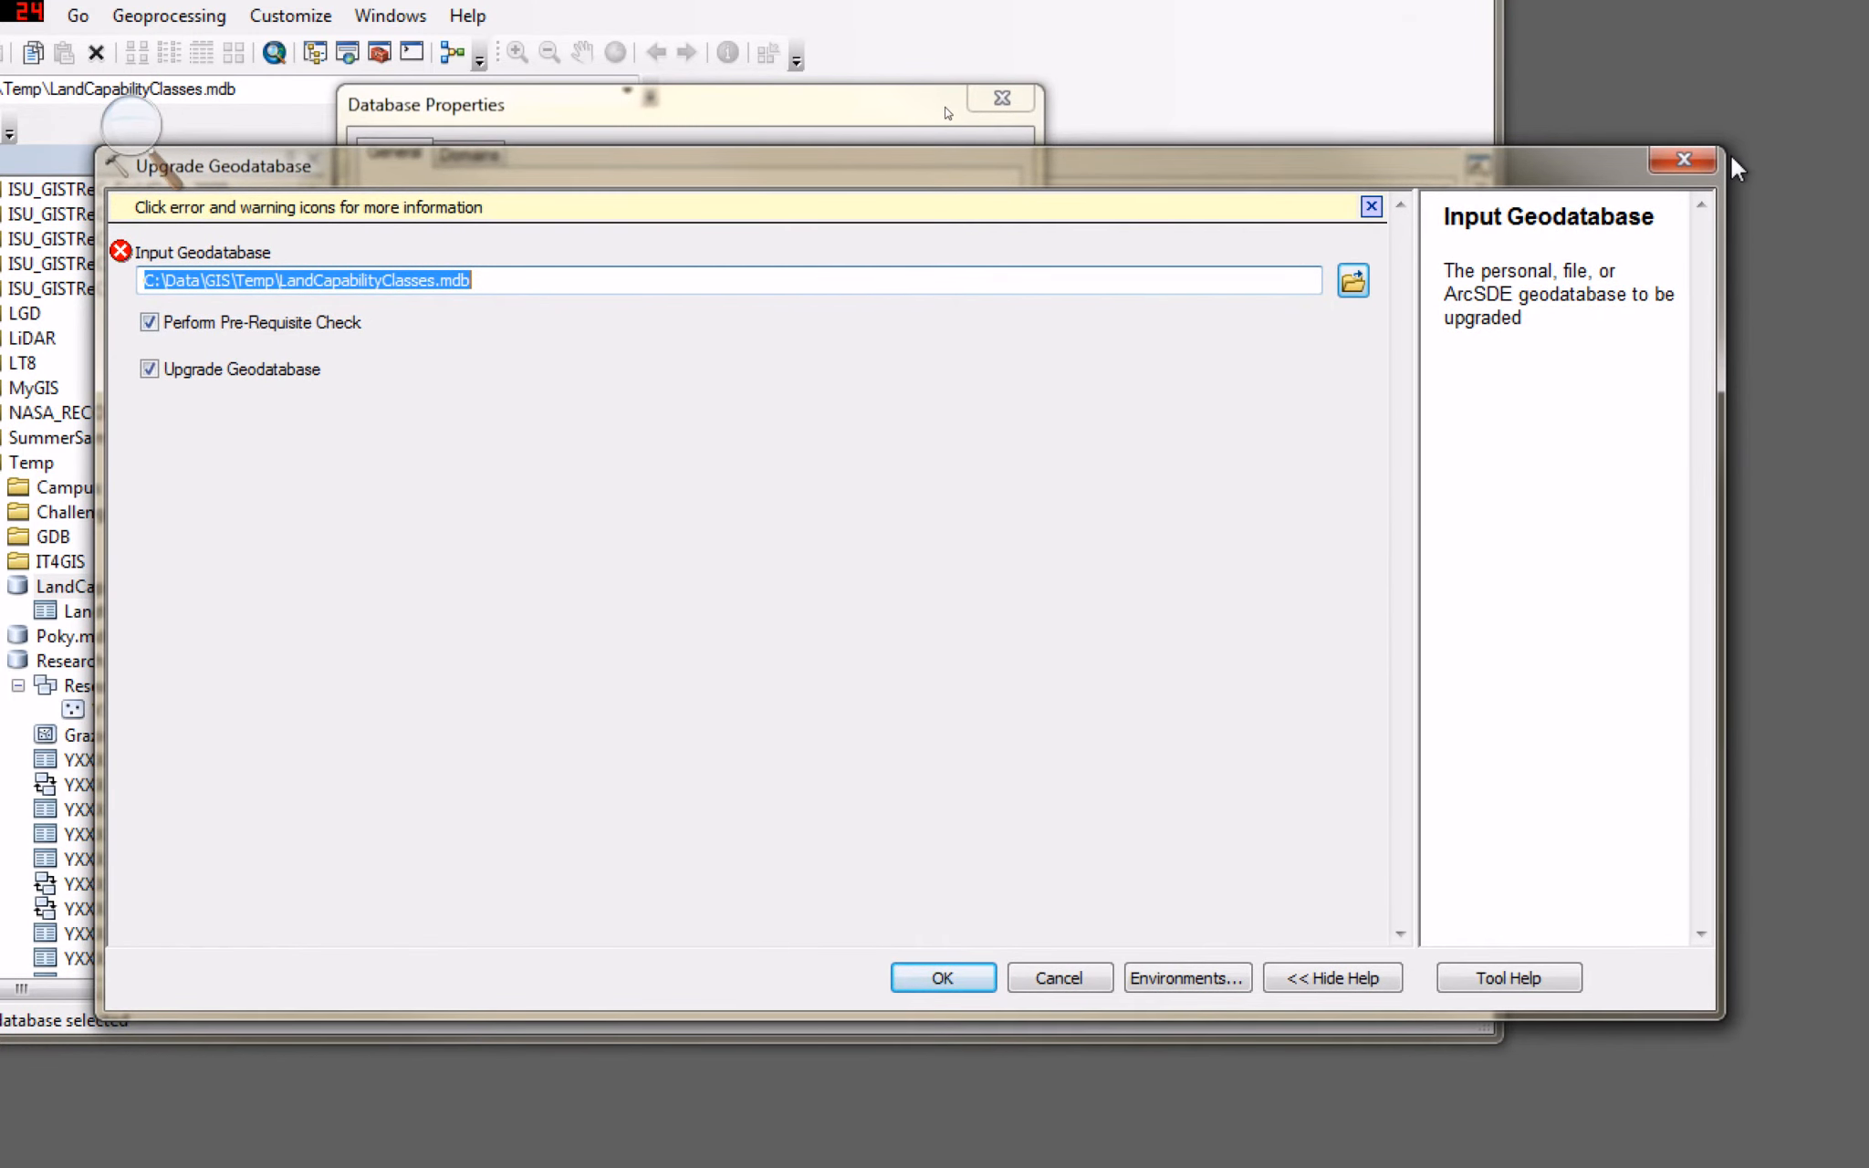
pyautogui.click(1688, 159)
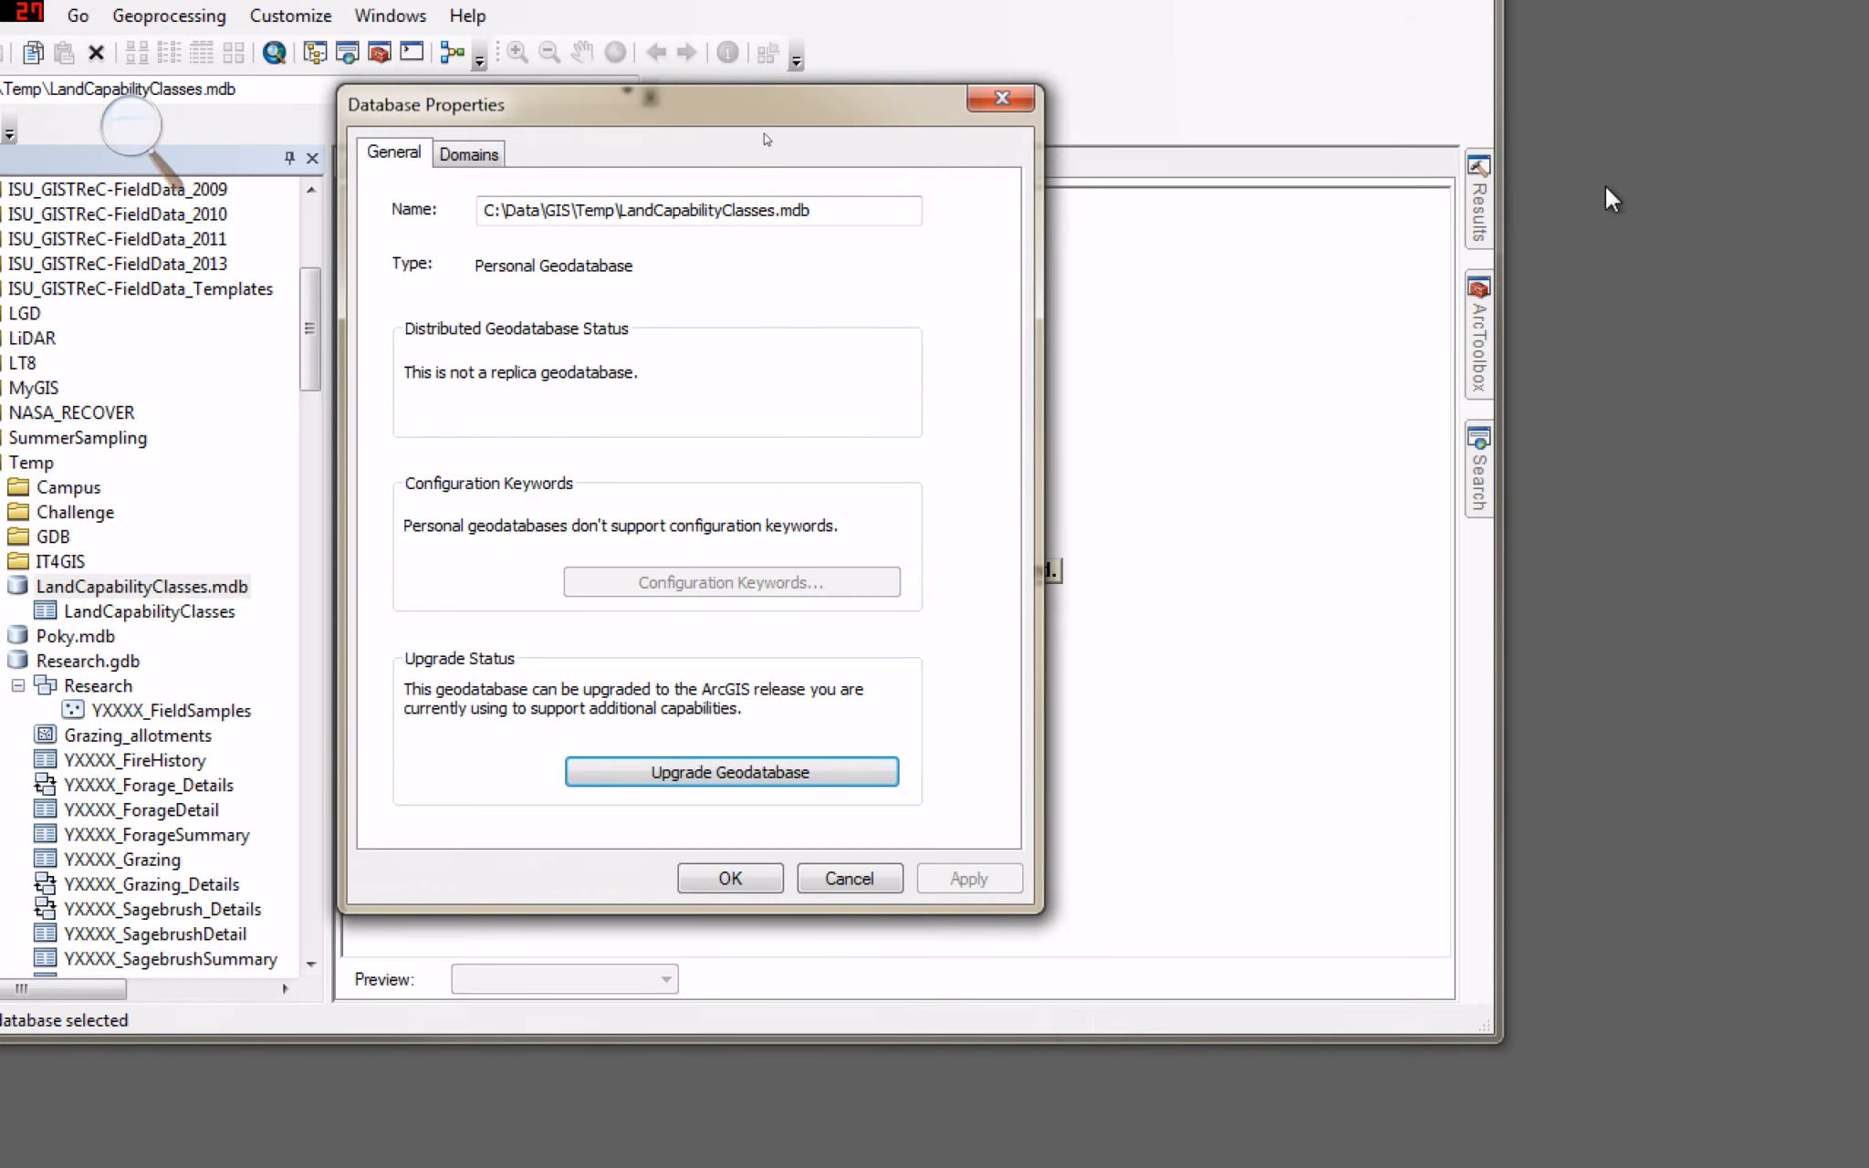
pyautogui.click(1000, 100)
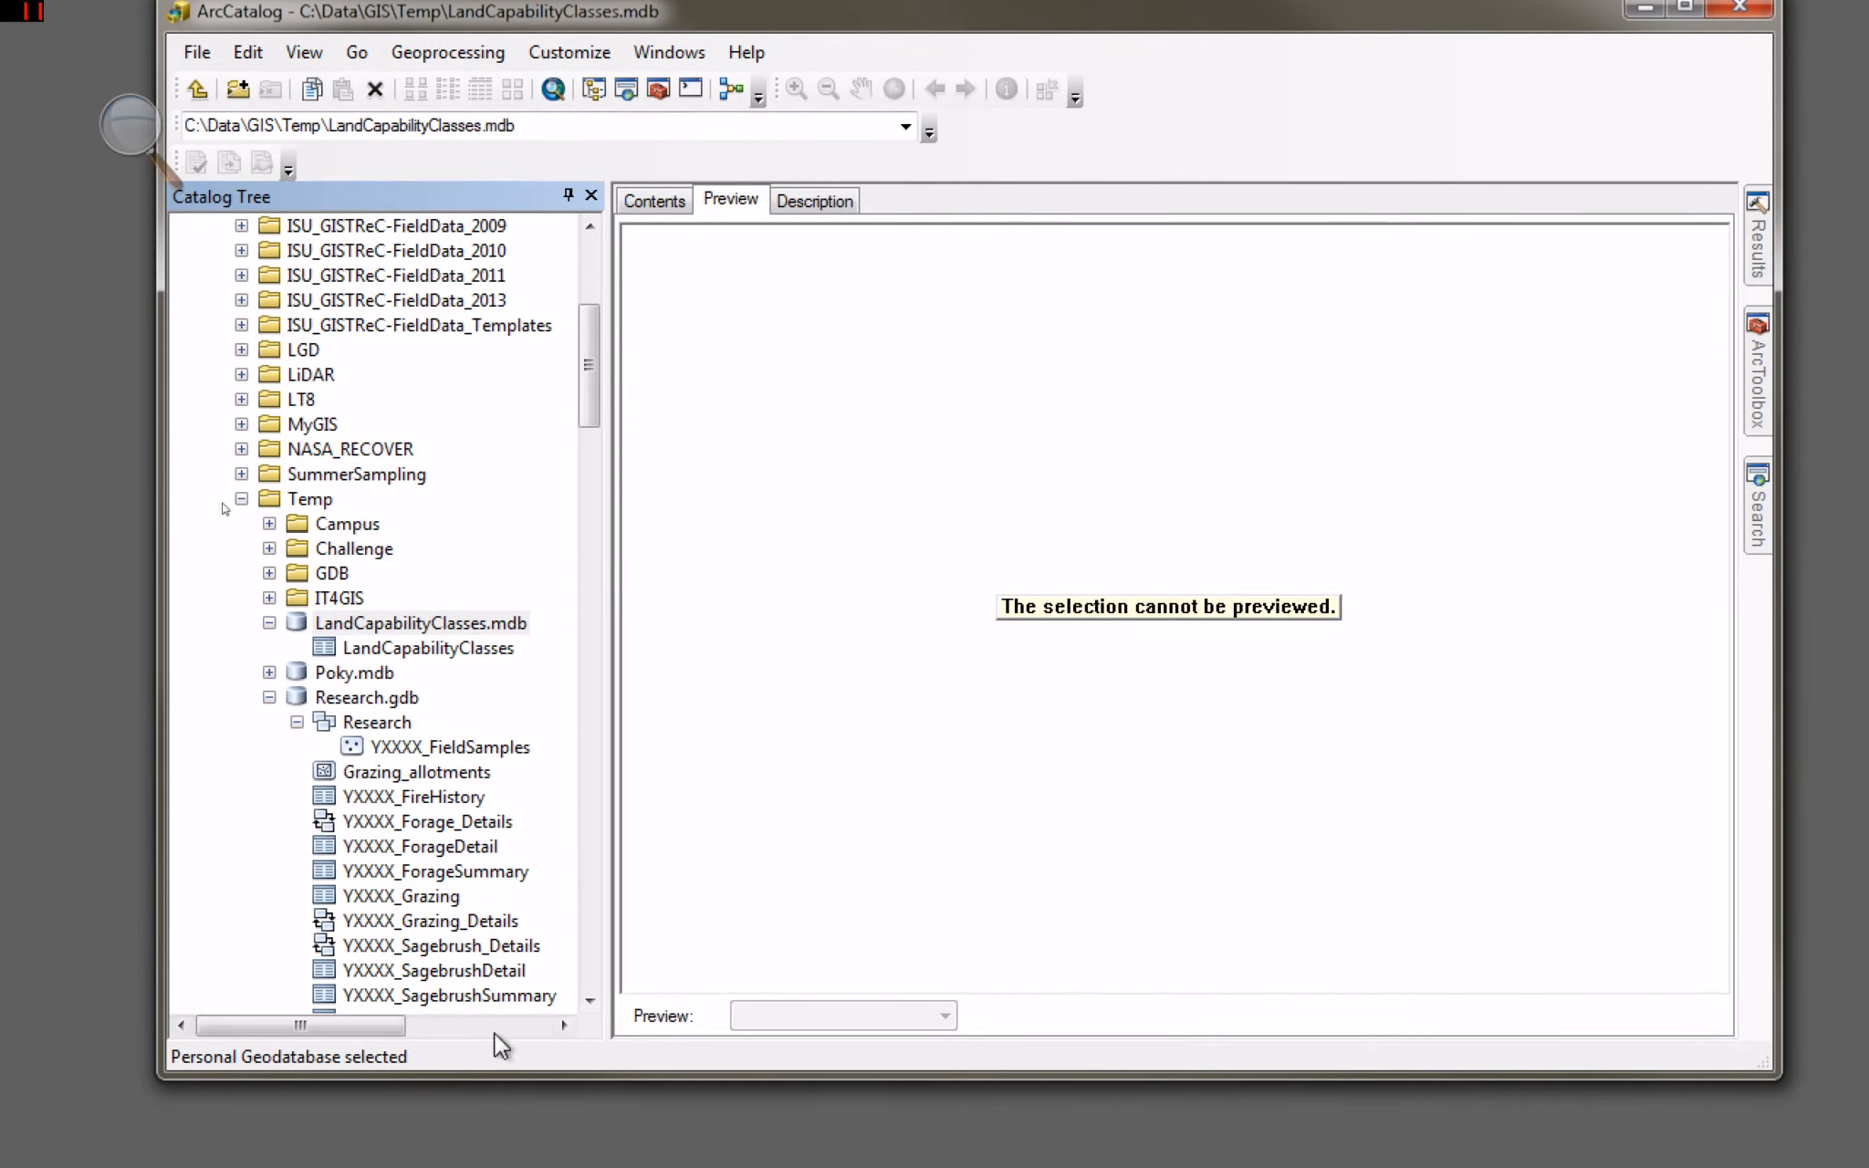
# Reopen the database properties of LandCapabilityClasses.mdb to examine its type and upgrade status.
pyautogui.click(339, 626)
pyautogui.rightClick(343, 630)
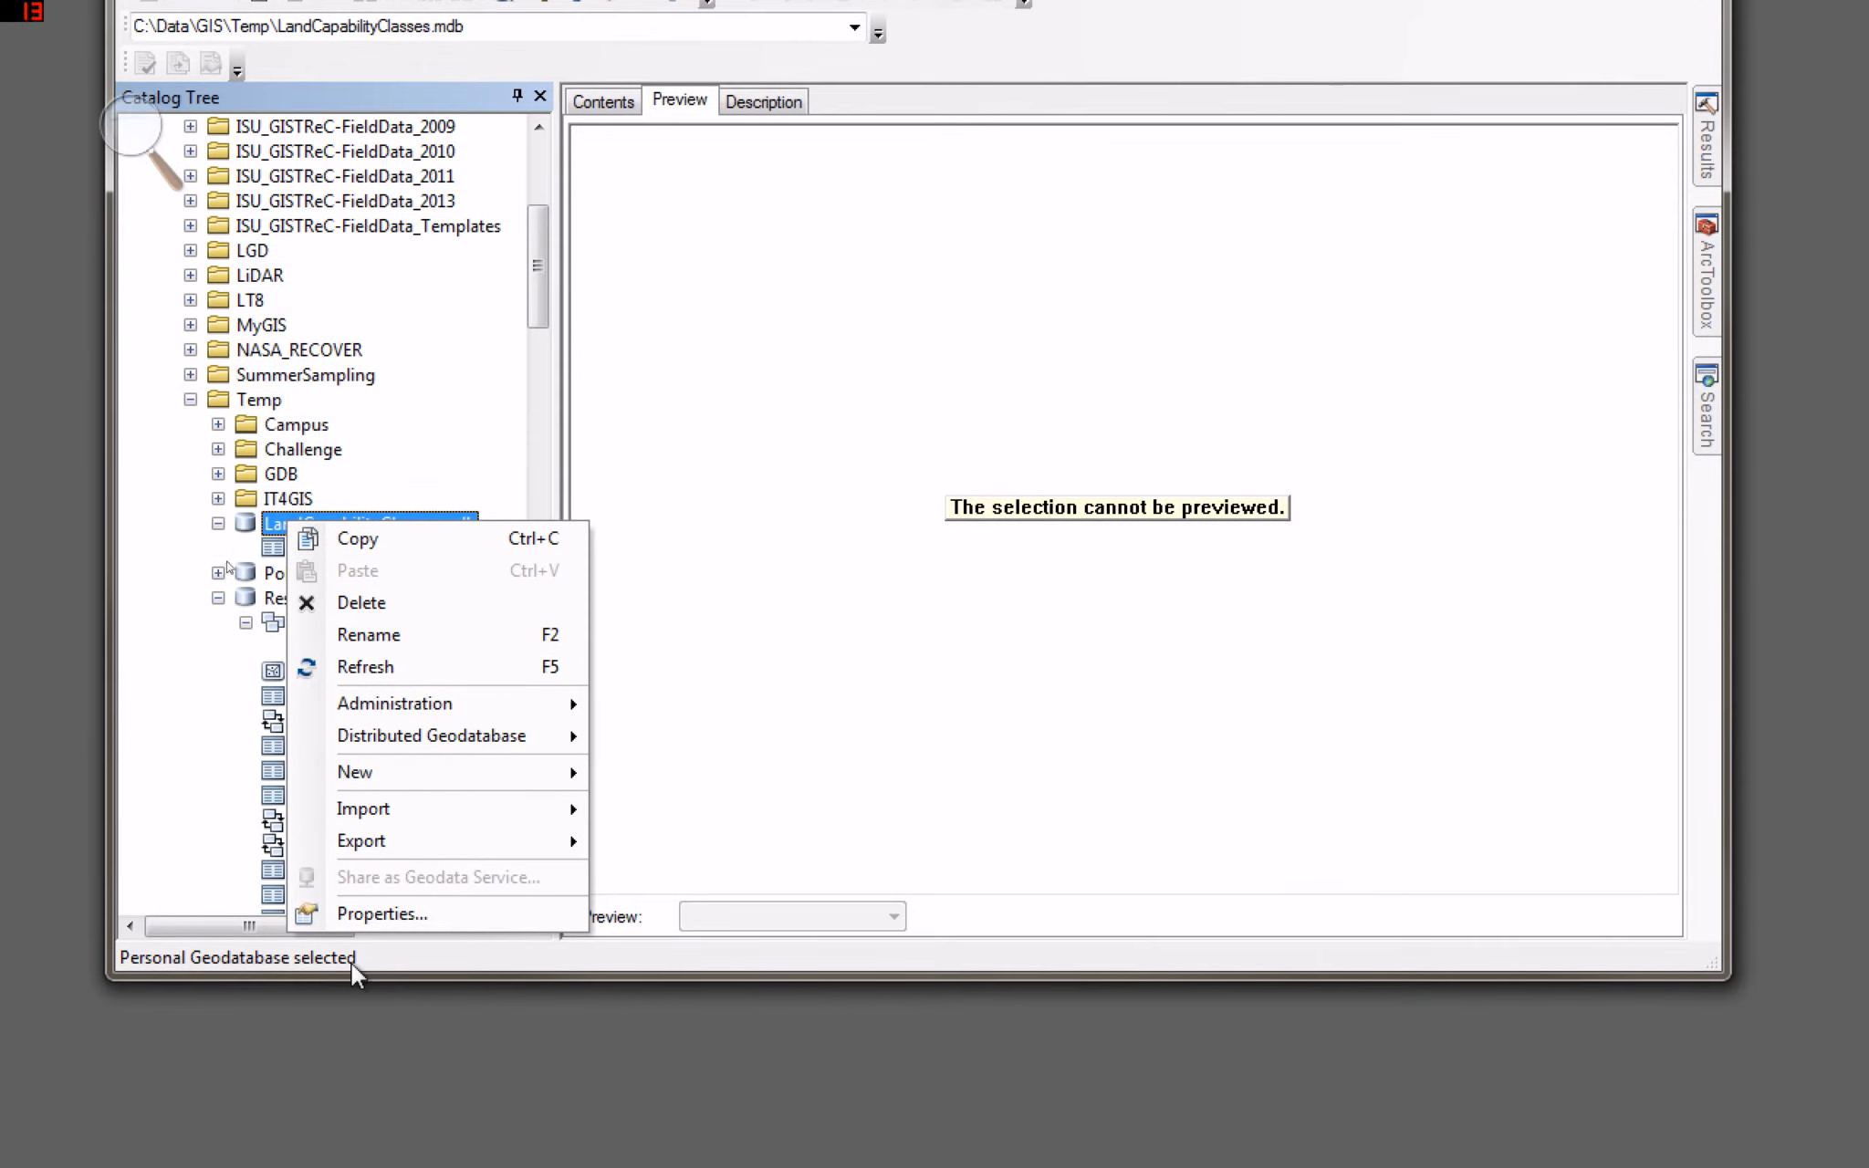
pyautogui.click(422, 1014)
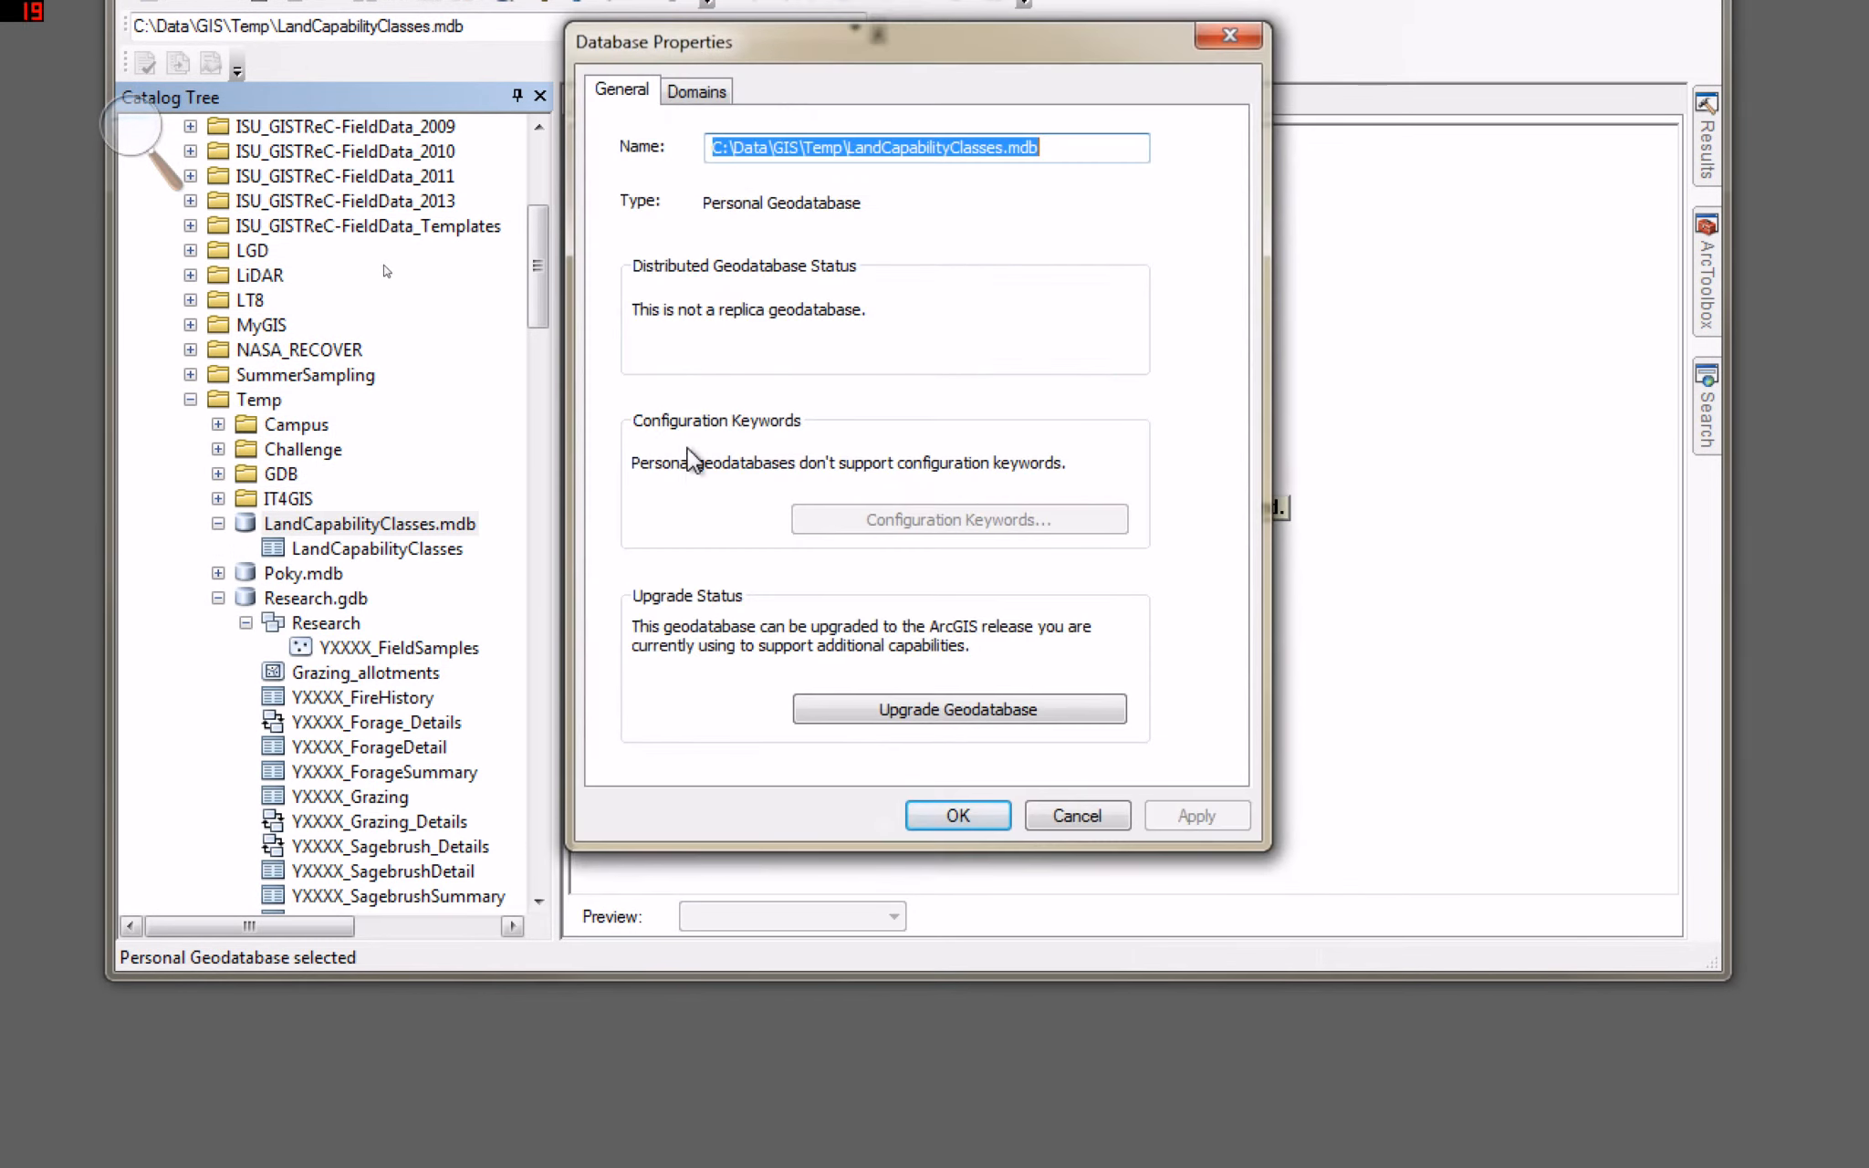
# Try again to upgrade LandCapabilityClasses.mdb with the prerequisite check enabled, dismiss the error, and close the tool and database properties.
pyautogui.click(903, 716)
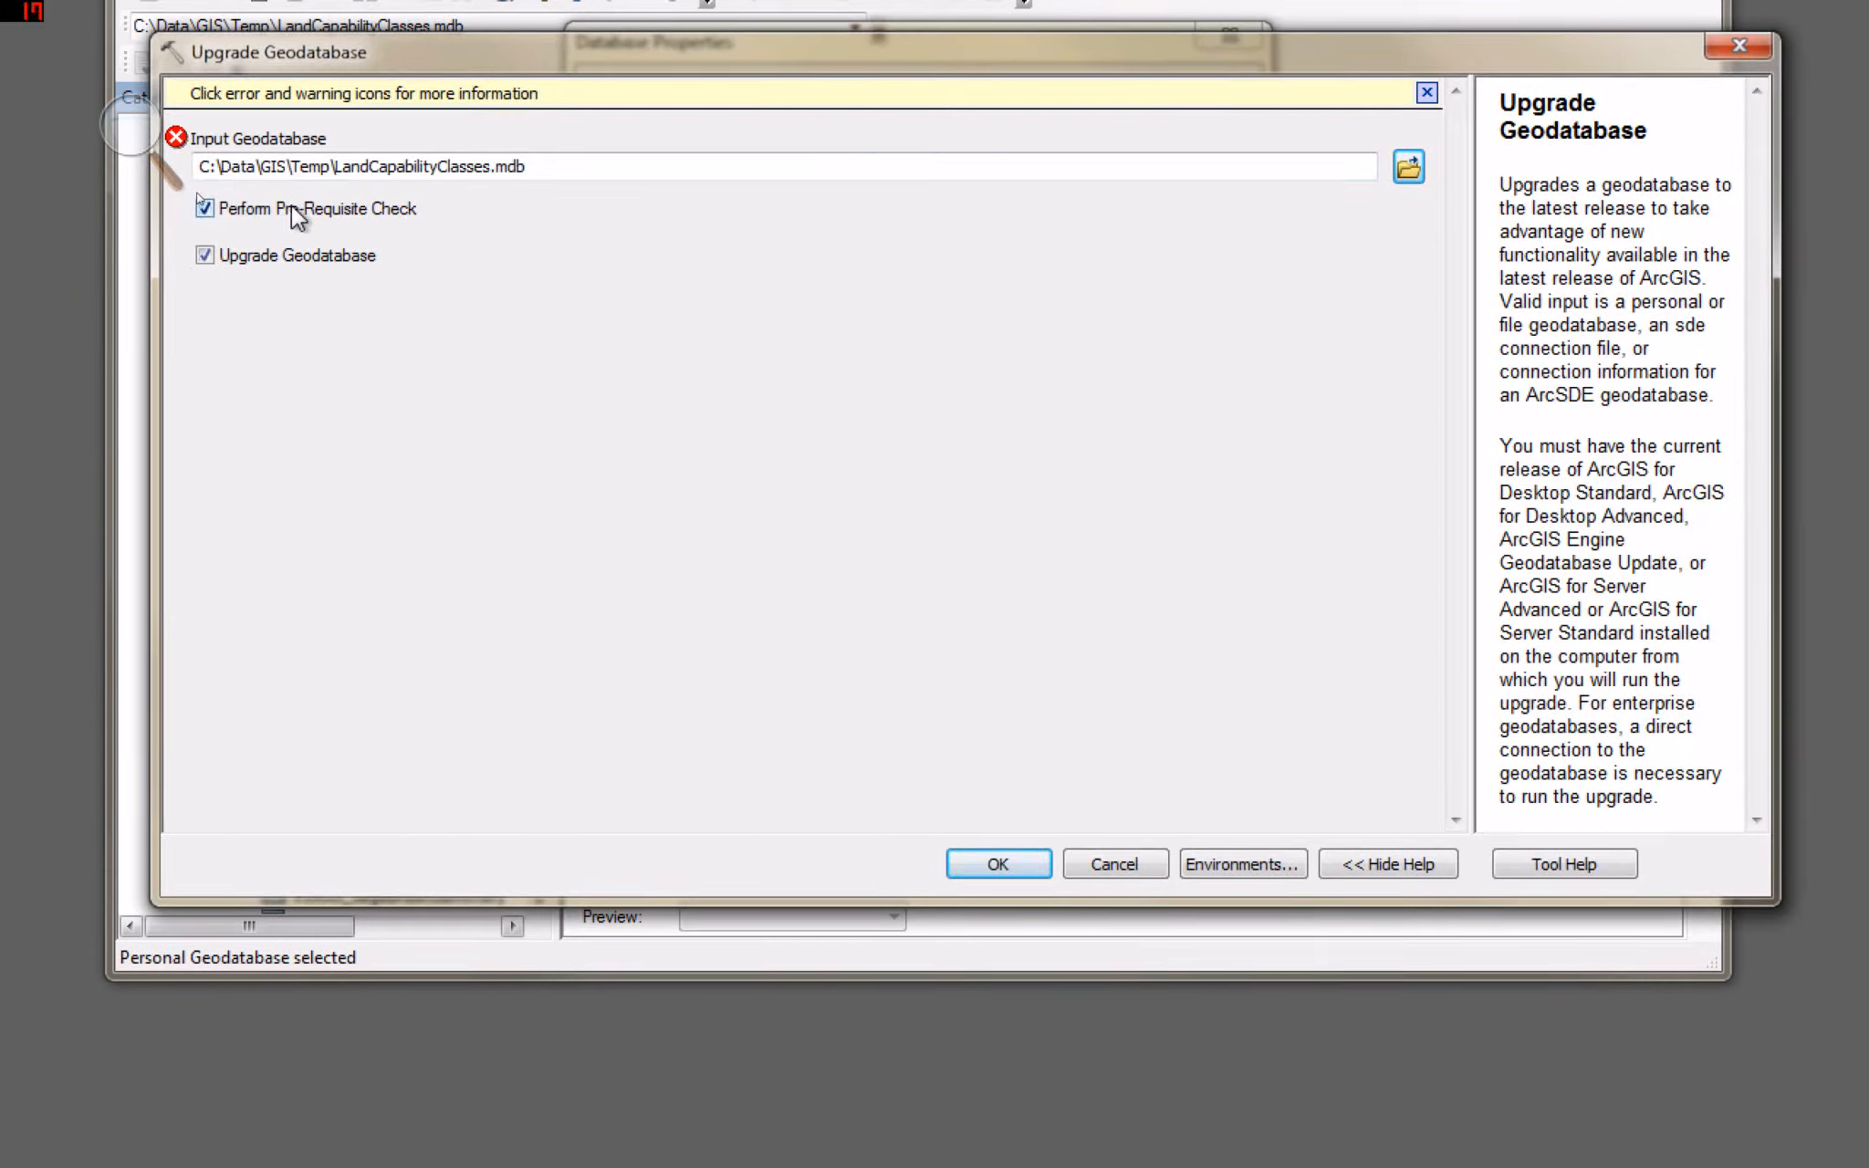
pyautogui.click(986, 864)
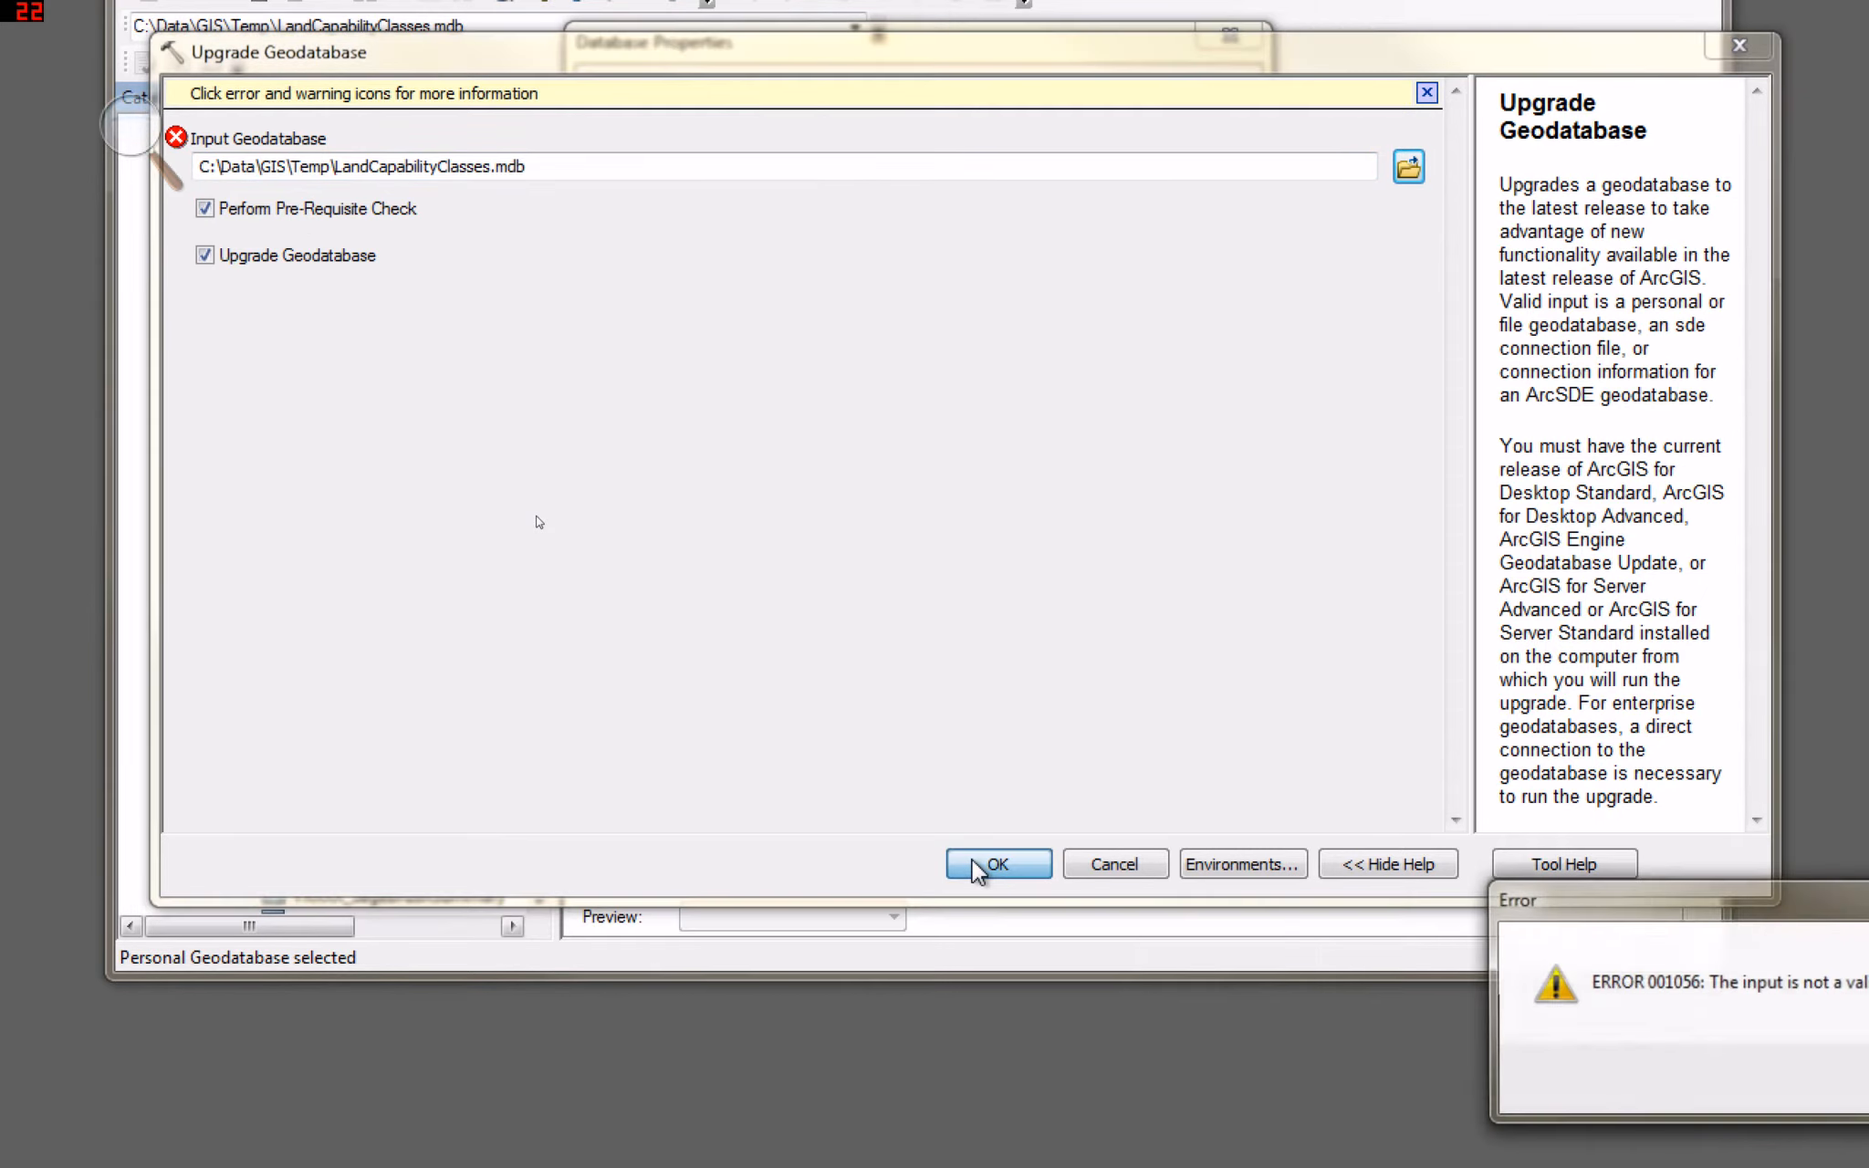
pyautogui.moveTo(1691, 911); pyautogui.dragTo(833, 330)
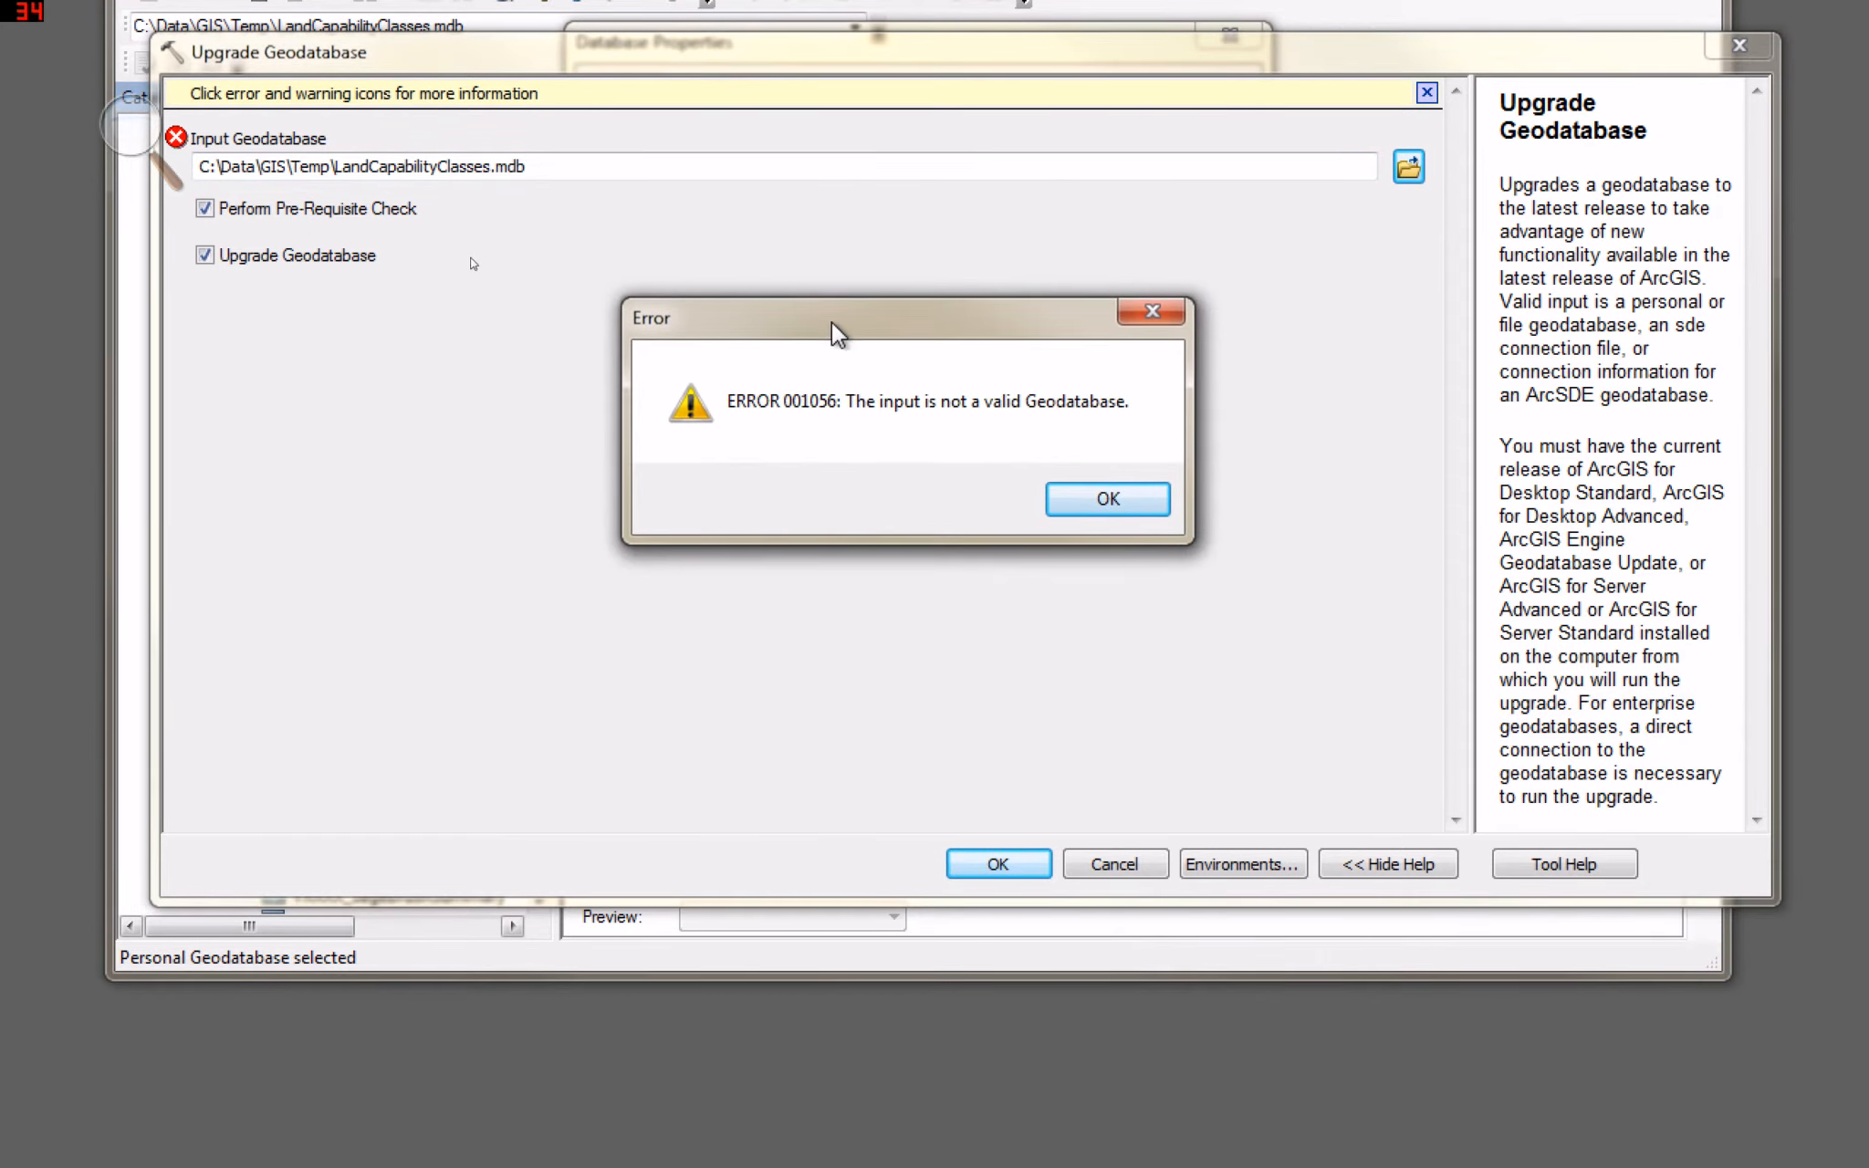
pyautogui.click(1122, 506)
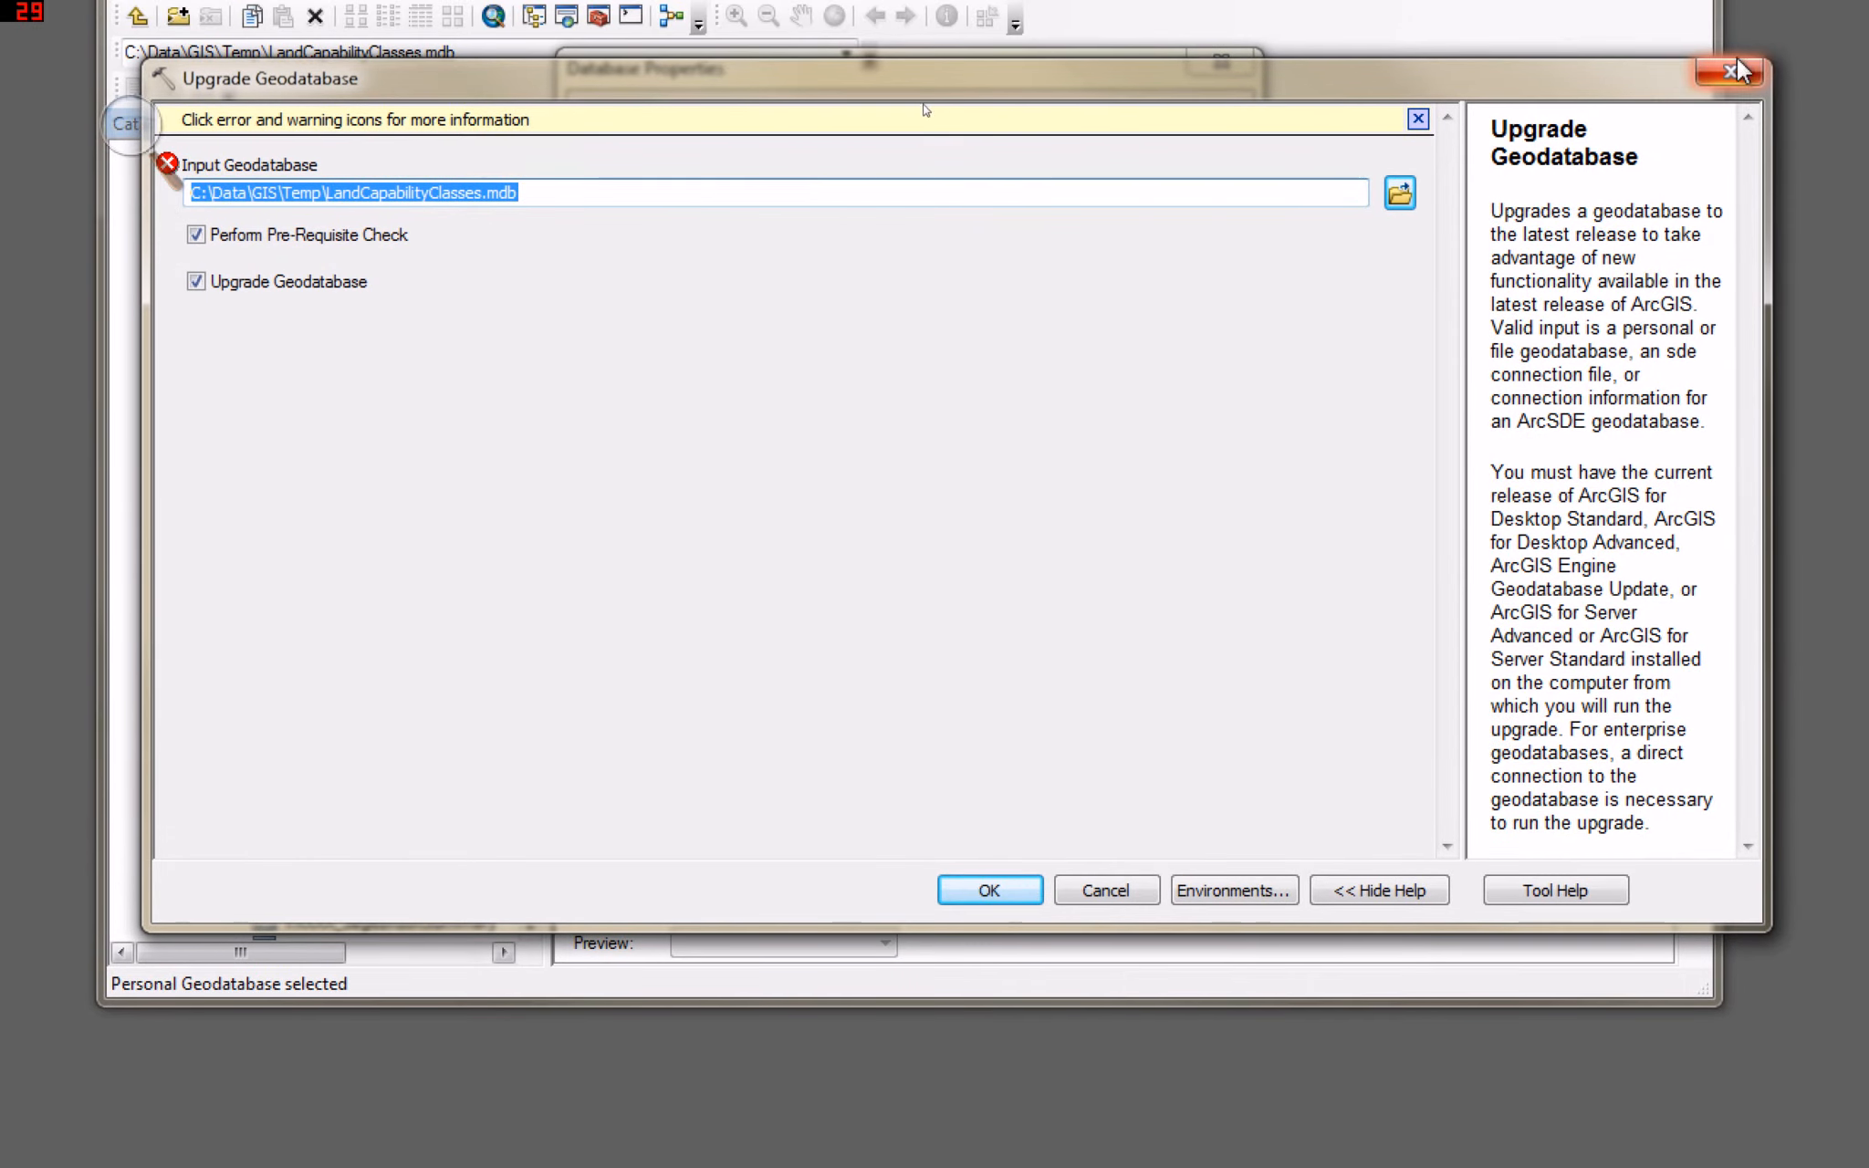
pyautogui.click(1740, 44)
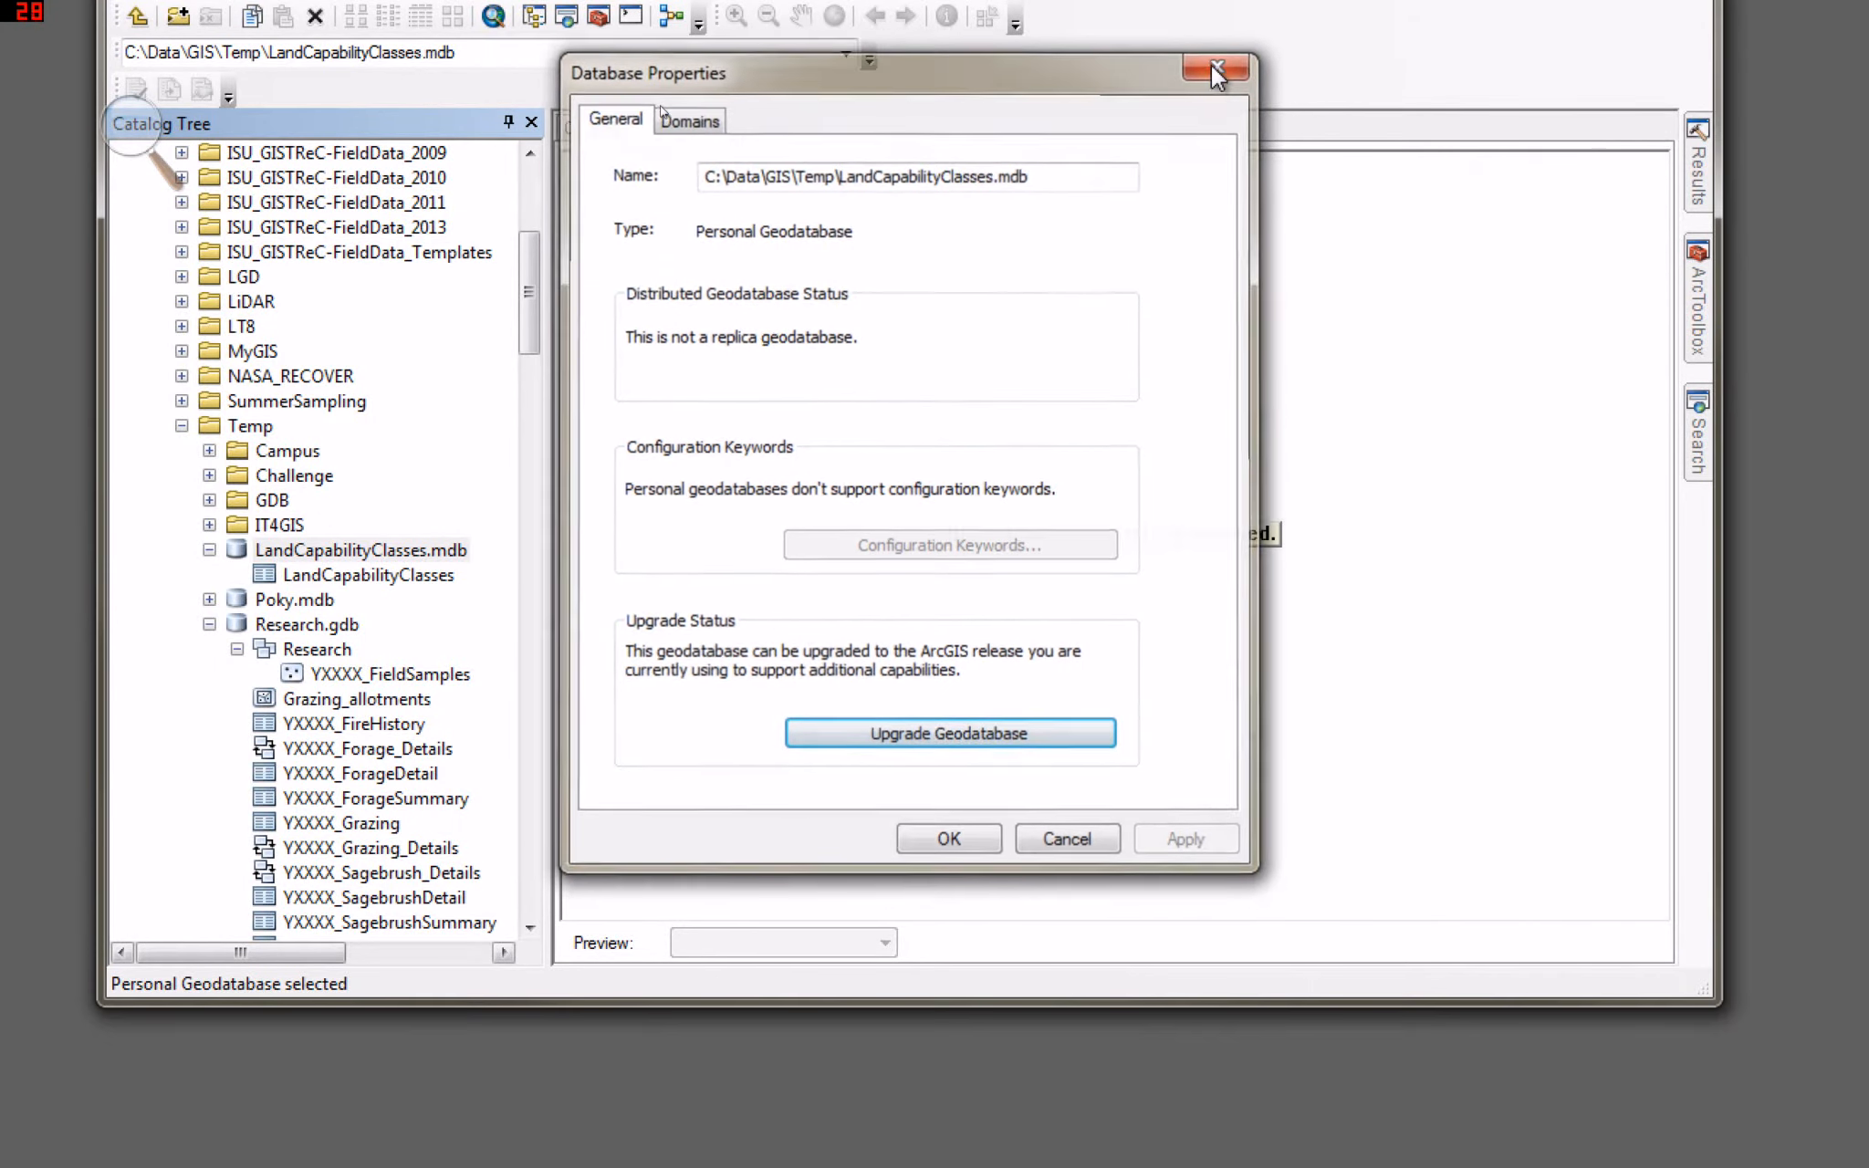
pyautogui.click(1210, 64)
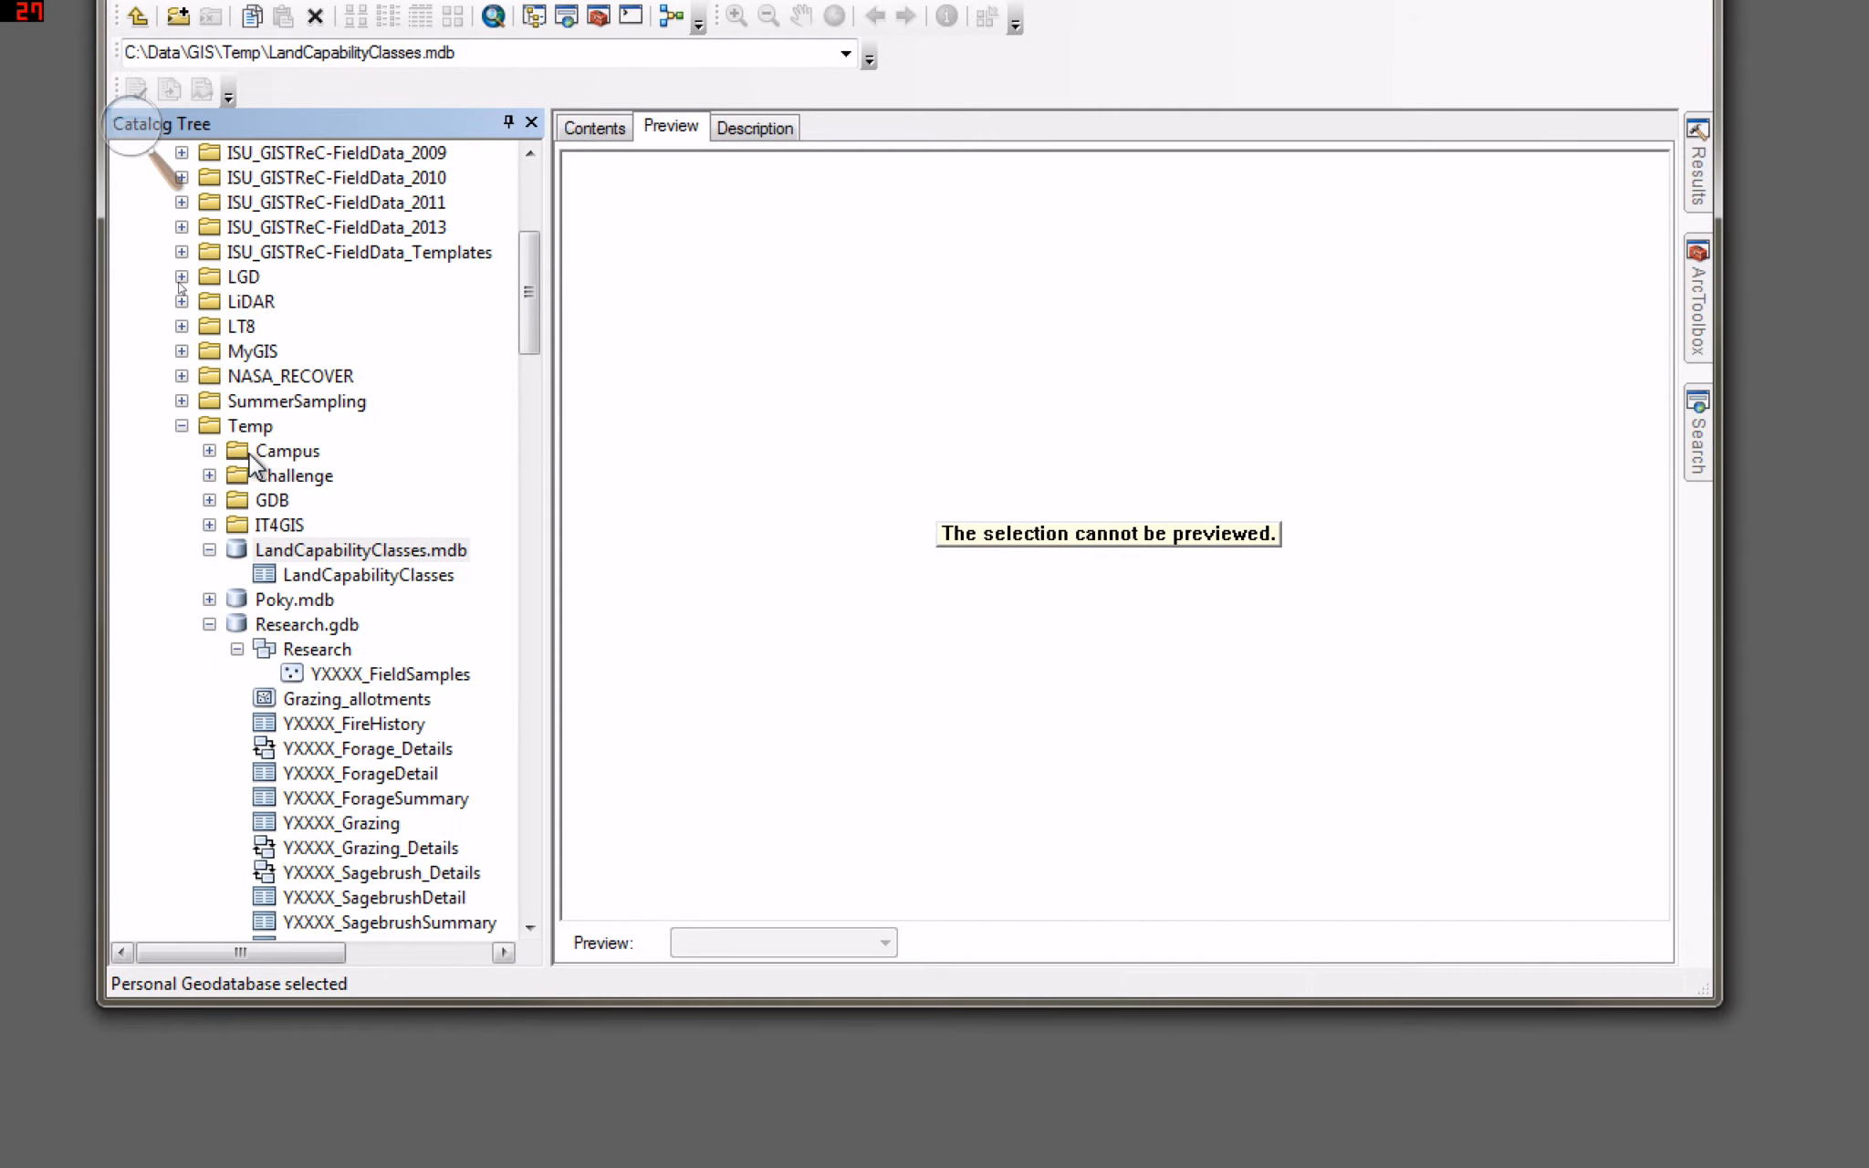
# Create a new file geodatabase named LCC in the Temp folder.
pyautogui.click(249, 431)
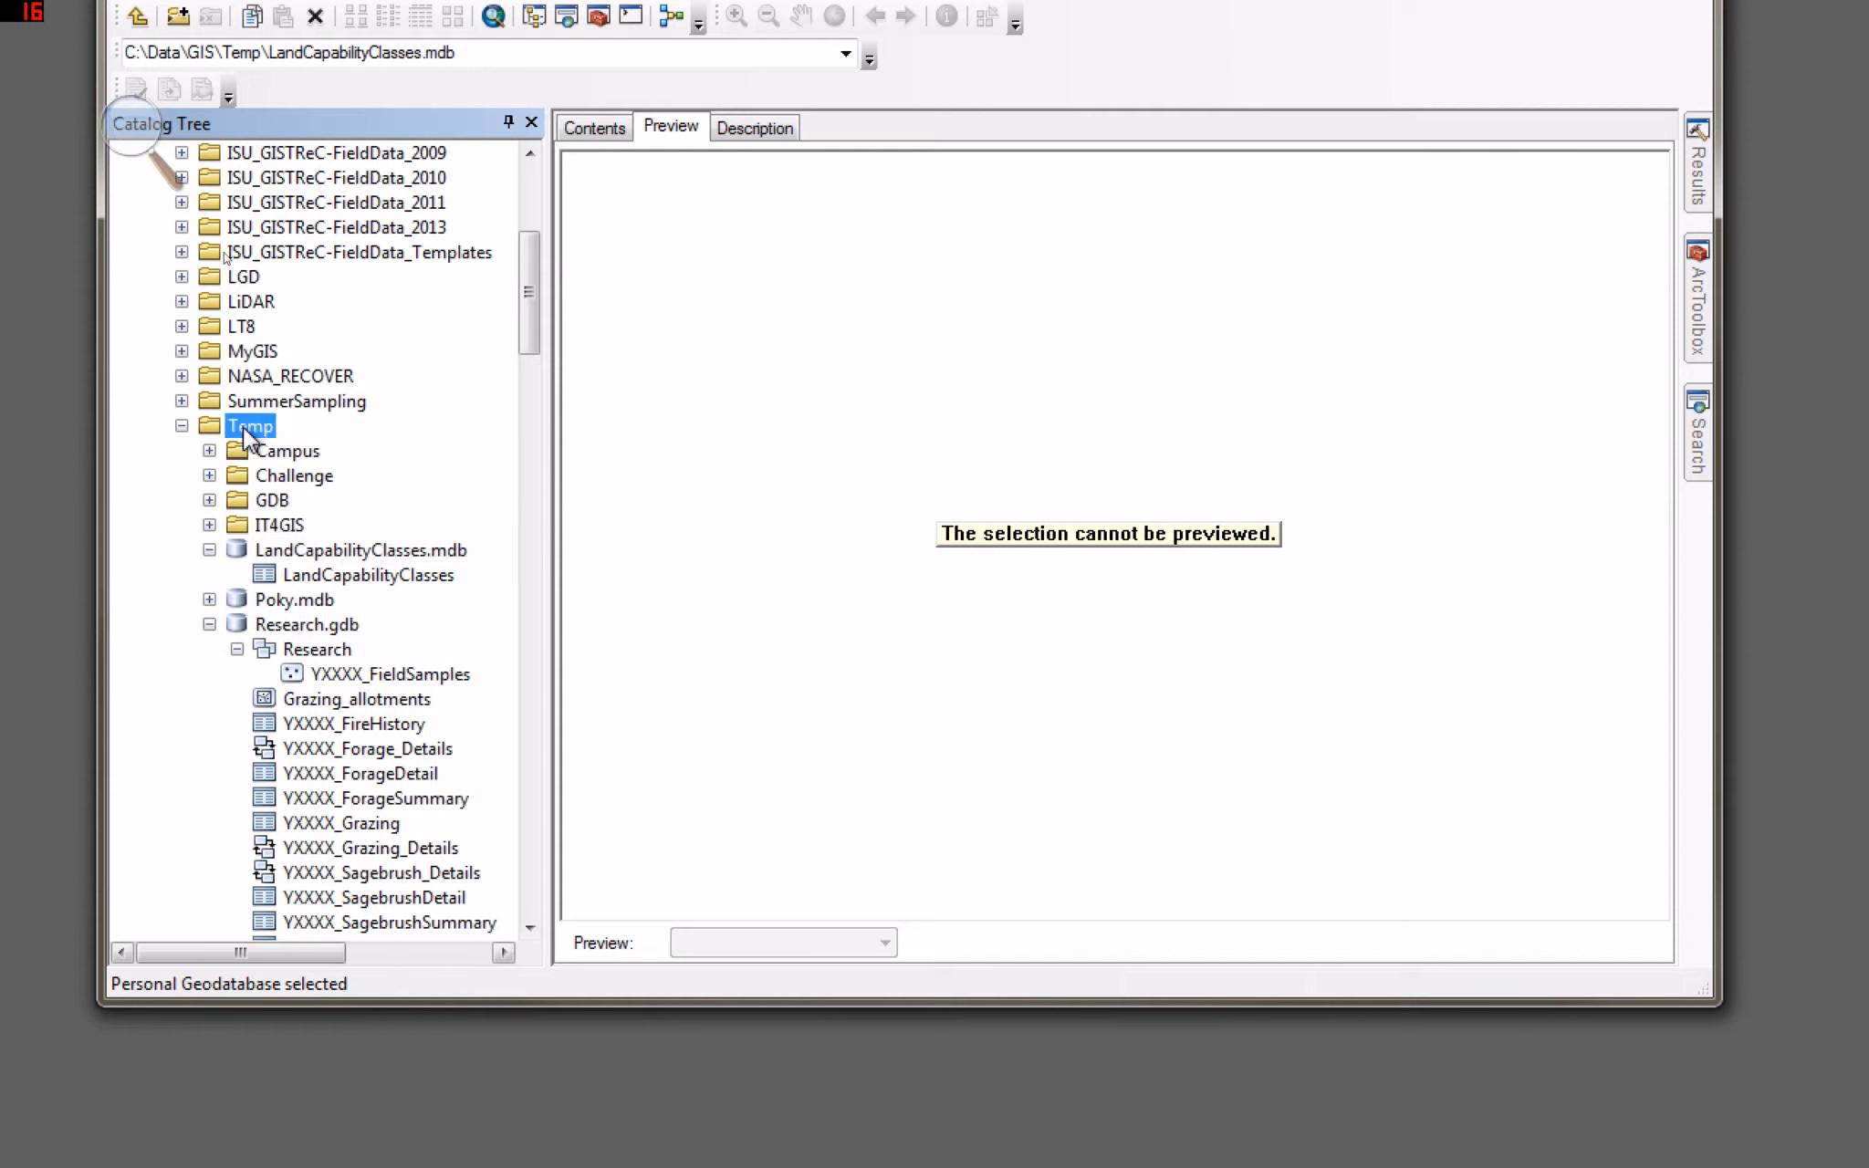
pyautogui.click(609, 129)
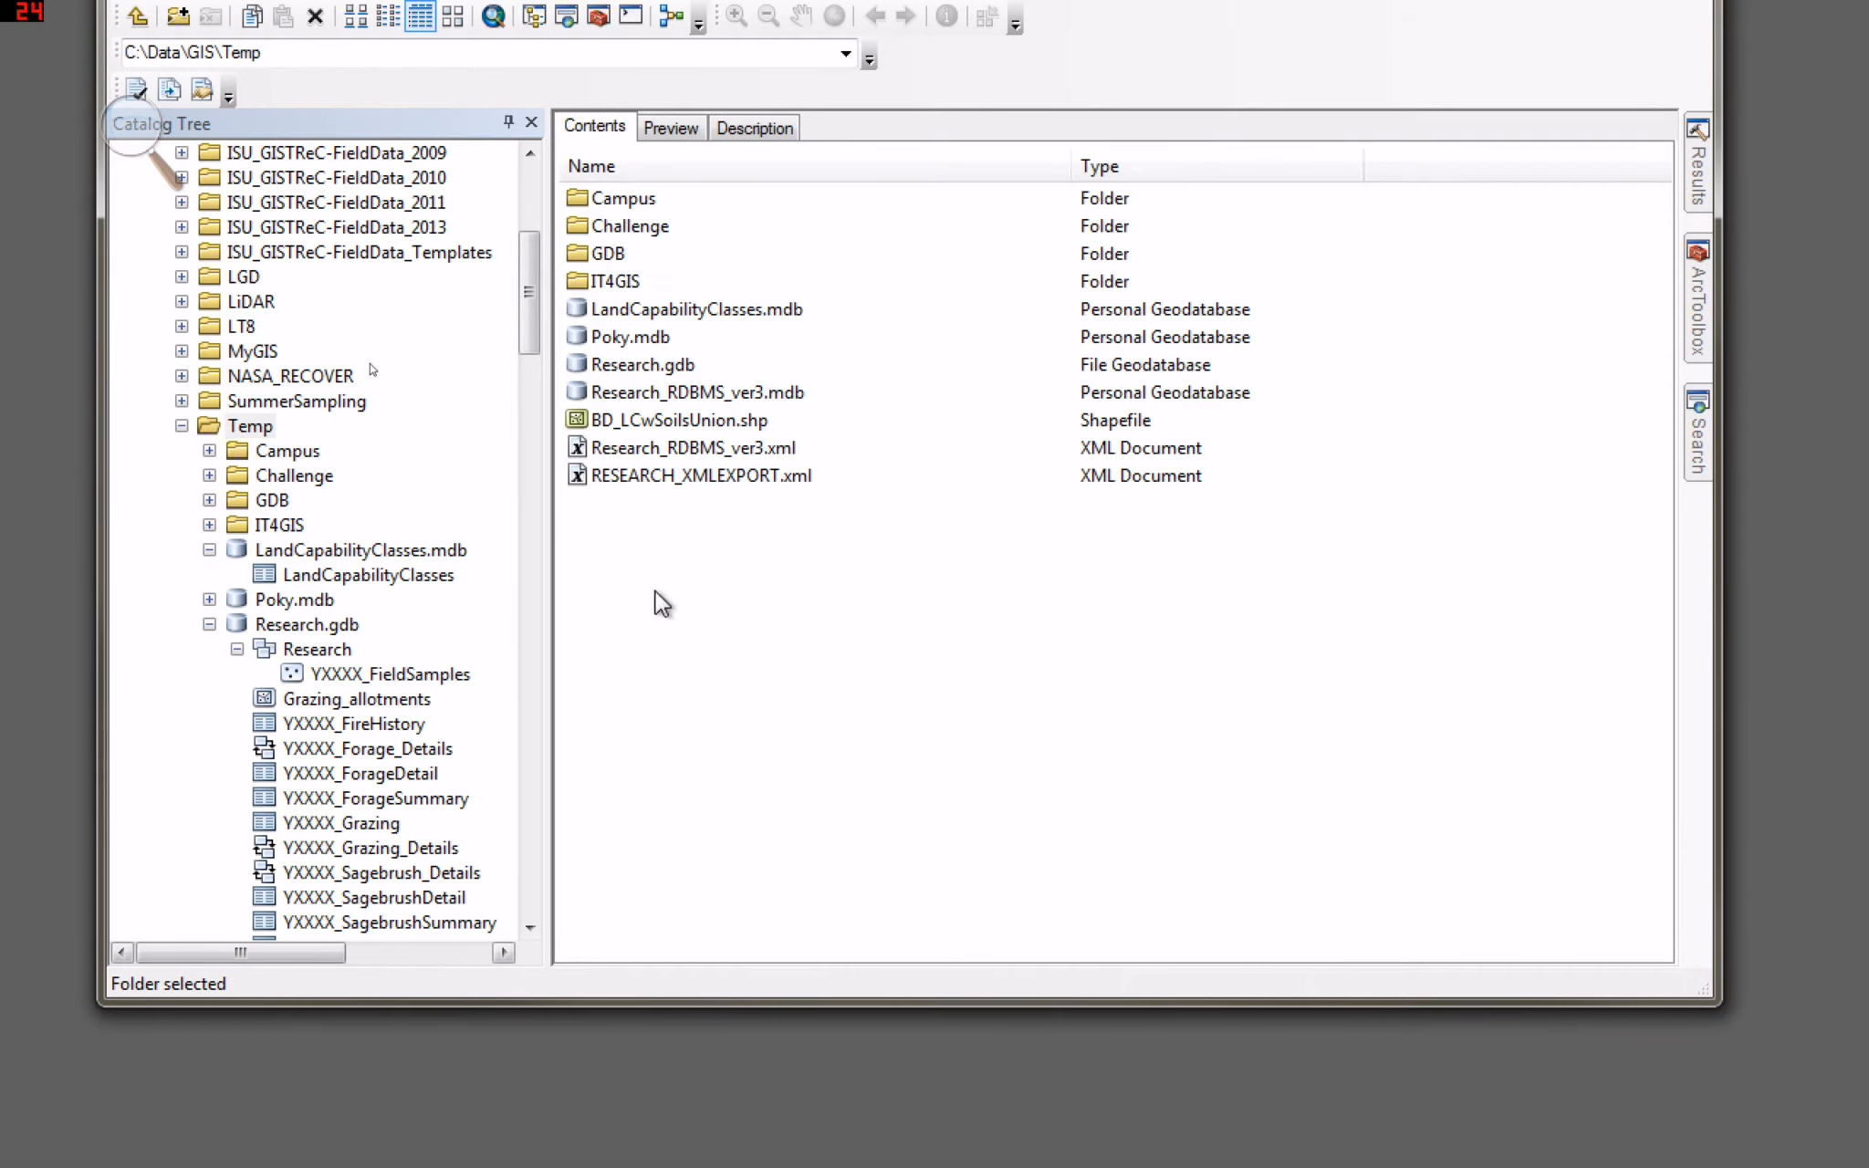
pyautogui.rightClick(631, 581)
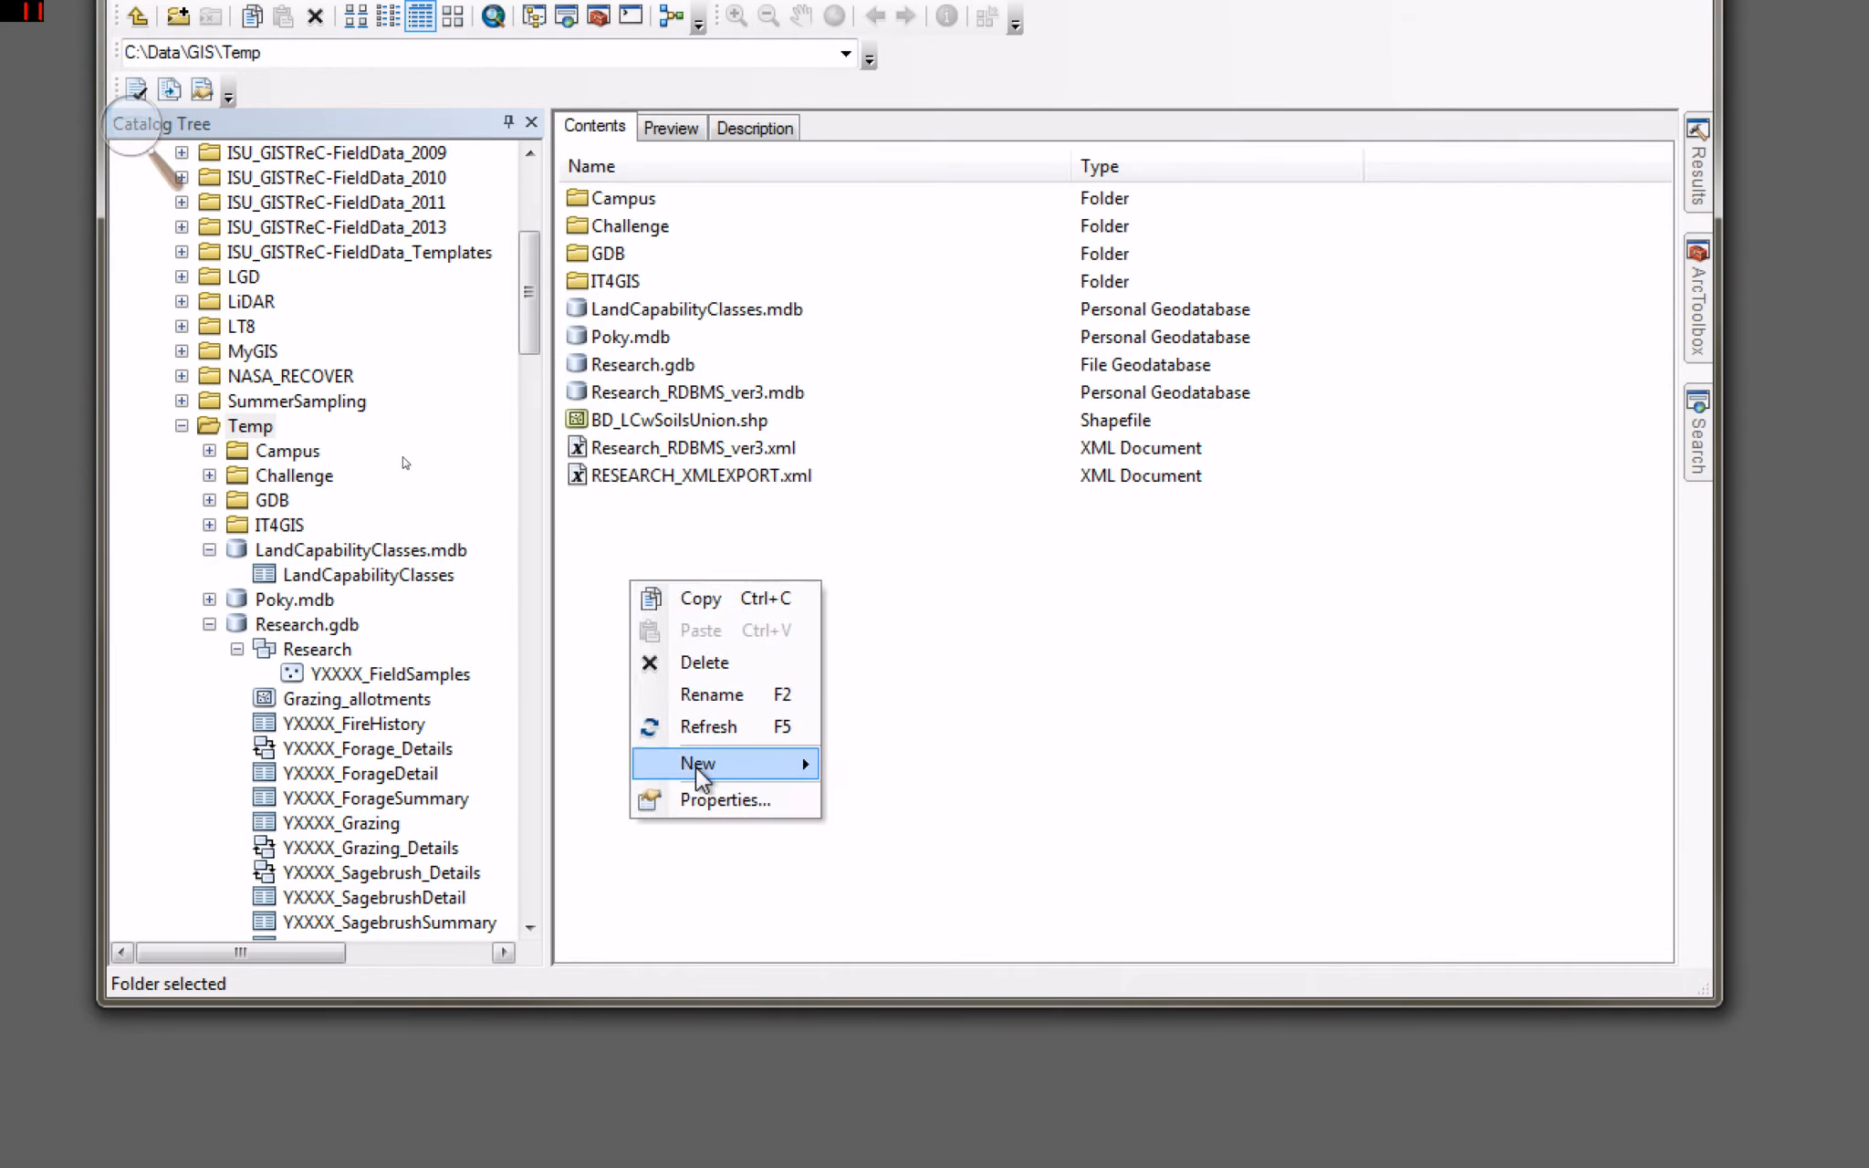
pyautogui.moveTo(702, 765)
pyautogui.click(913, 796)
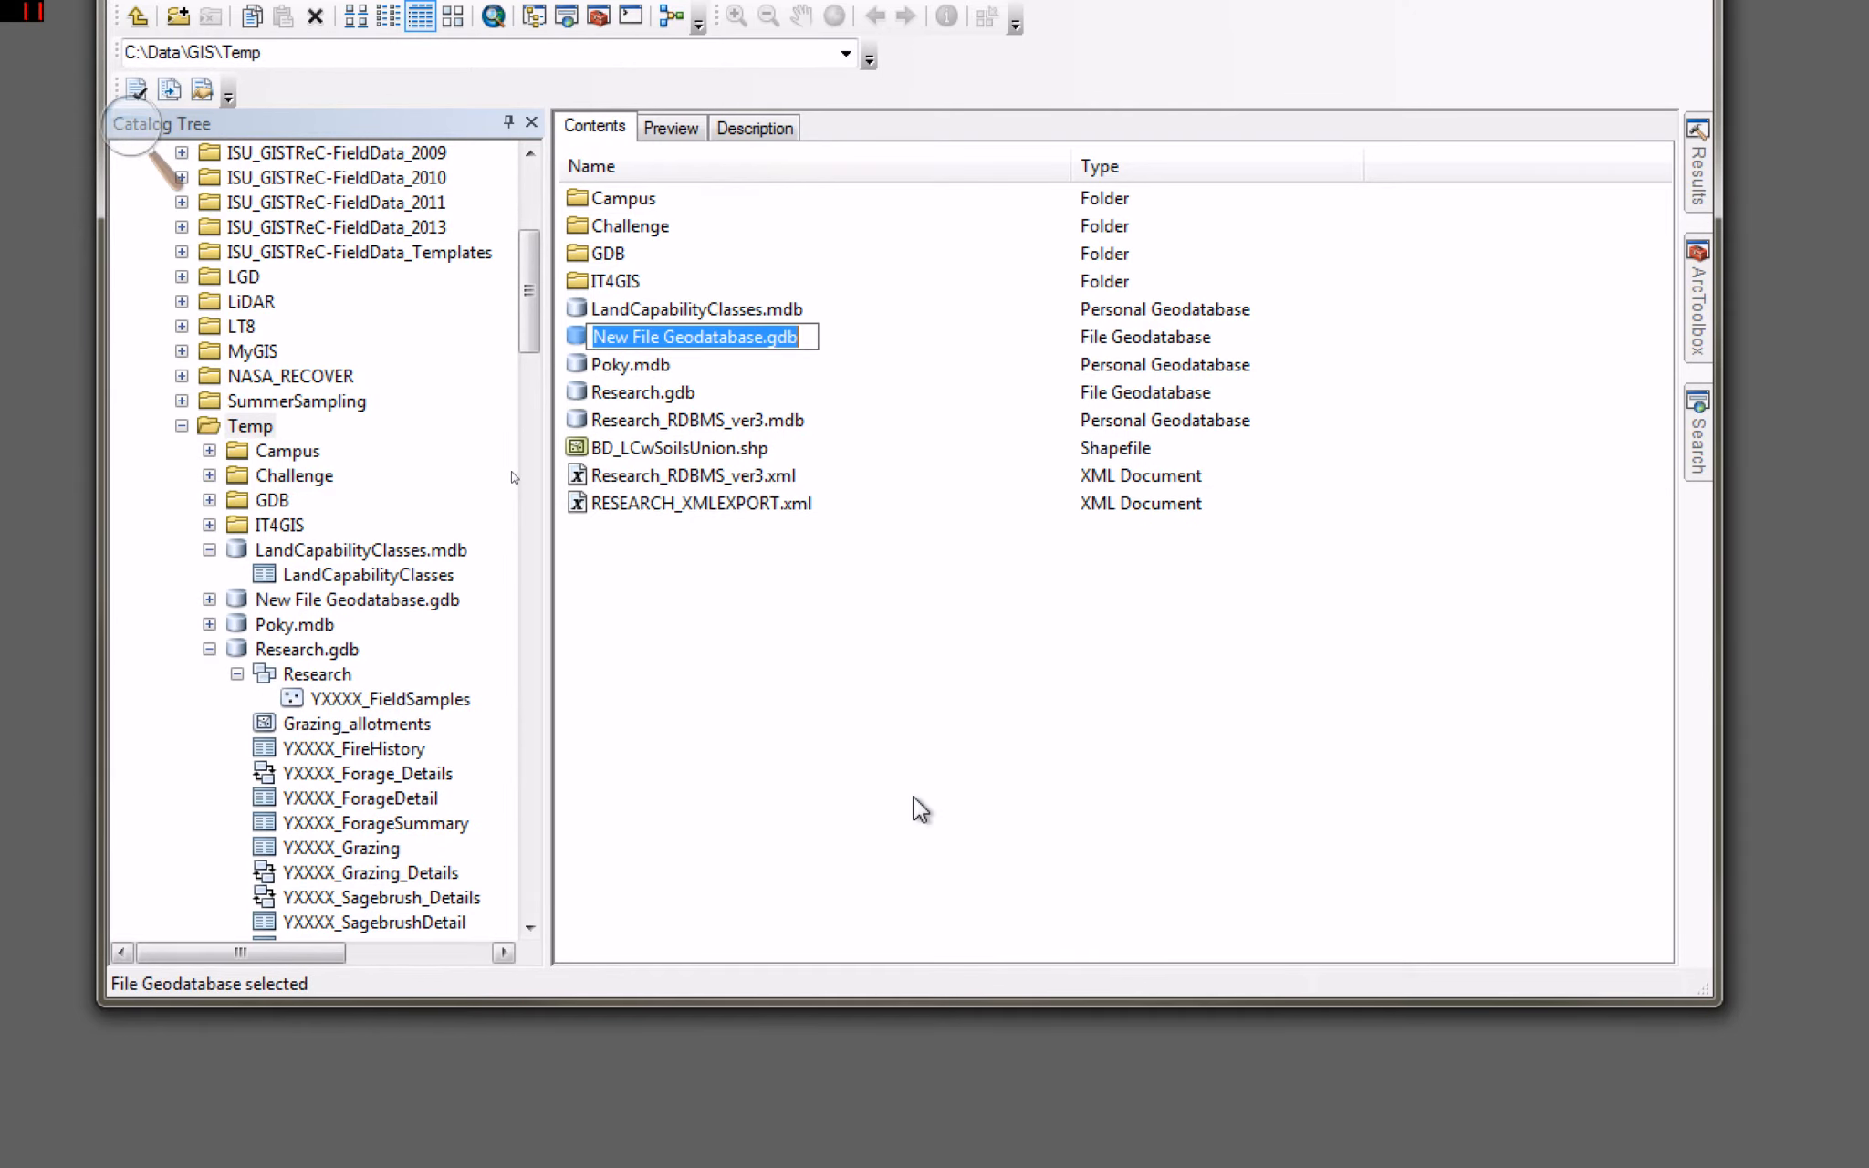
pyautogui.write('LCC')
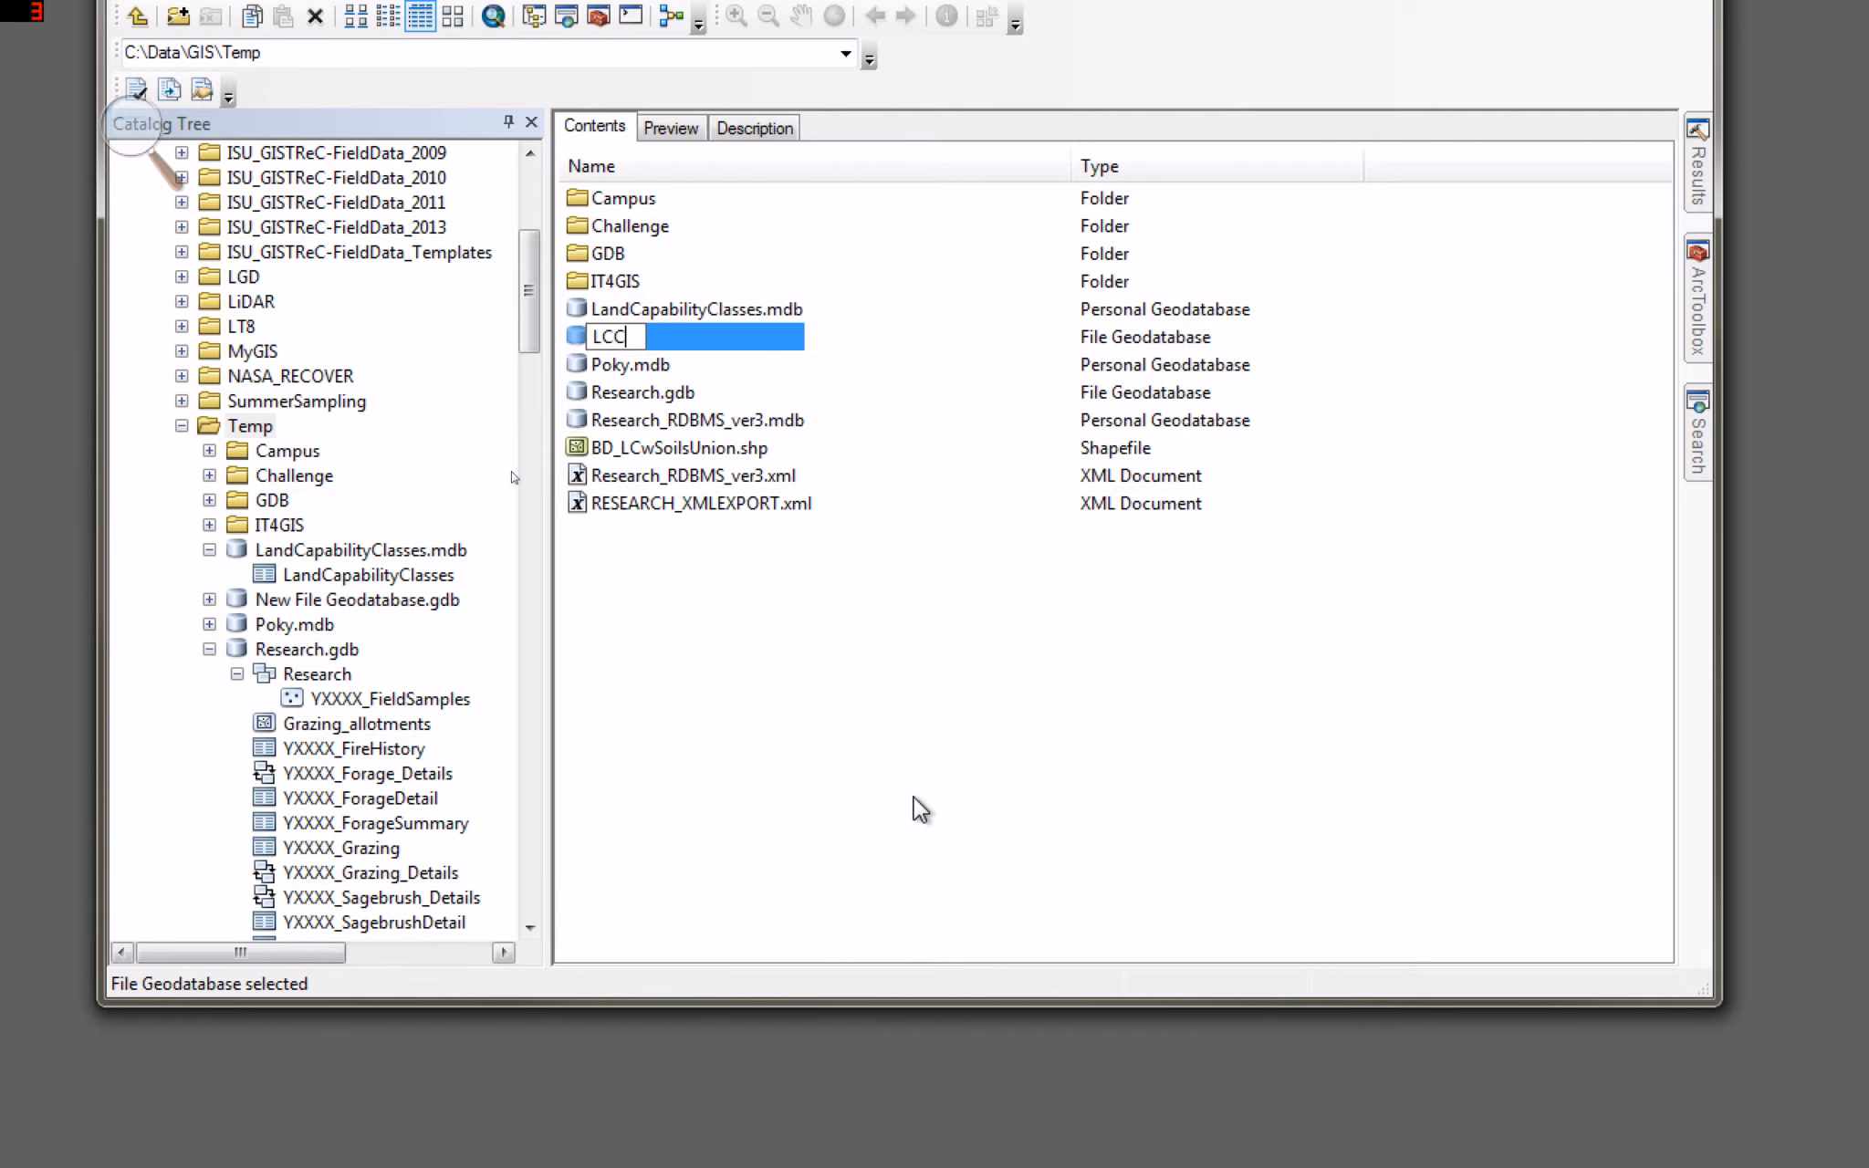
pyautogui.press('Return')
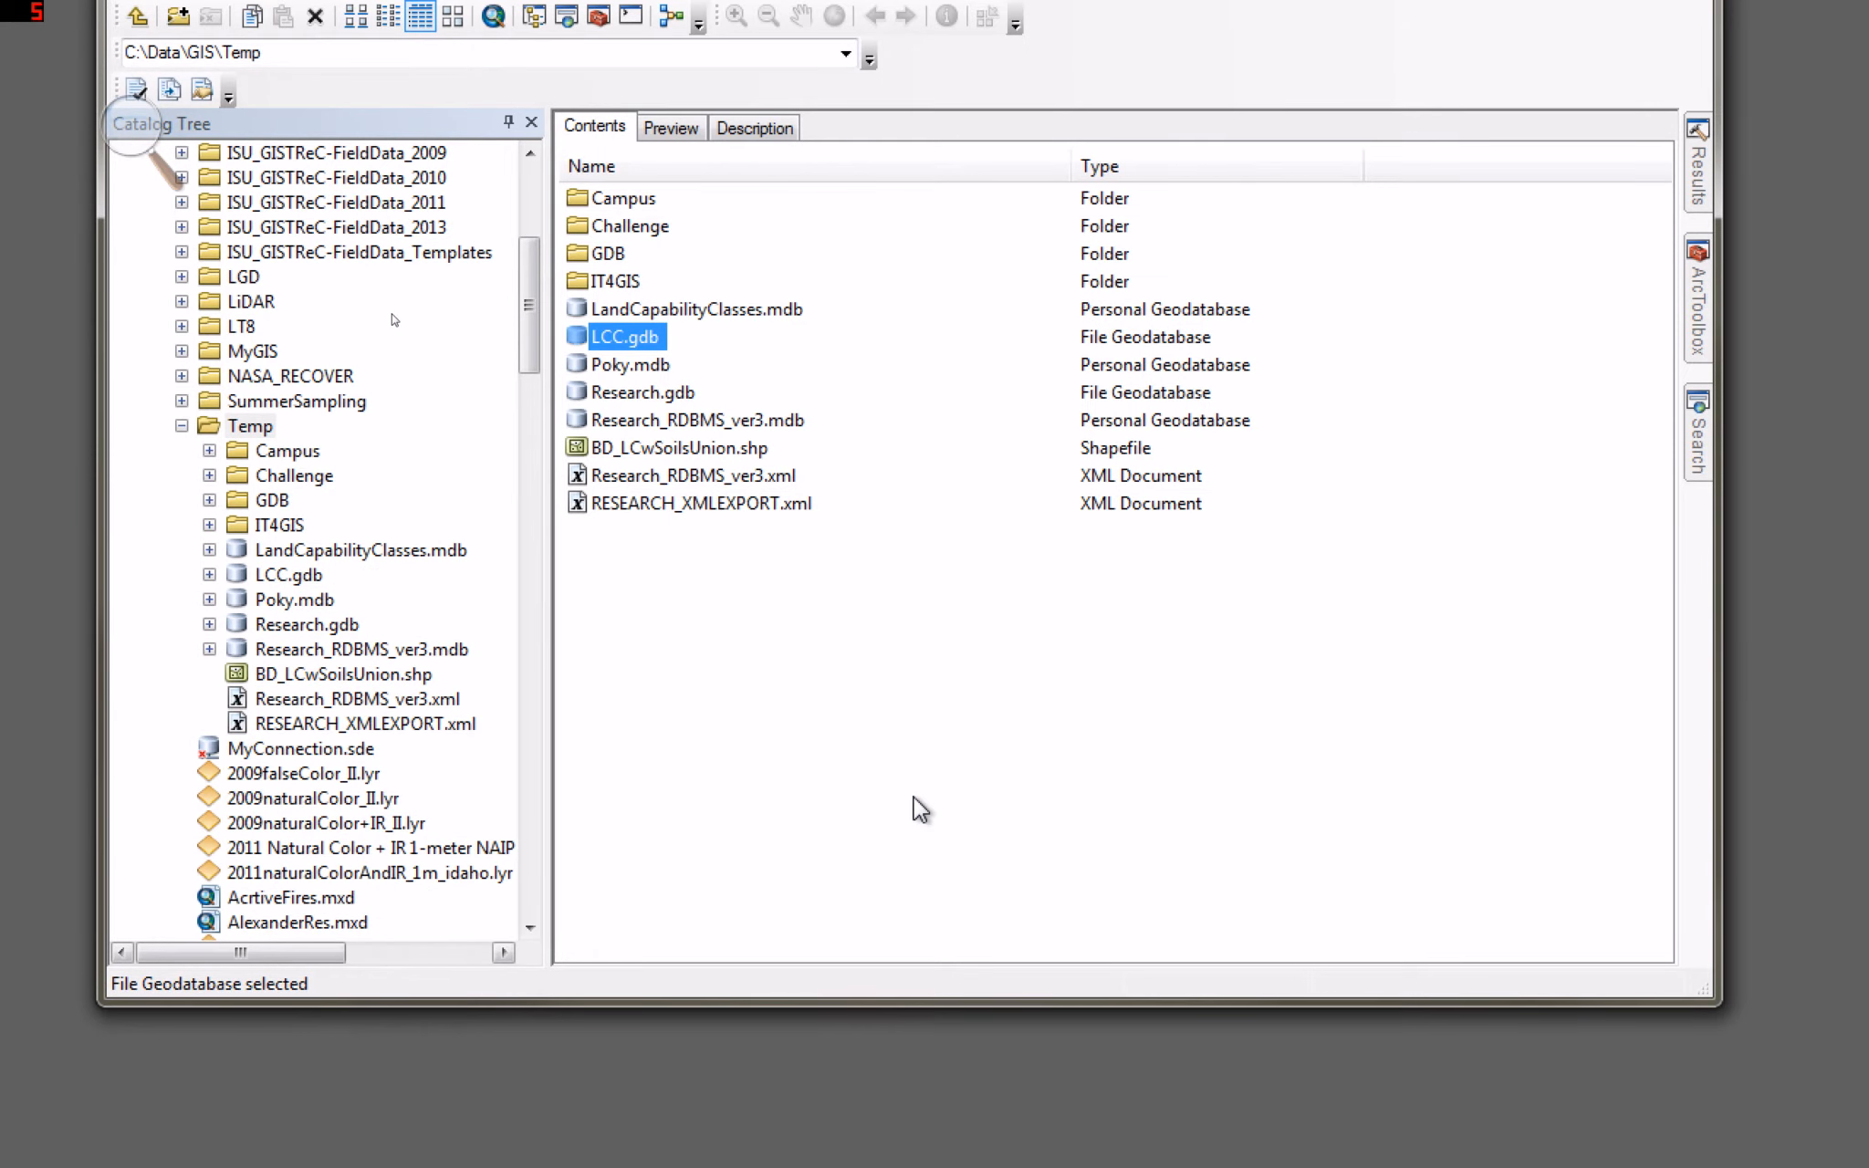
# Try to copy the LandCapabilityClasses table from LandCapabilityClasses.mdb directly into LCC.gdb, and dismiss the error.
pyautogui.click(614, 303)
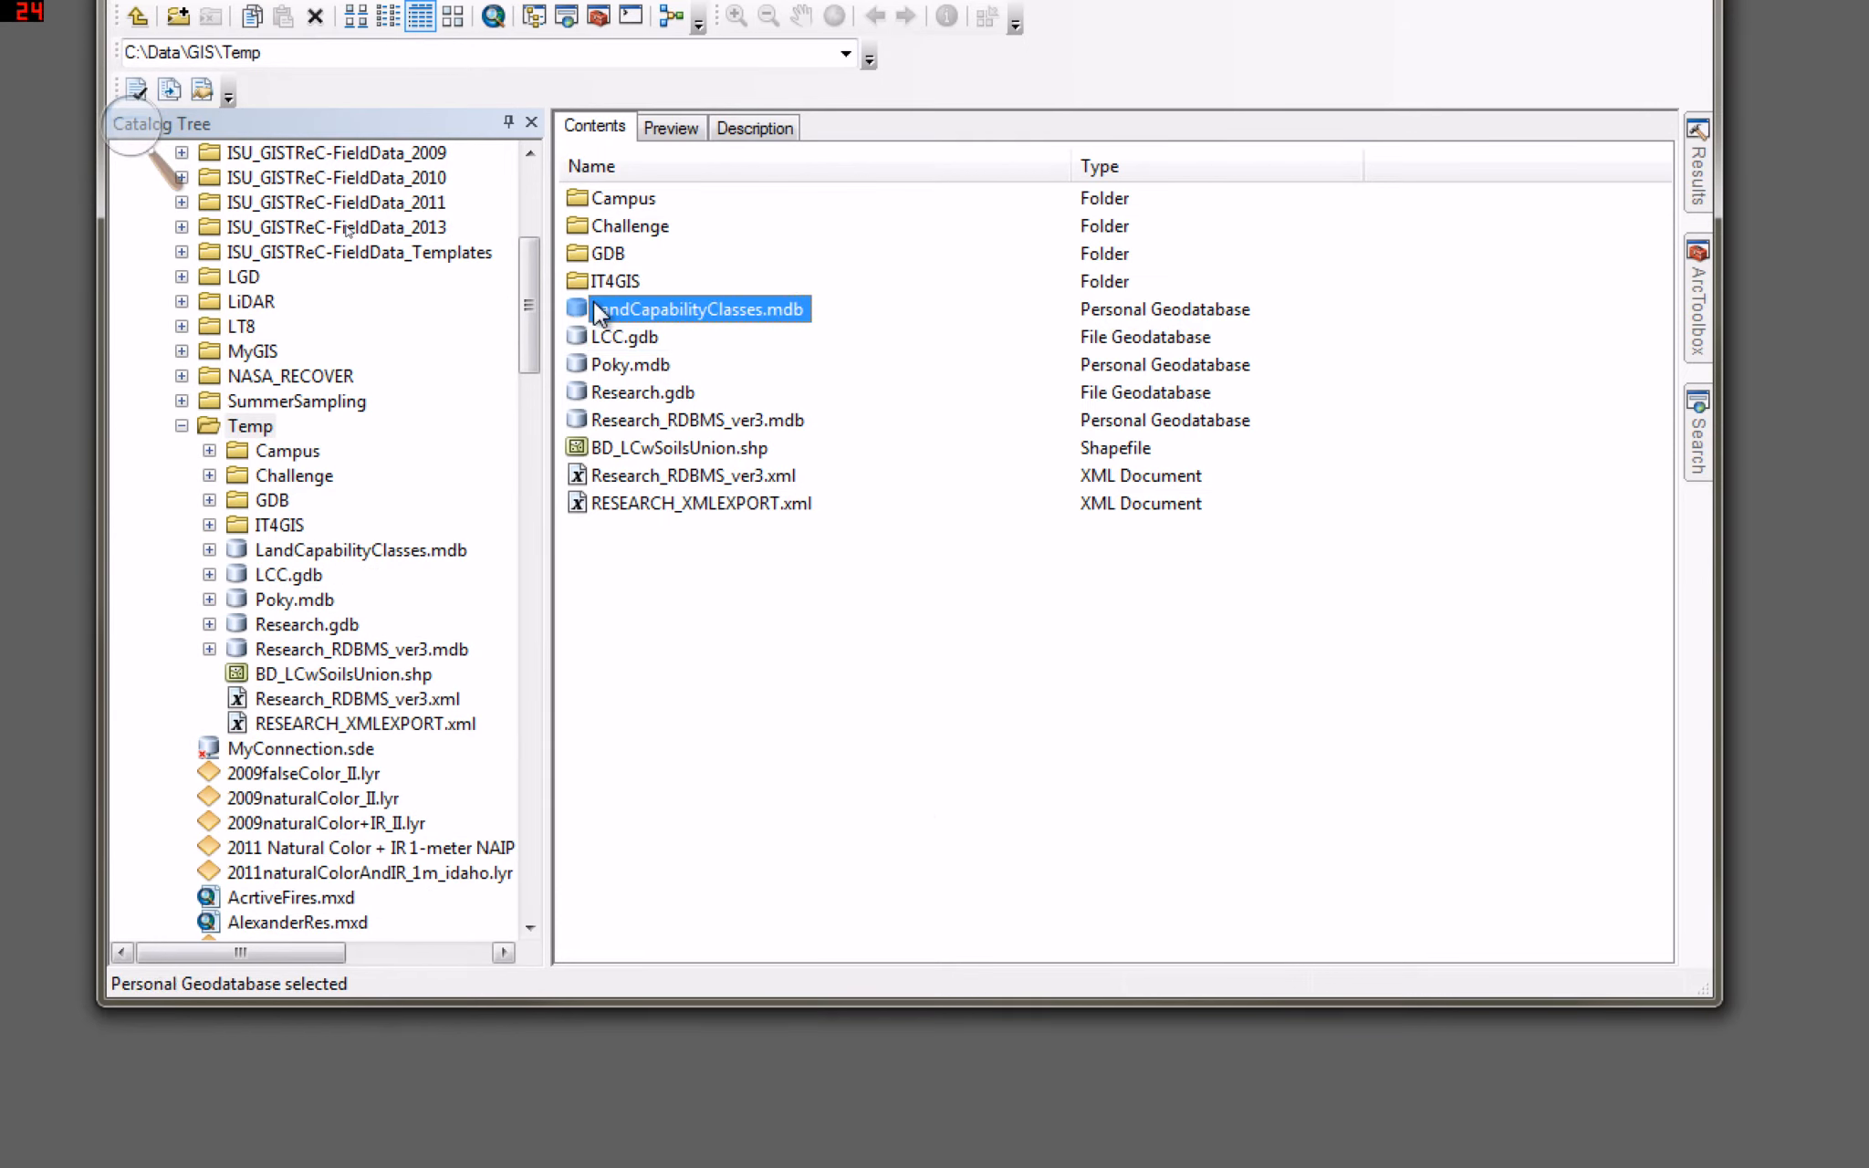
pyautogui.doubleClick(588, 306)
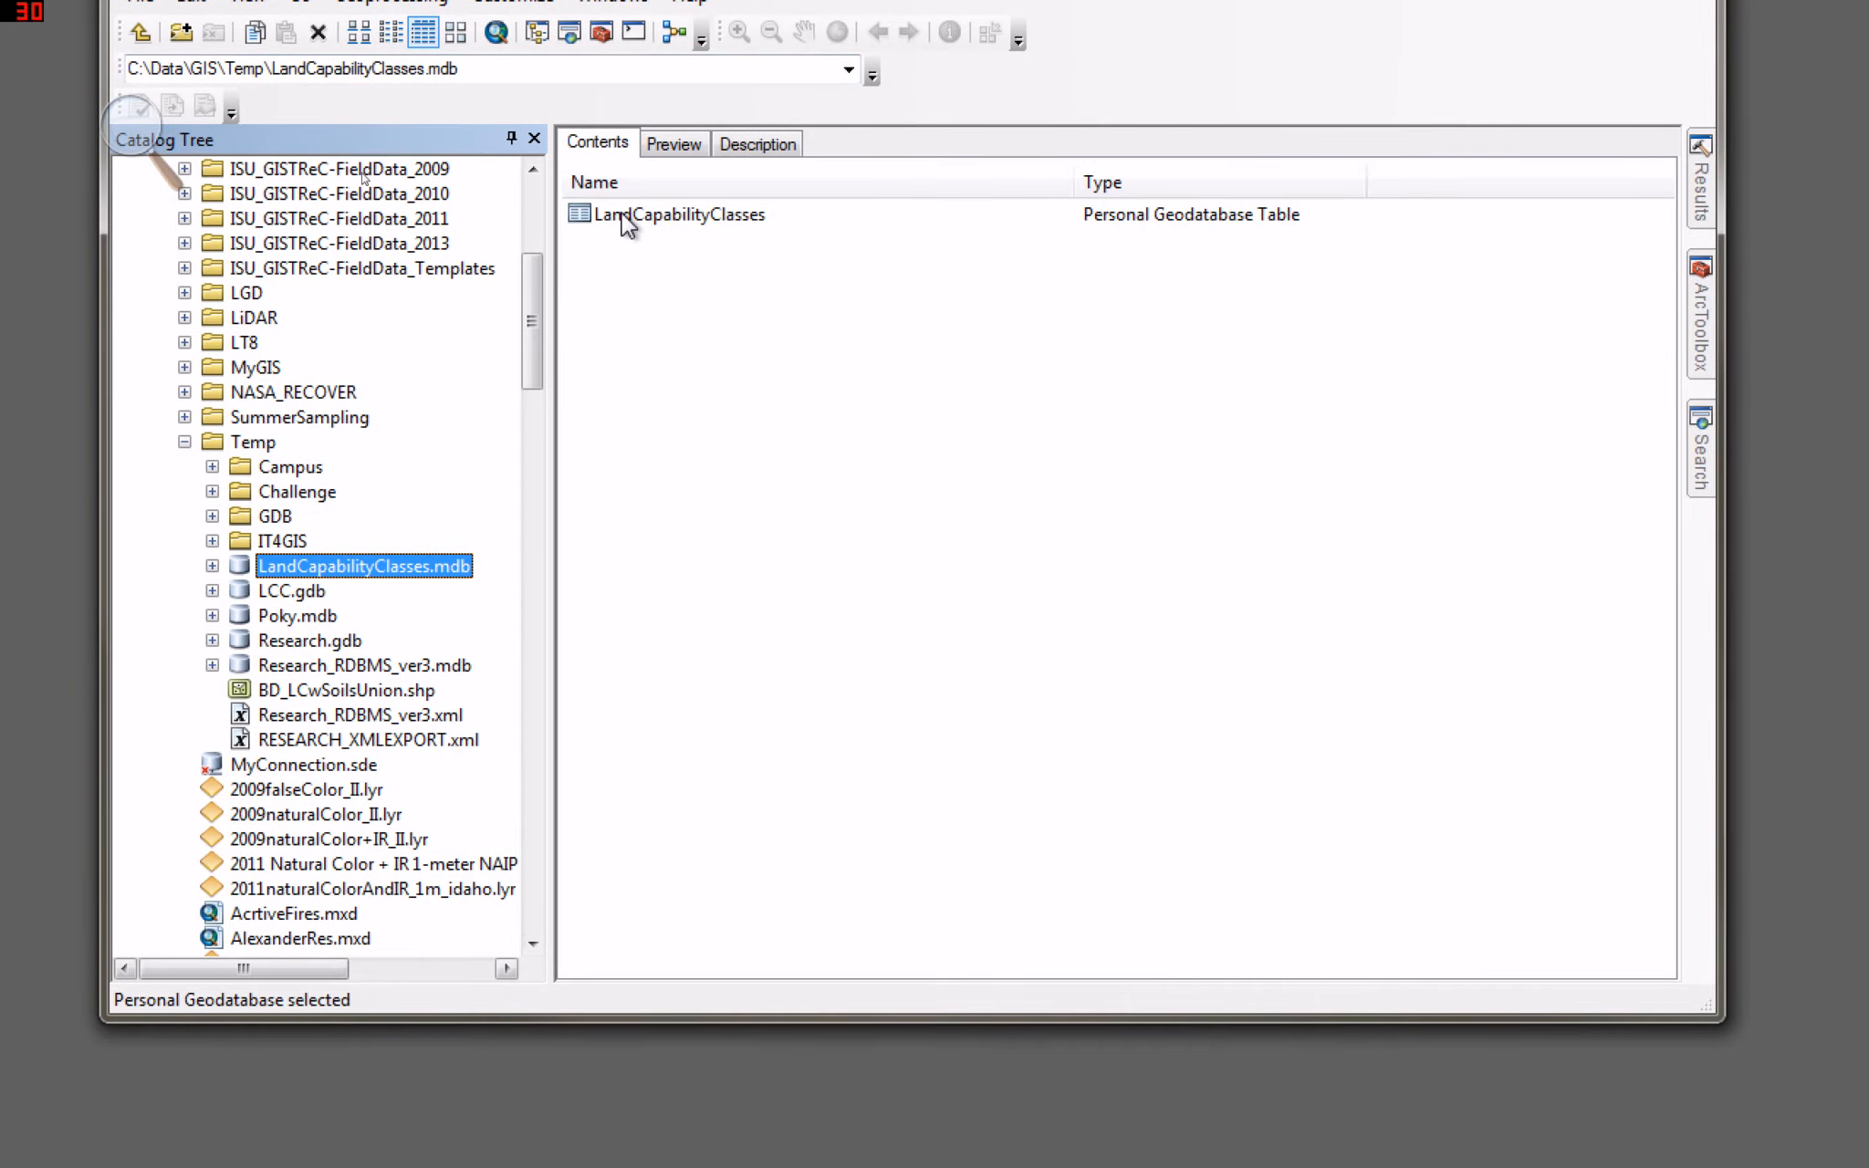
pyautogui.click(622, 218)
pyautogui.moveTo(622, 224); pyautogui.dragTo(312, 594)
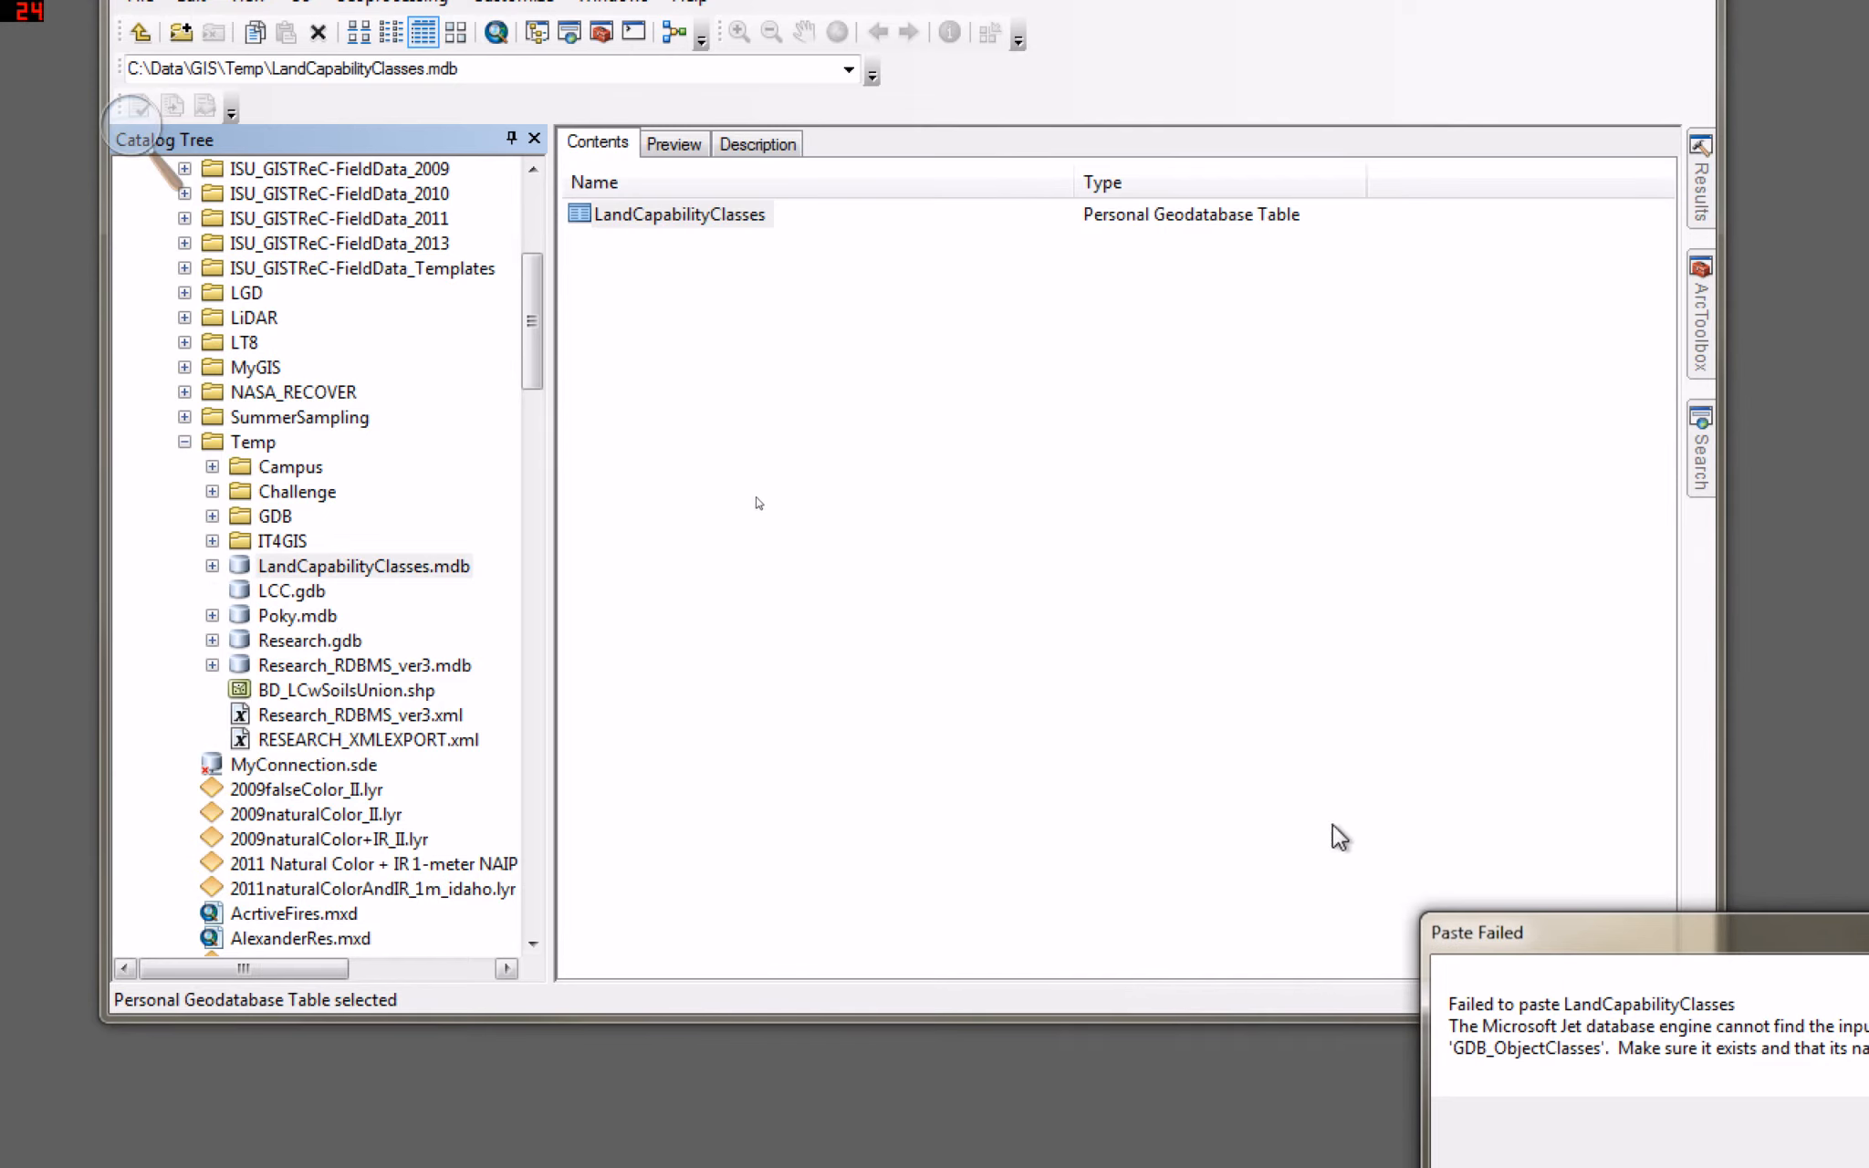
pyautogui.moveTo(1553, 941); pyautogui.dragTo(459, 301)
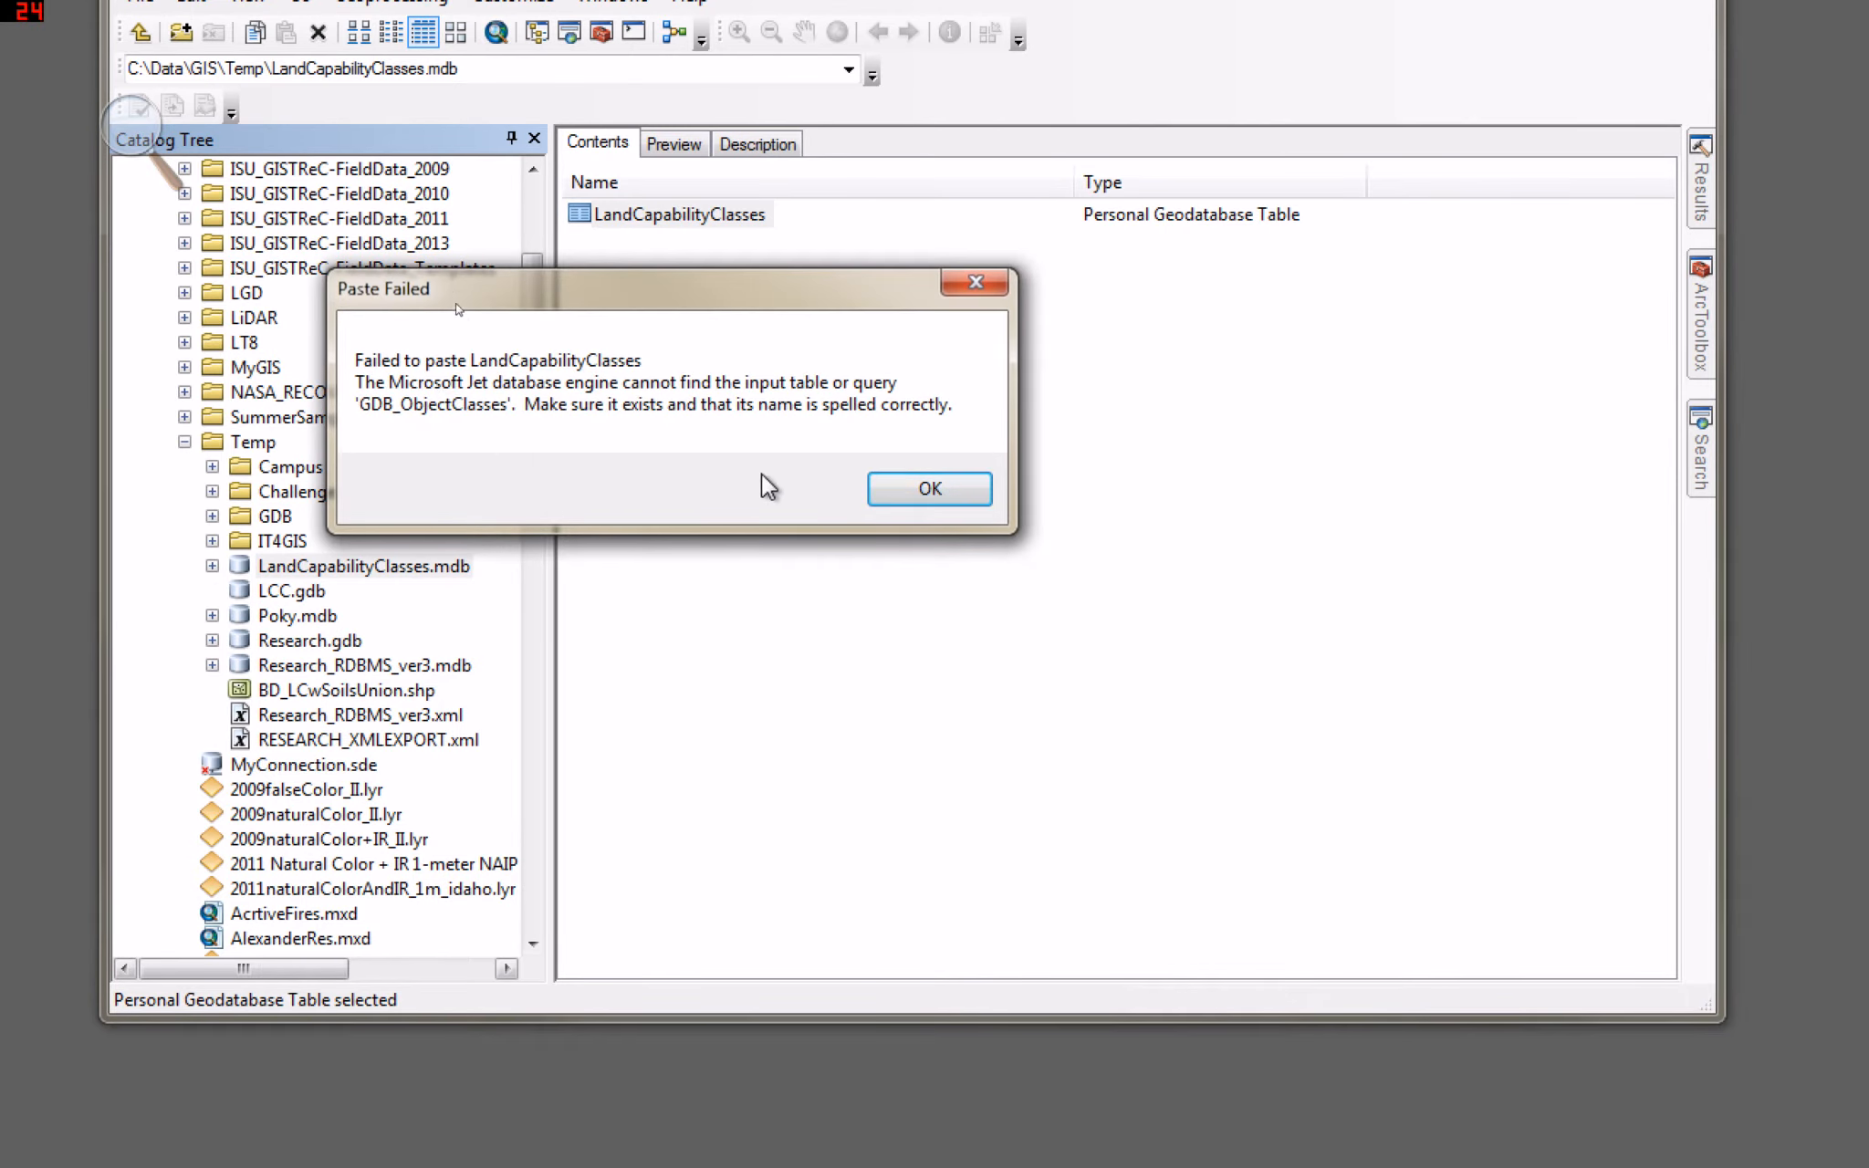
pyautogui.click(933, 490)
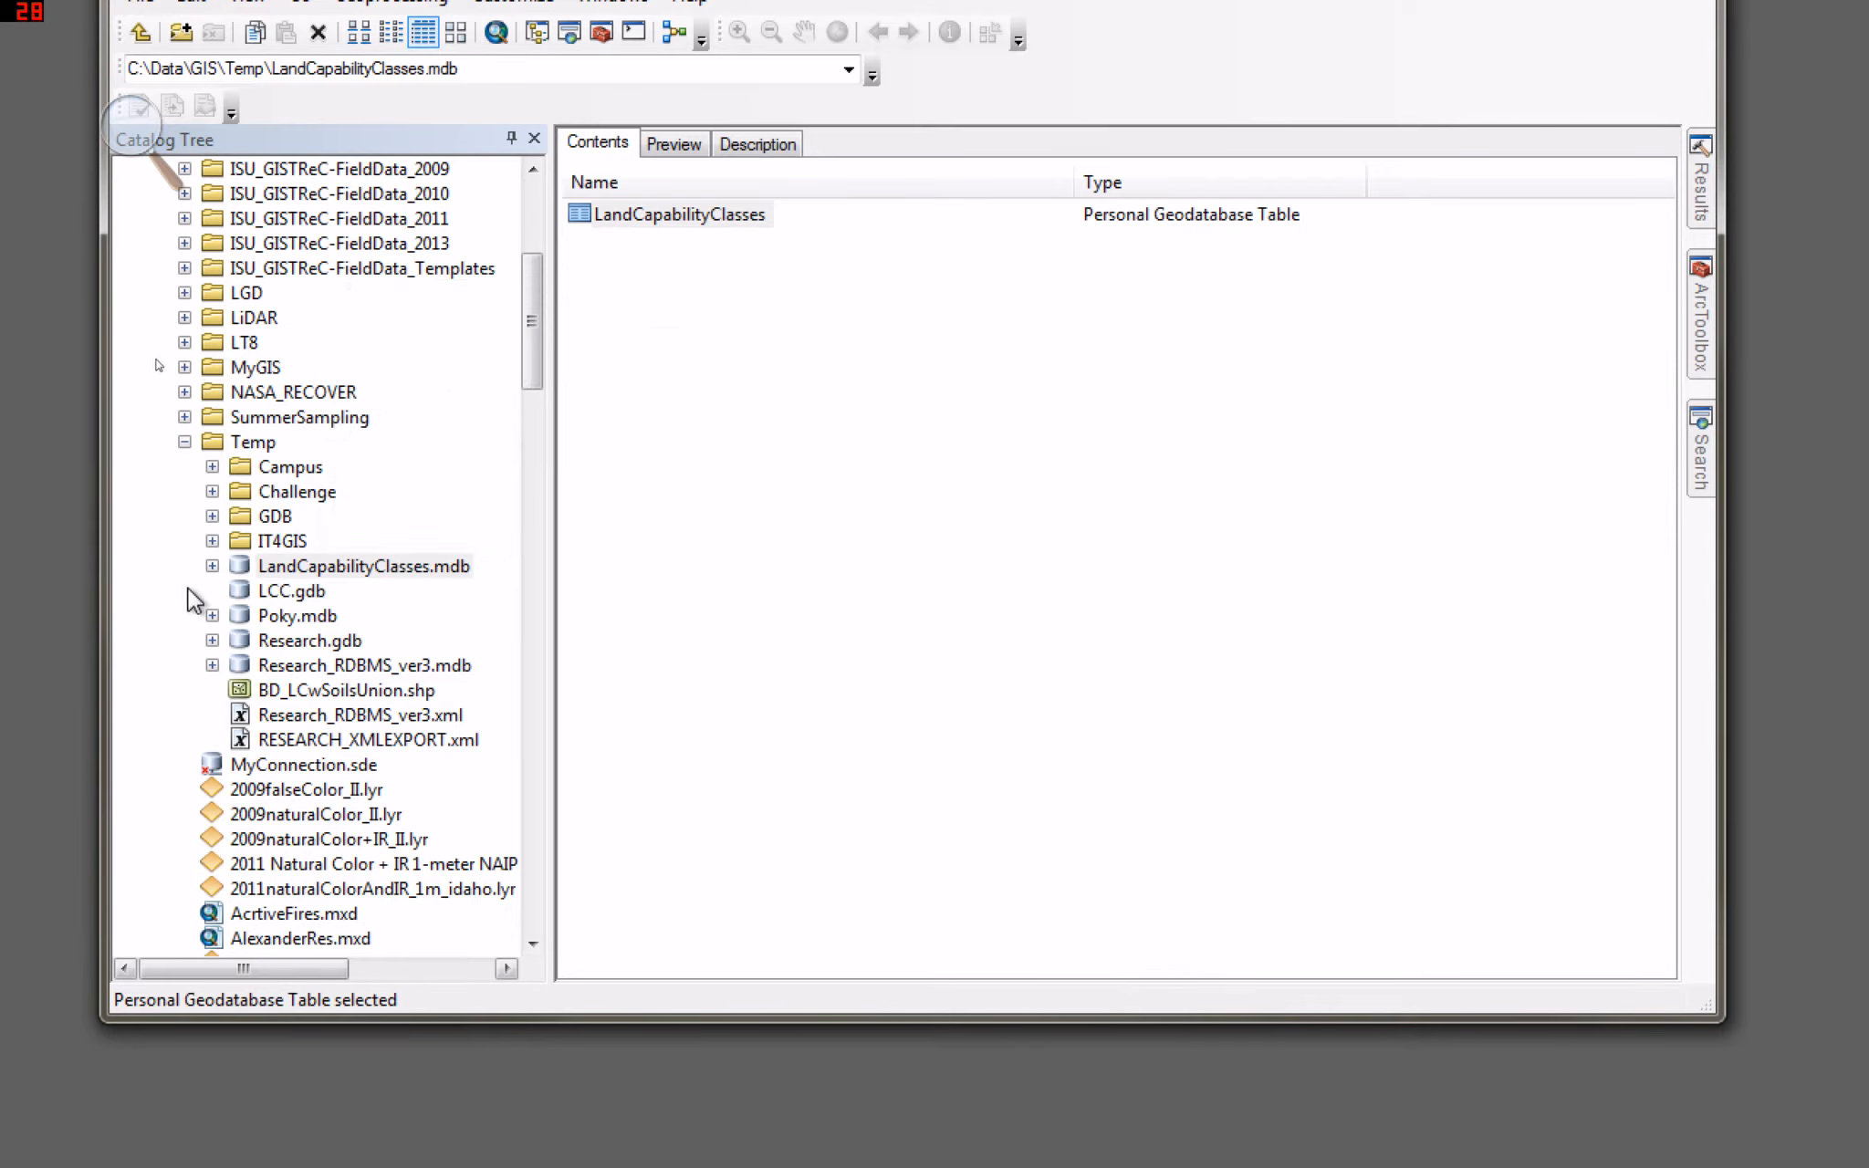
# Start a single-table export of the LandCapabilityClasses table to a geodatabase with the Table to Table tool.
pyautogui.click(618, 221)
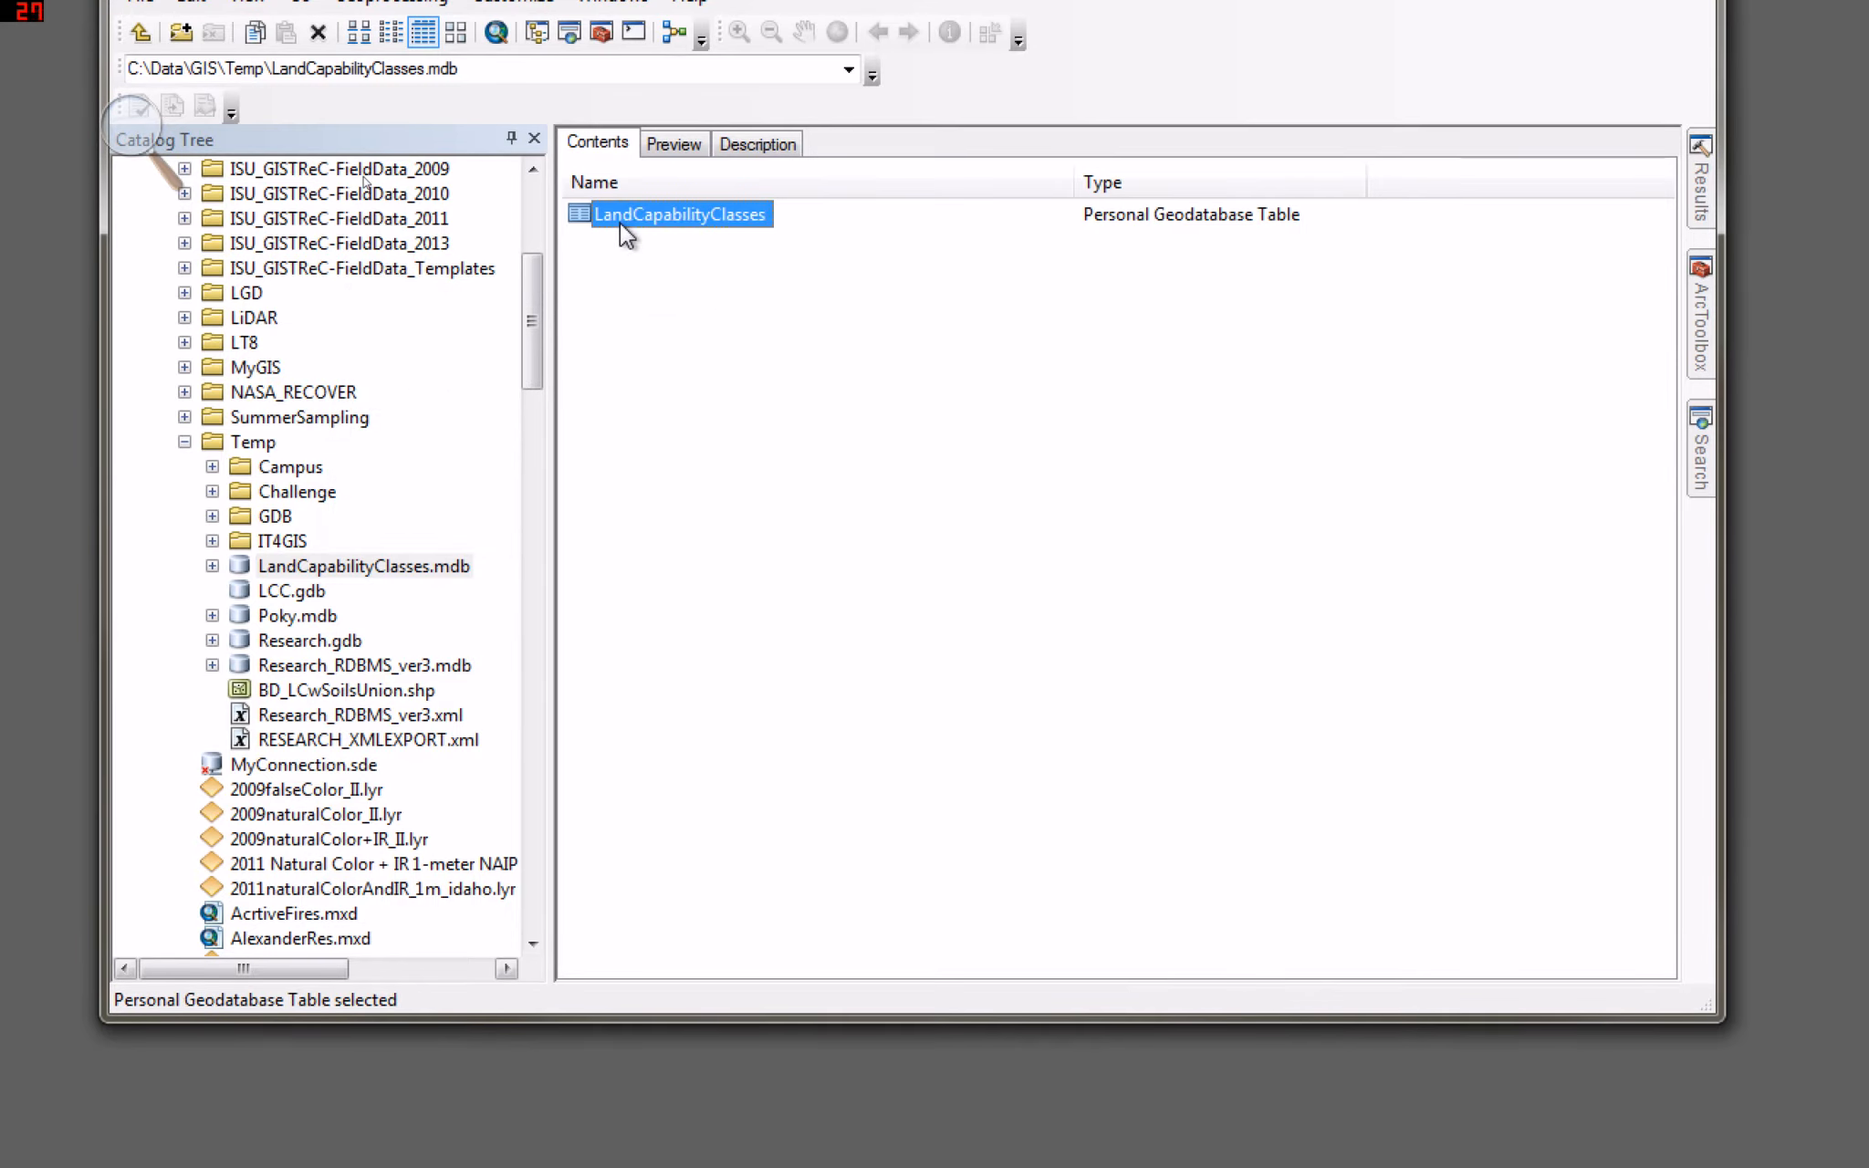
pyautogui.rightClick(619, 222)
pyautogui.moveTo(690, 383)
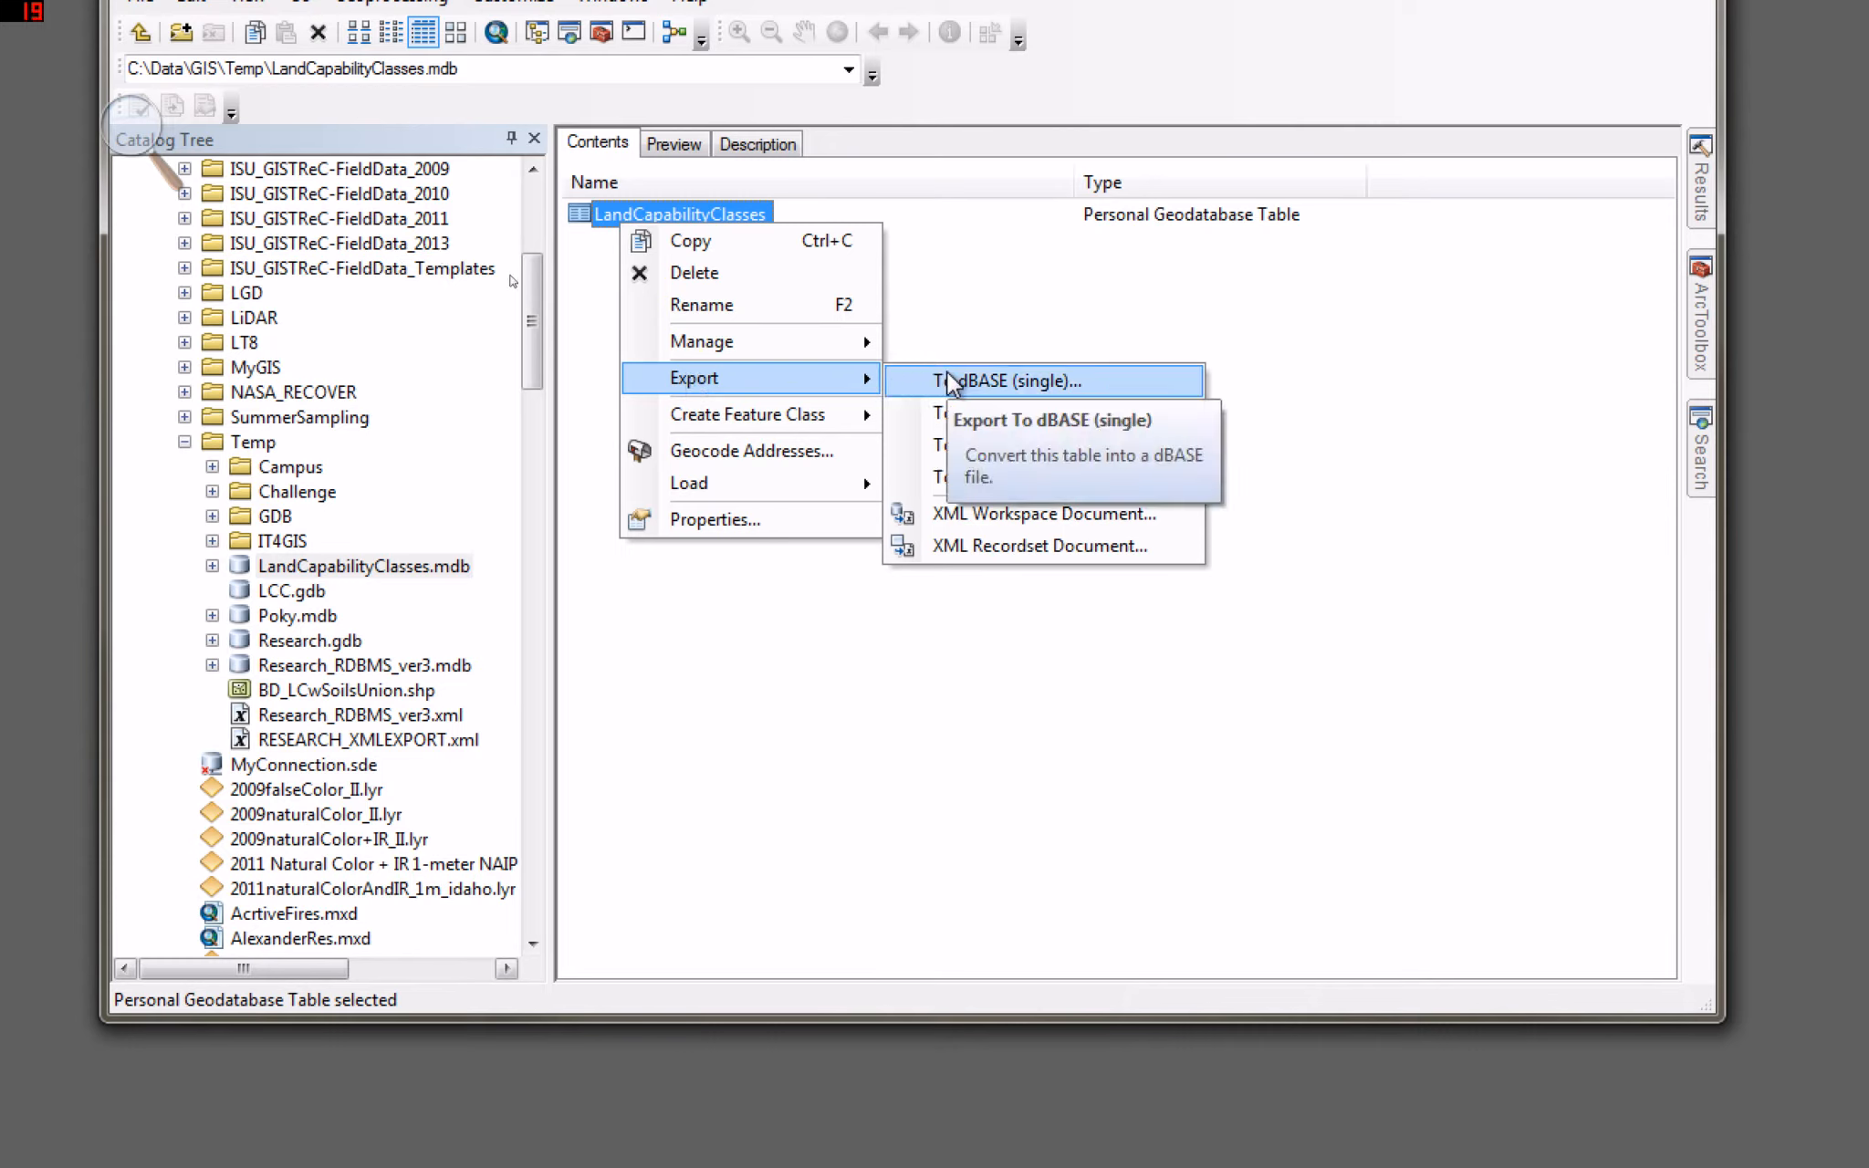
pyautogui.click(984, 449)
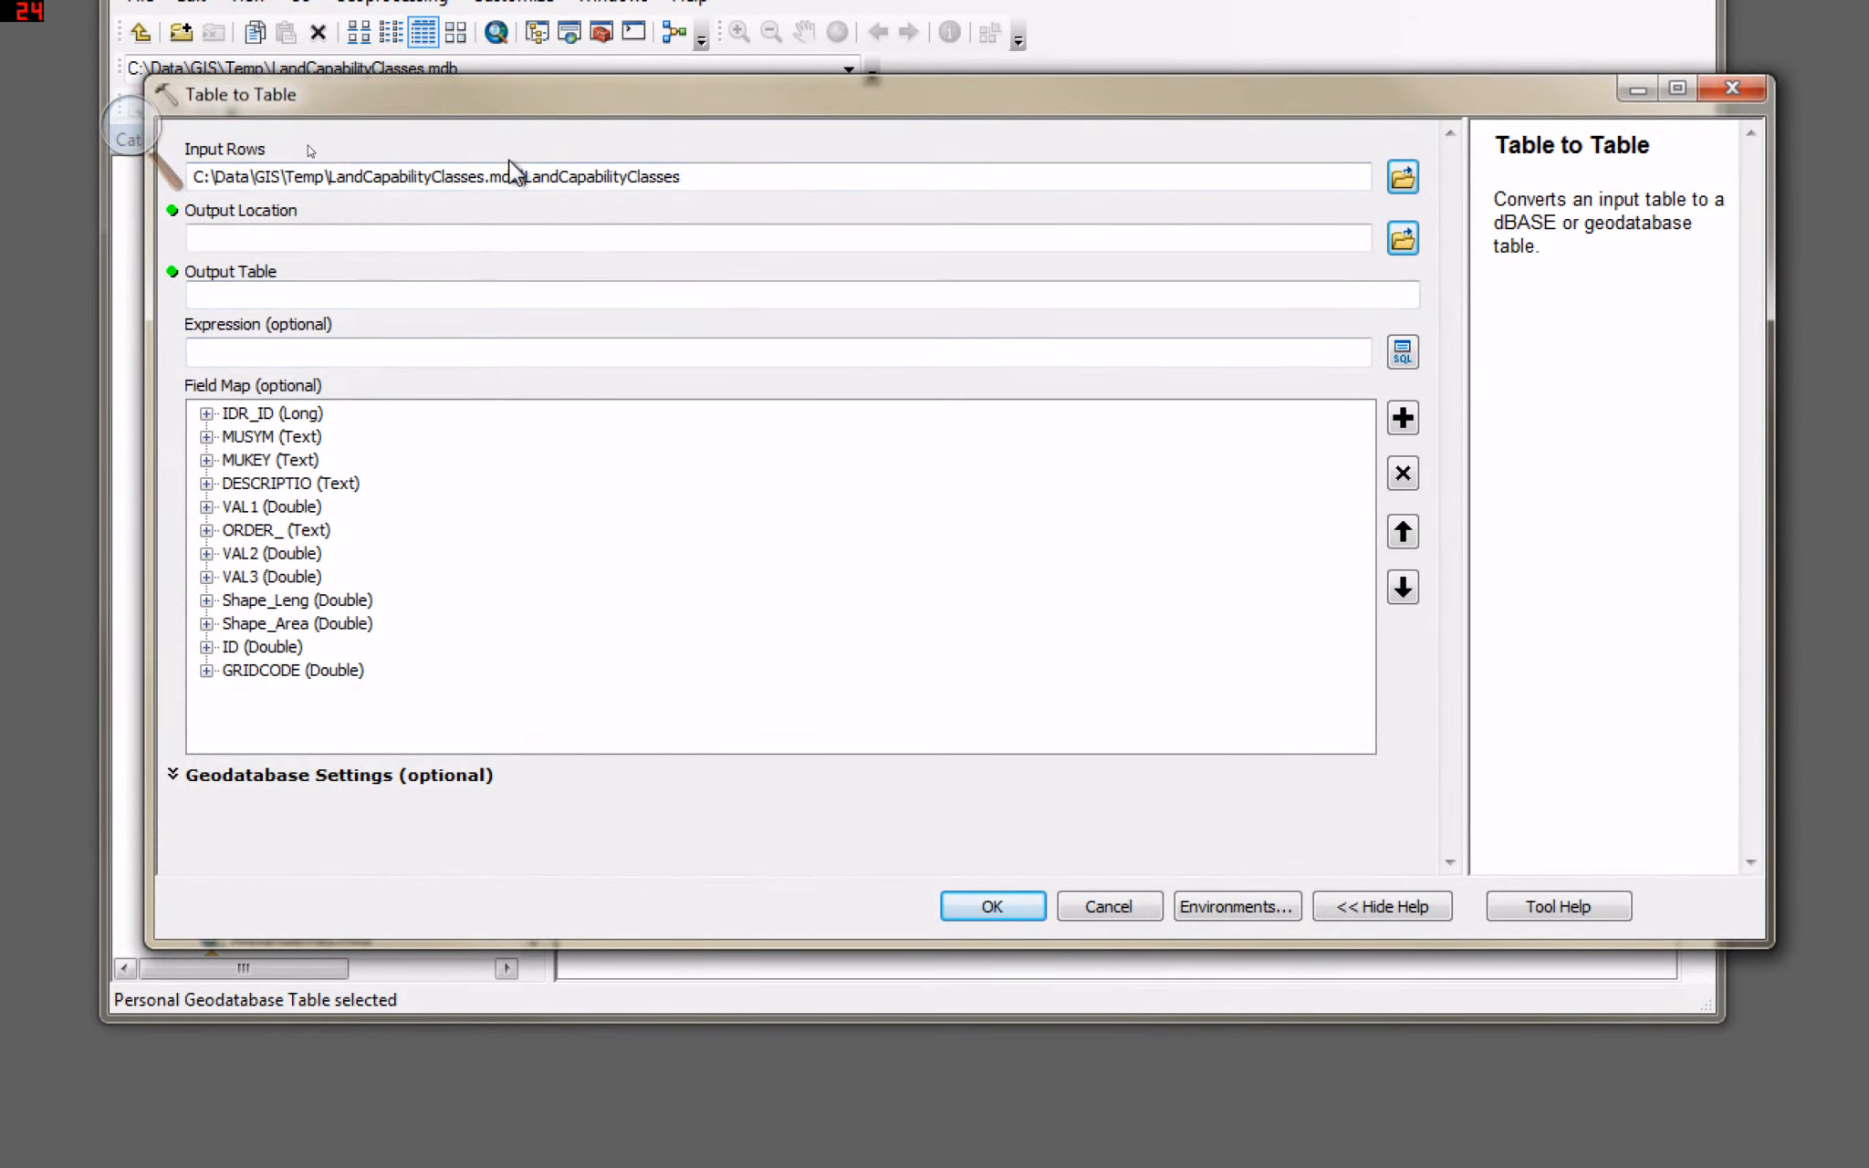
# Set the output location to LCC.gdb in C:\Data\GIS\Temp and name the output table "Table".
pyautogui.click(1403, 238)
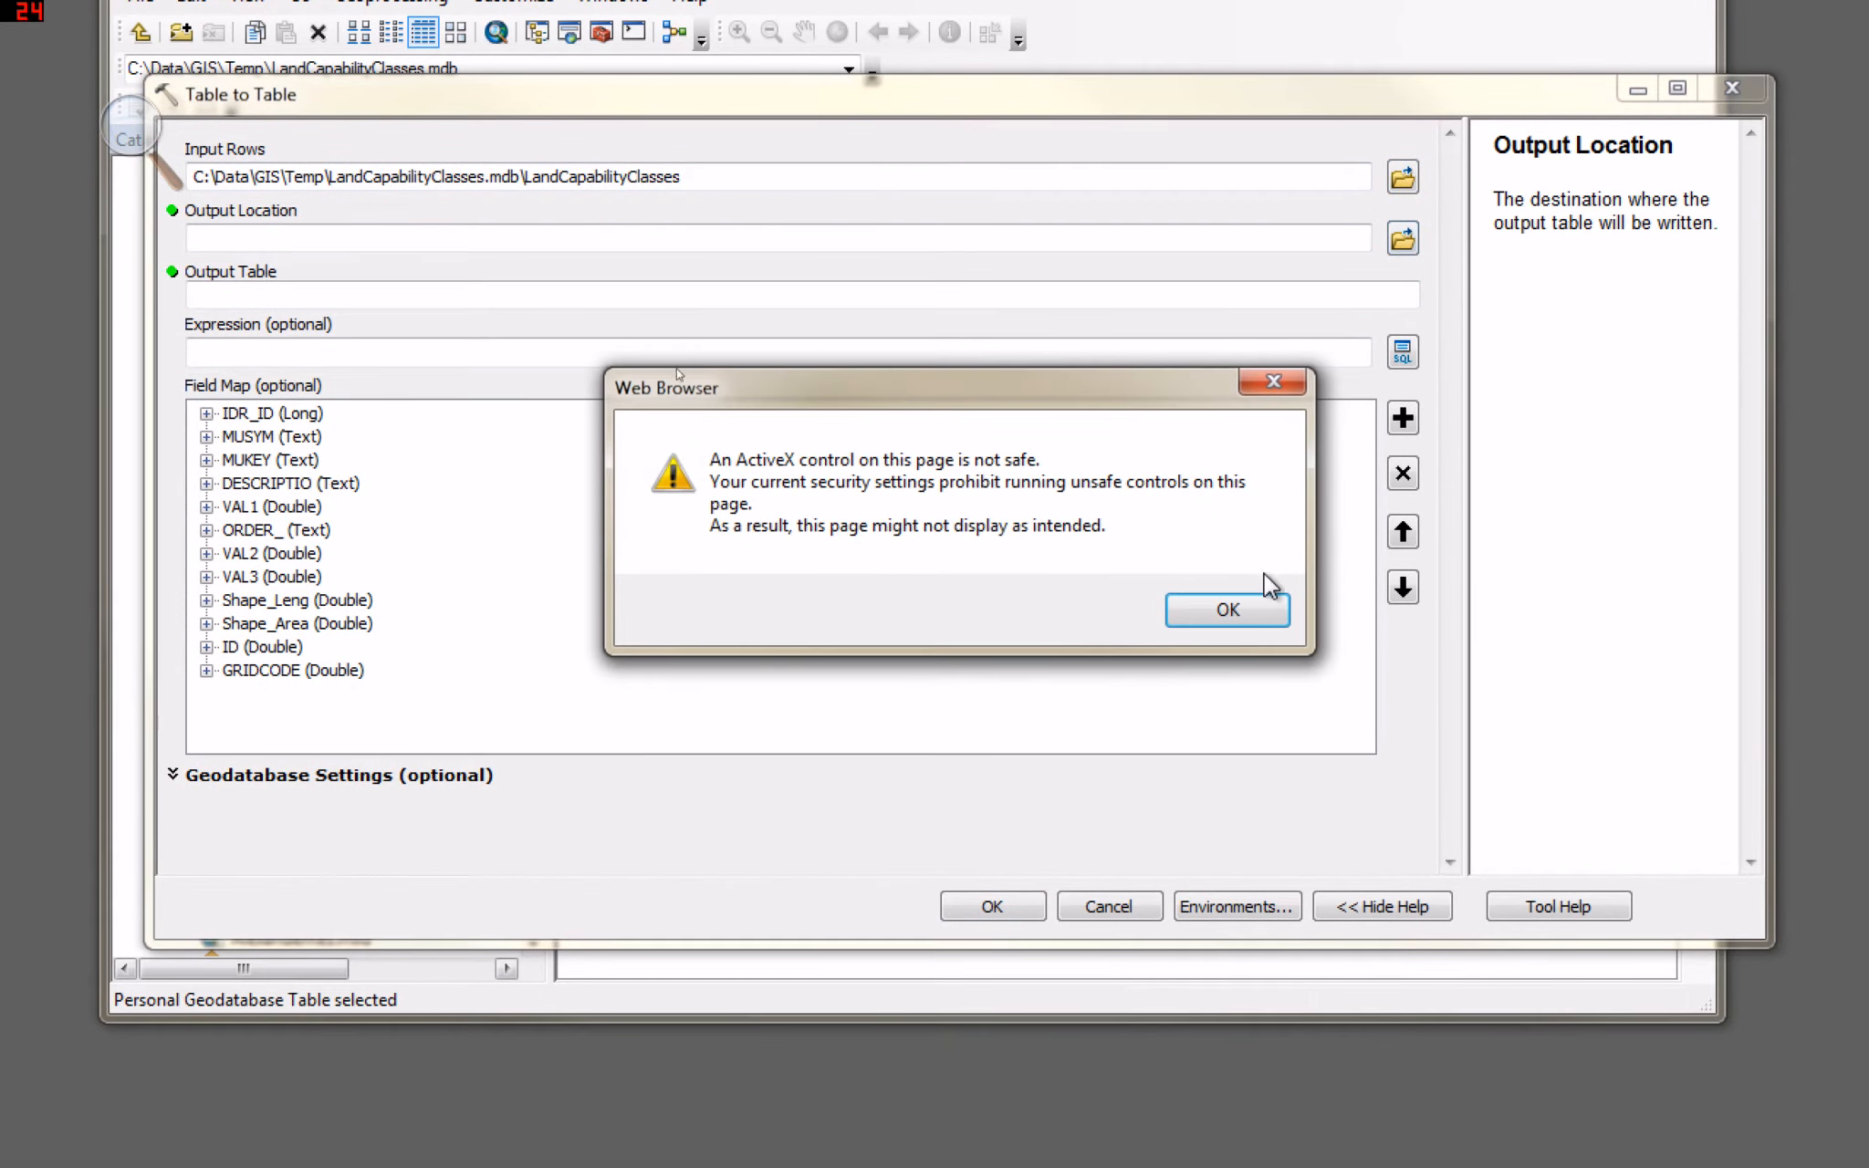
pyautogui.click(1256, 585)
pyautogui.click(1403, 239)
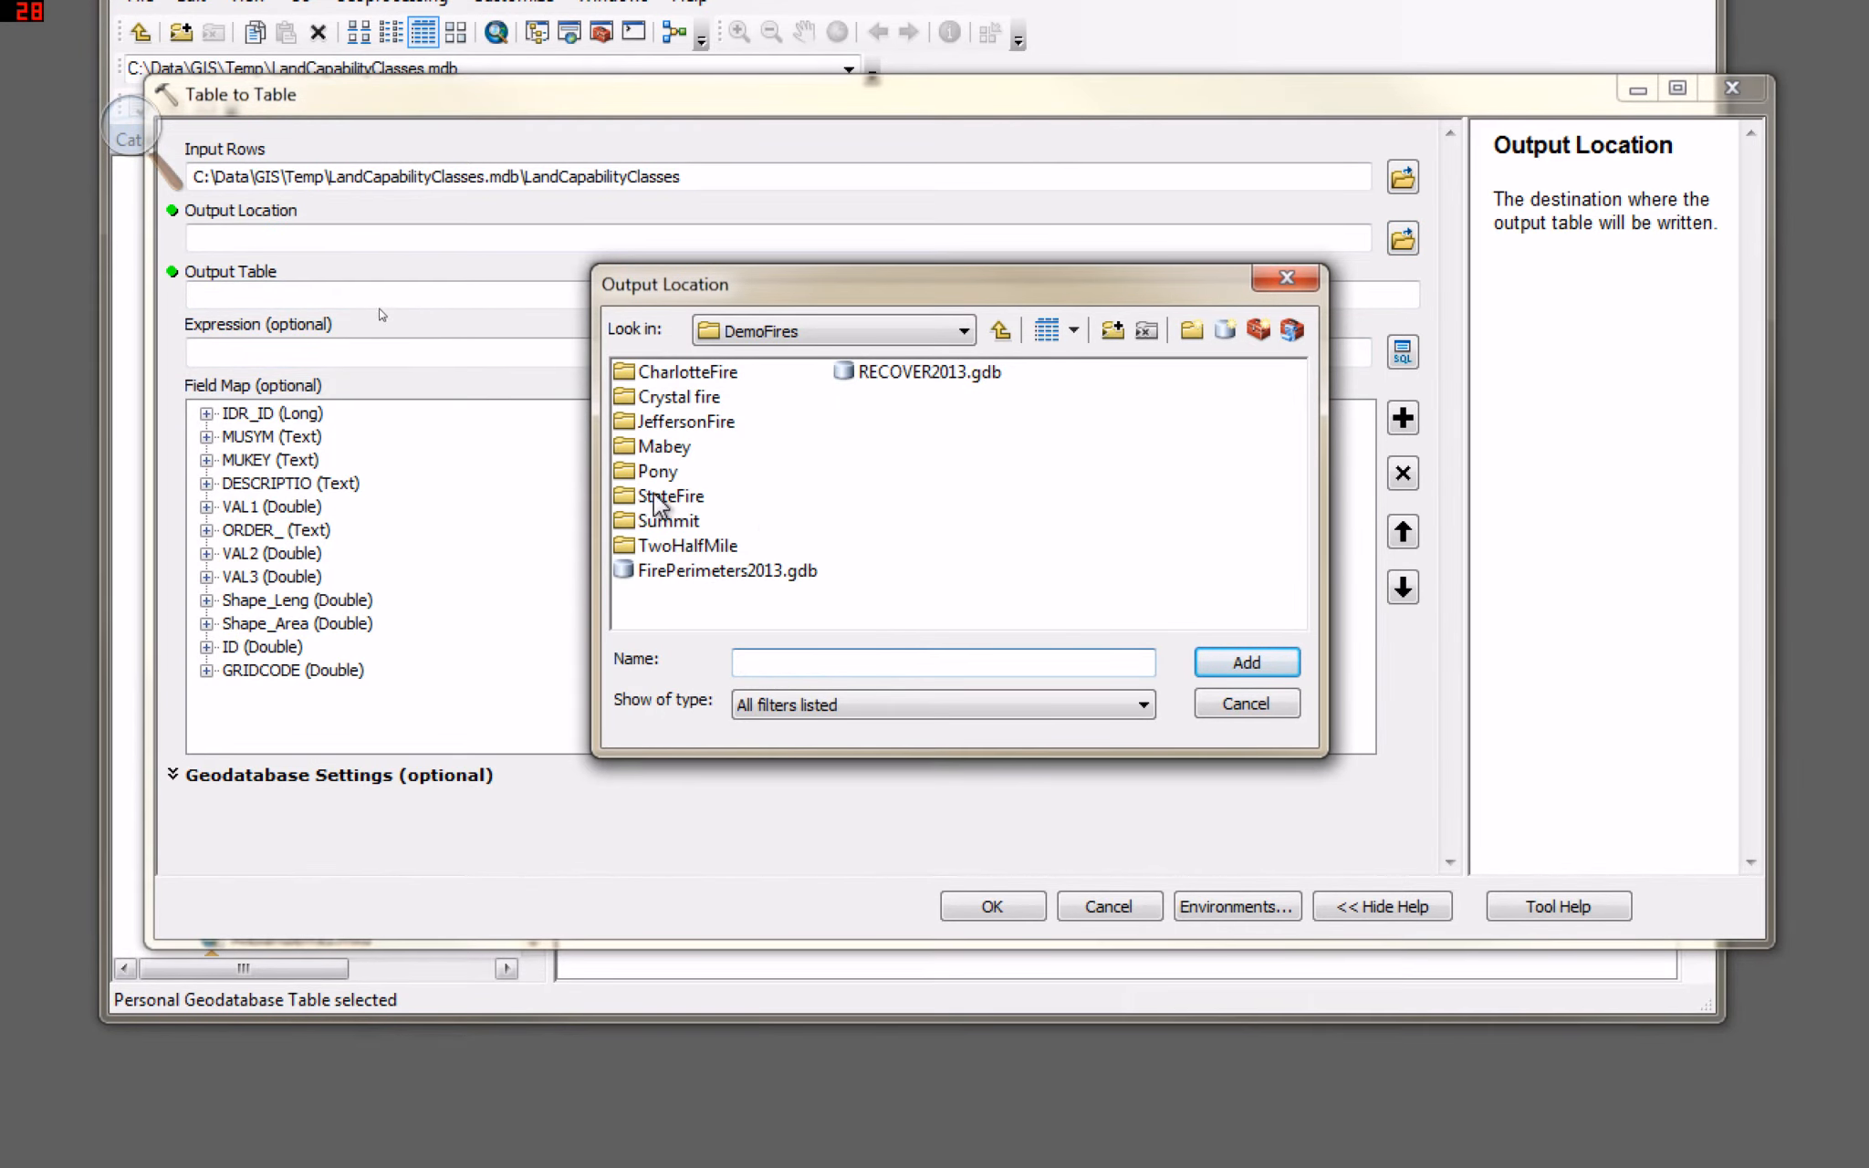
pyautogui.click(963, 333)
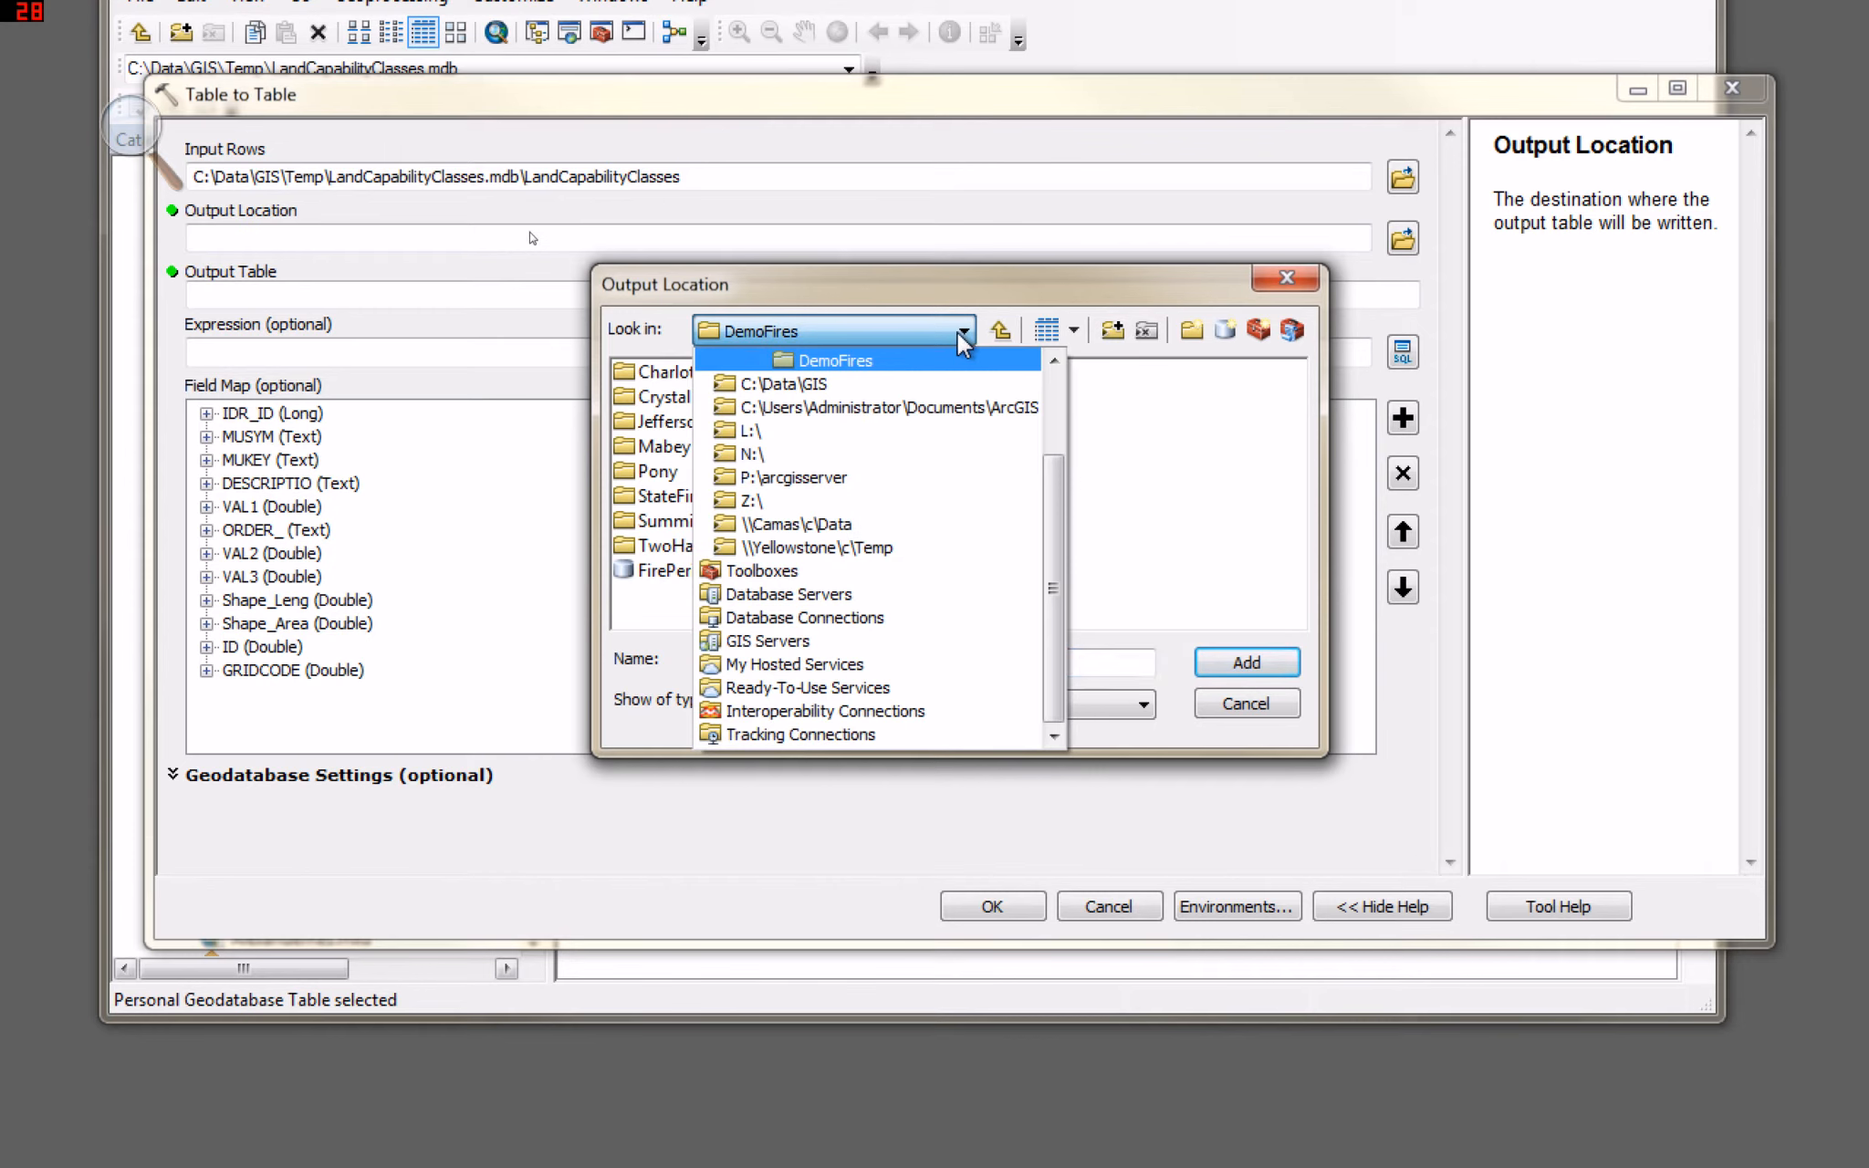
pyautogui.click(820, 384)
pyautogui.click(1171, 619)
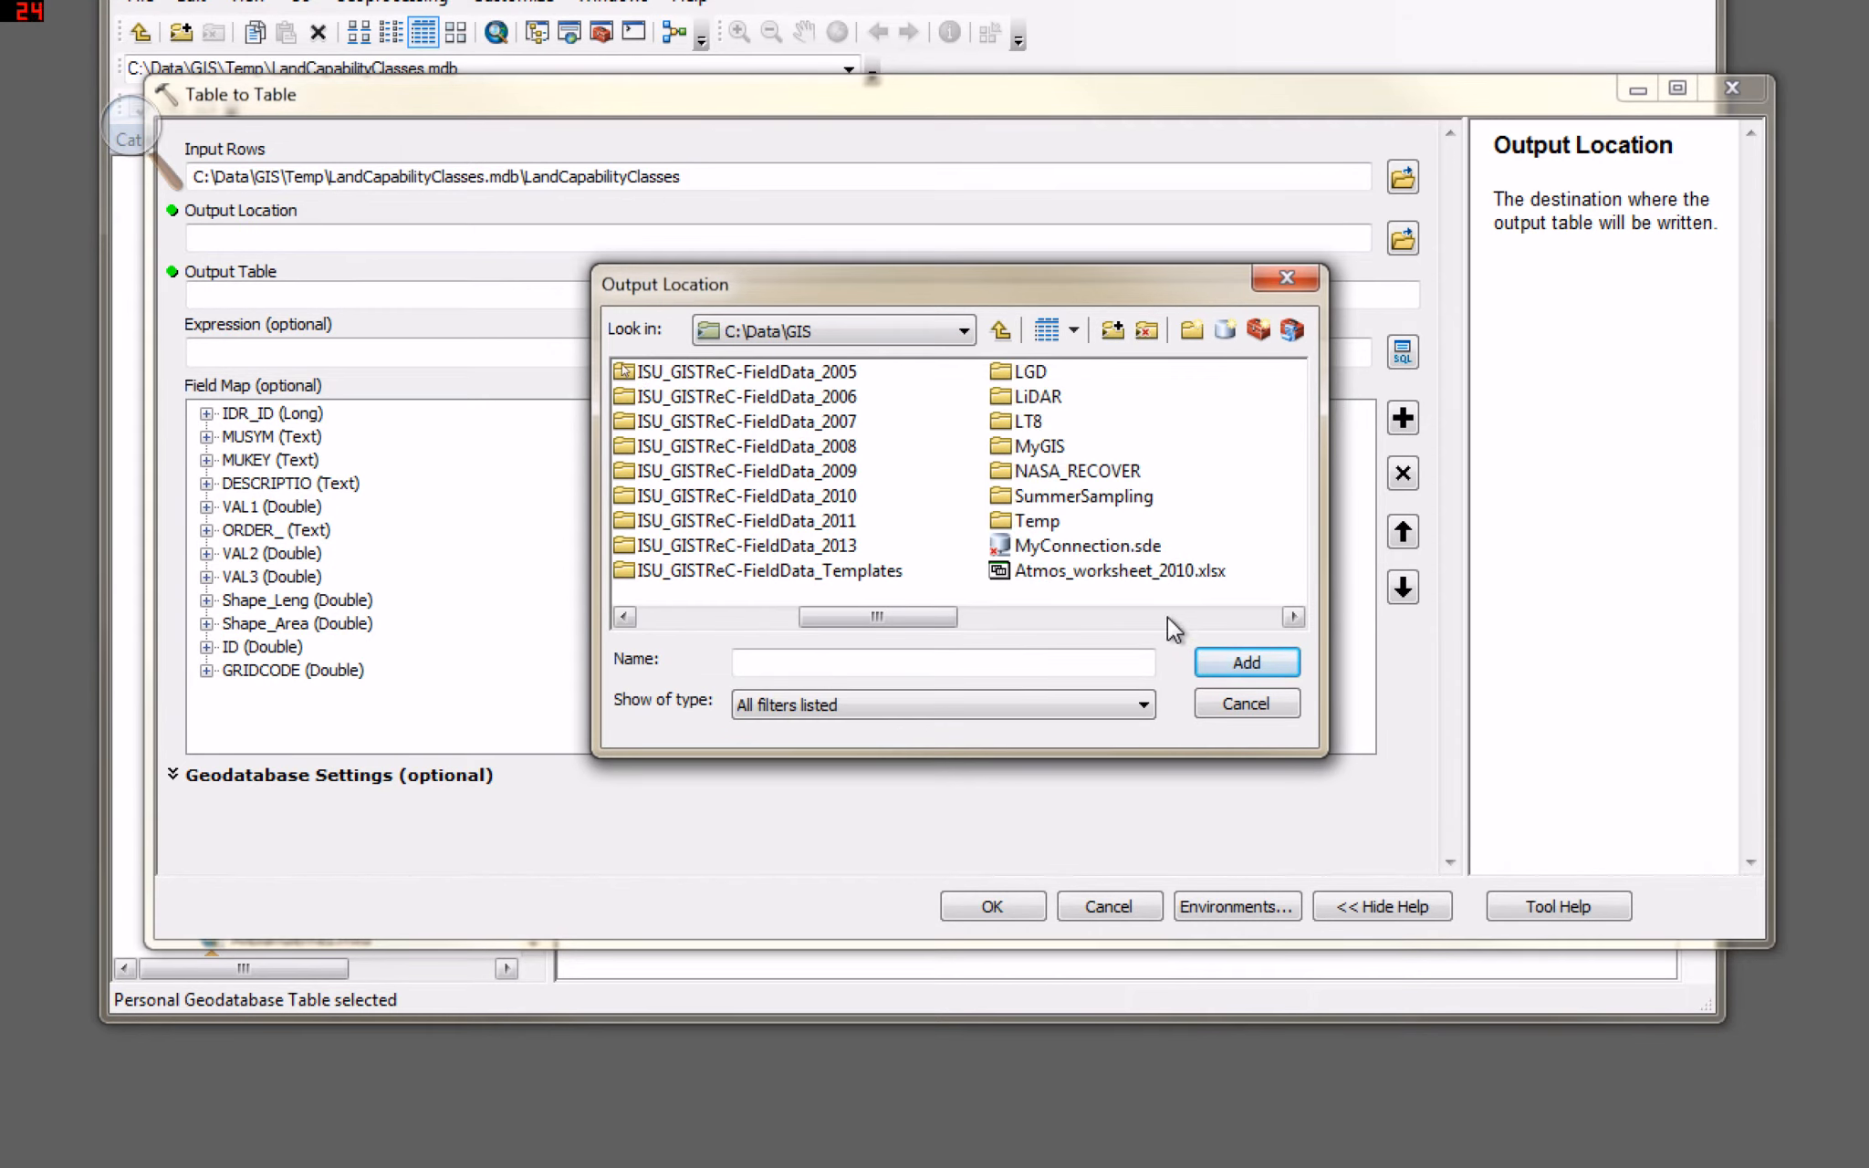
pyautogui.doubleClick(1037, 522)
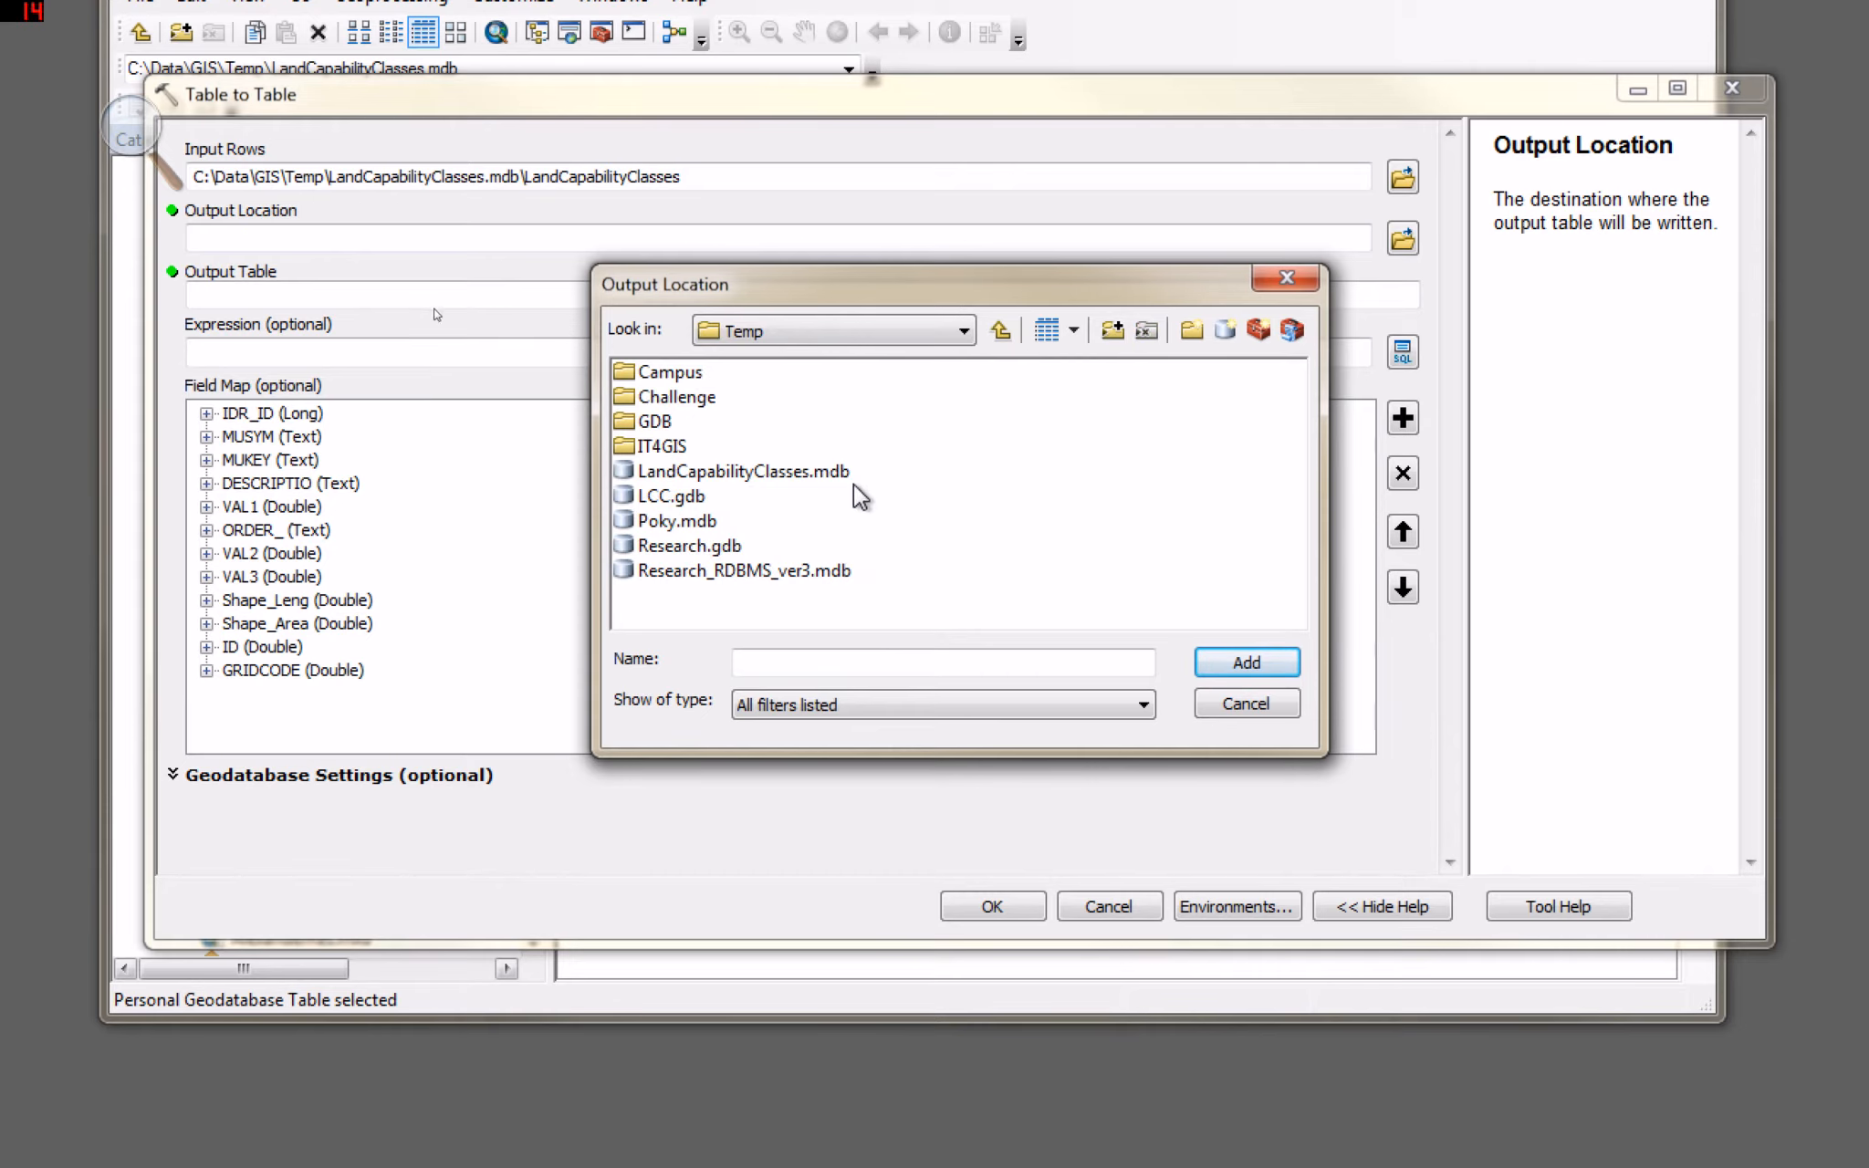
pyautogui.click(657, 498)
pyautogui.click(1243, 664)
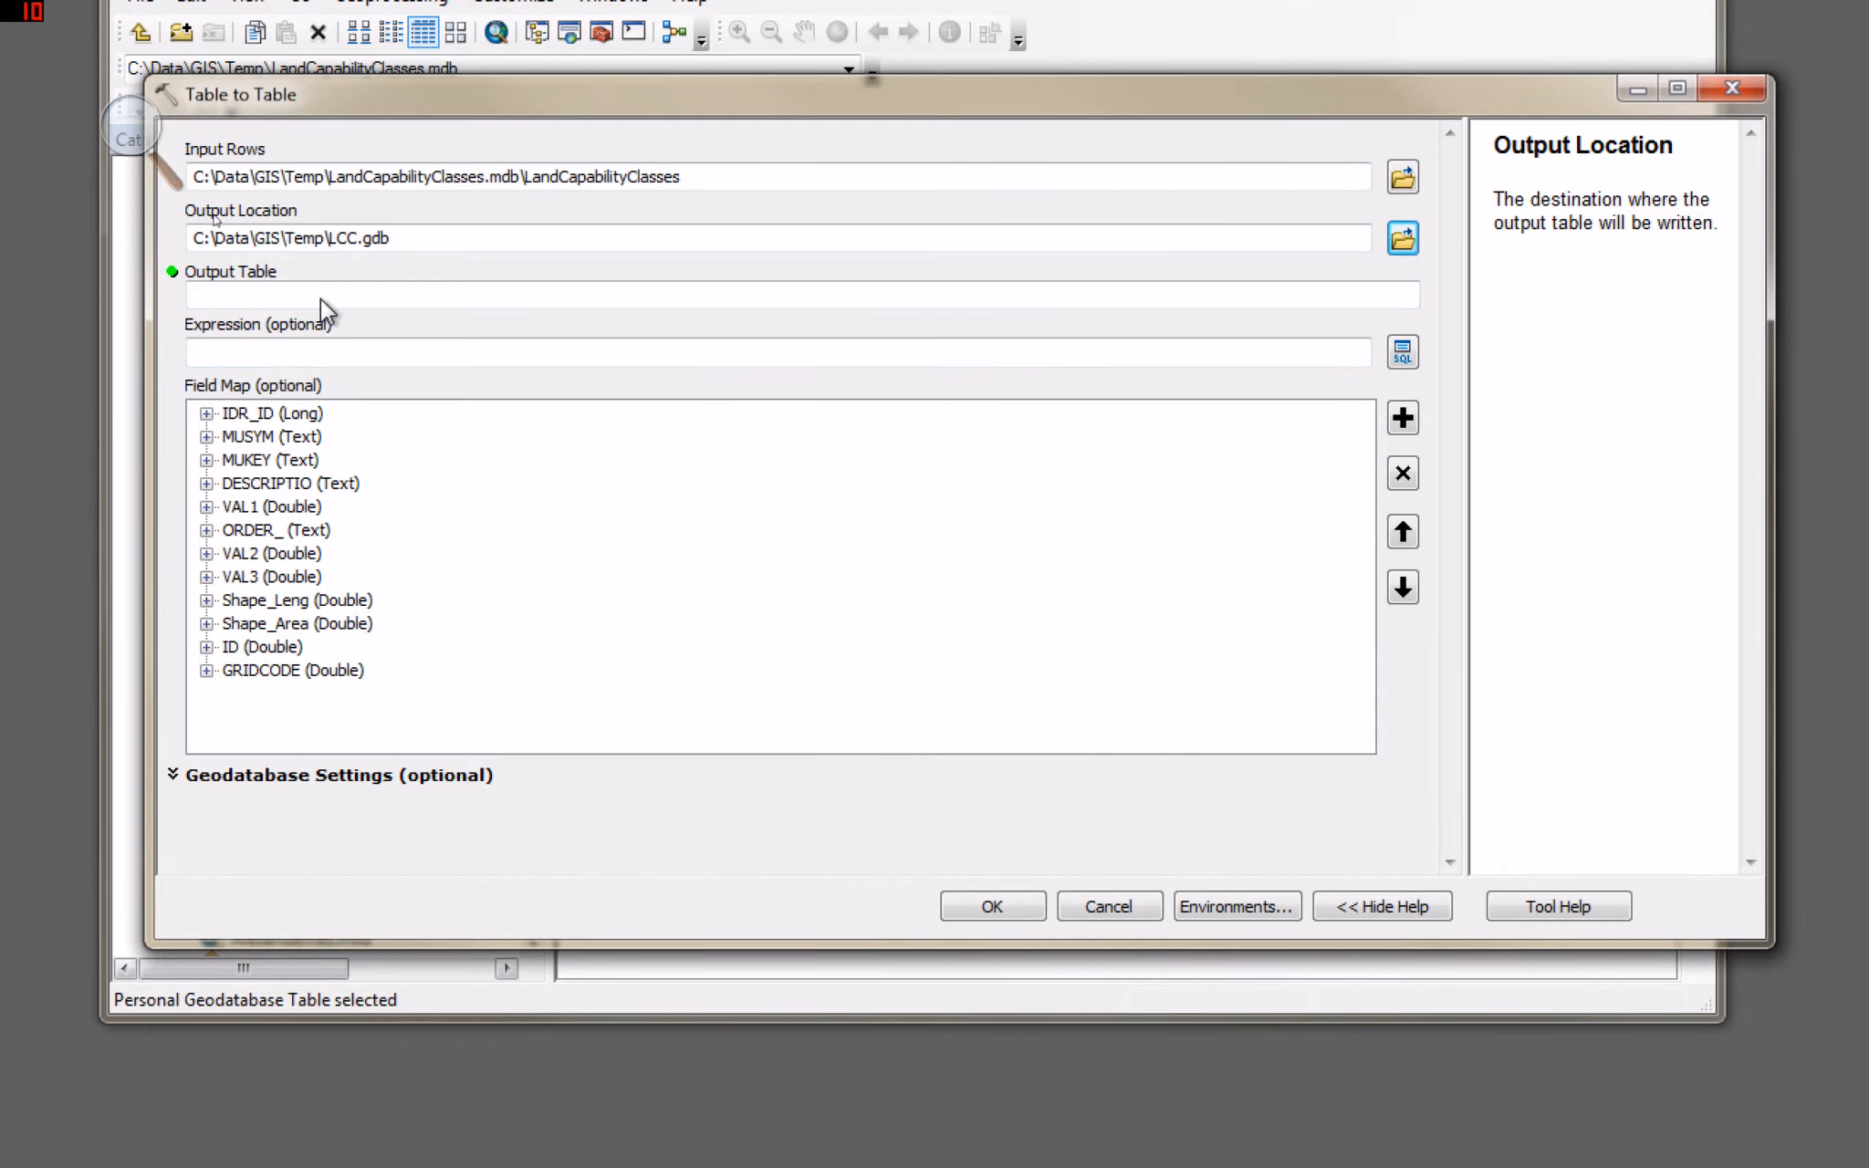
pyautogui.click(319, 297)
pyautogui.write('Table')
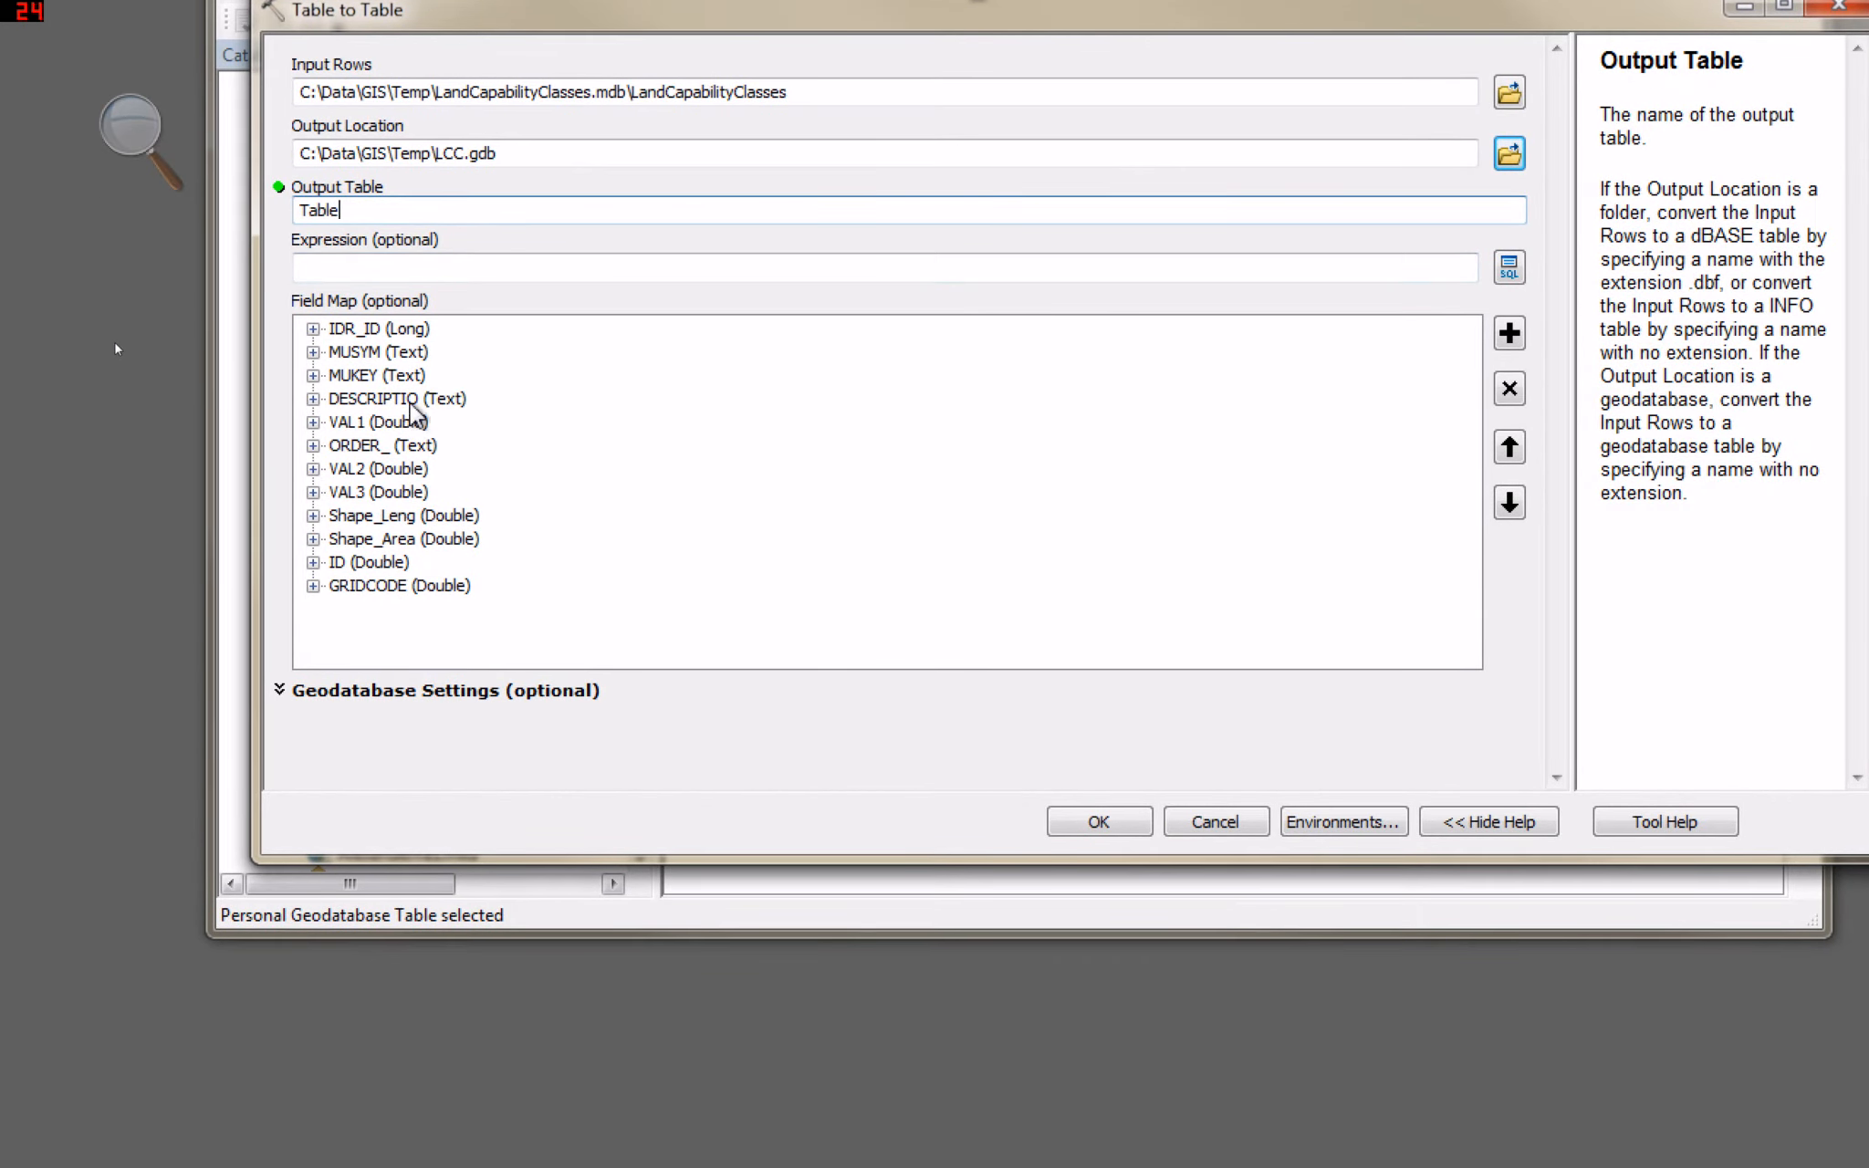
# Open the output properties of the DESCRIPTIO field in the field map and rename it DESCRIPTION.
pyautogui.click(313, 399)
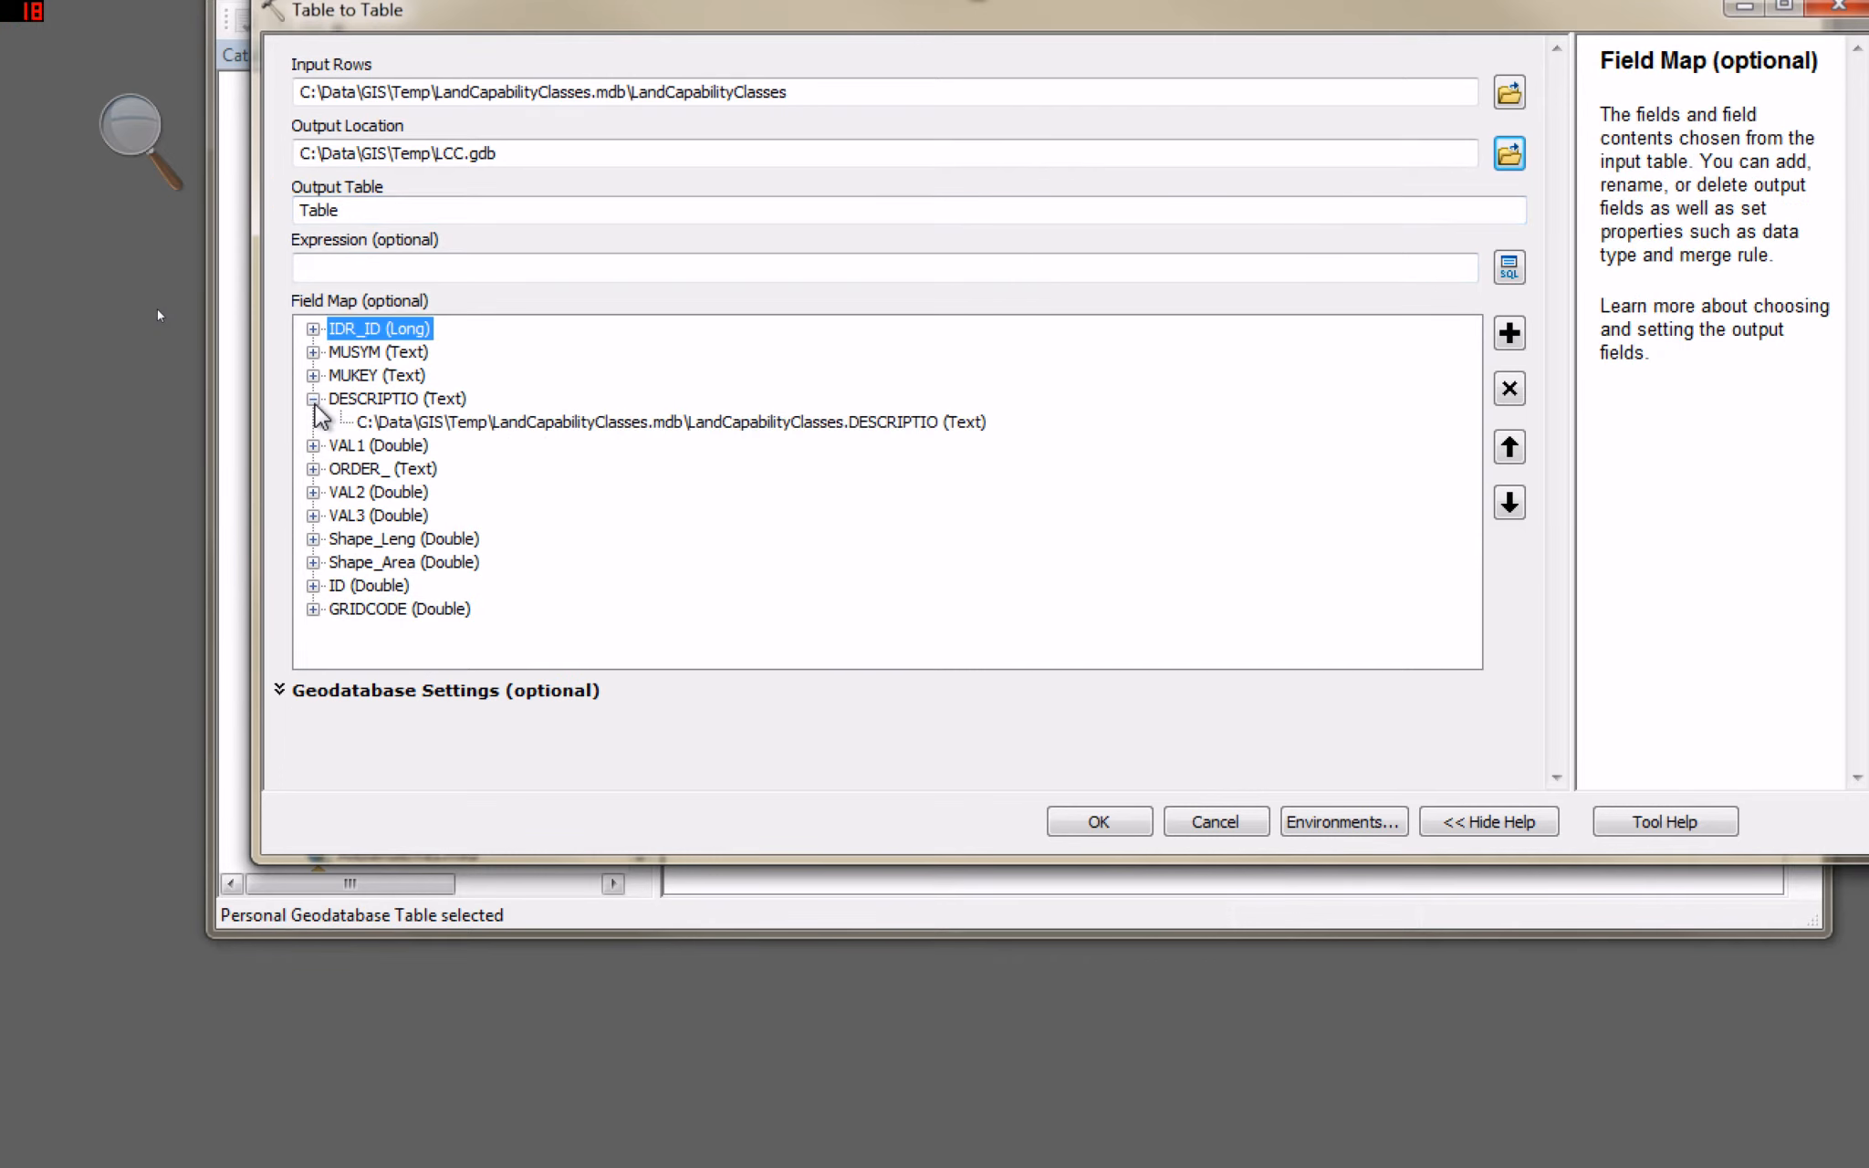
pyautogui.click(399, 401)
pyautogui.rightClick(399, 402)
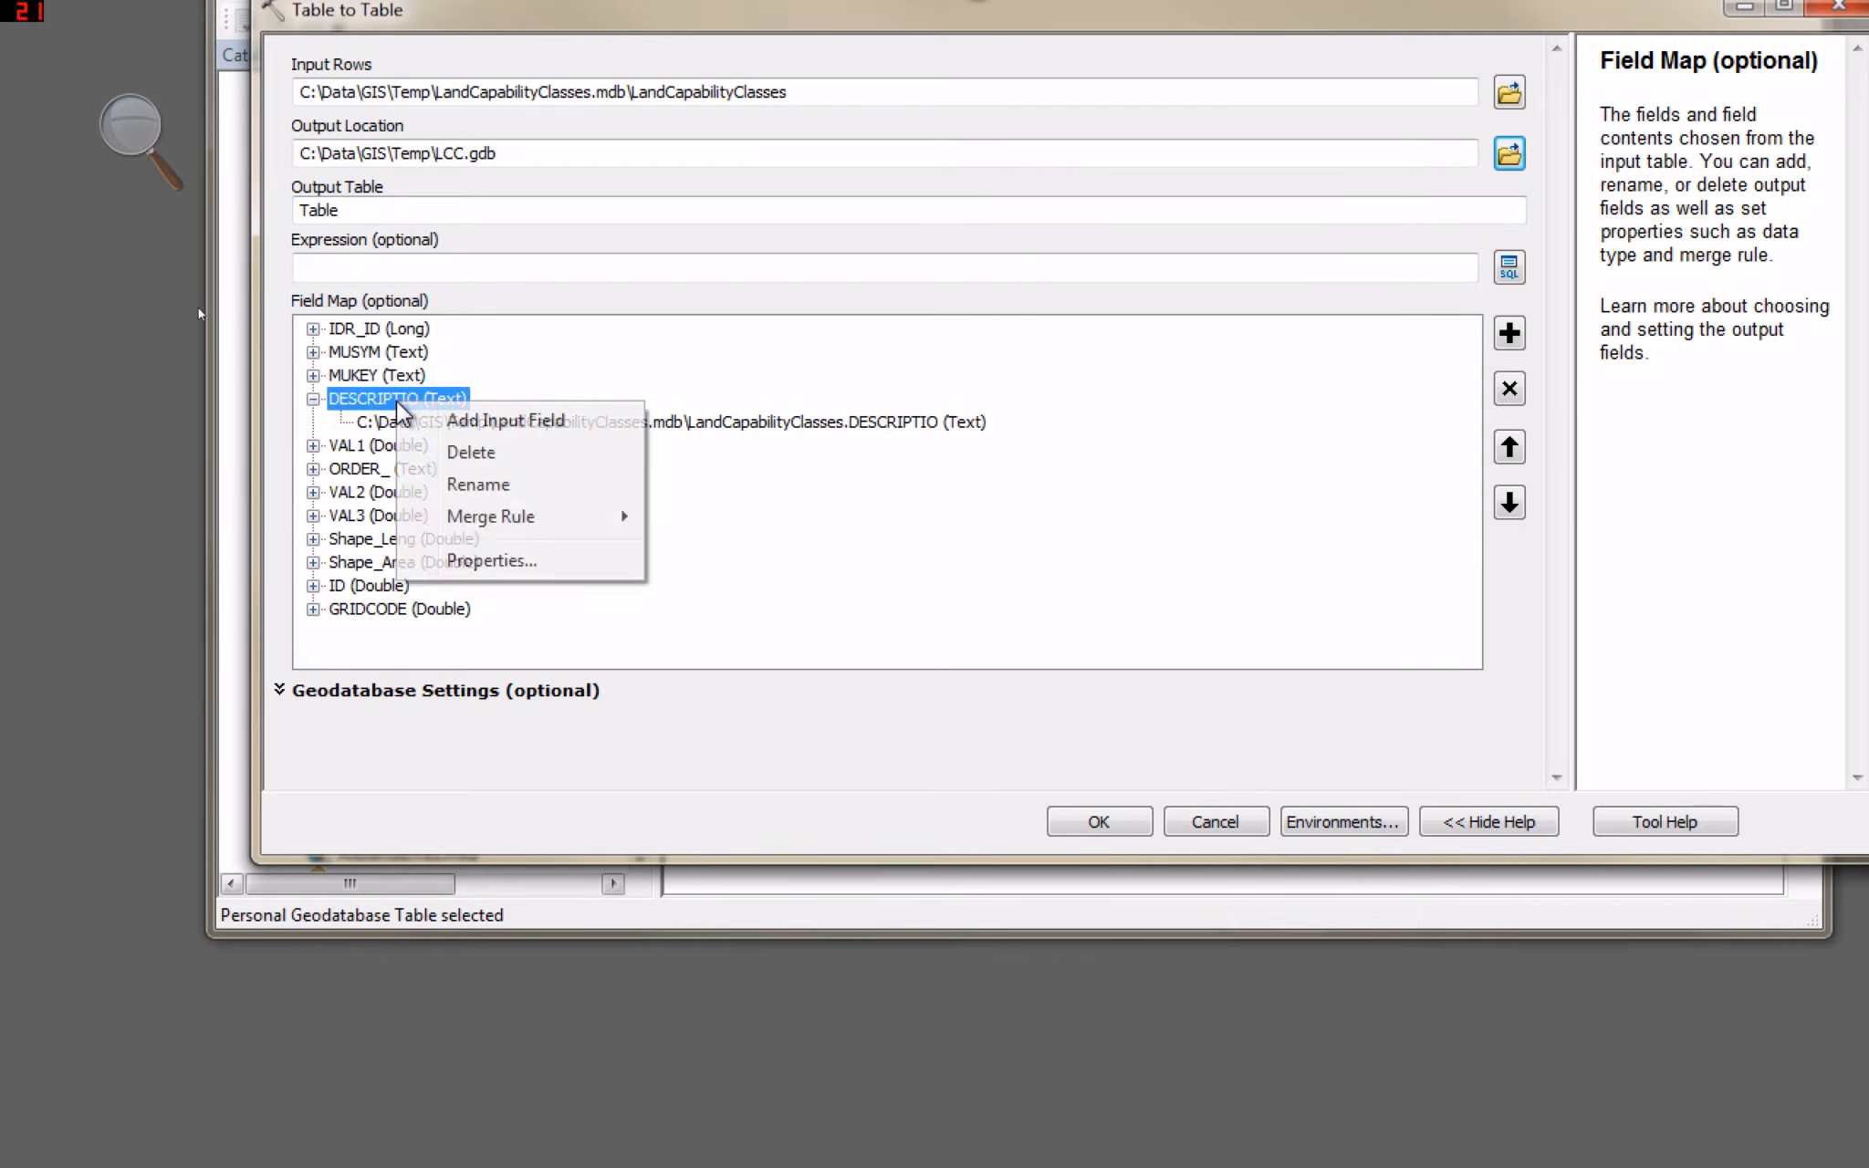
pyautogui.click(484, 558)
pyautogui.click(1074, 230)
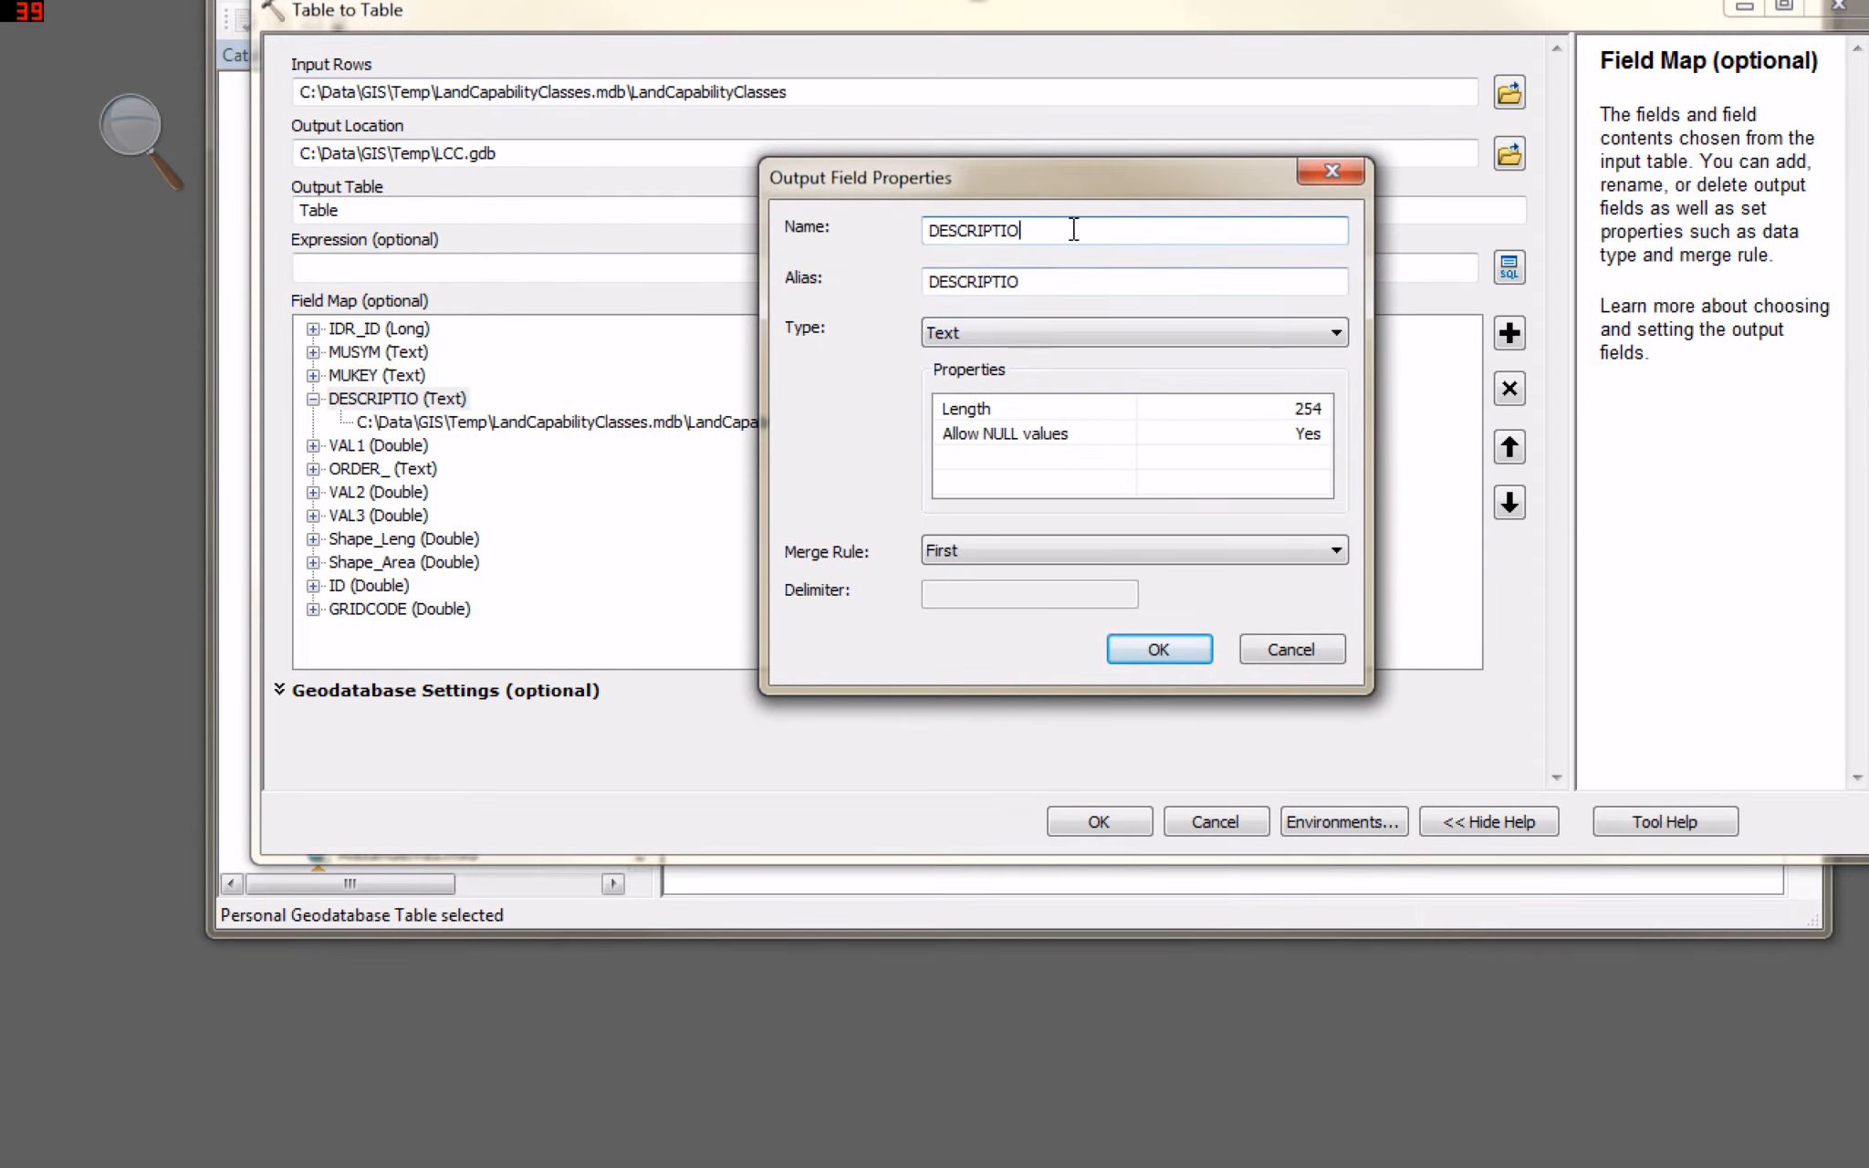
pyautogui.write('N')
# Set the DESCRIPTION field's alias to "Description of the data" and apply the output field properties.
pyautogui.click(1046, 285)
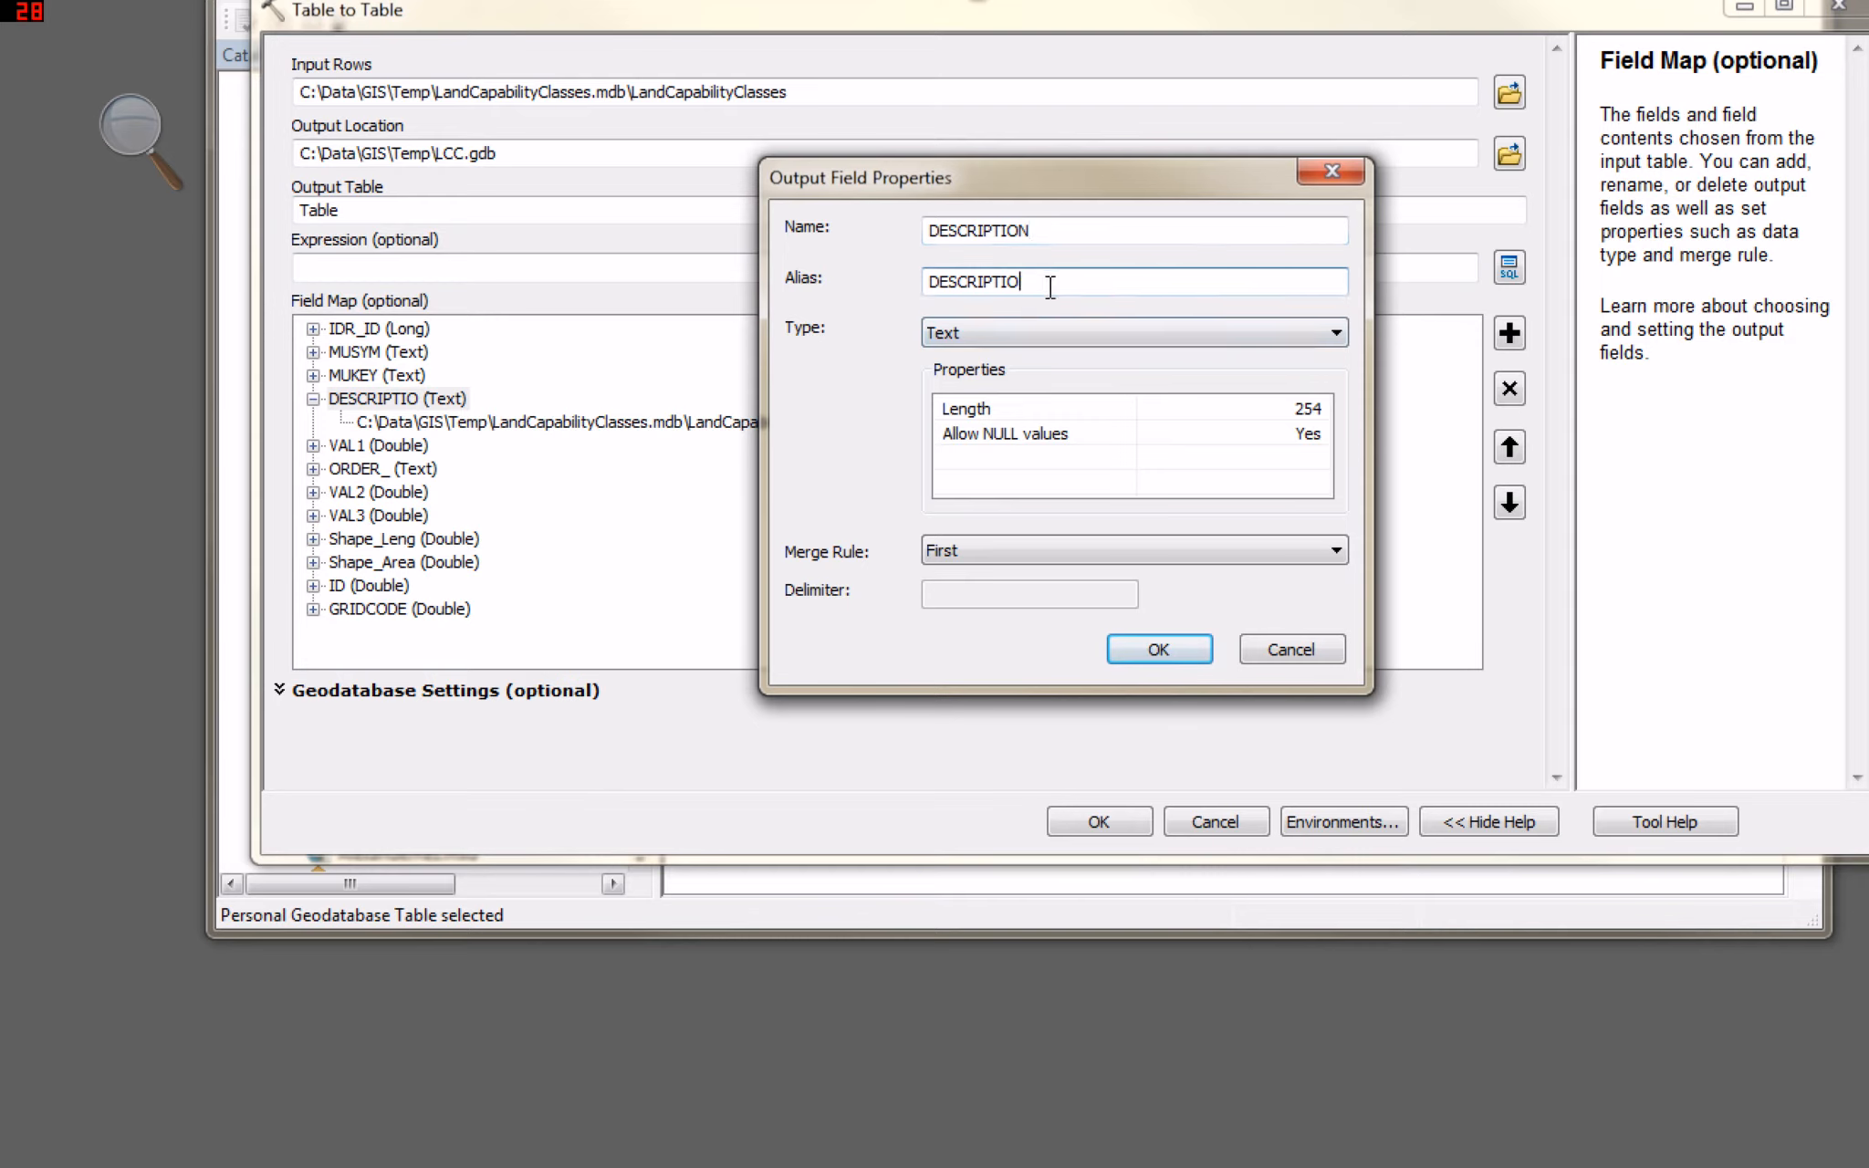
pyautogui.press('BackSpace')
pyautogui.press('BackSpace')
pyautogui.press('BackSpace')
pyautogui.press('BackSpace')
pyautogui.press('BackSpace')
pyautogui.press('BackSpace')
pyautogui.press('BackSpace')
pyautogui.press('BackSpace')
pyautogui.write('escription of the dat')
pyautogui.click(983, 410)
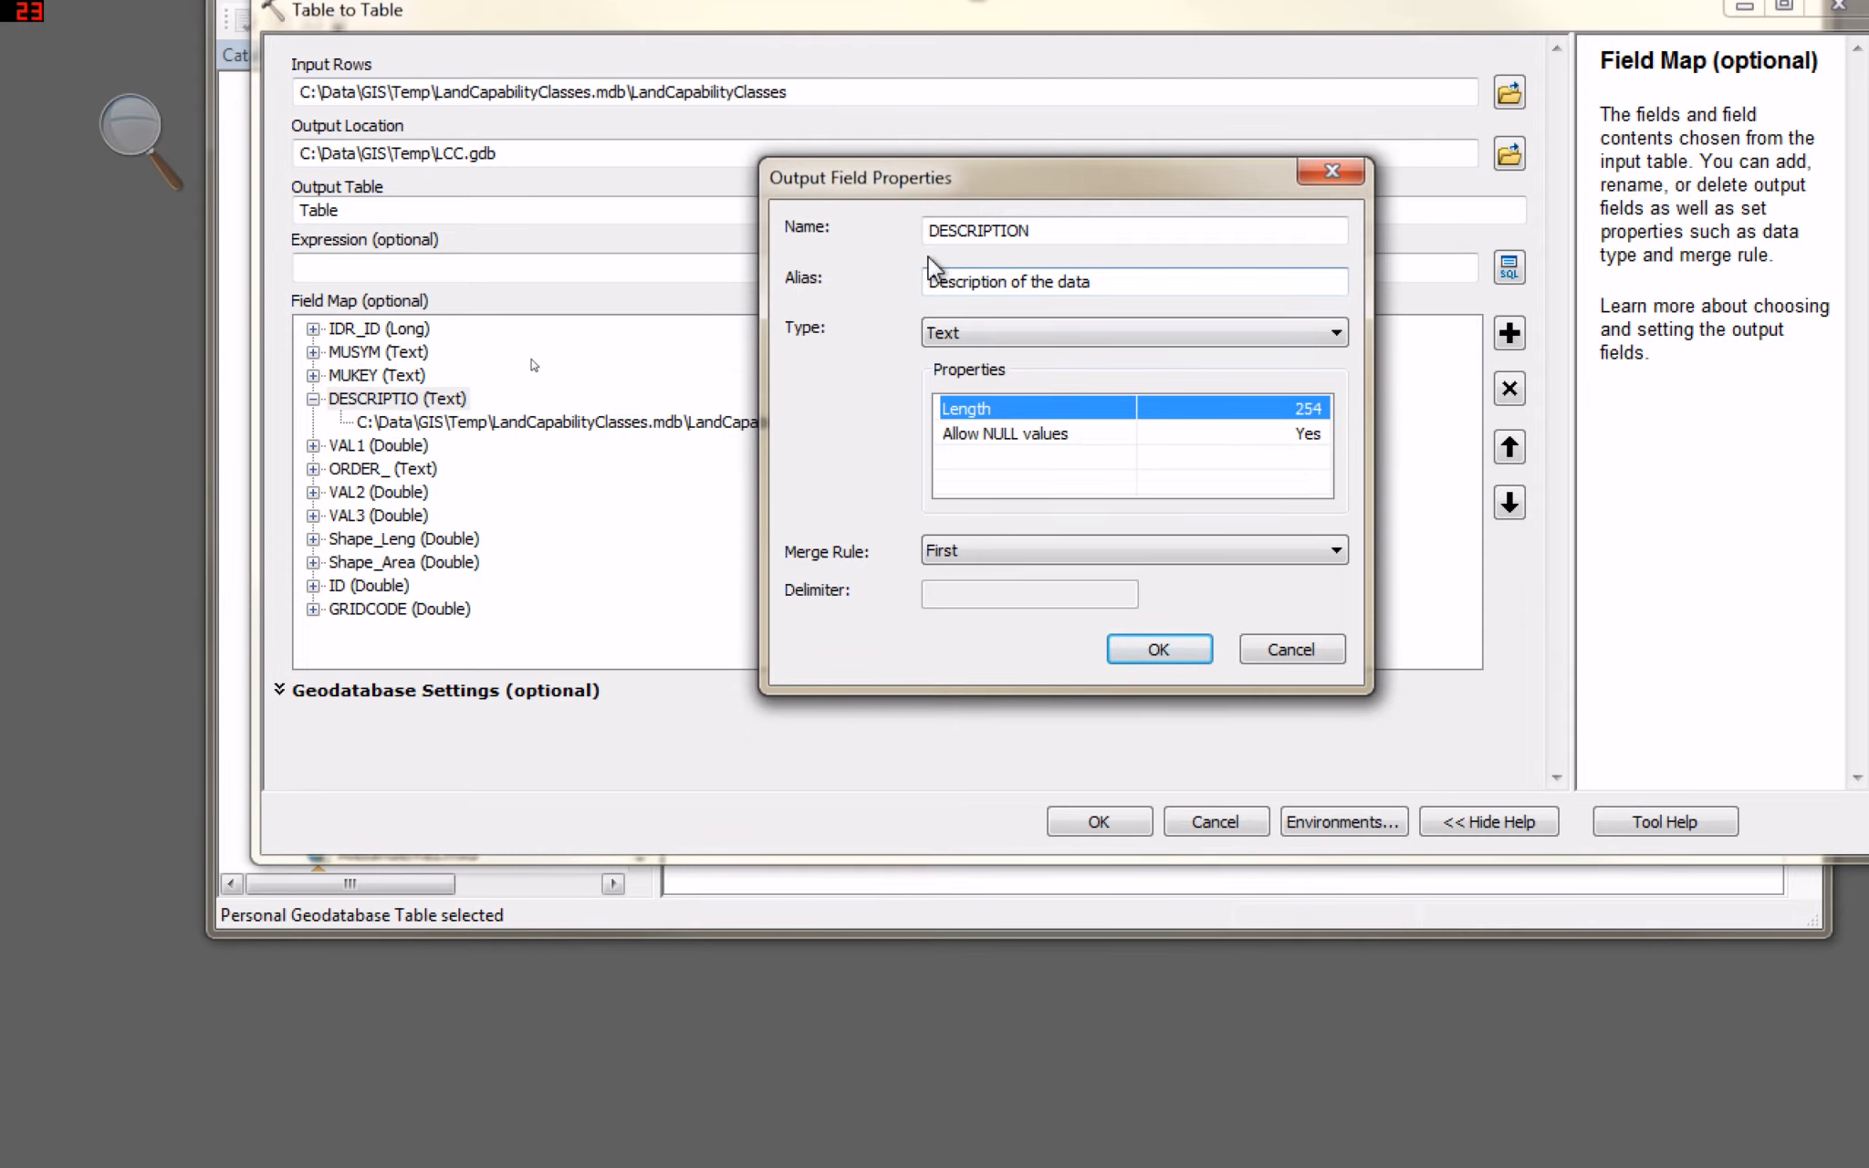
pyautogui.click(1132, 650)
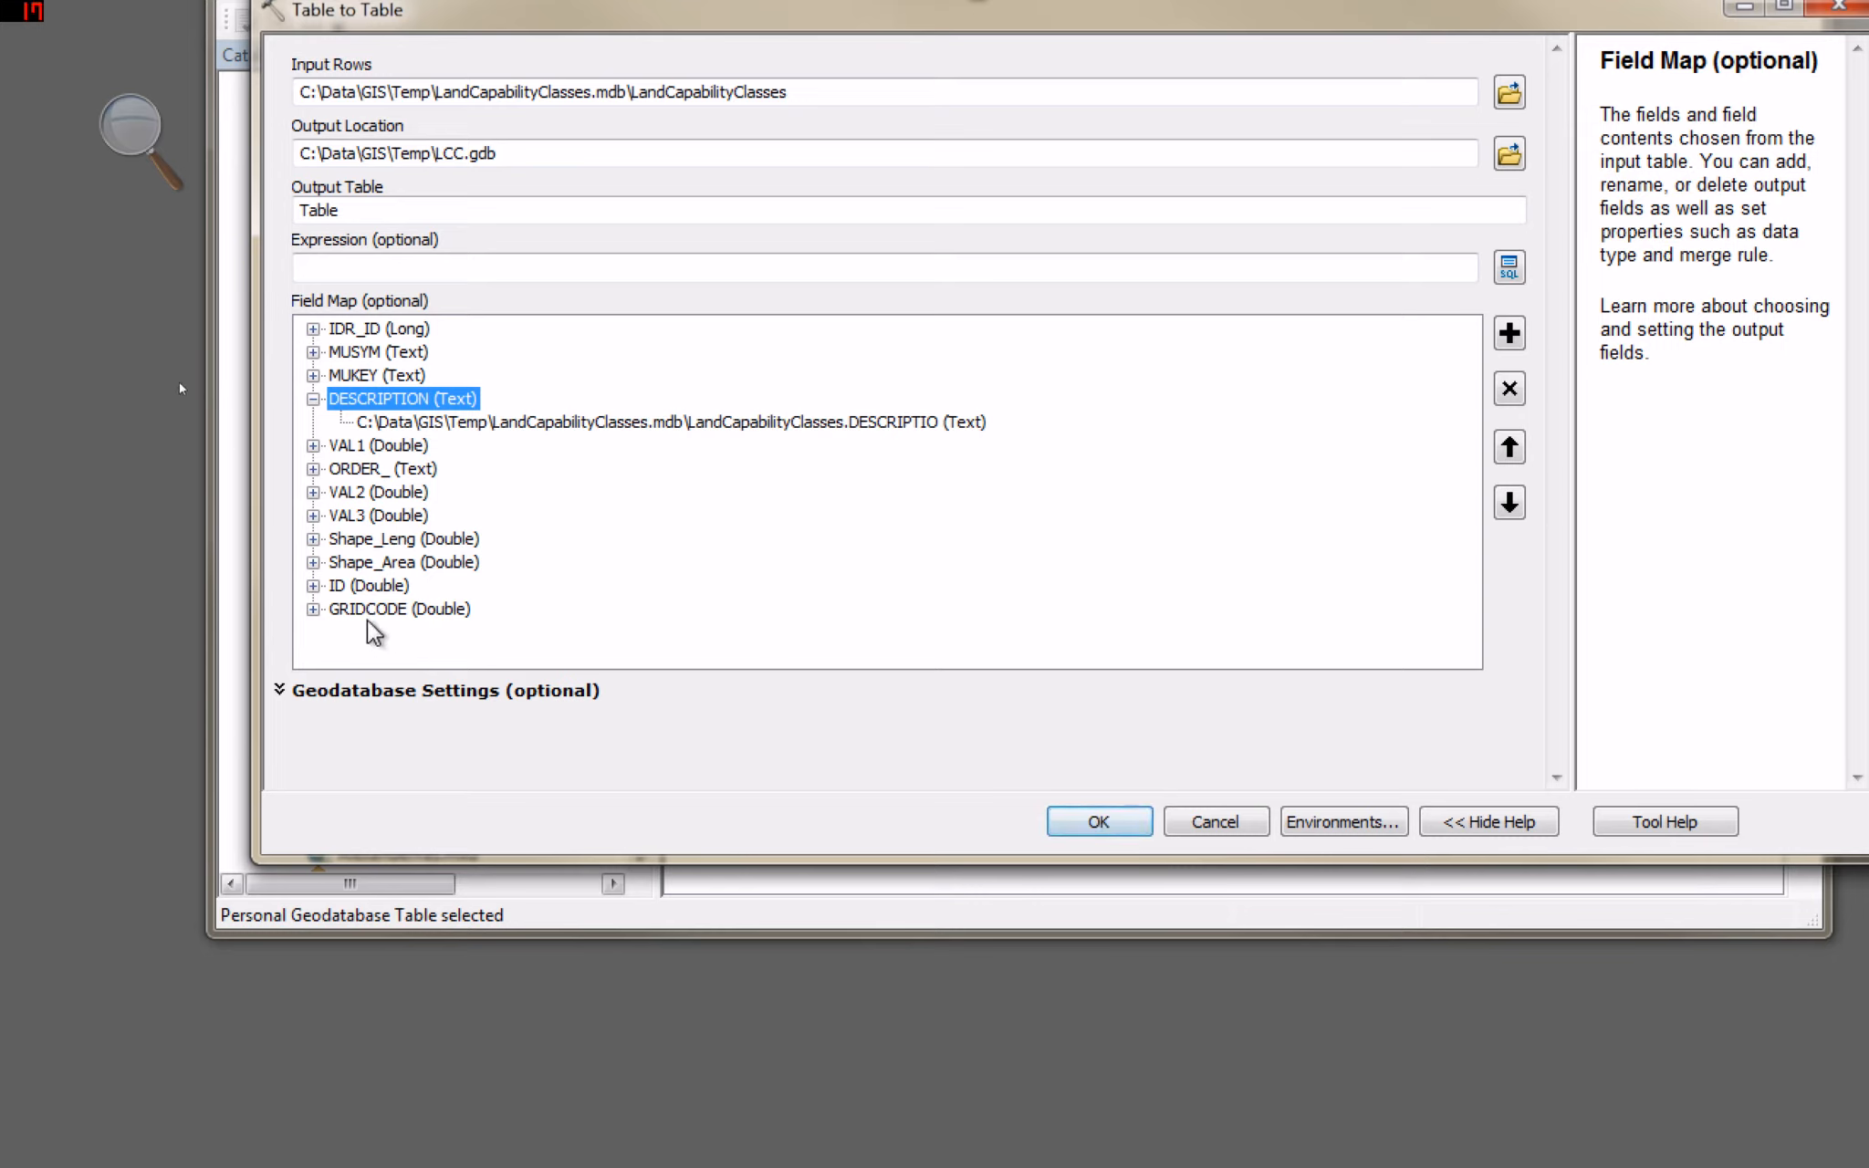
# Remove the Shape_Leng field from the field map of the output table.
pyautogui.click(384, 541)
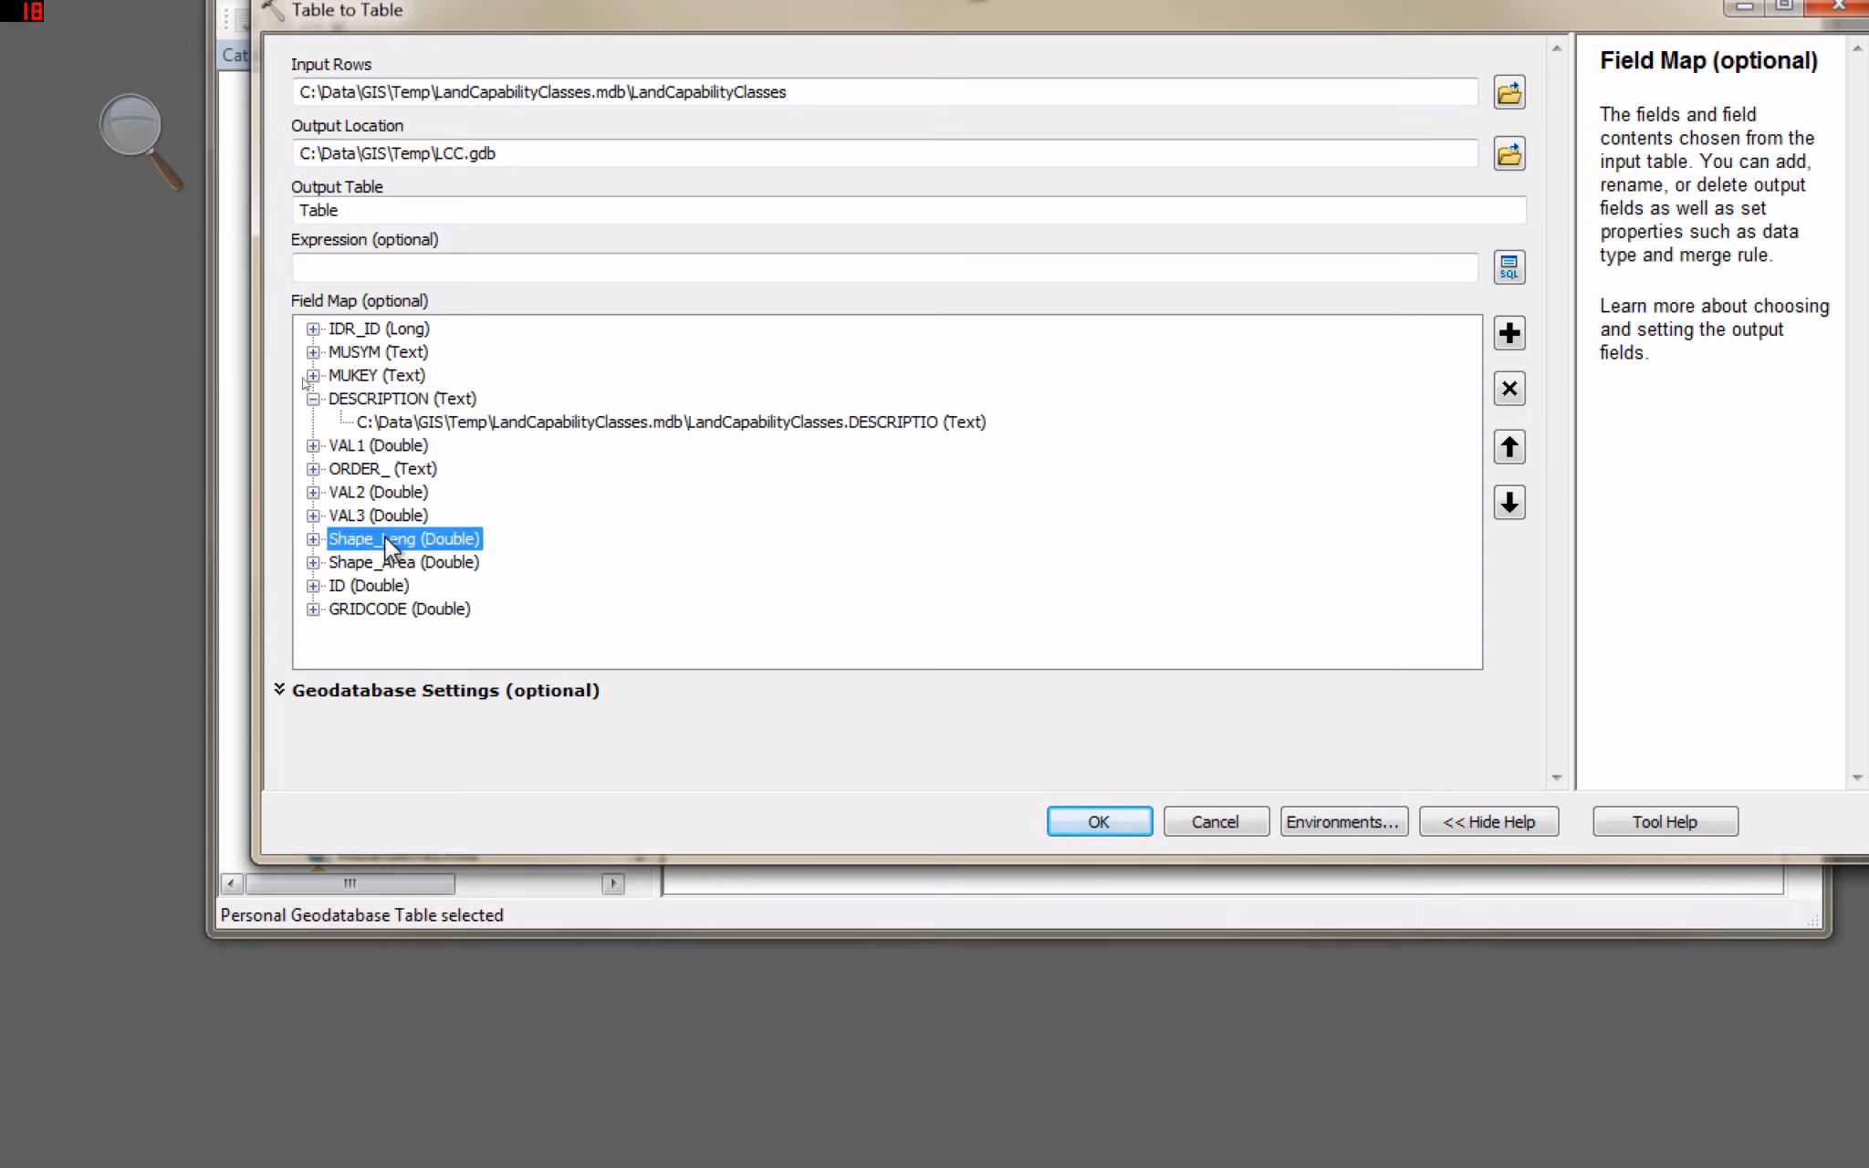
pyautogui.click(1509, 388)
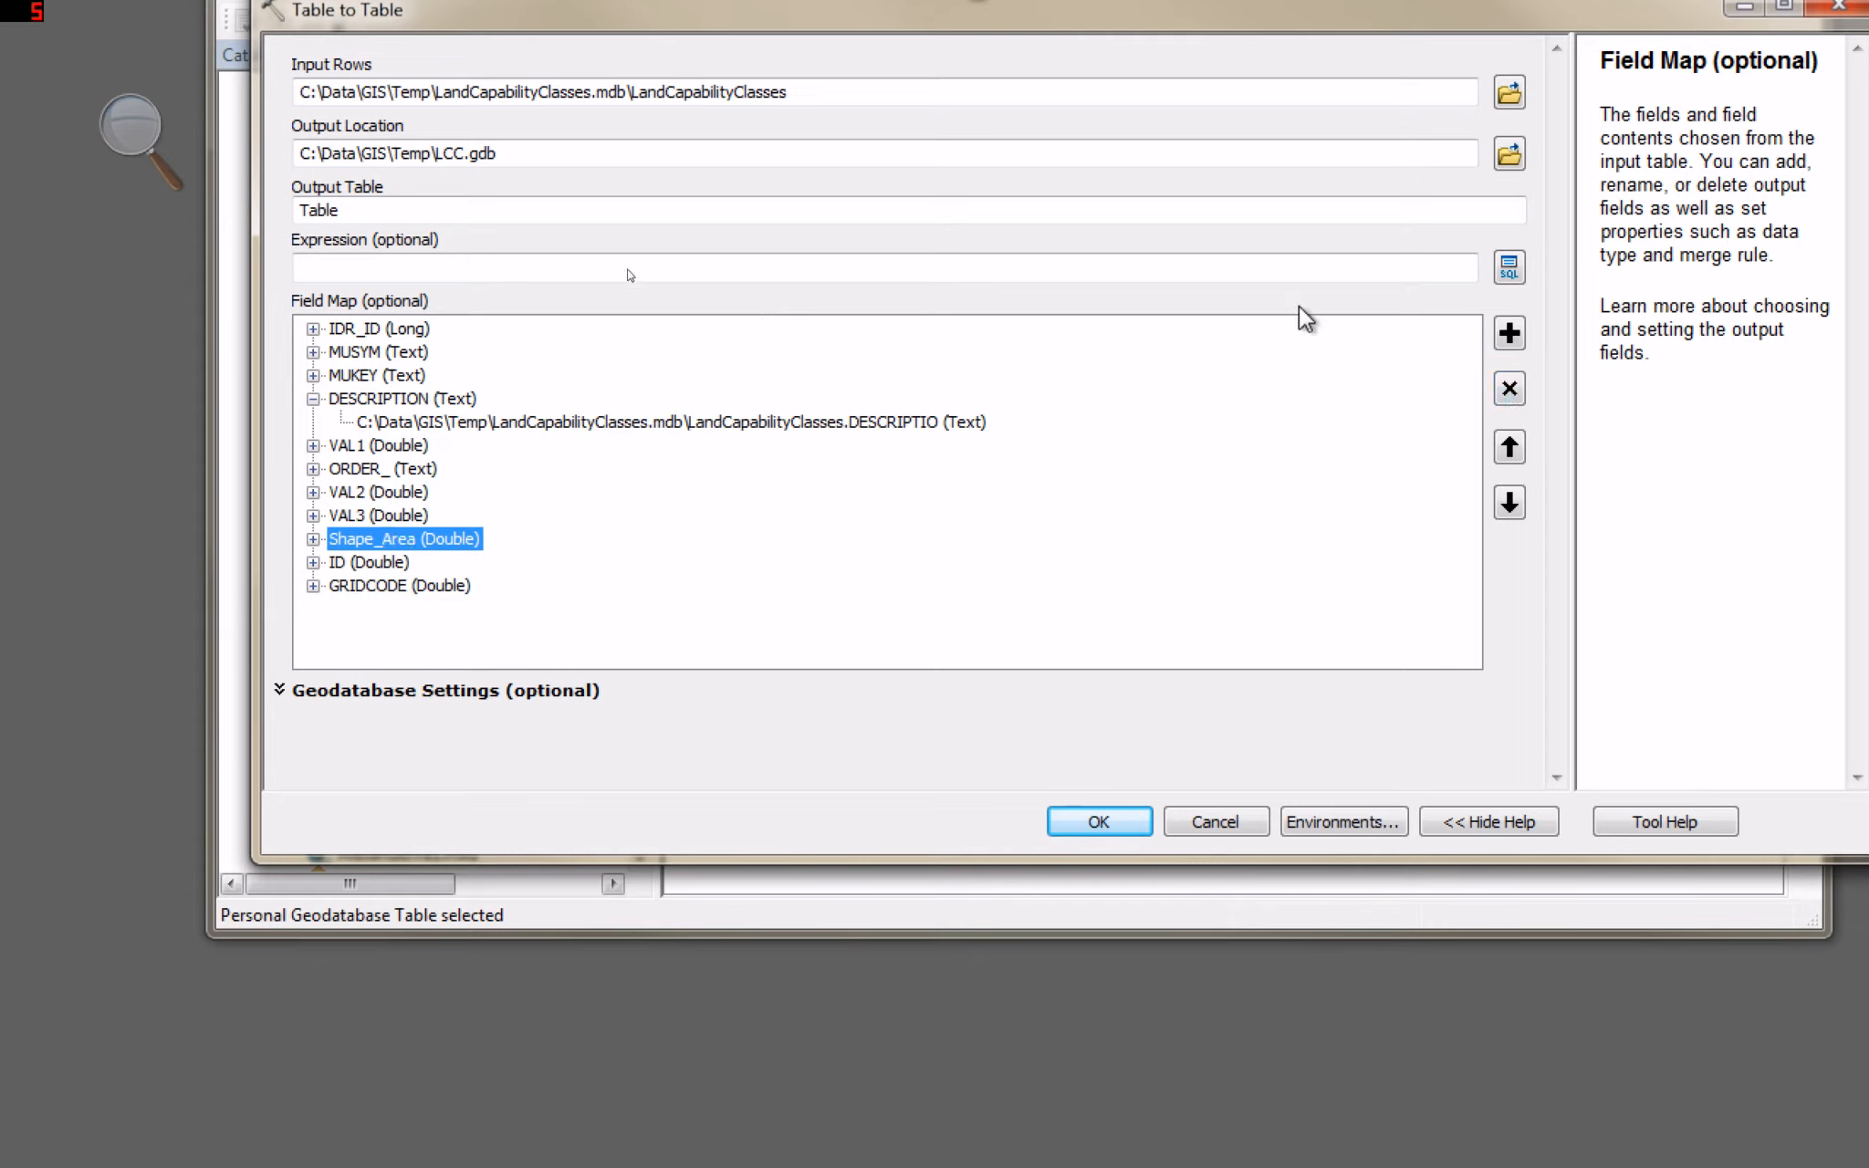
# Remove the Shape_Area field from the field map and run the Table to Table export.
pyautogui.click(1510, 388)
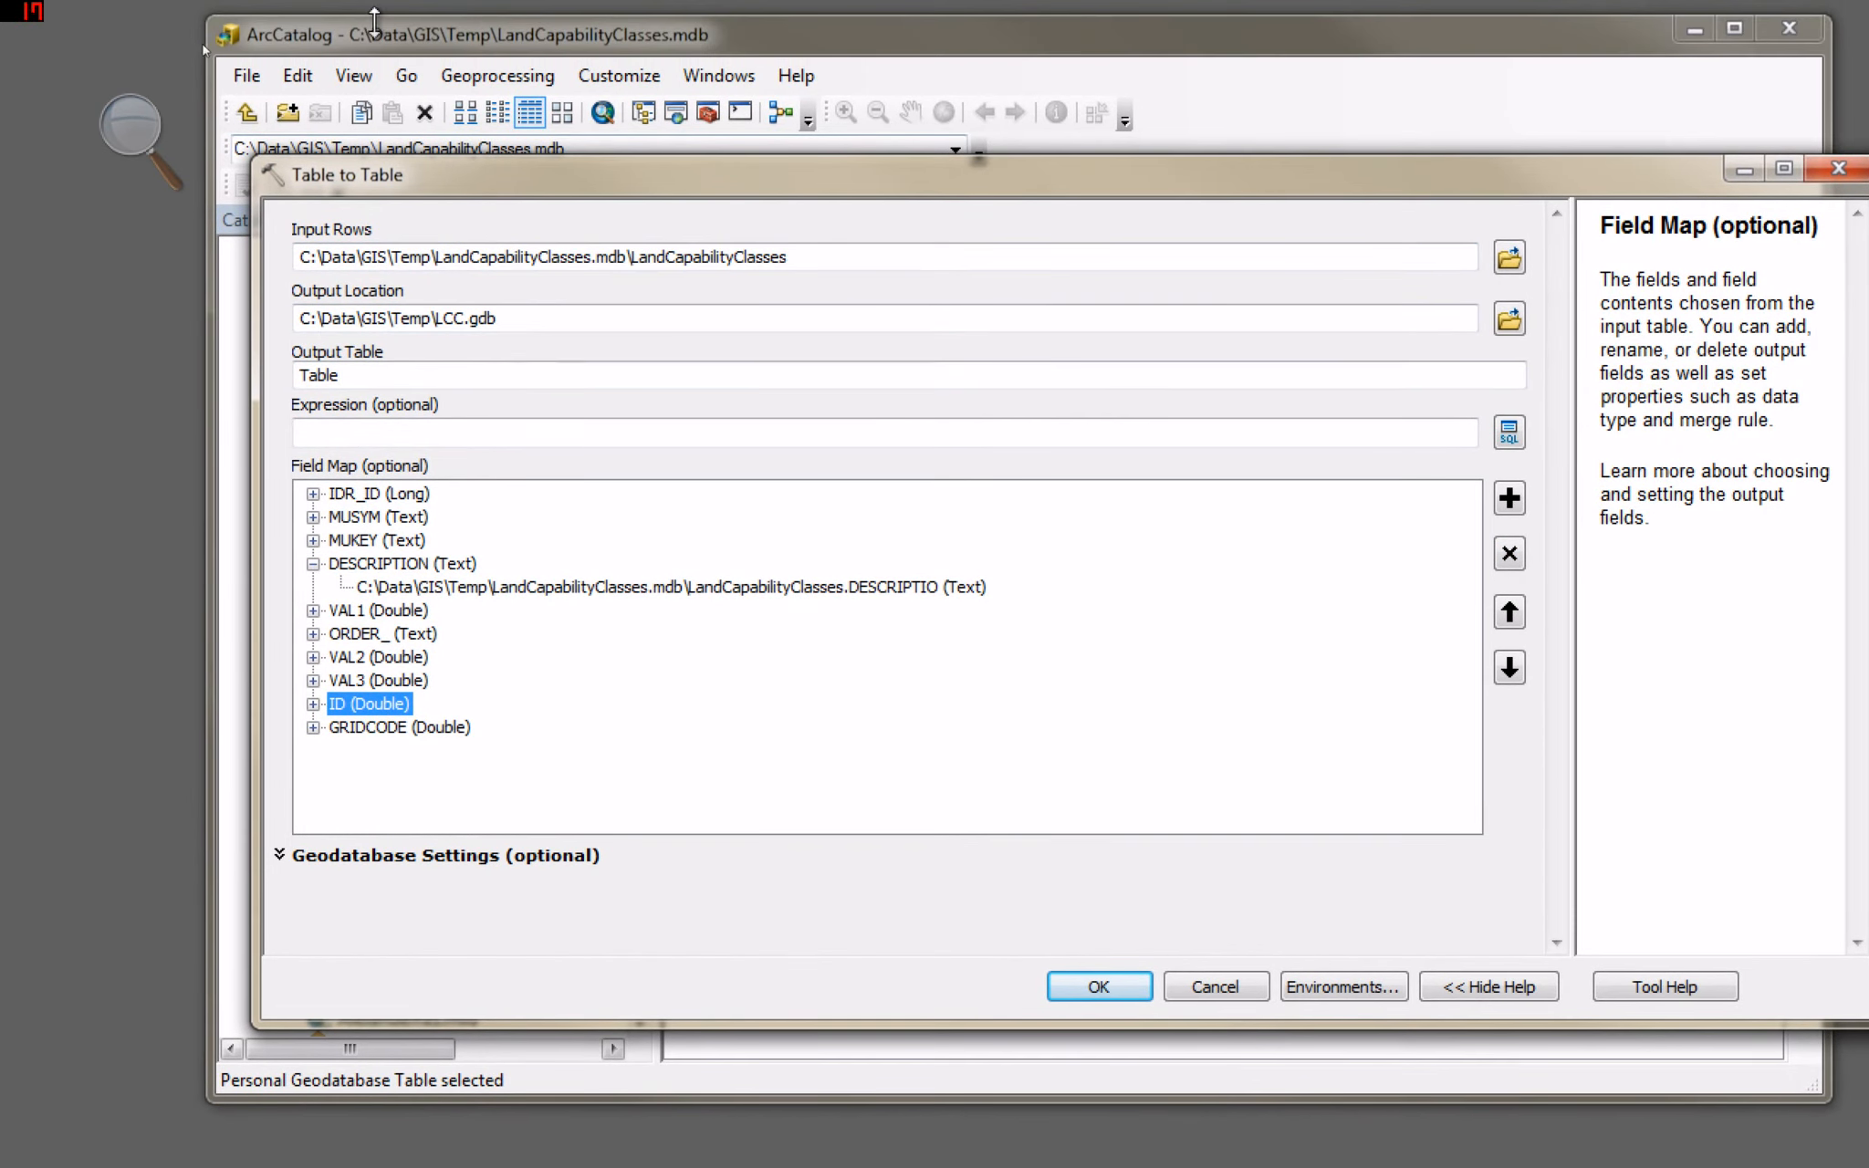
pyautogui.moveTo(417, 39); pyautogui.dragTo(237, 34)
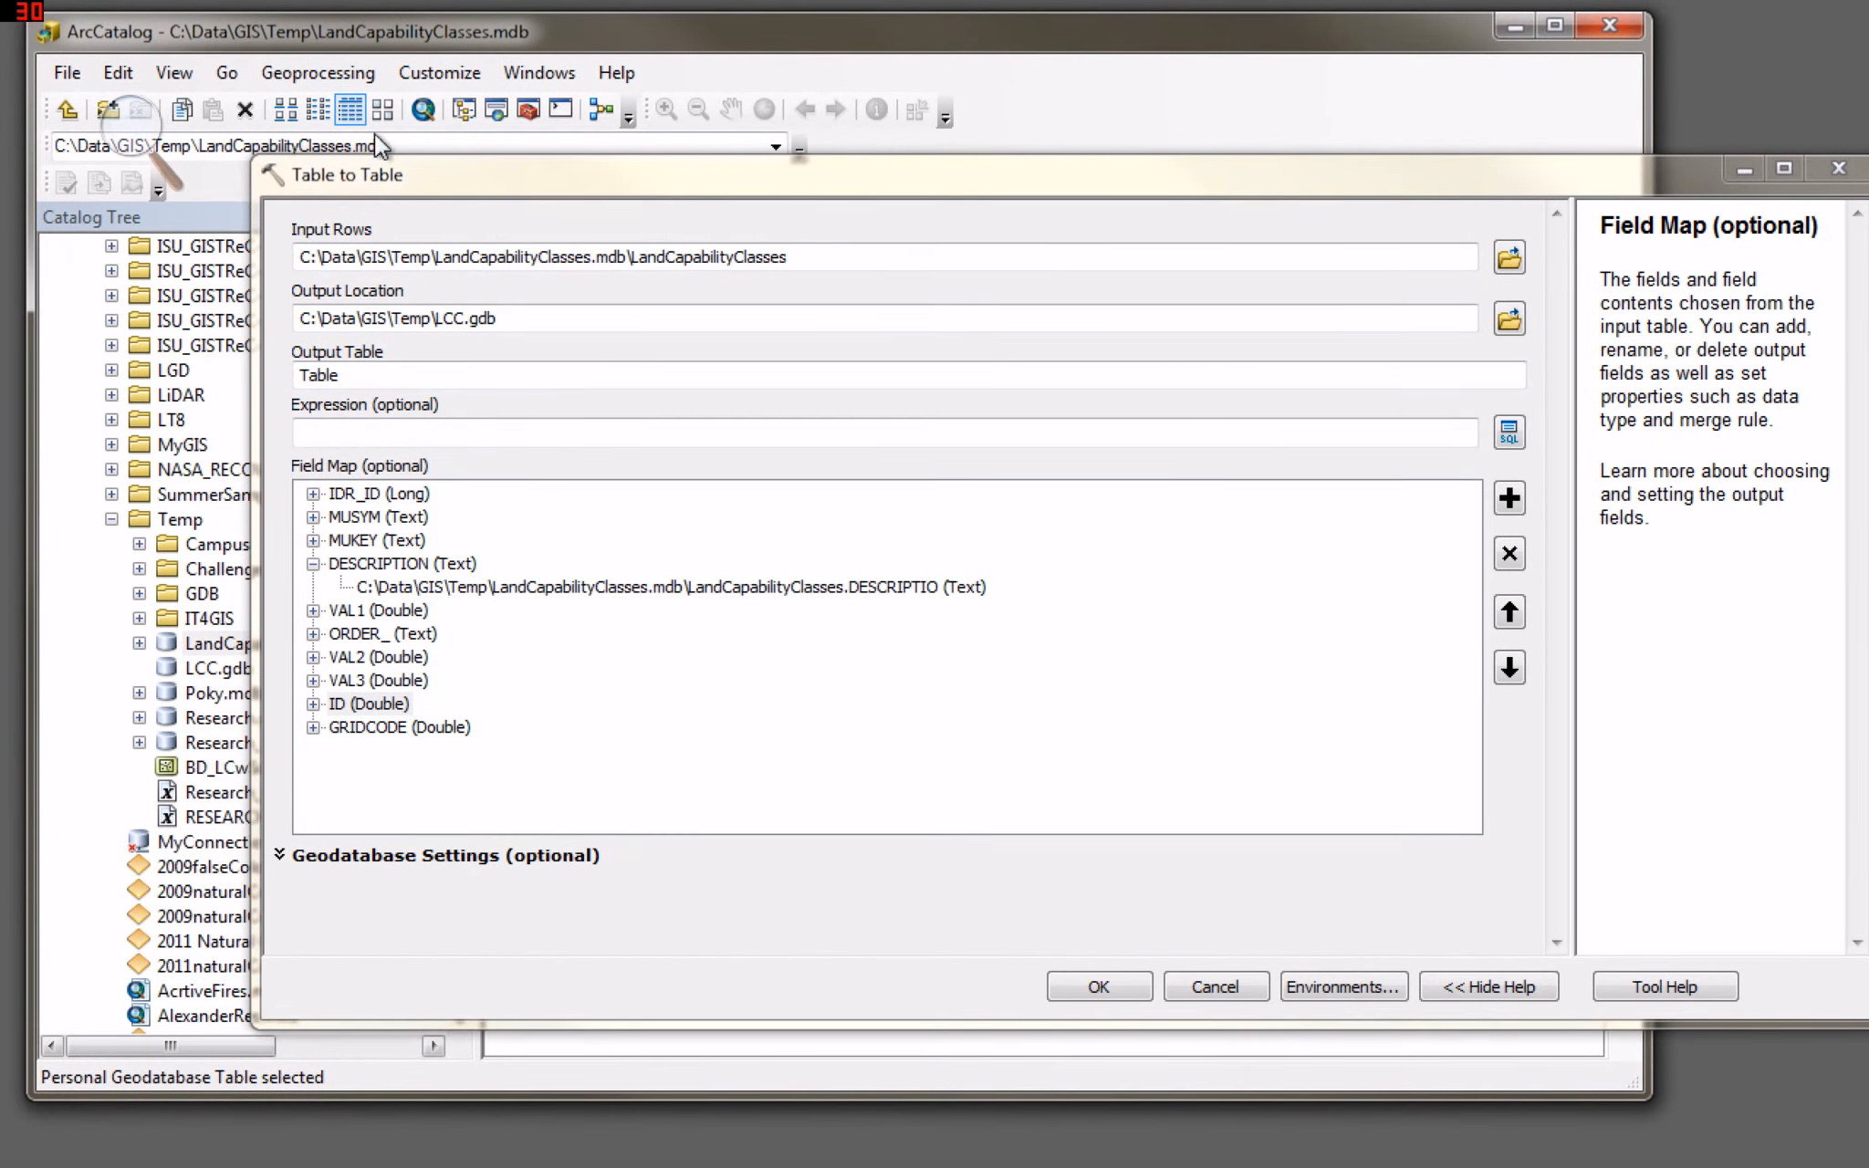
pyautogui.moveTo(450, 187); pyautogui.dragTo(269, 134)
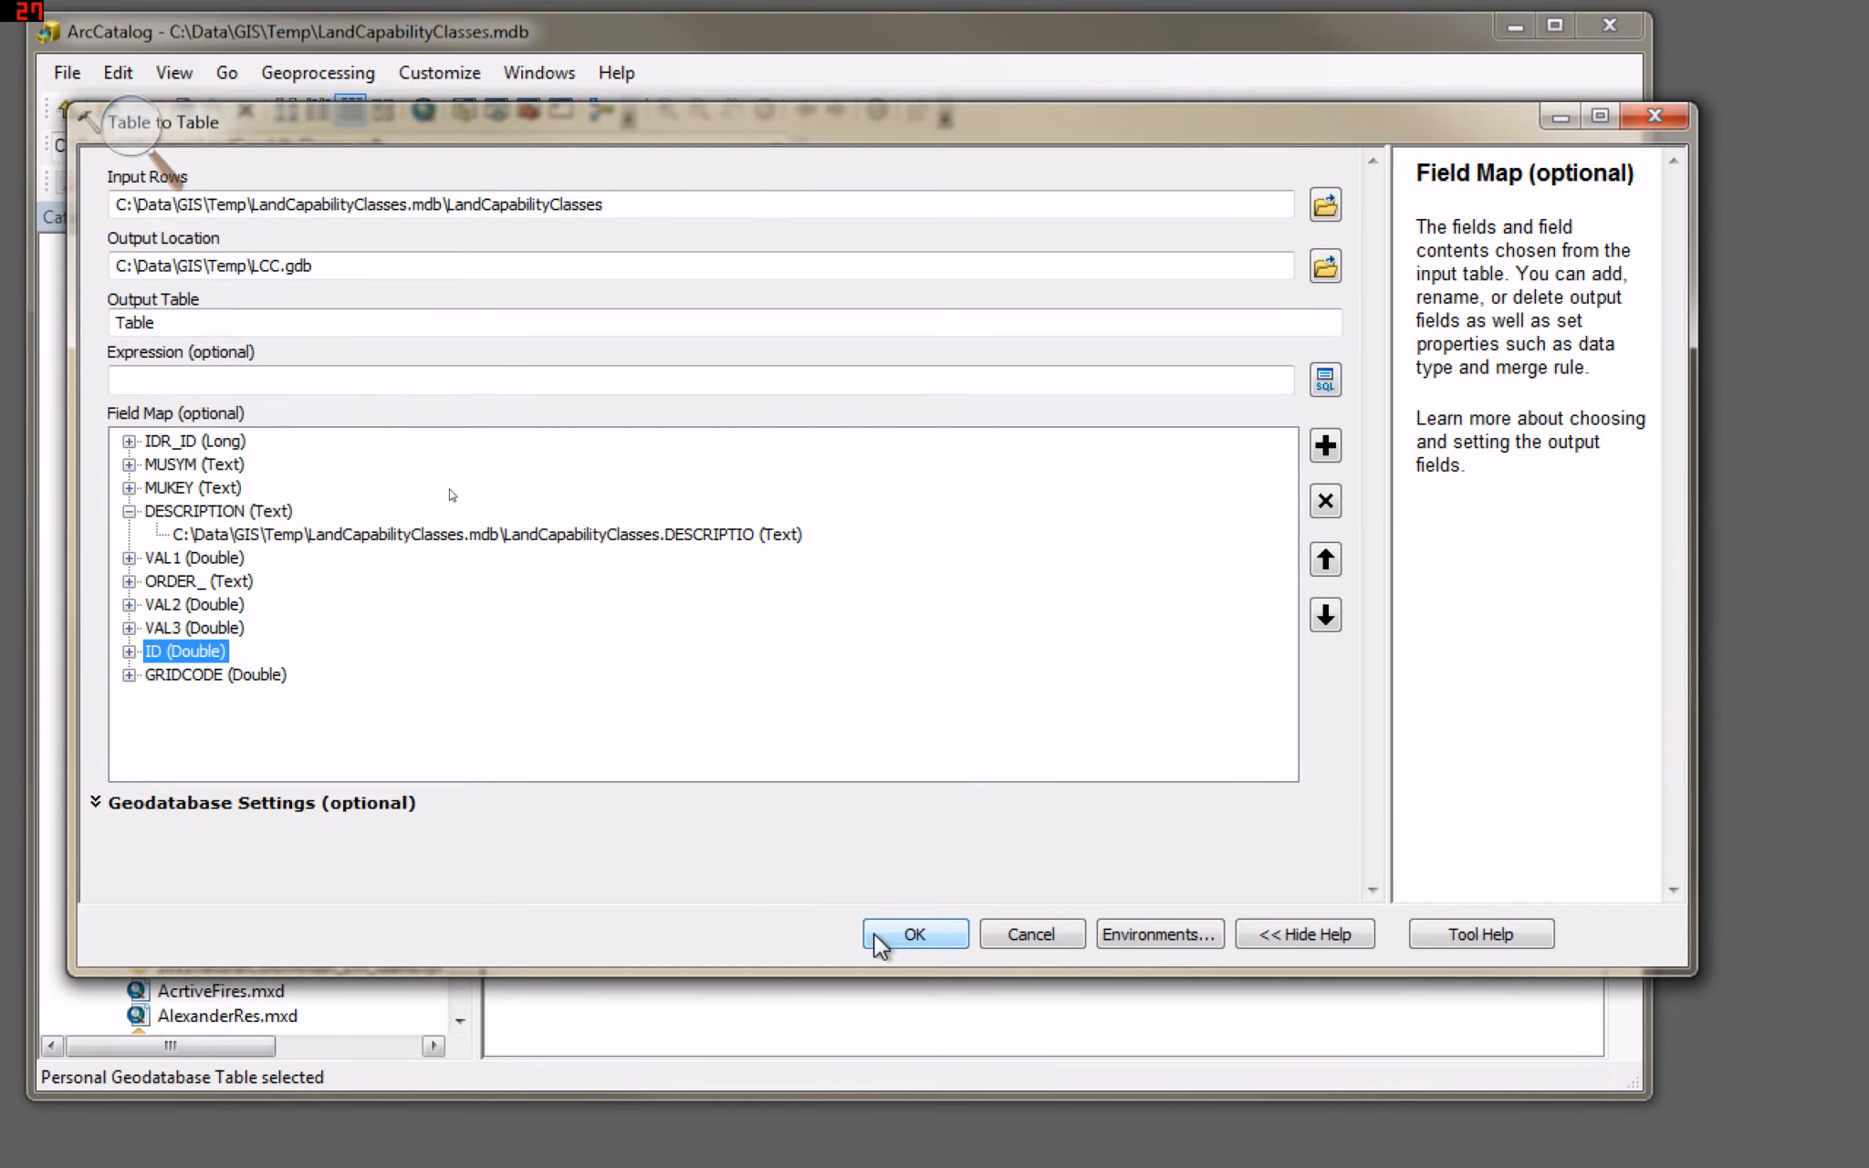
pyautogui.click(912, 935)
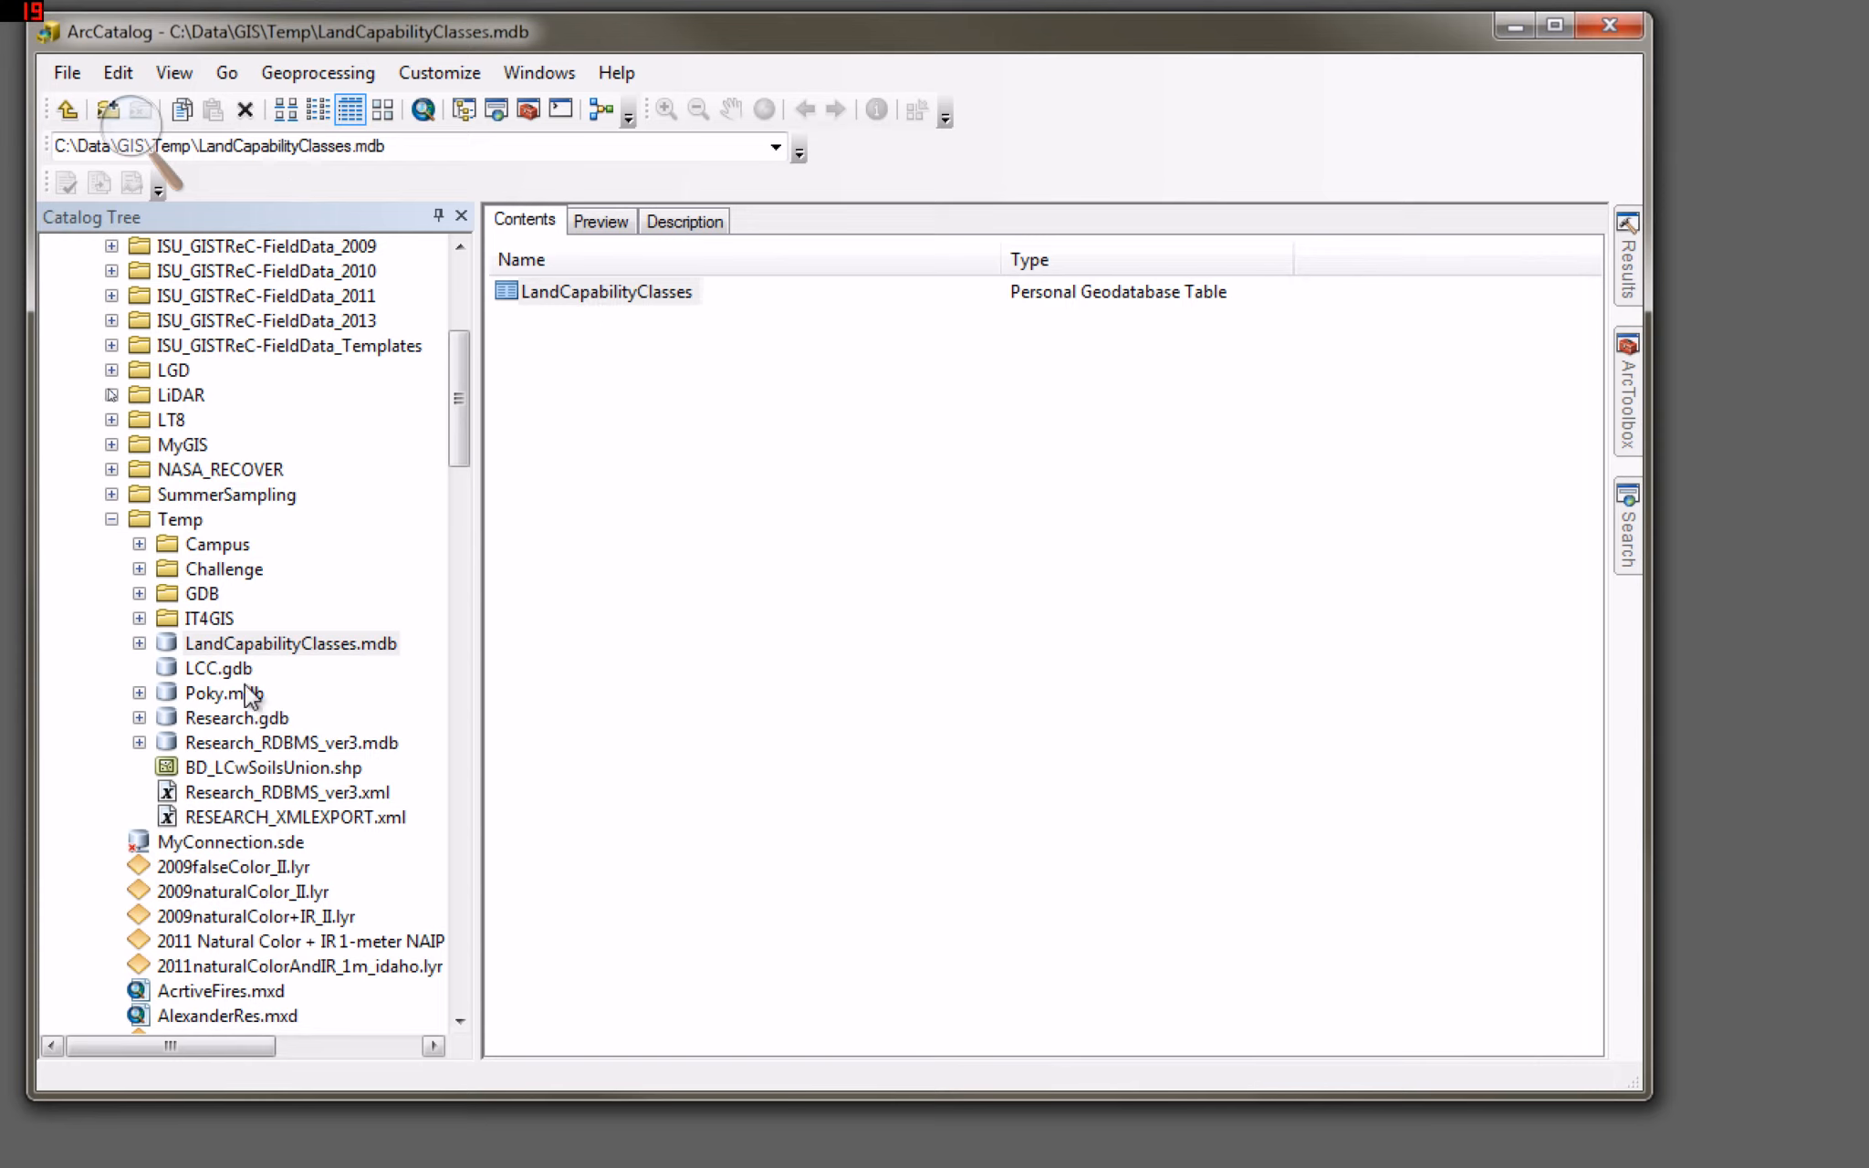
# Open the LCC.gdb file geodatabase in the Temp folder and view its contents.
pyautogui.click(195, 522)
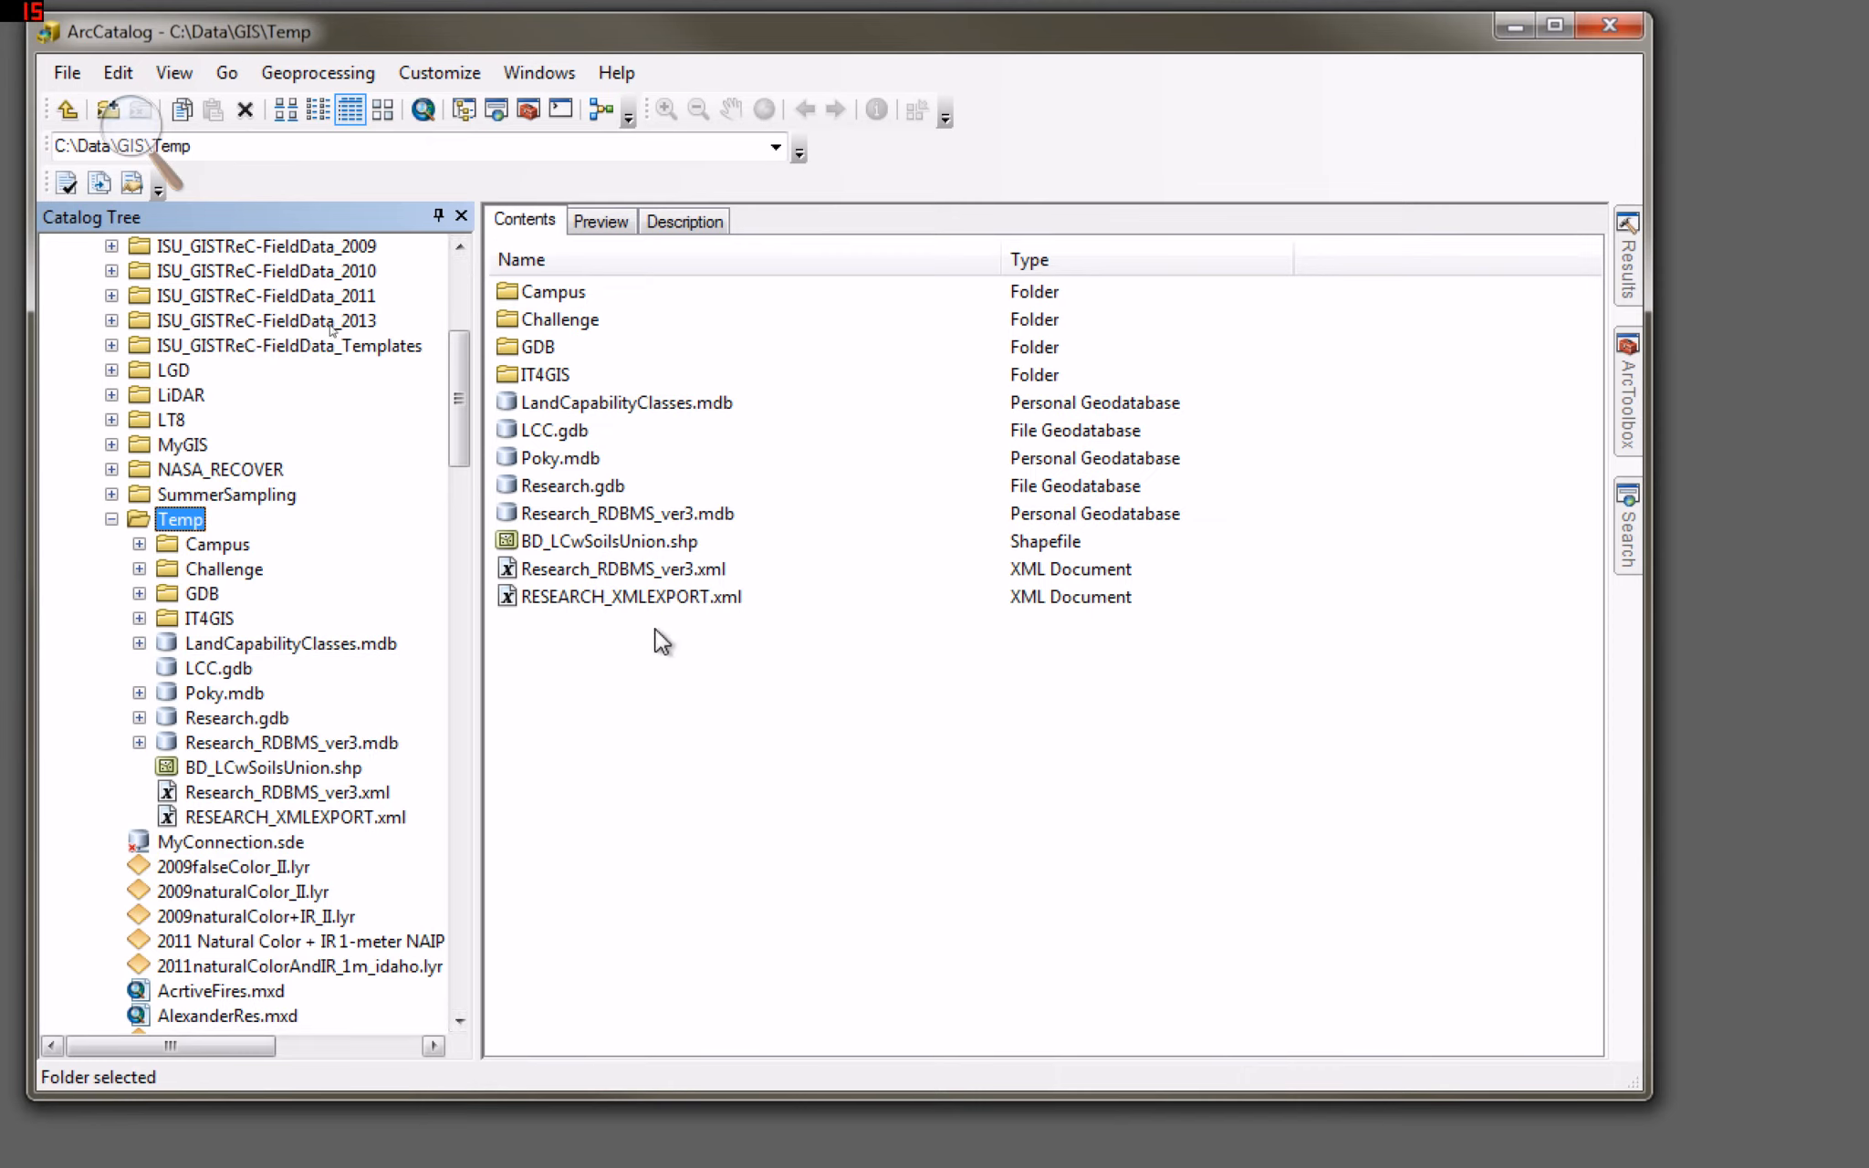
pyautogui.click(539, 433)
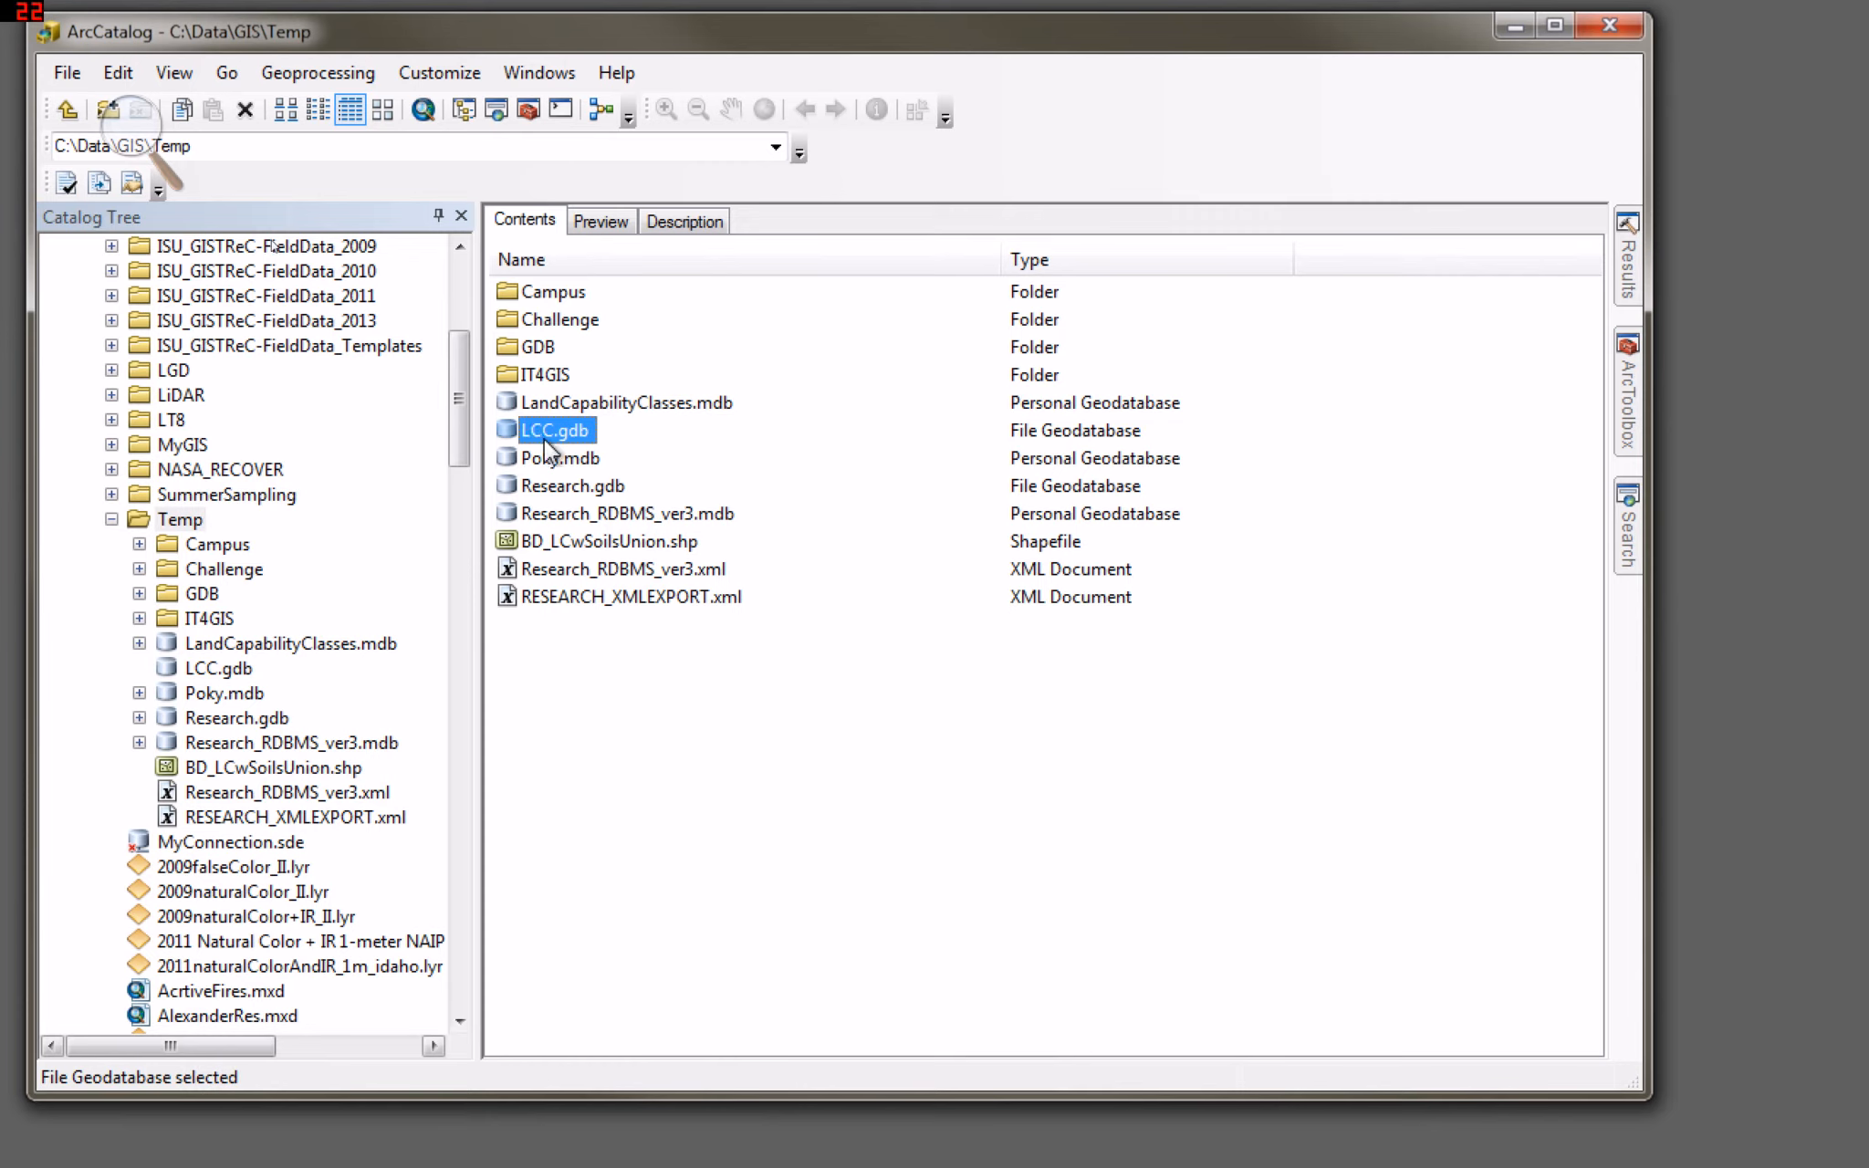
pyautogui.doubleClick(542, 431)
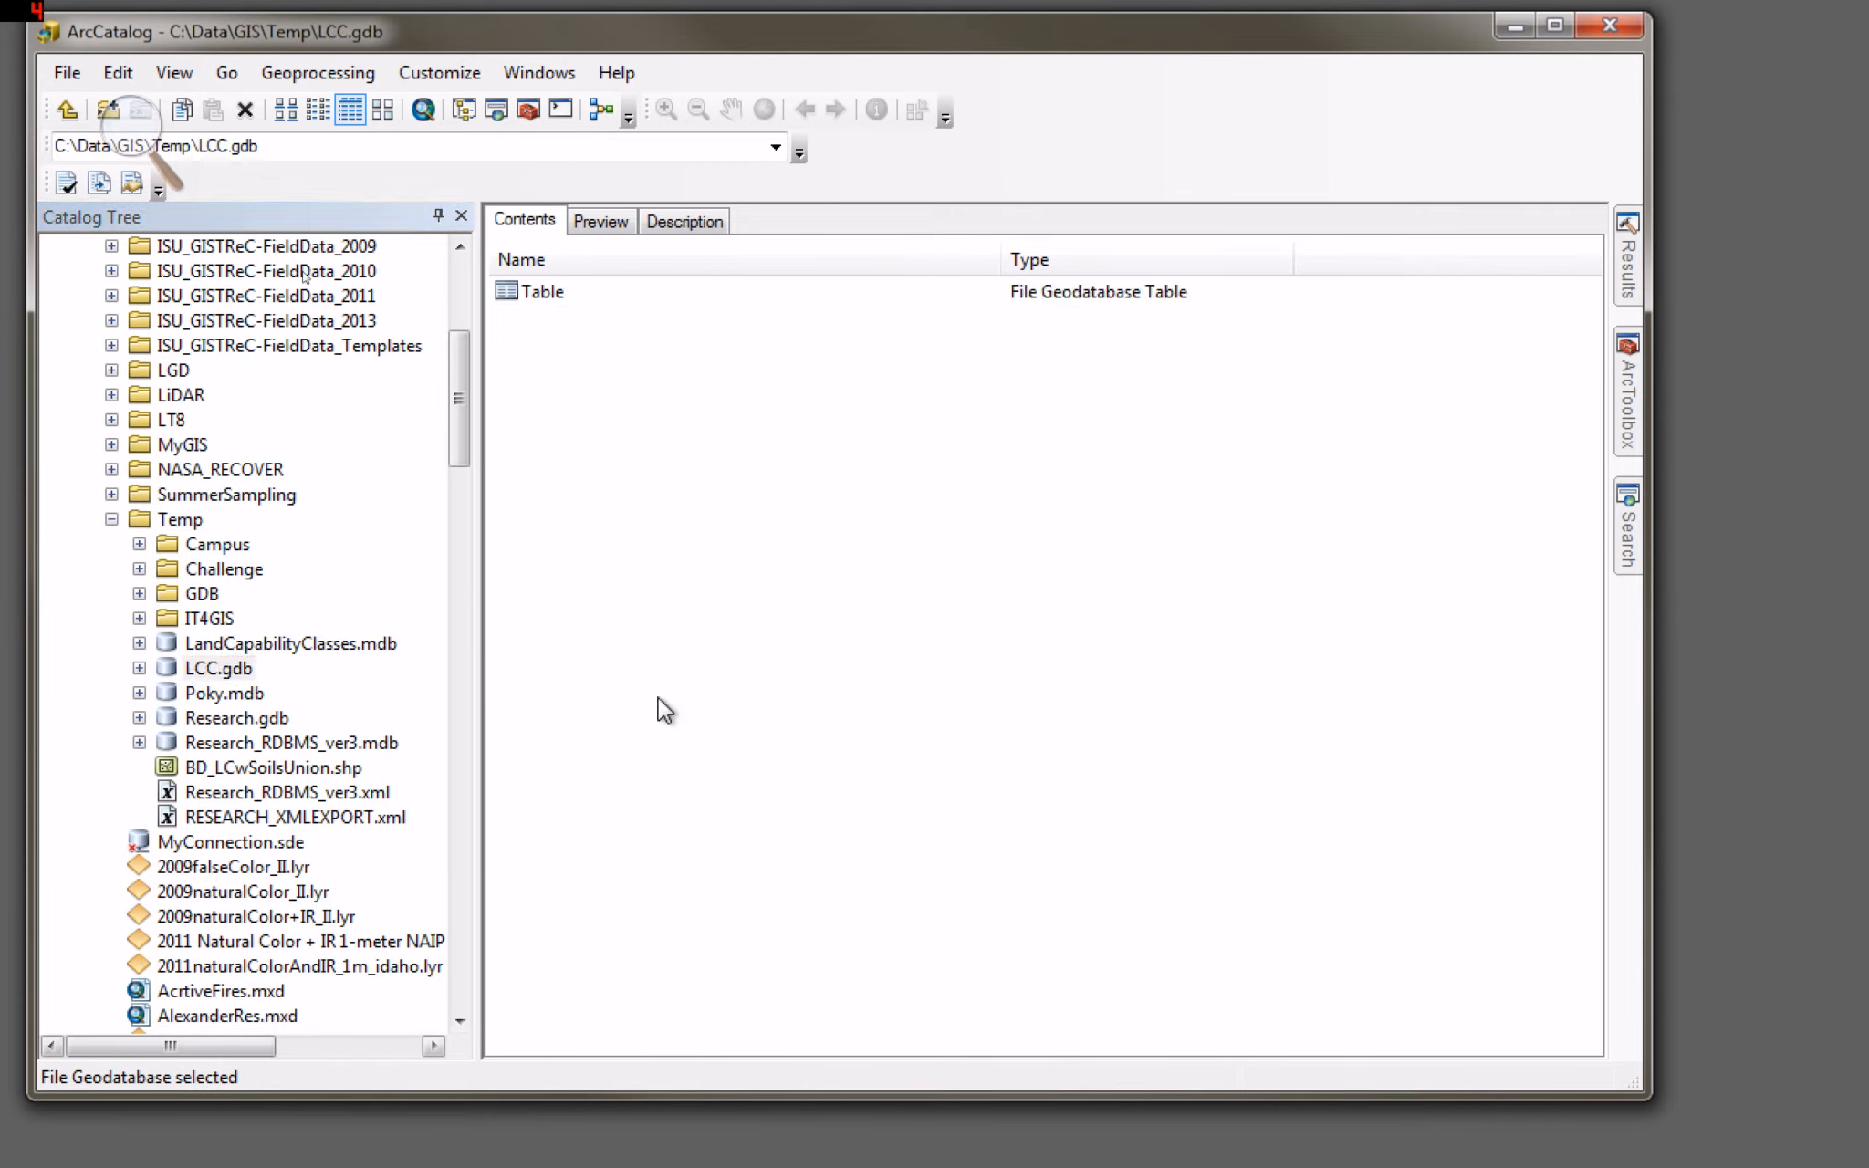
# Examine the messages of the Table to Table run in the current session's geoprocessing results.
pyautogui.click(1627, 269)
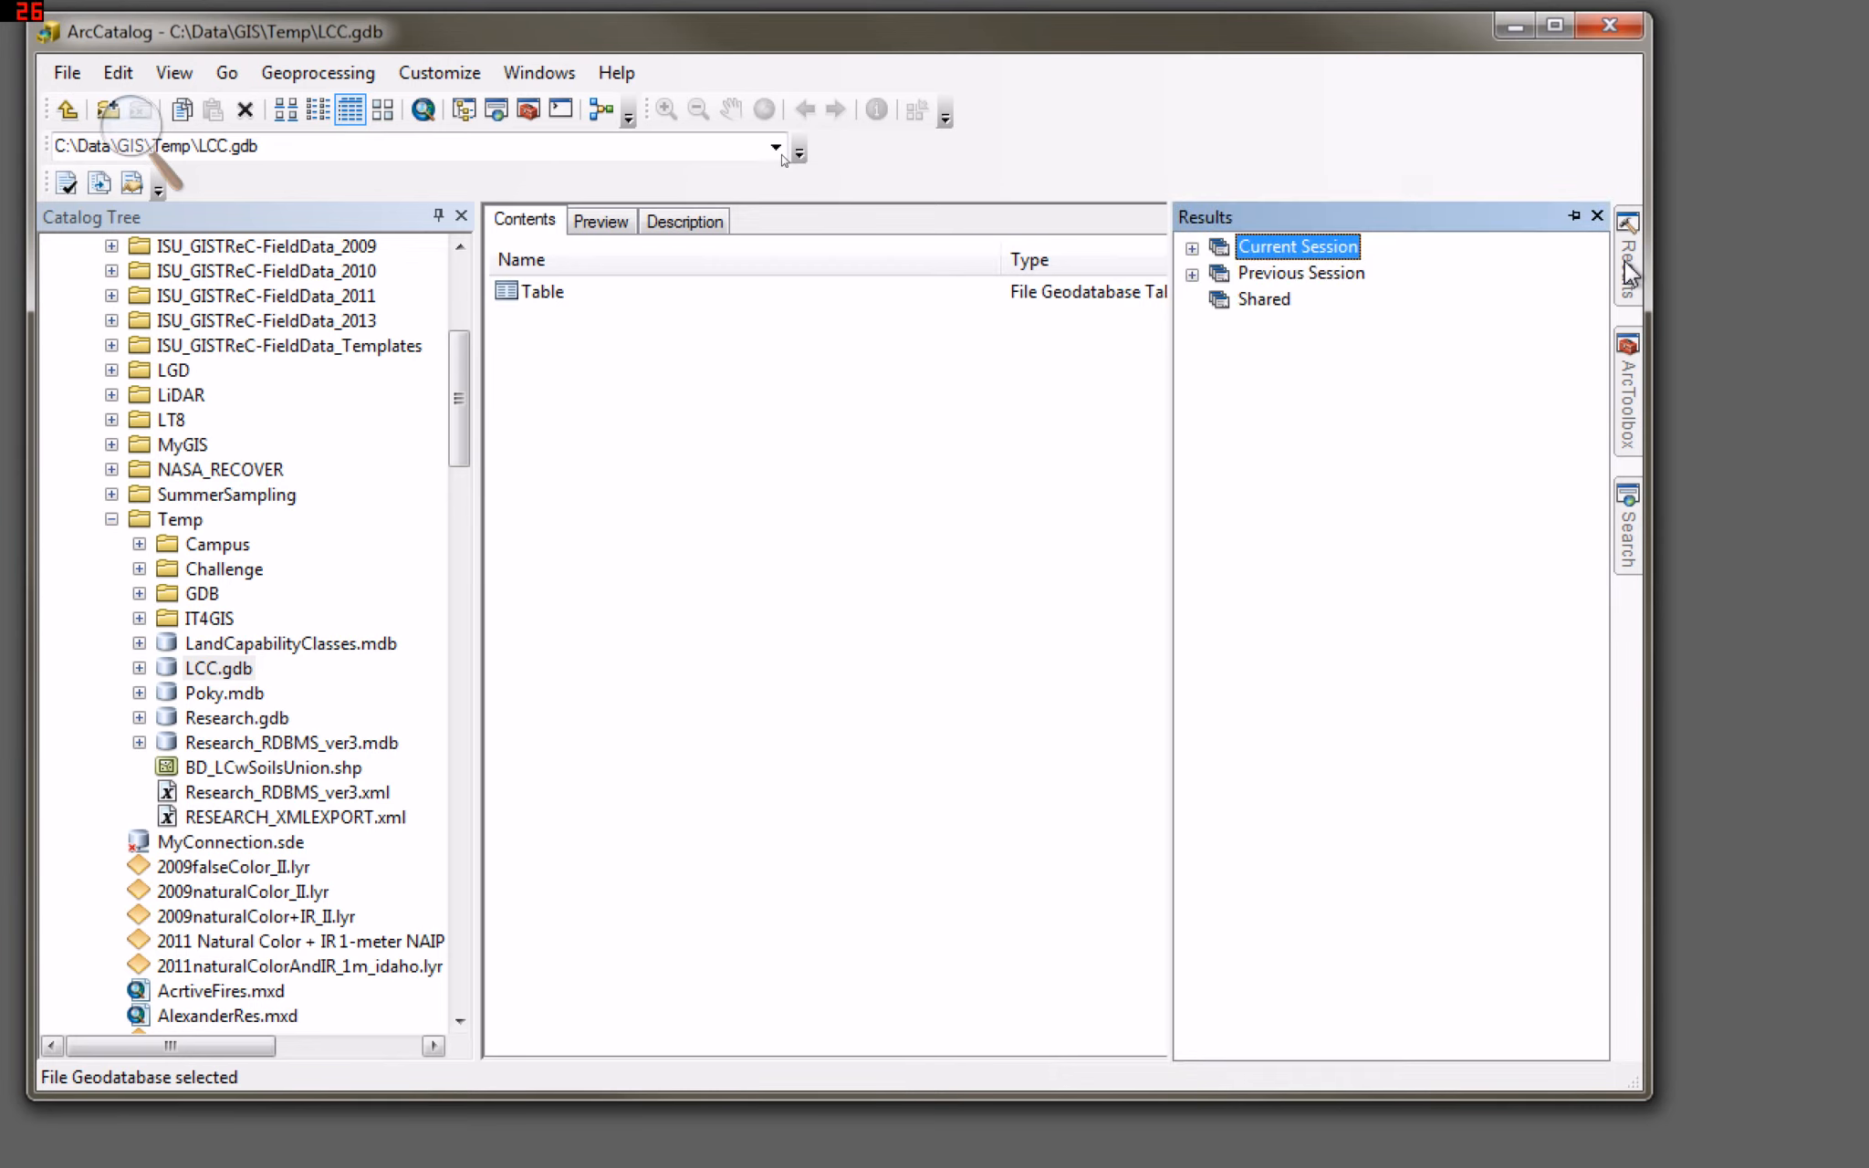
pyautogui.click(1192, 248)
pyautogui.click(1220, 275)
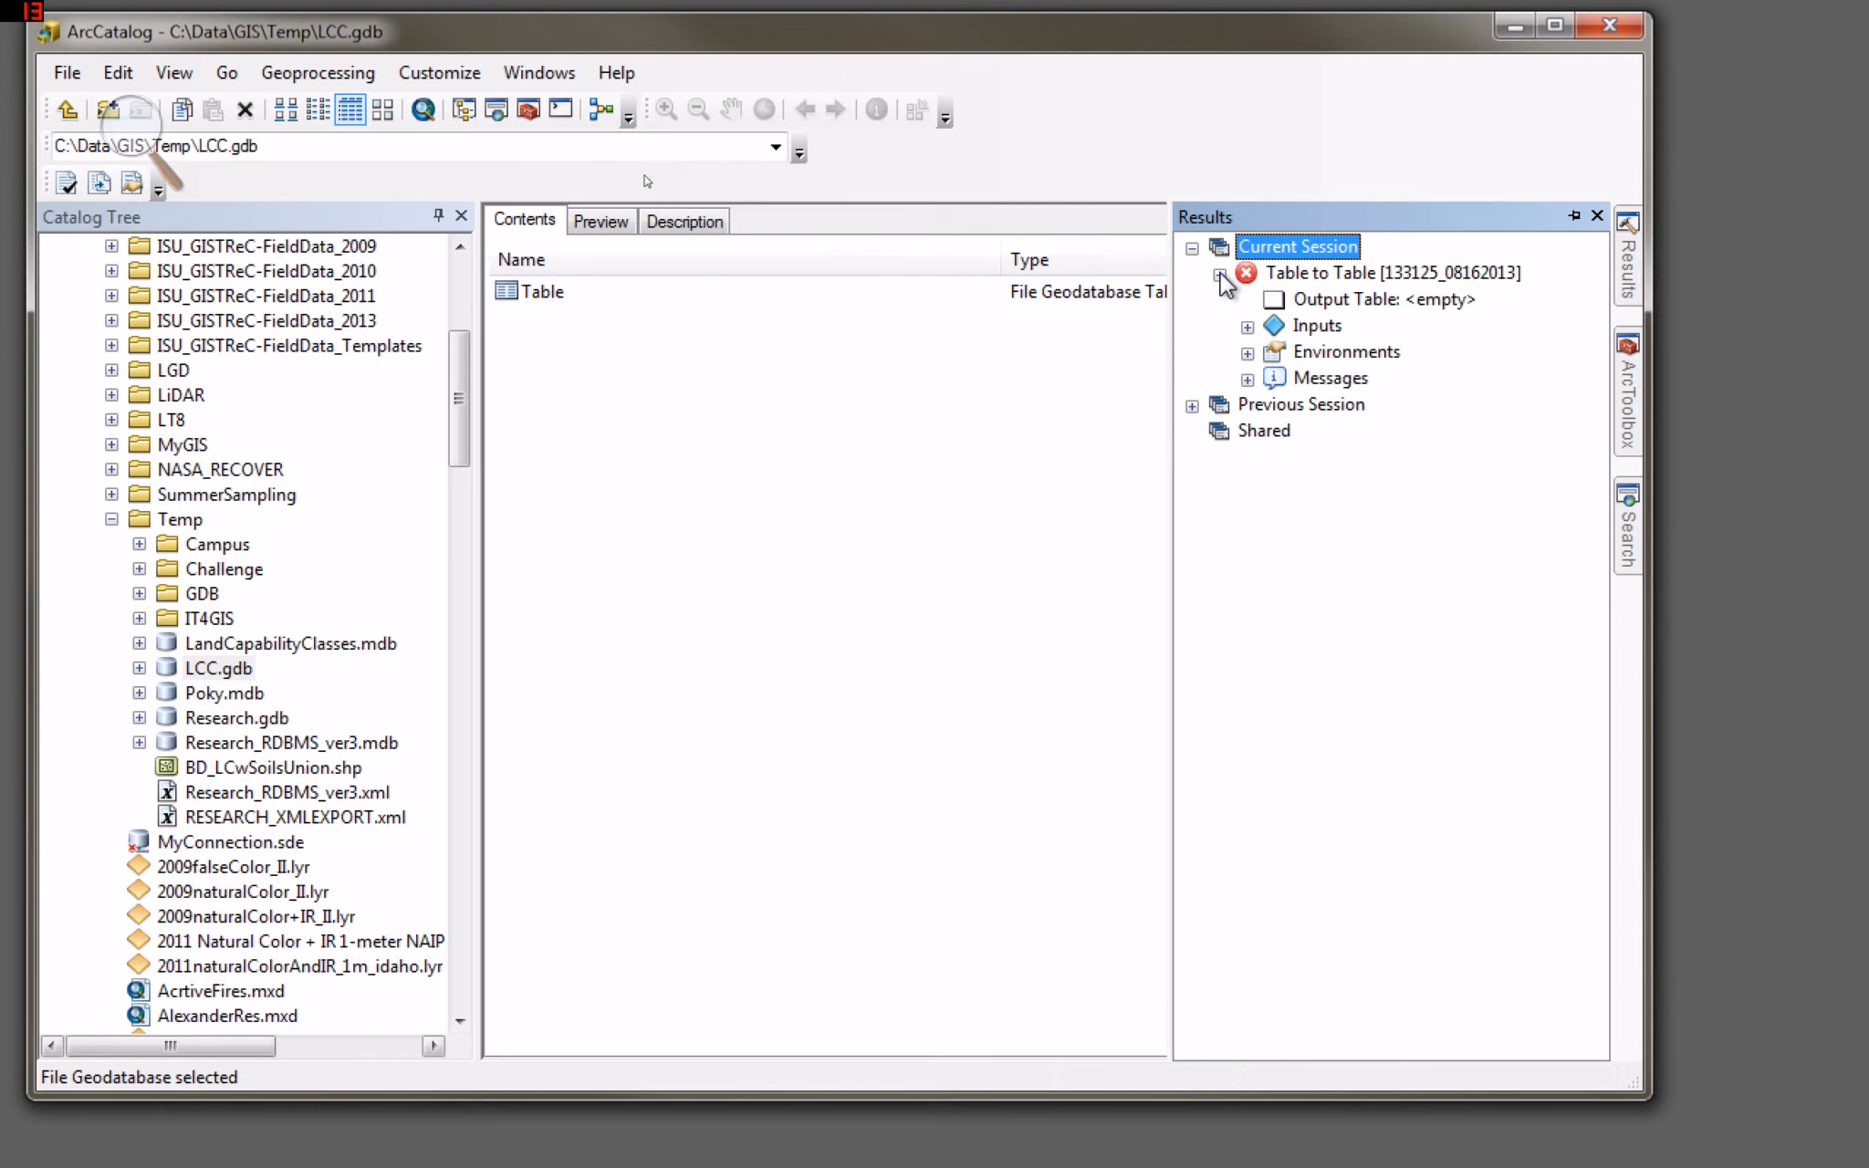
pyautogui.click(1247, 378)
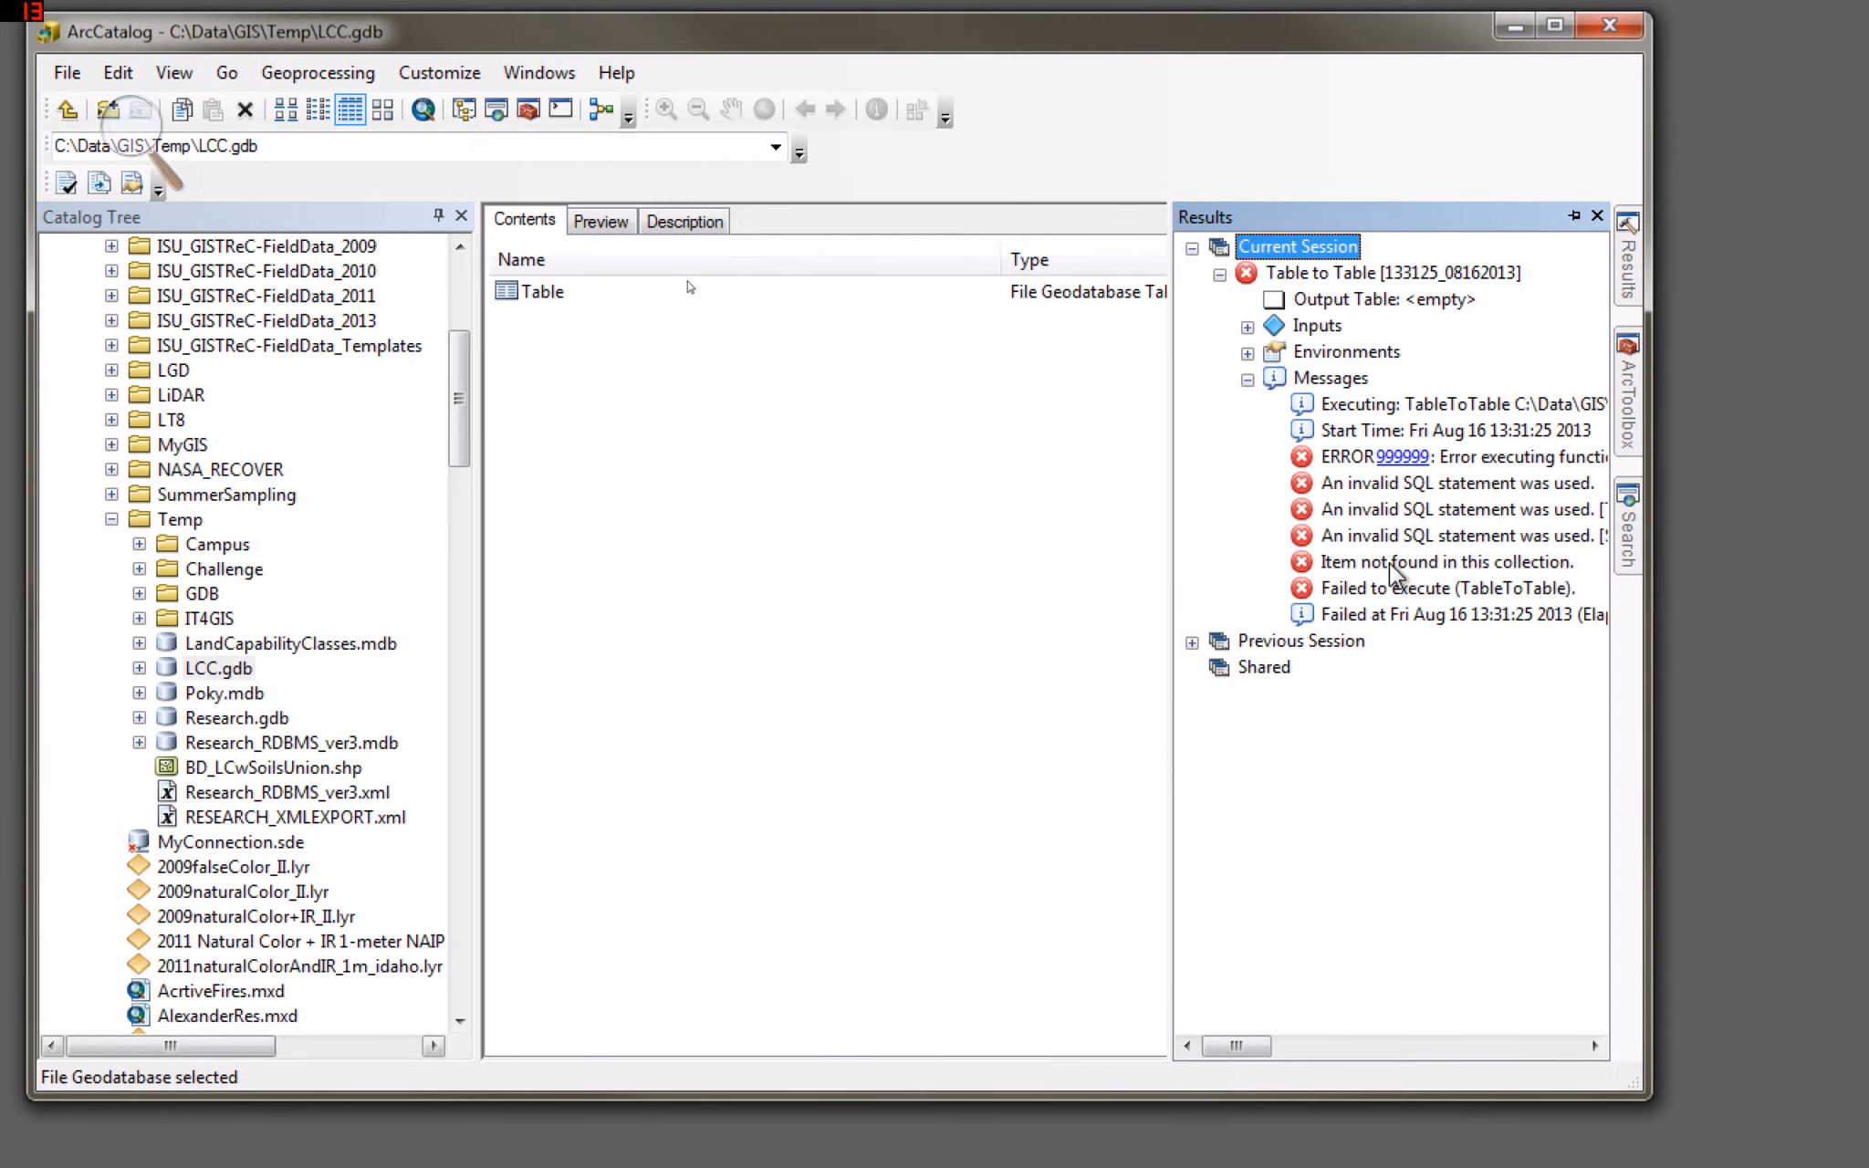
# Preview the exported table in LCC.gdb and check its columns and records.
pyautogui.click(518, 290)
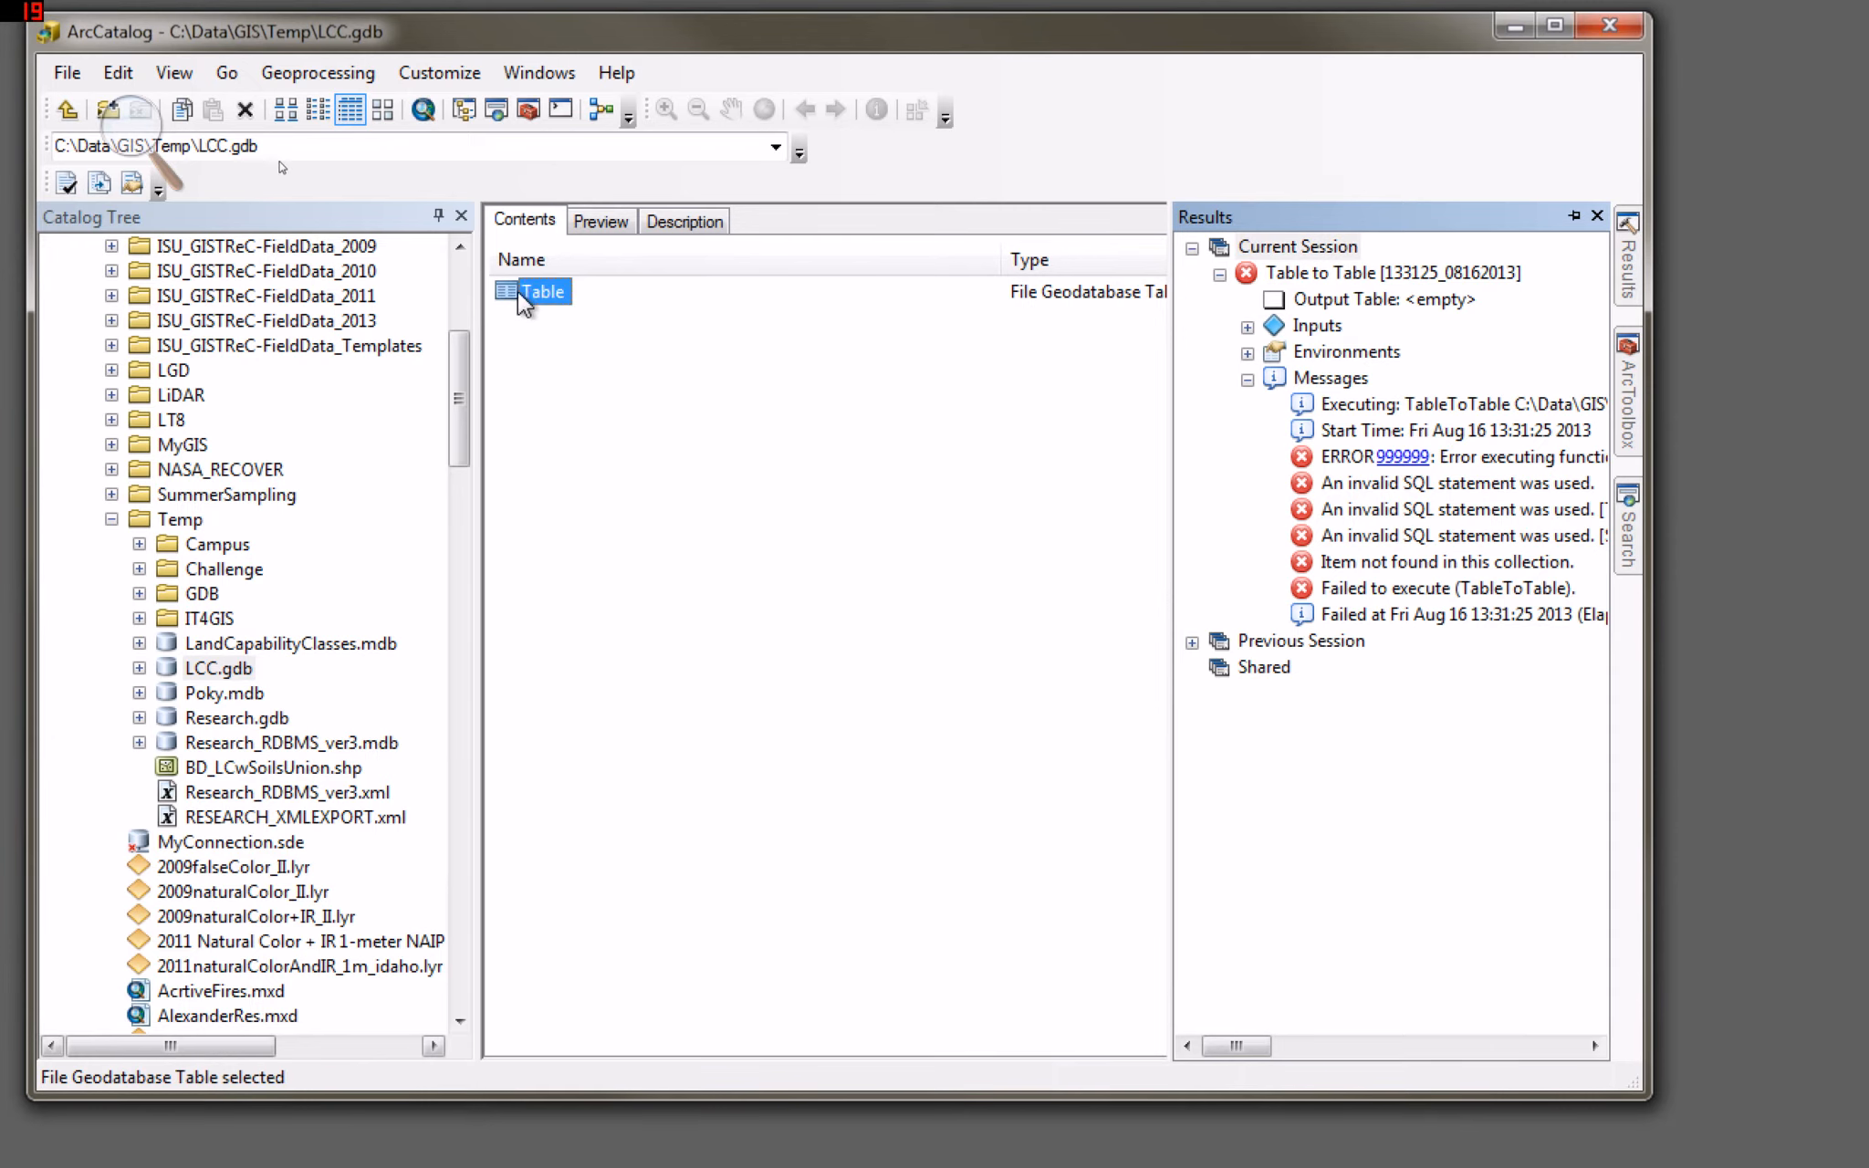
pyautogui.click(602, 227)
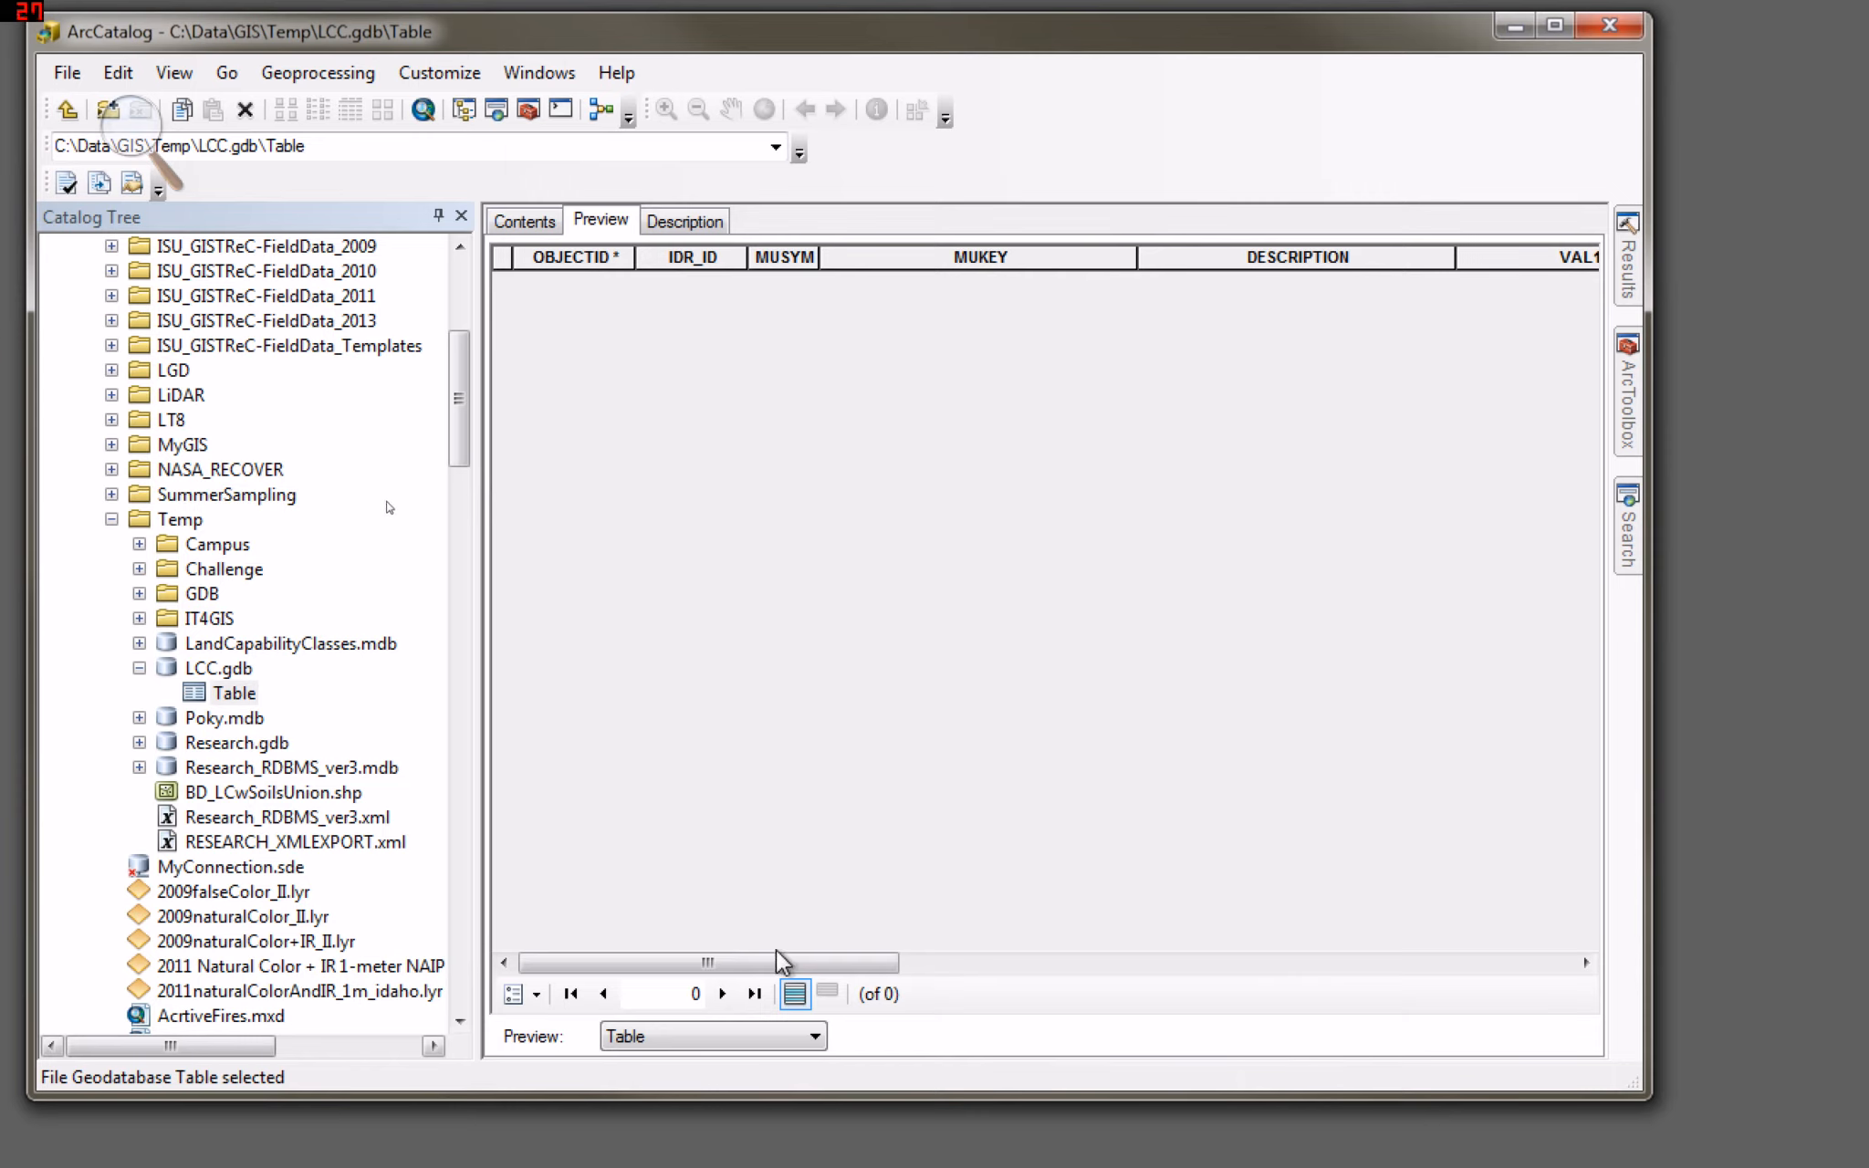
pyautogui.moveTo(771, 955); pyautogui.dragTo(465, 933)
# Find the Bldgs feature class in the CityData dataset of pGDB.mdb in the GDB folder and preview its attribute table.
pyautogui.click(231, 637)
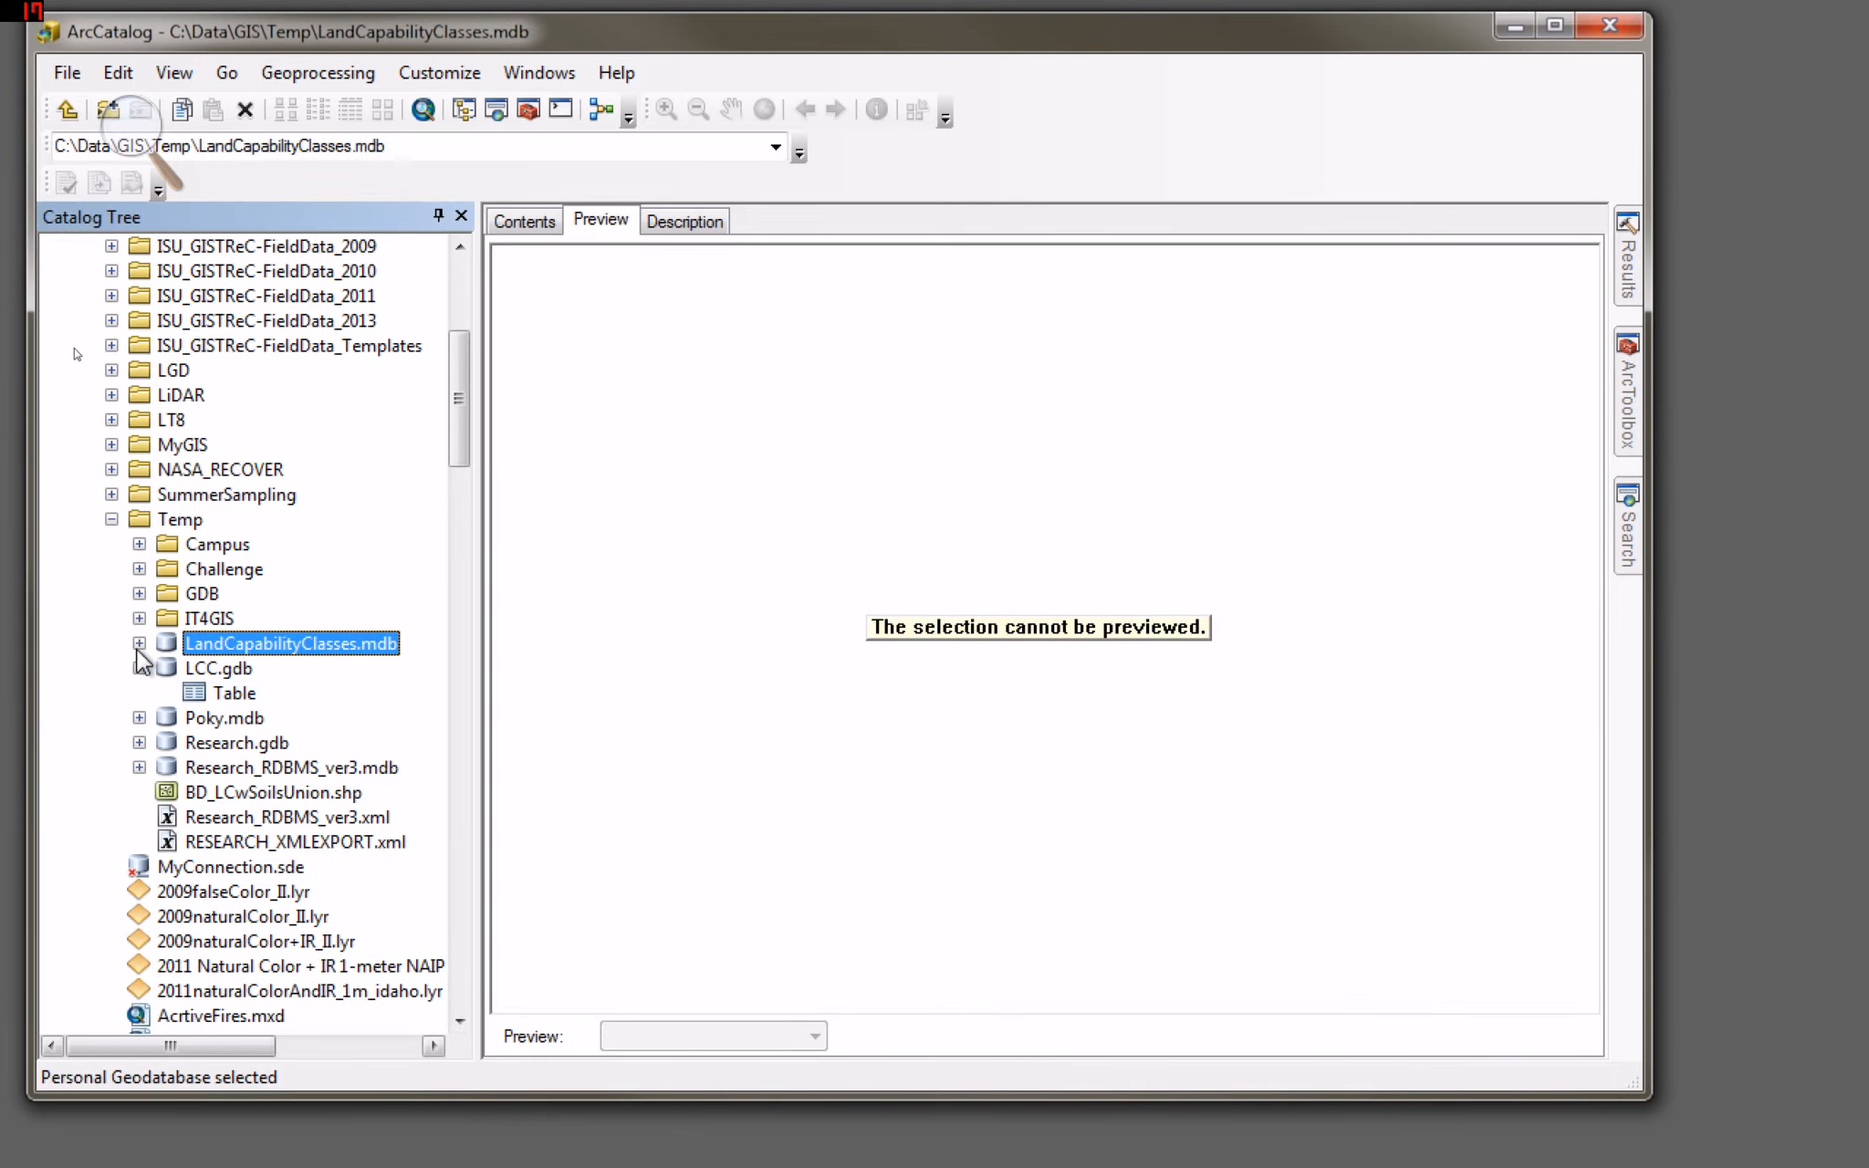
pyautogui.click(137, 594)
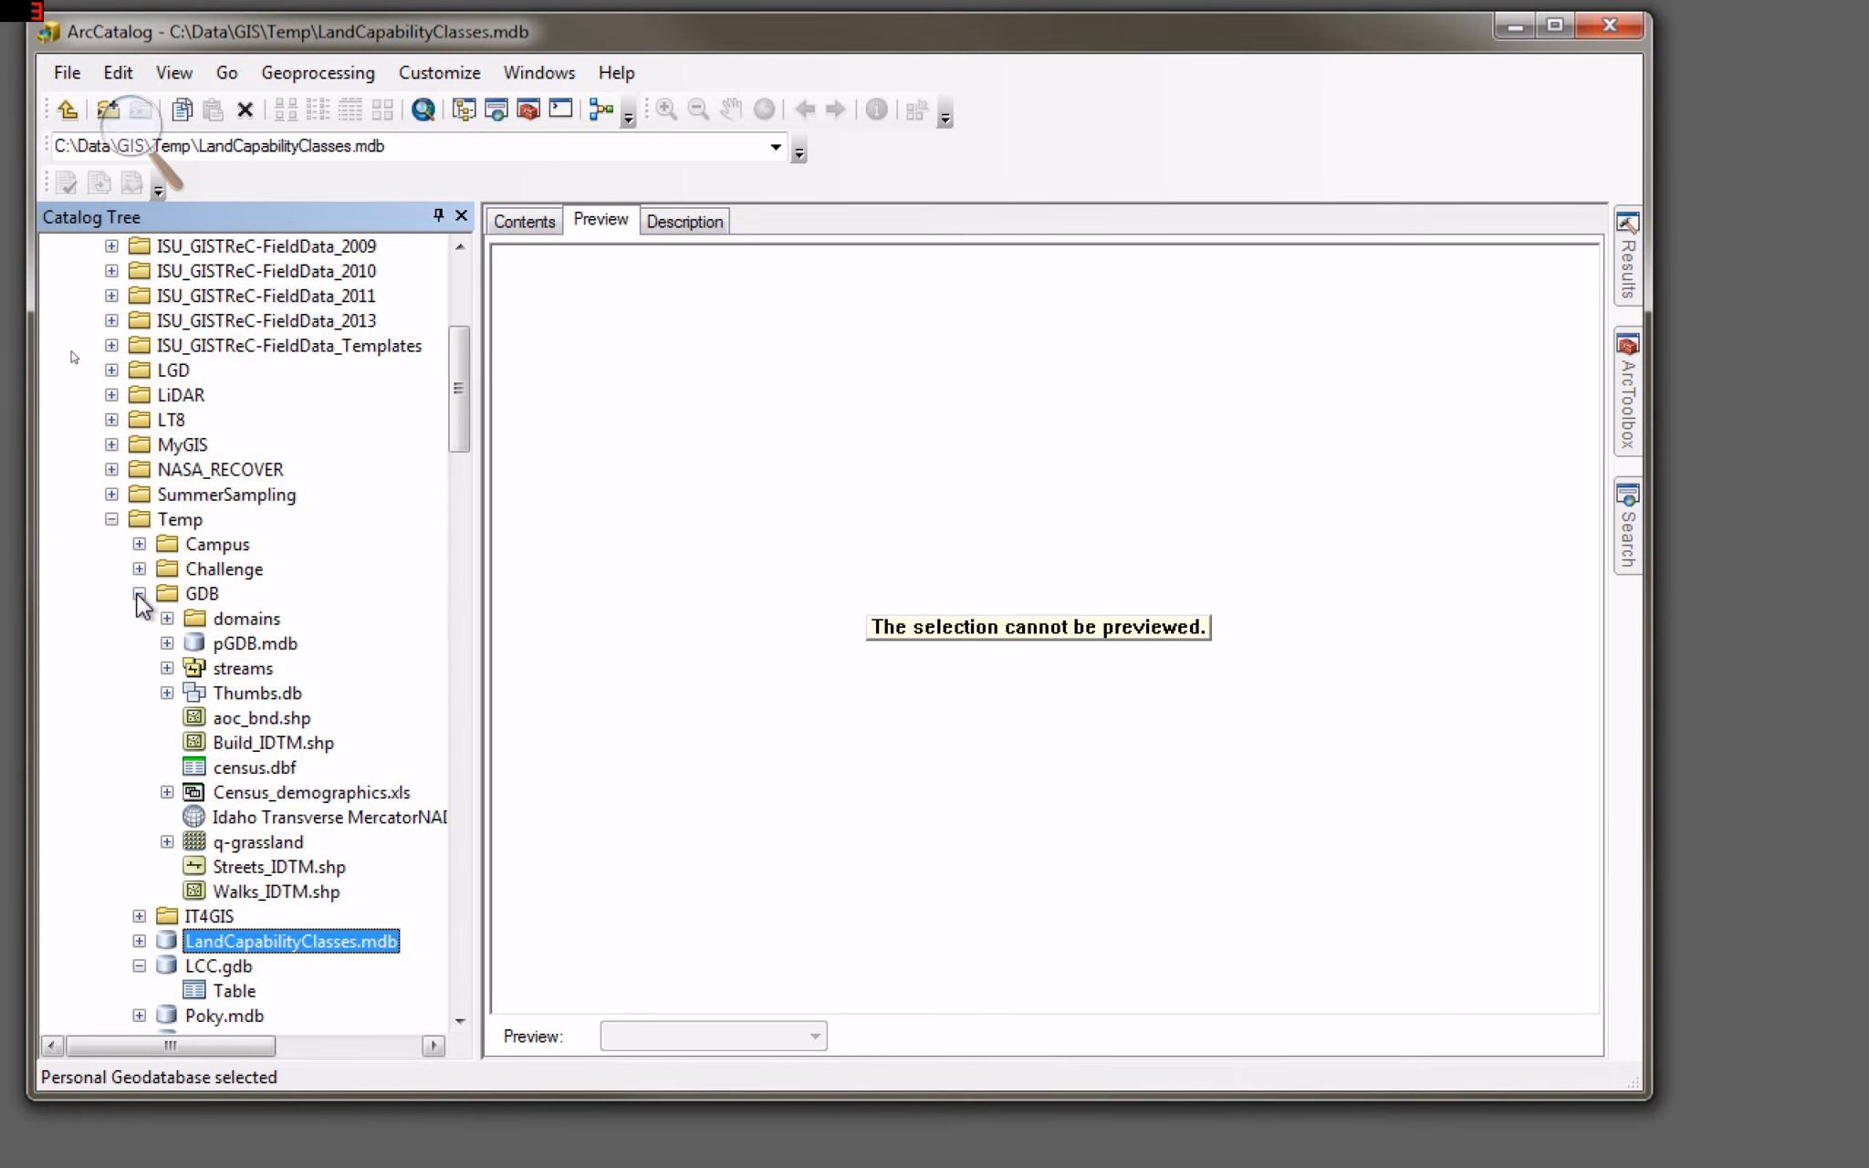
pyautogui.click(239, 644)
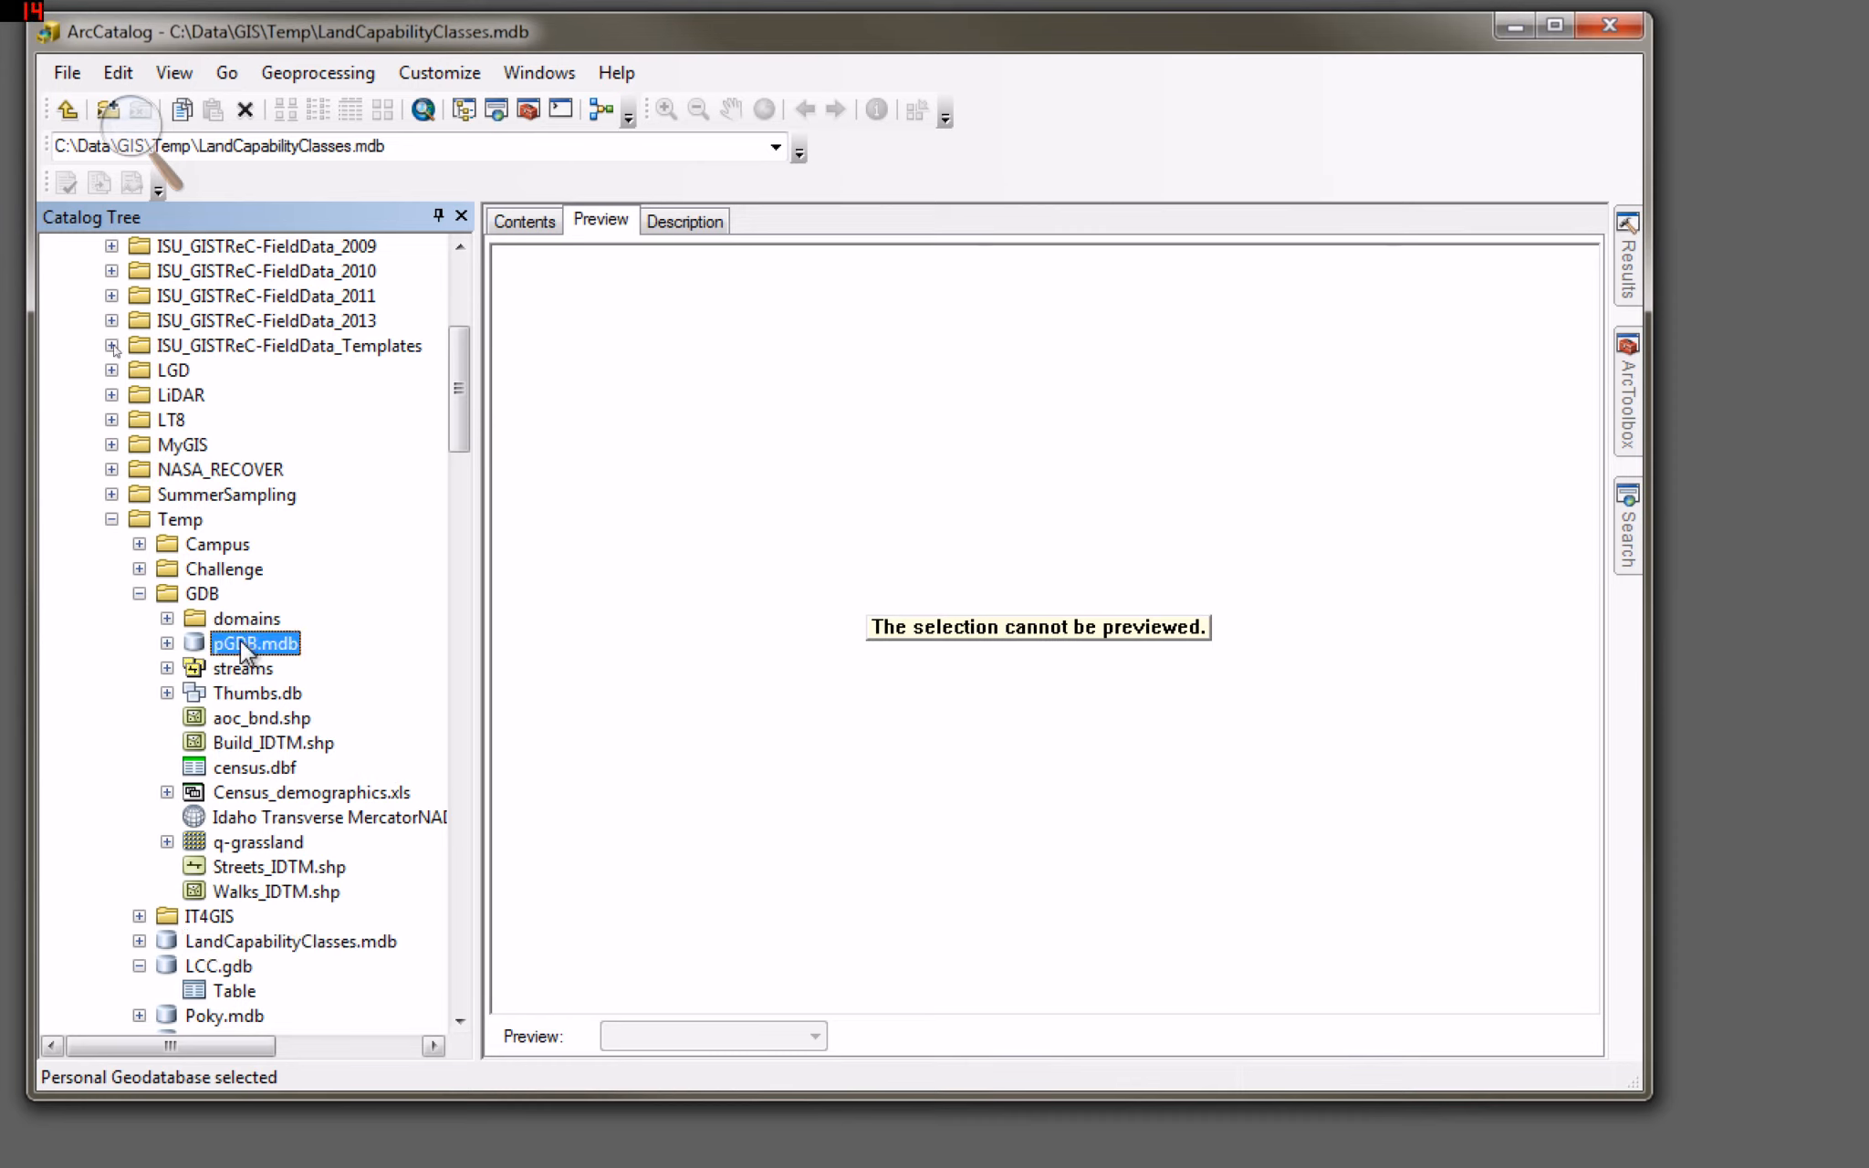
pyautogui.click(167, 645)
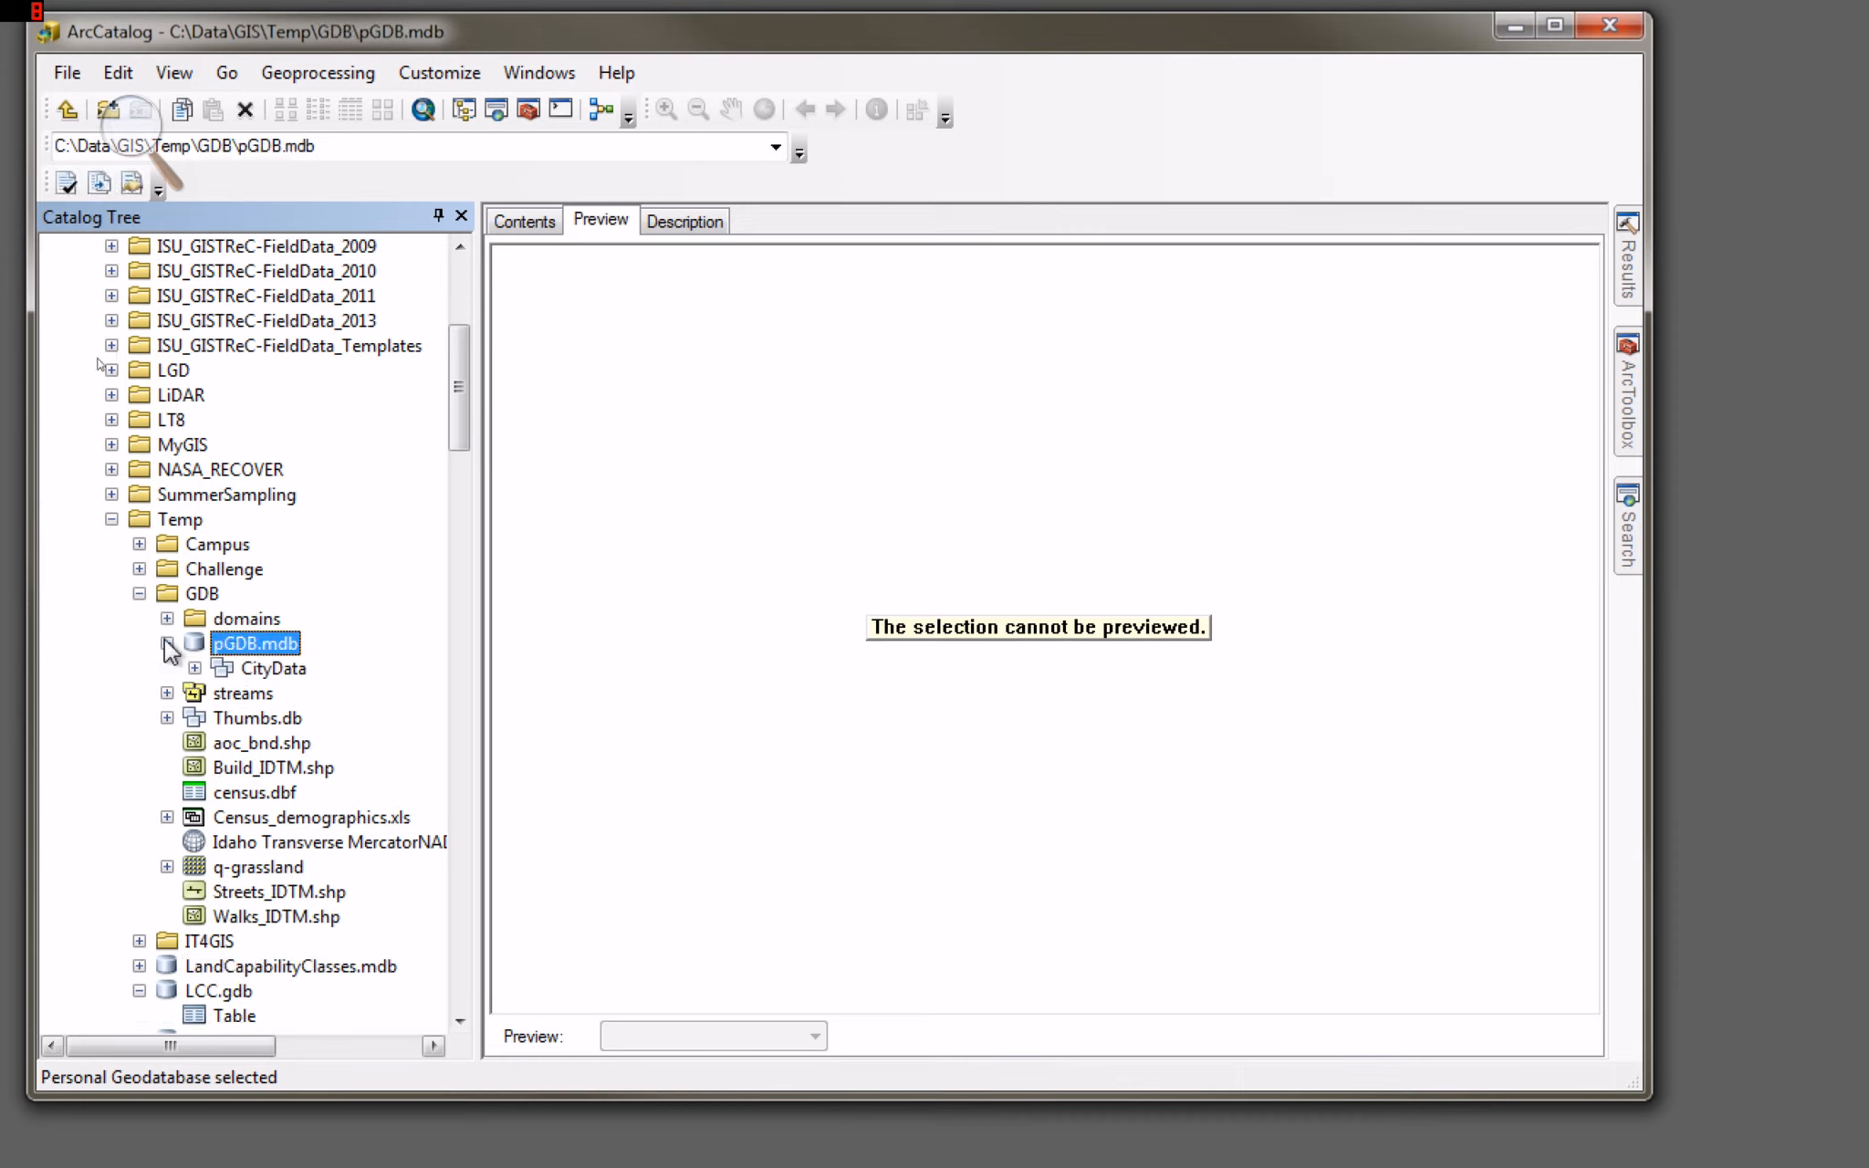
pyautogui.click(195, 669)
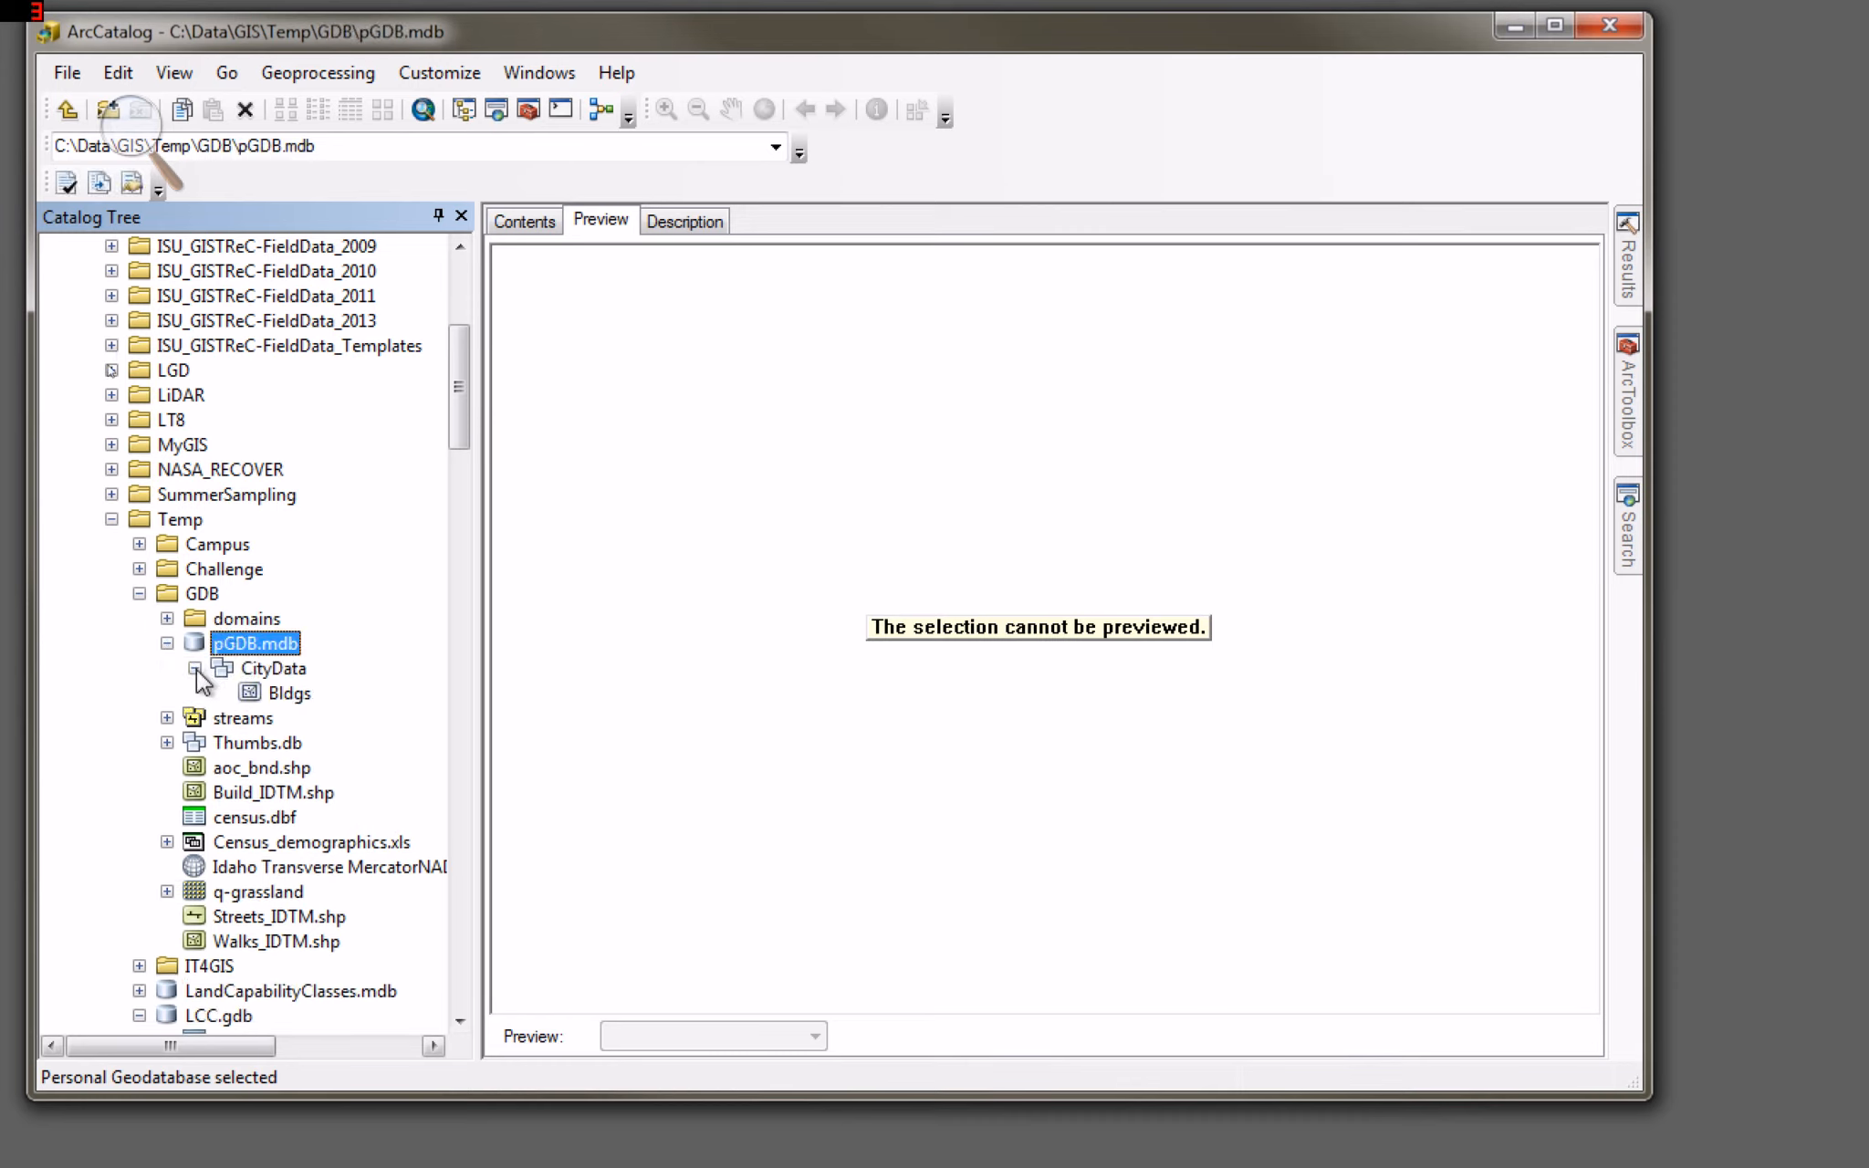
pyautogui.click(289, 693)
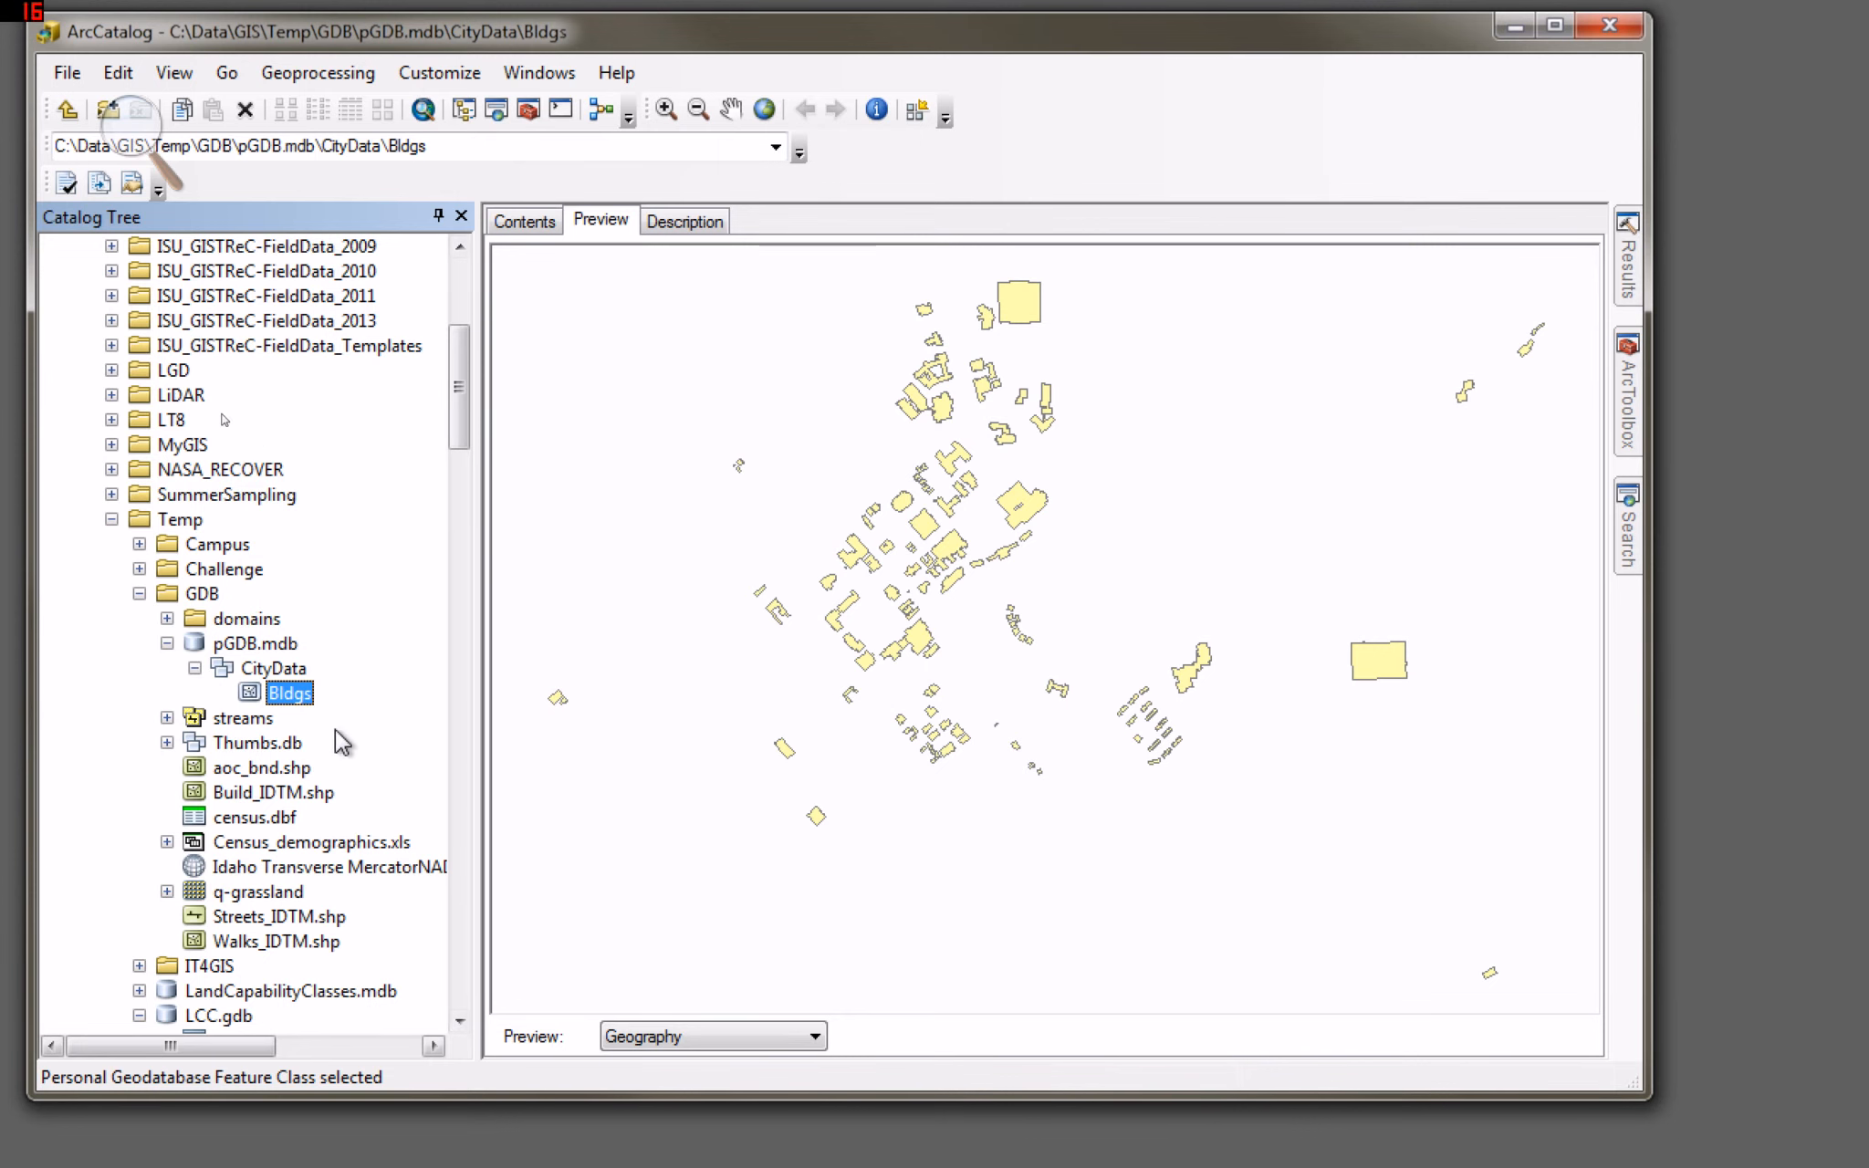
pyautogui.click(721, 1042)
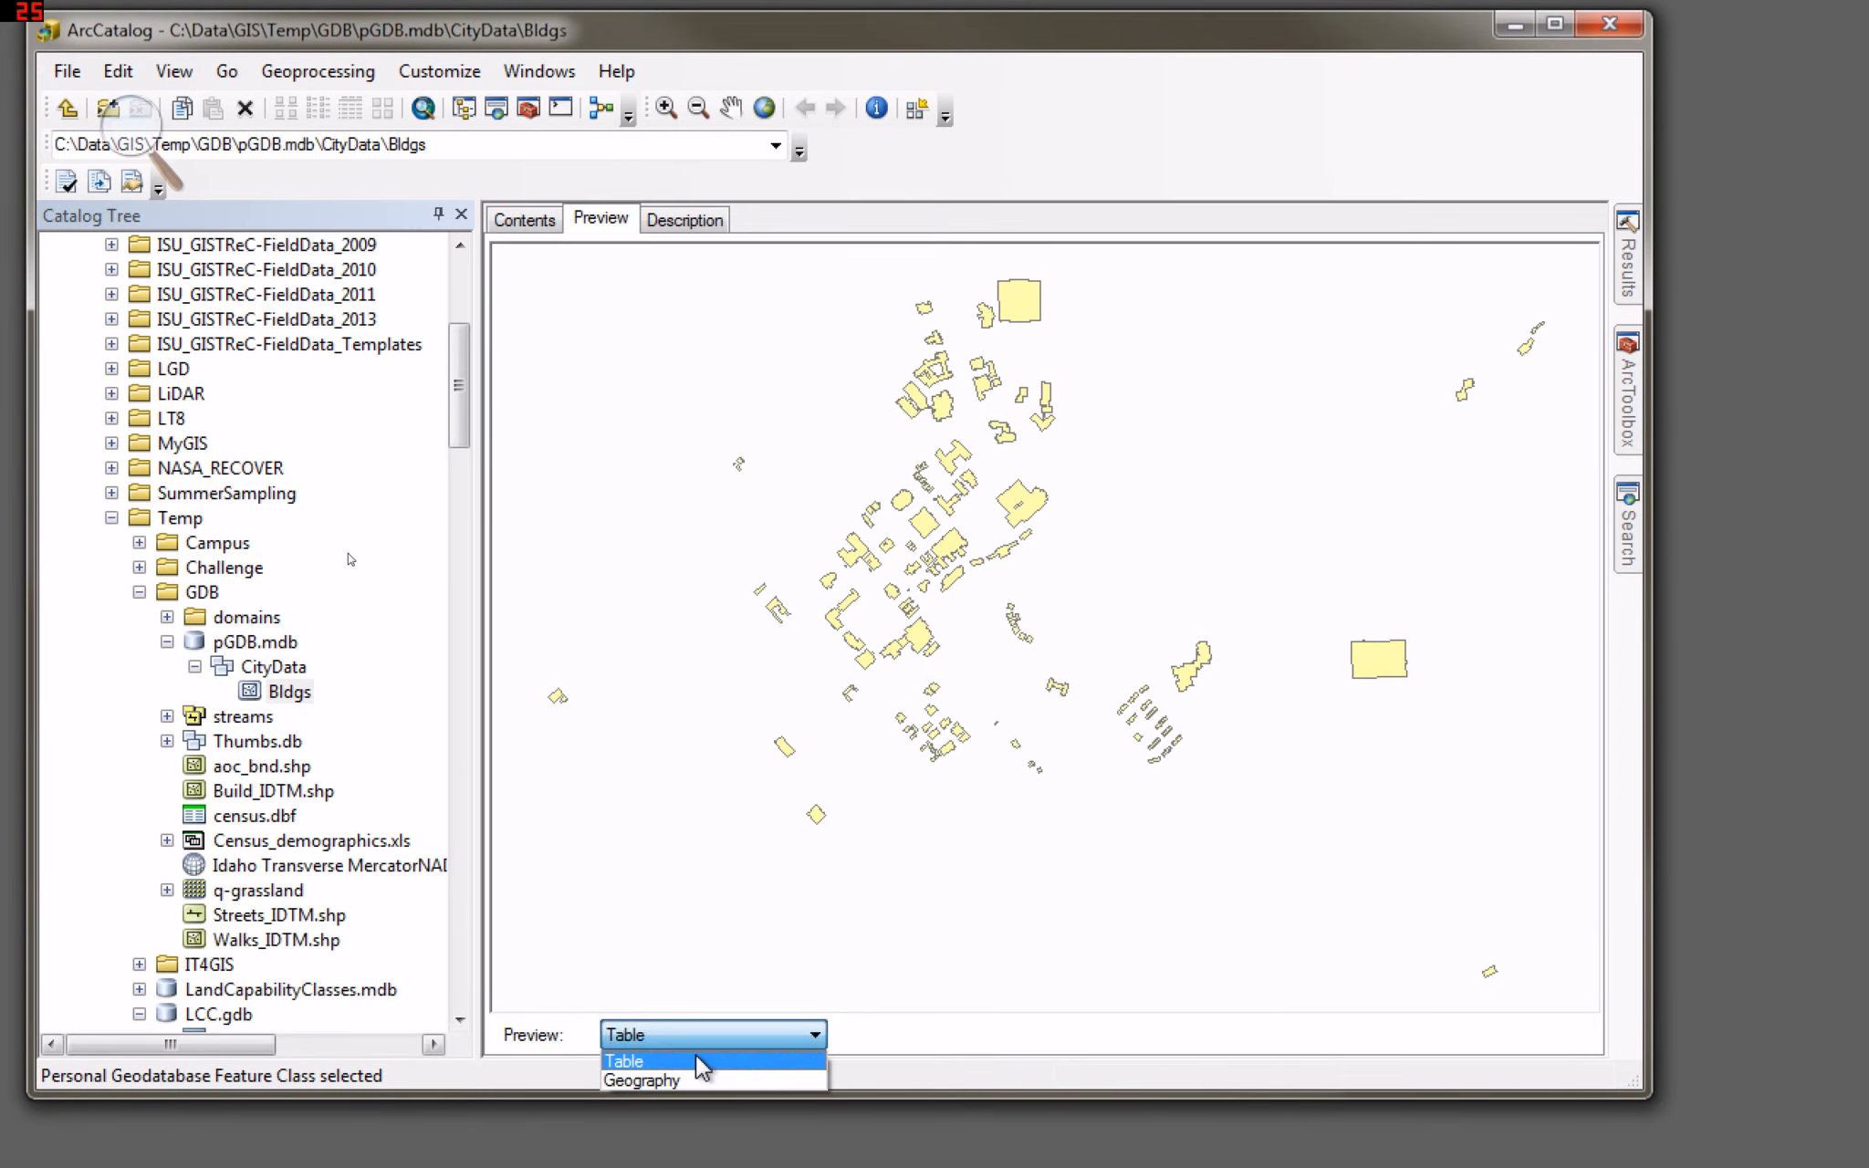
pyautogui.click(696, 1064)
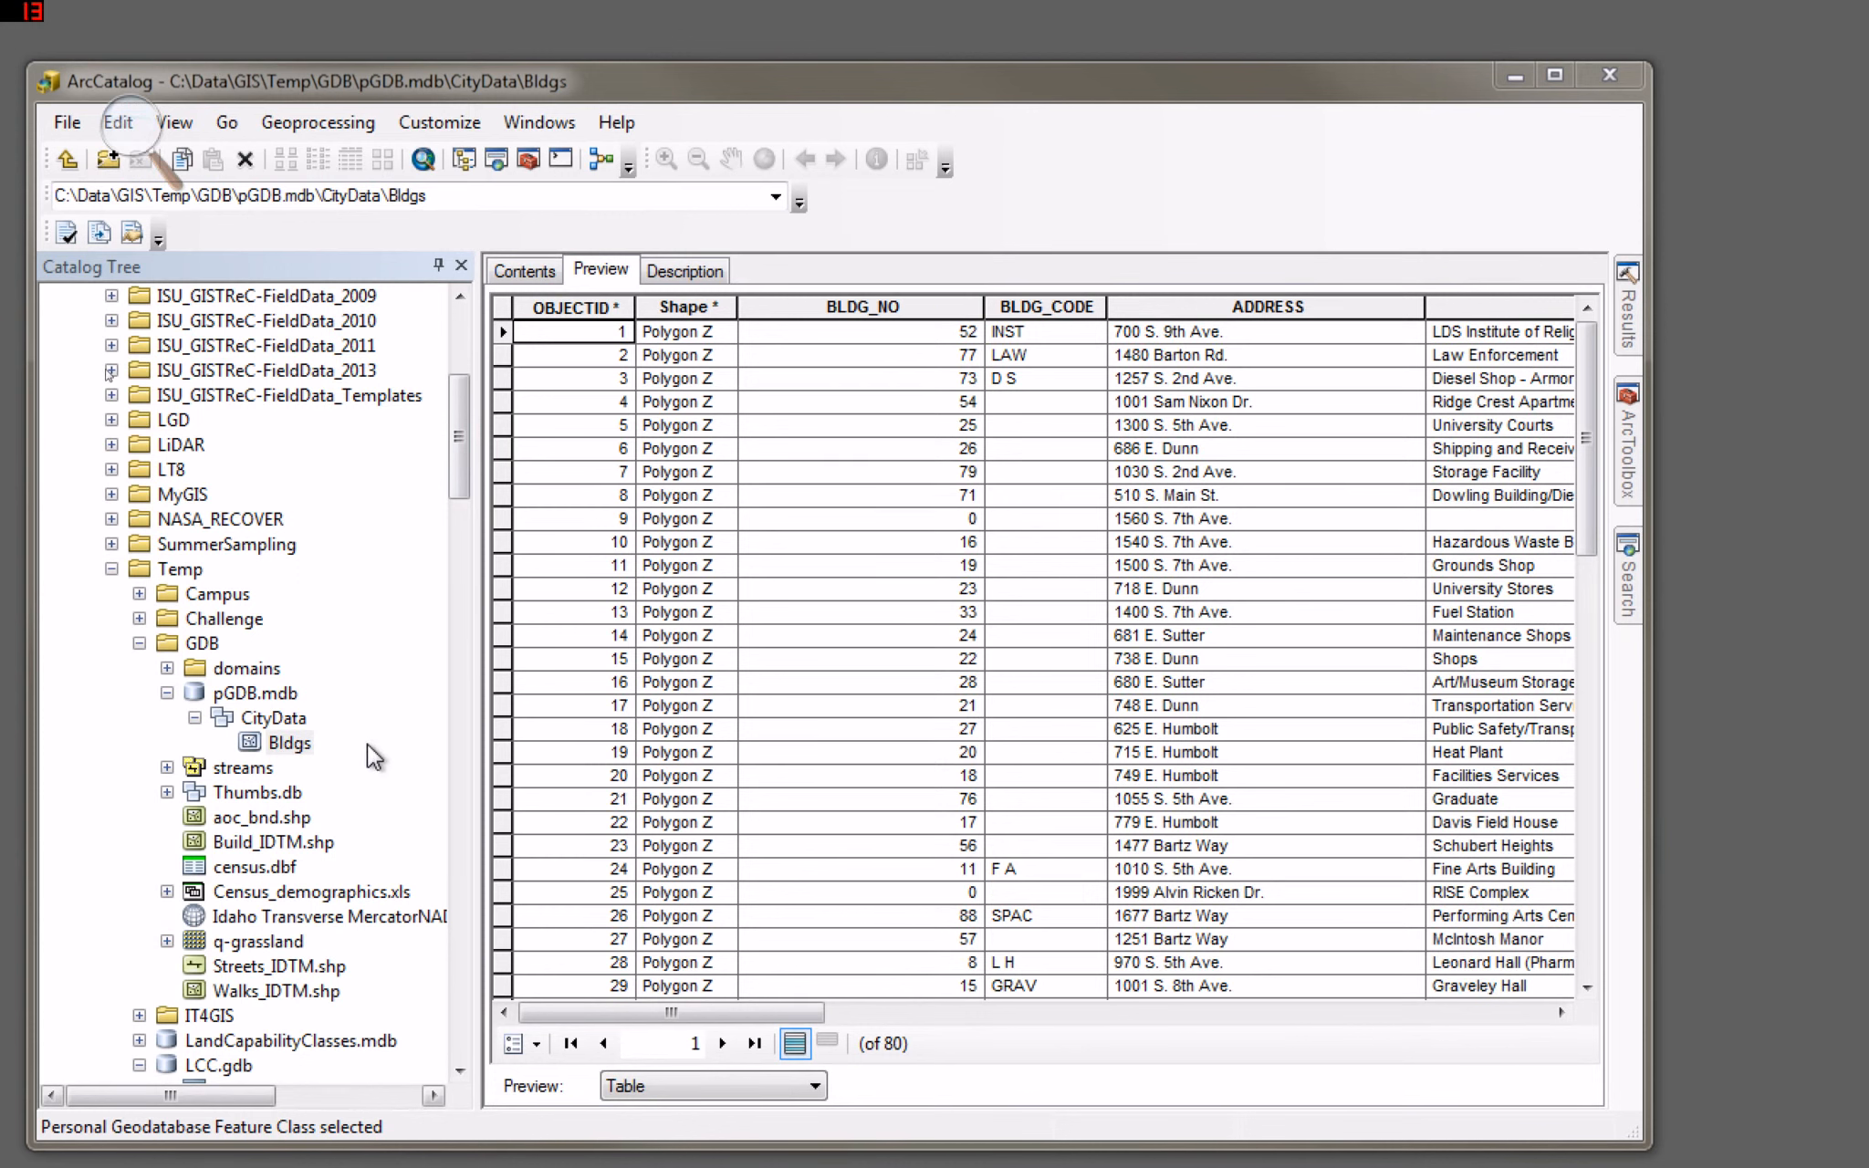
# Rename the CAMPSTATUS field of the Bldgs feature class as CAMPUS_STATUS in its properties and apply the change.
pyautogui.rightClick(292, 745)
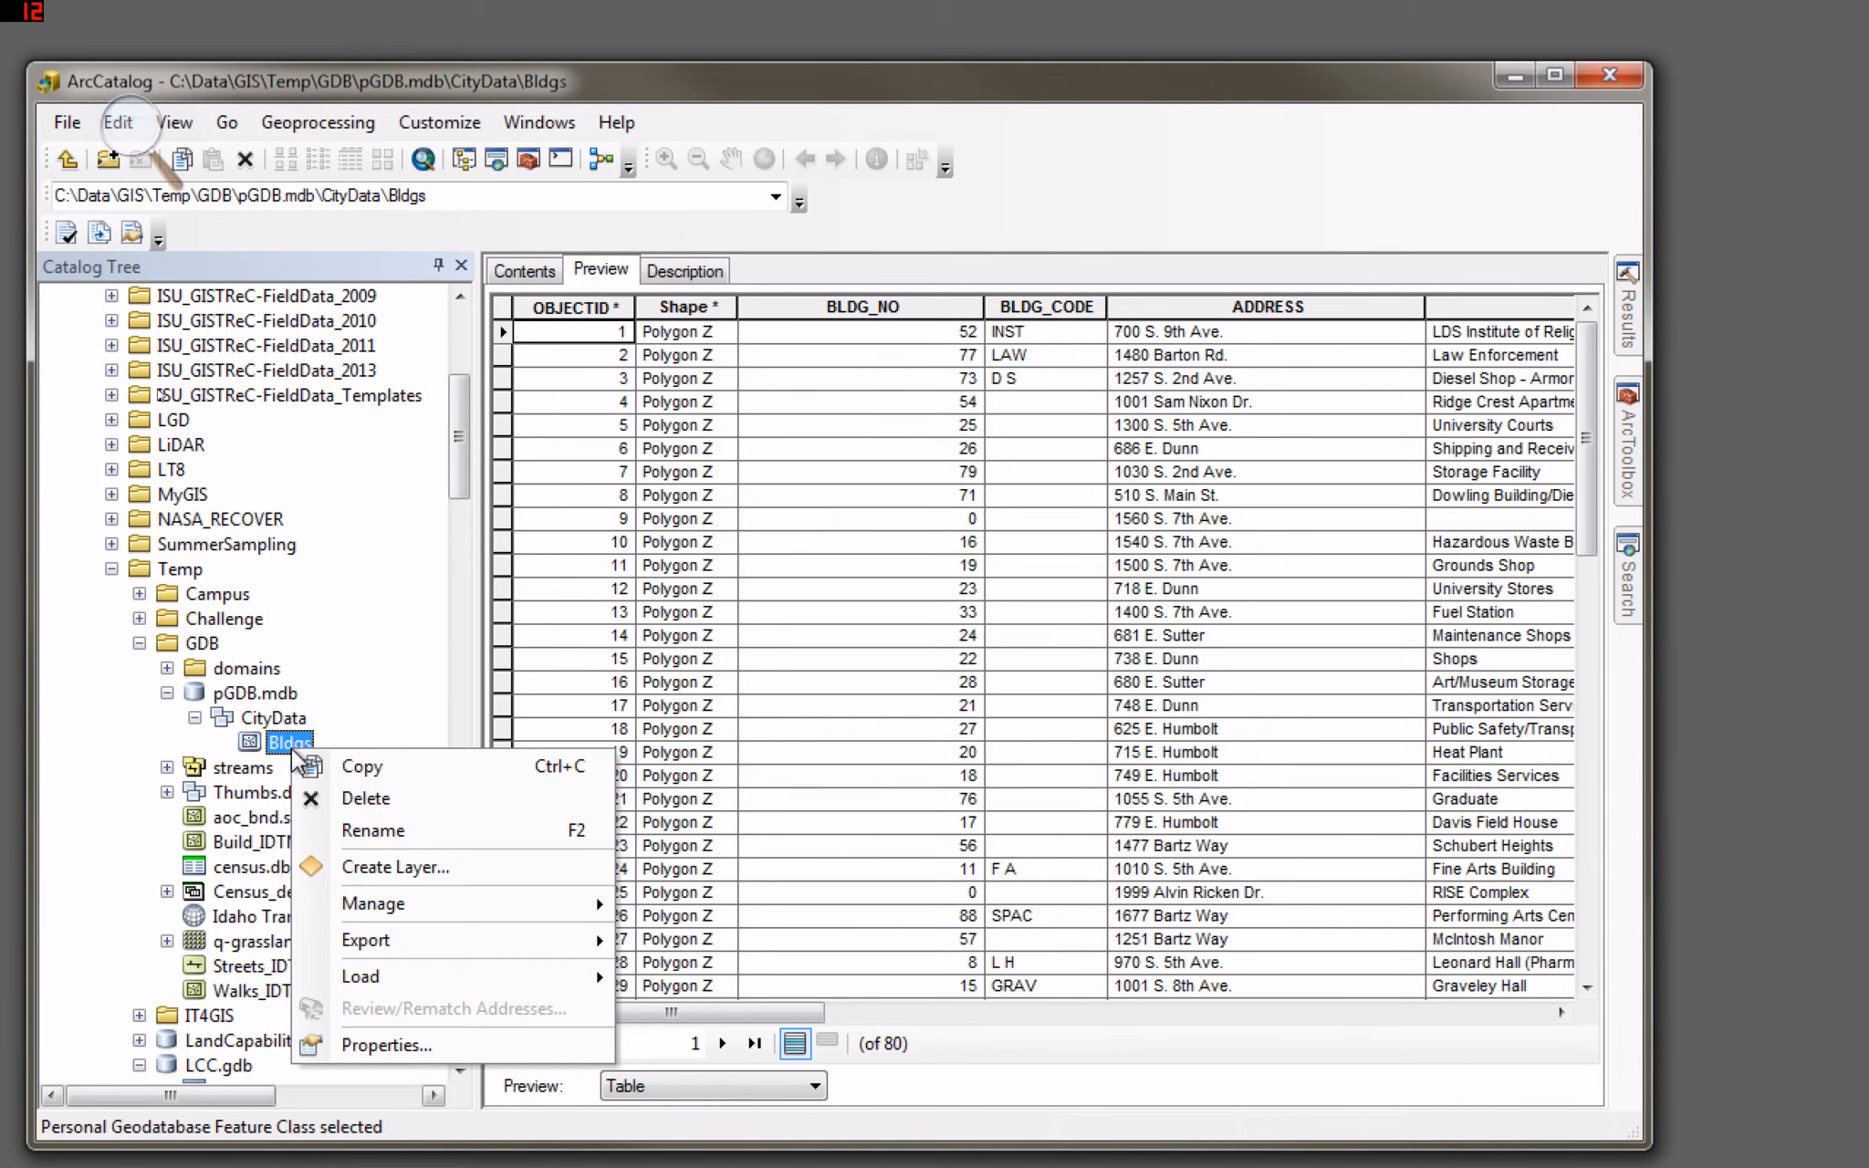
pyautogui.click(393, 1046)
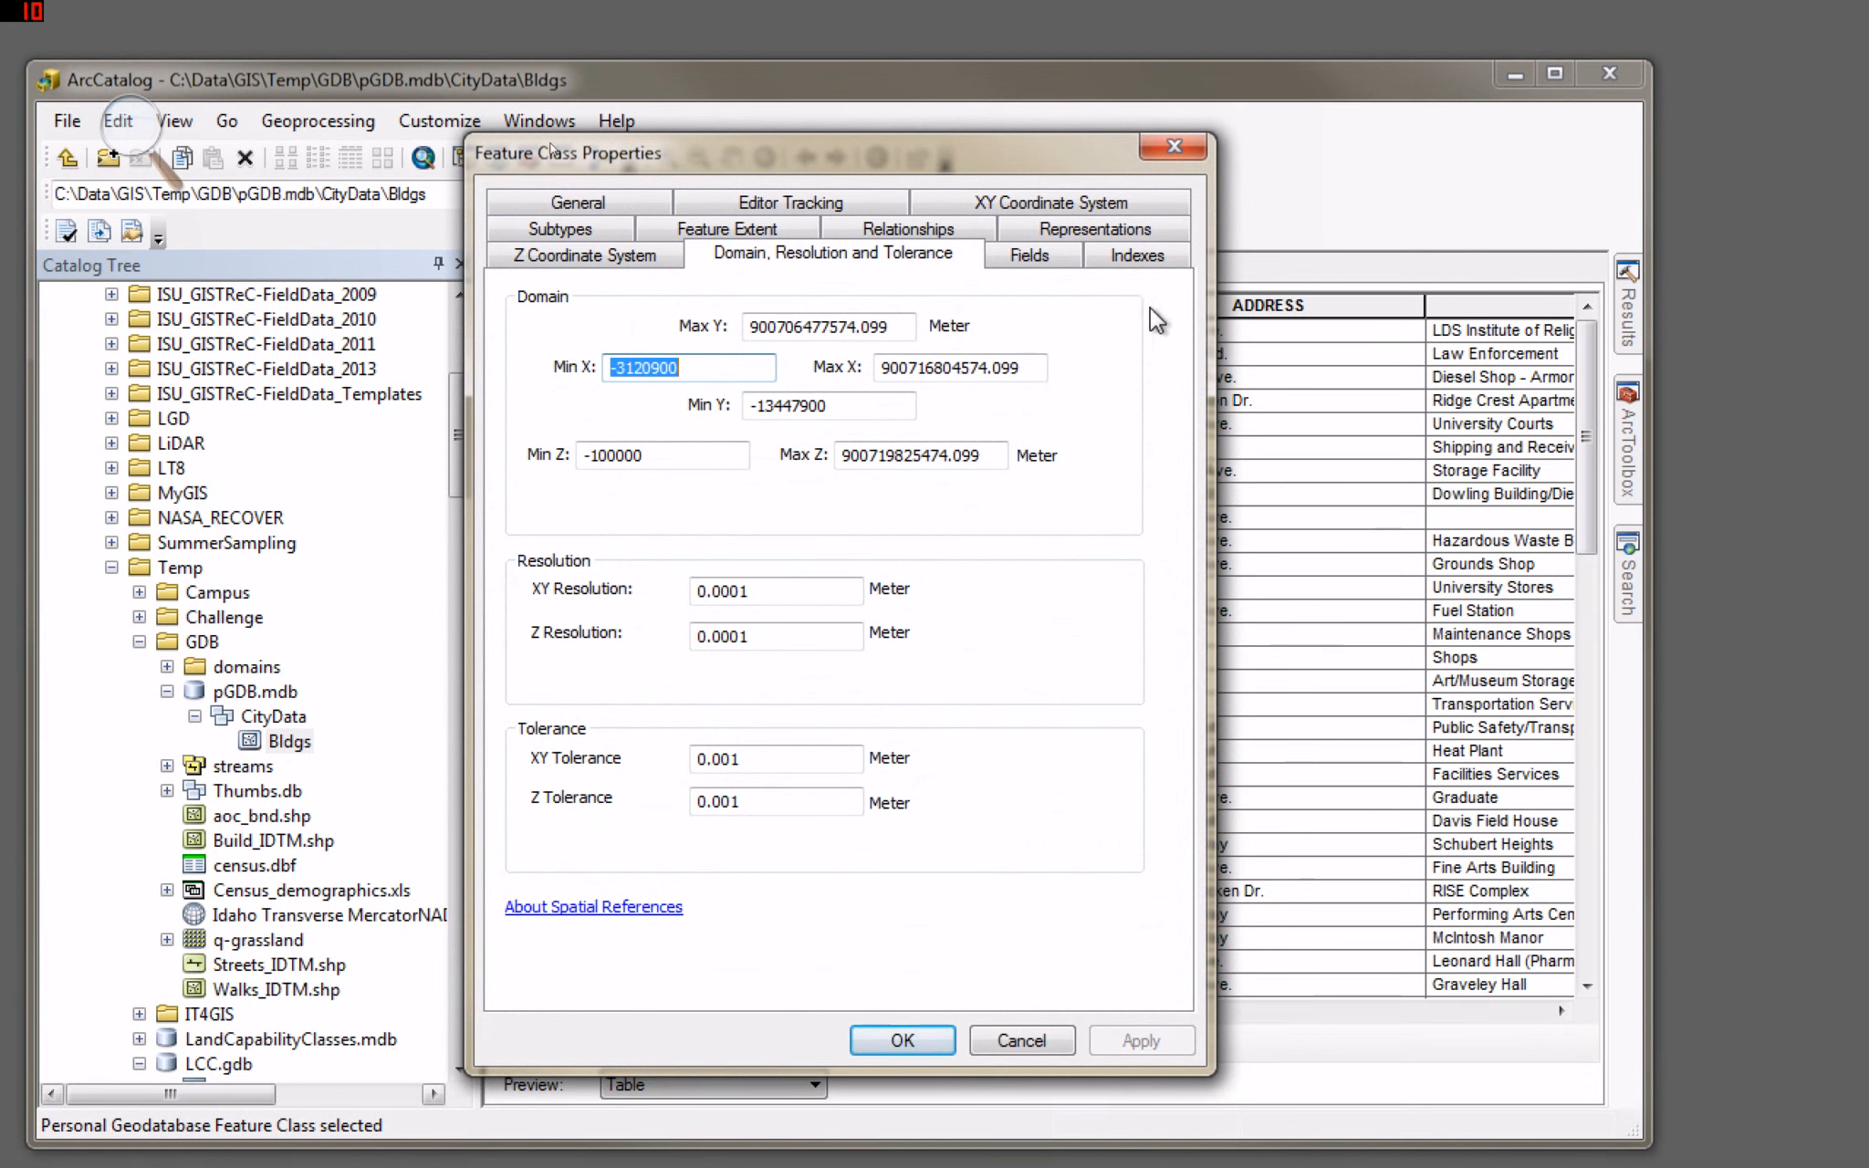
pyautogui.click(1042, 262)
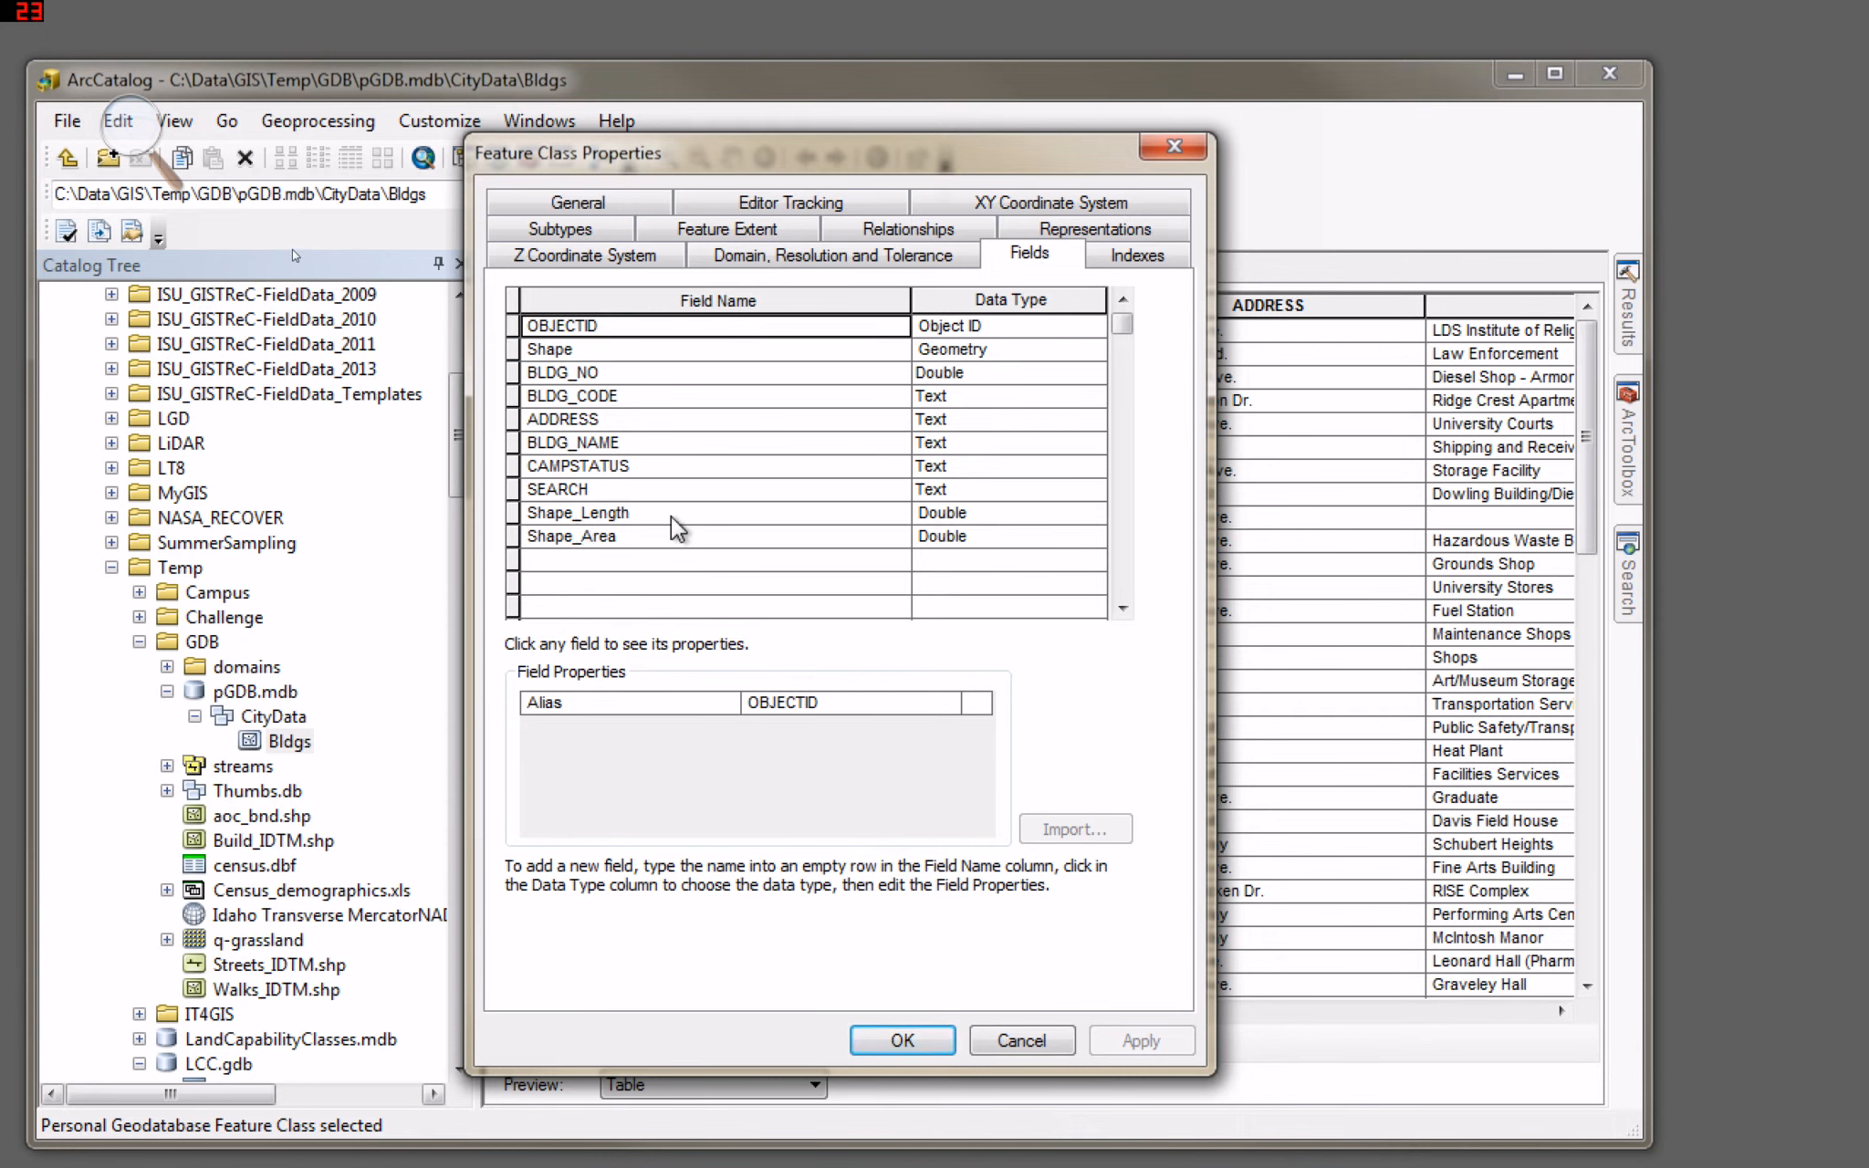
pyautogui.click(572, 467)
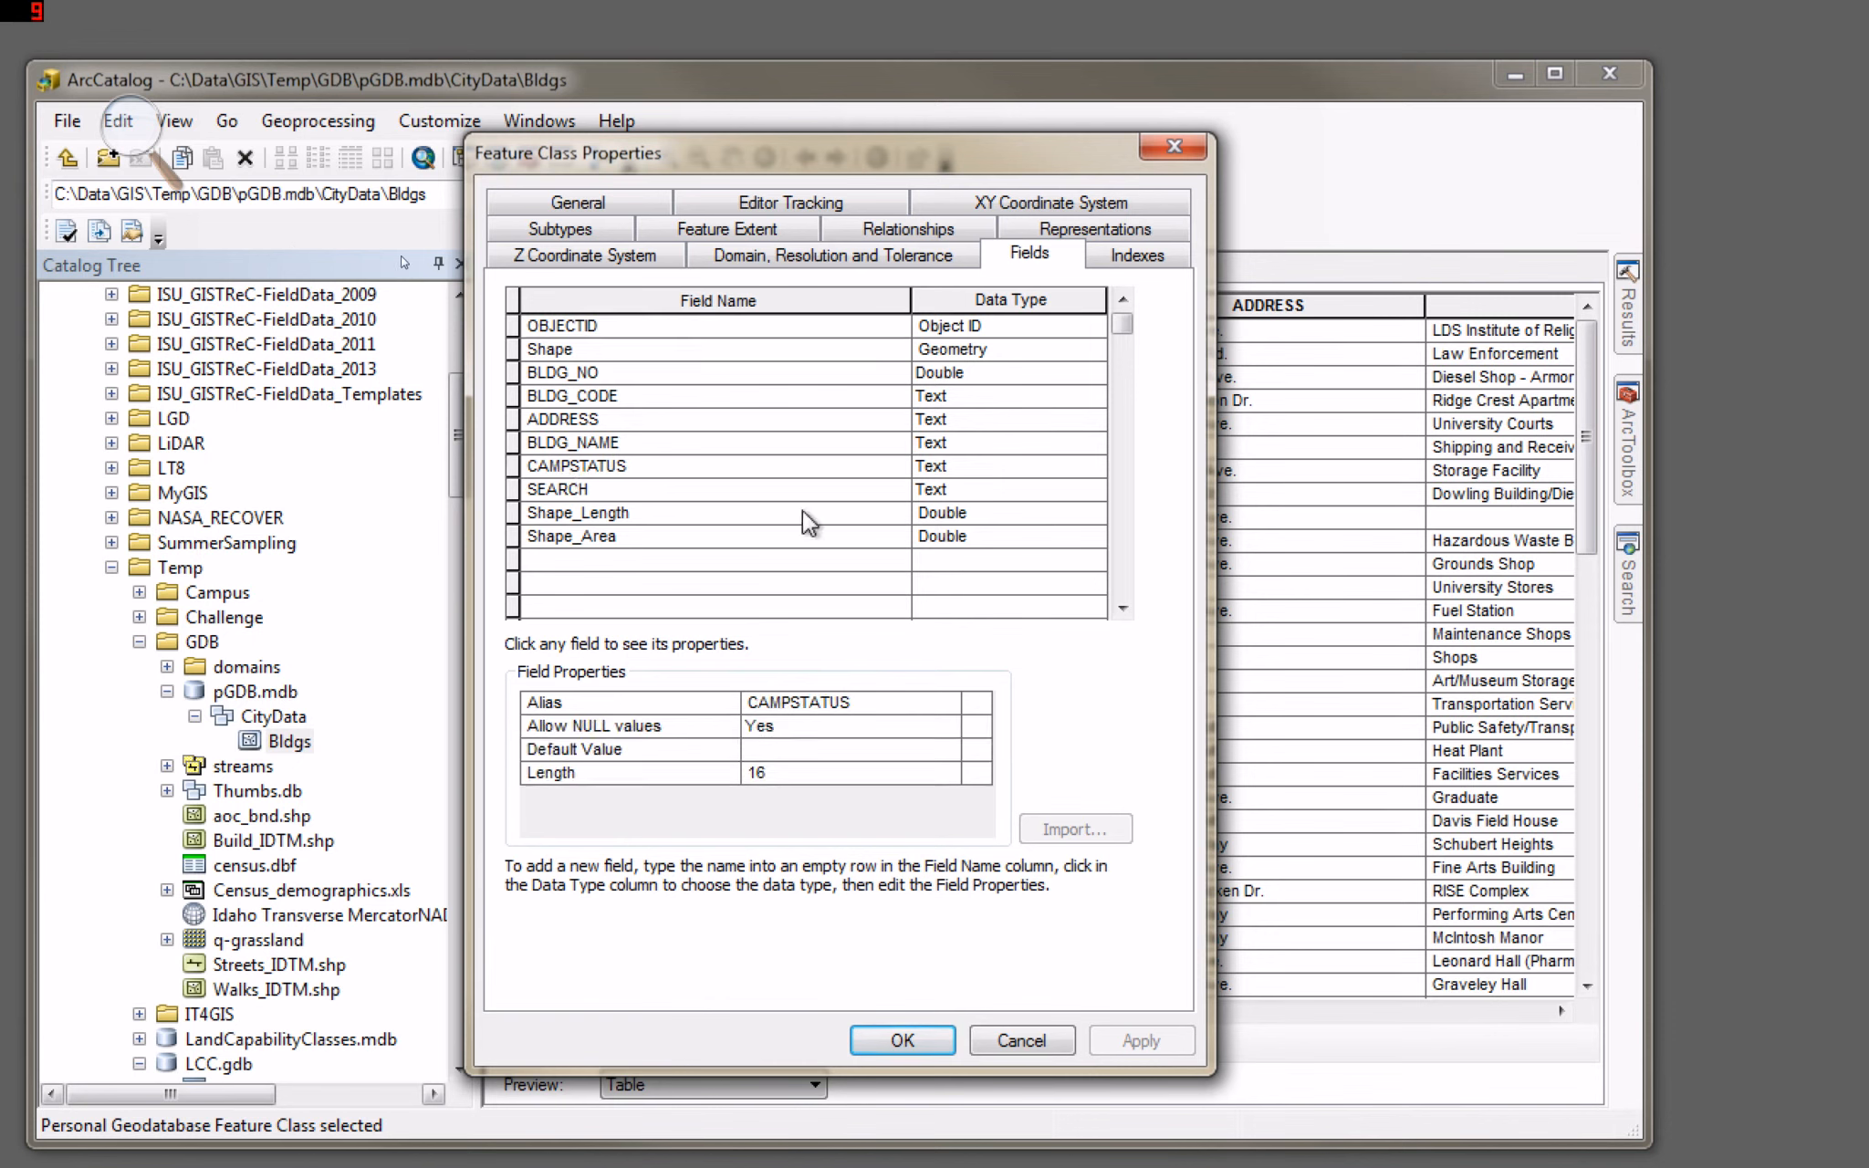
pyautogui.write('US')
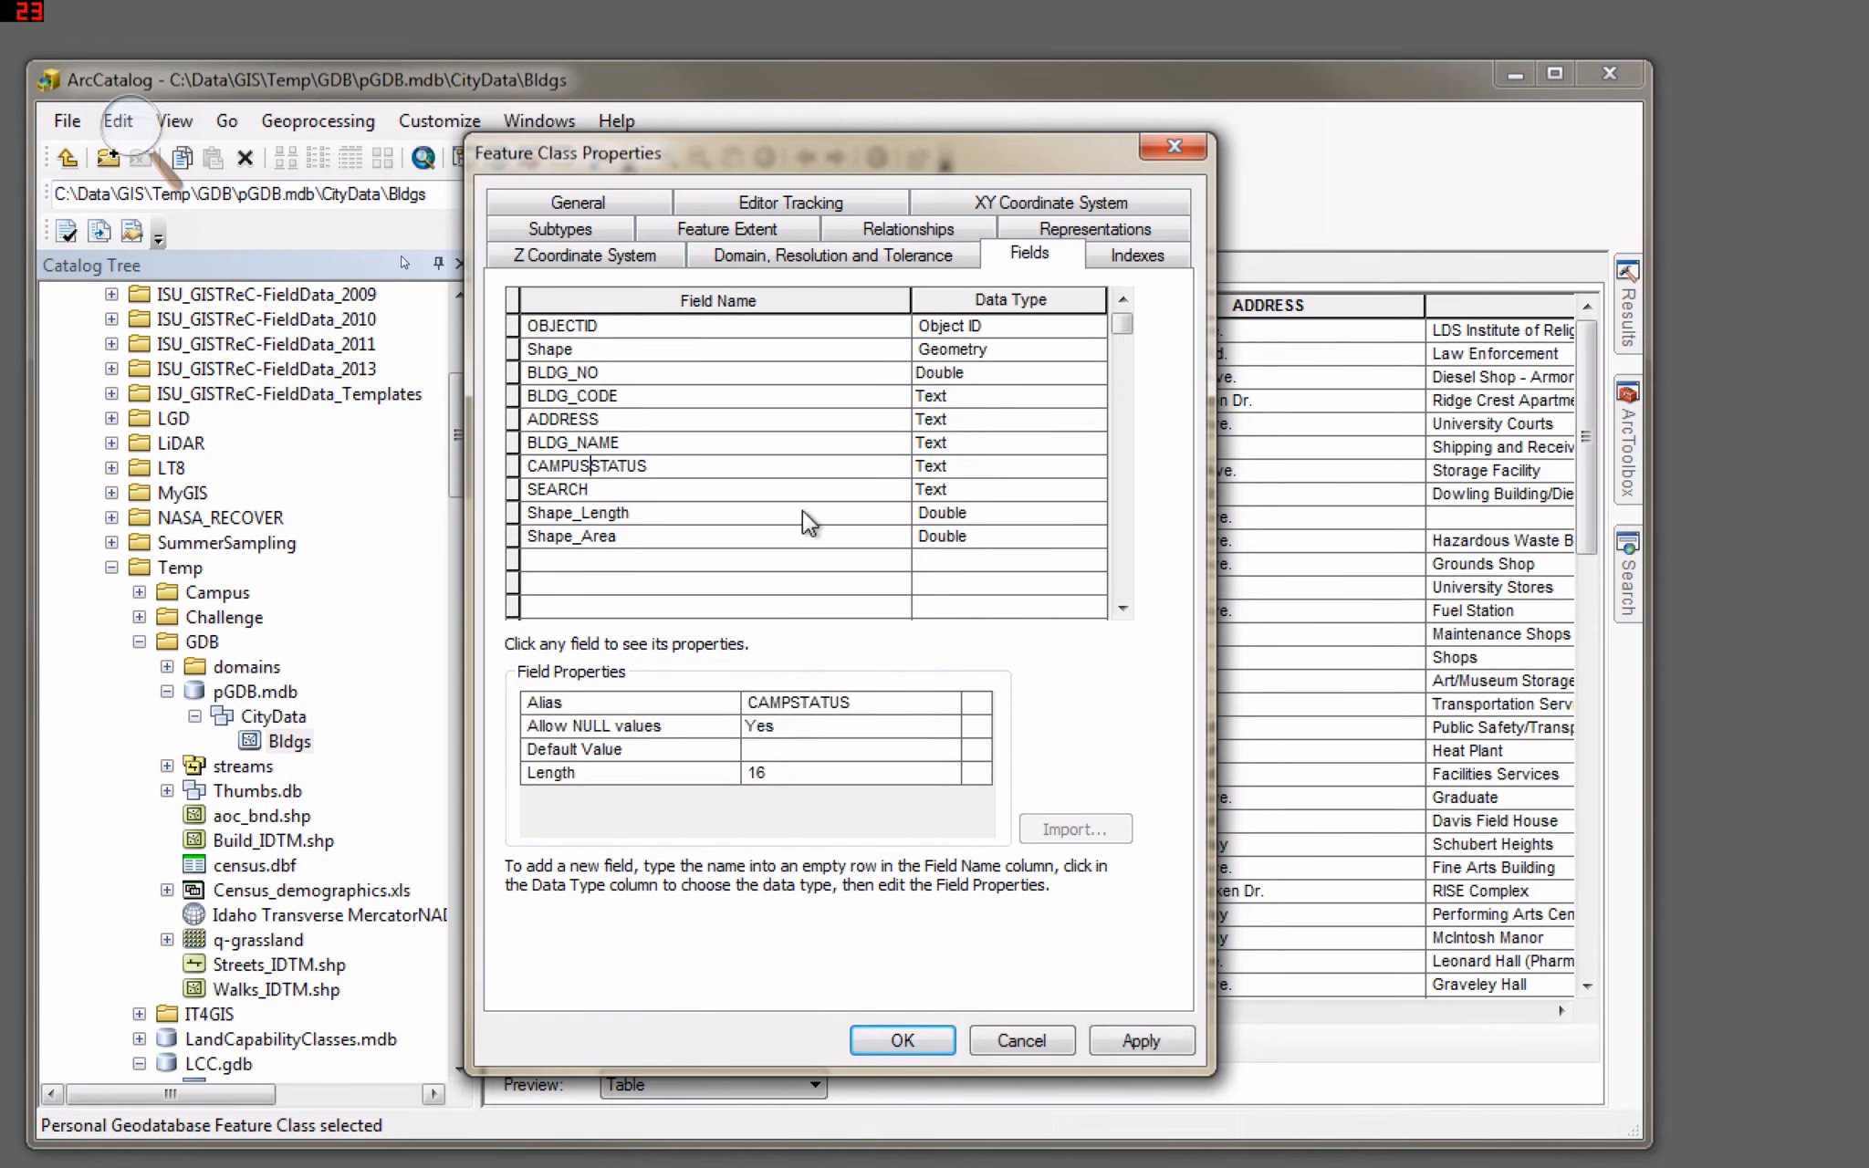
pyautogui.write('_')
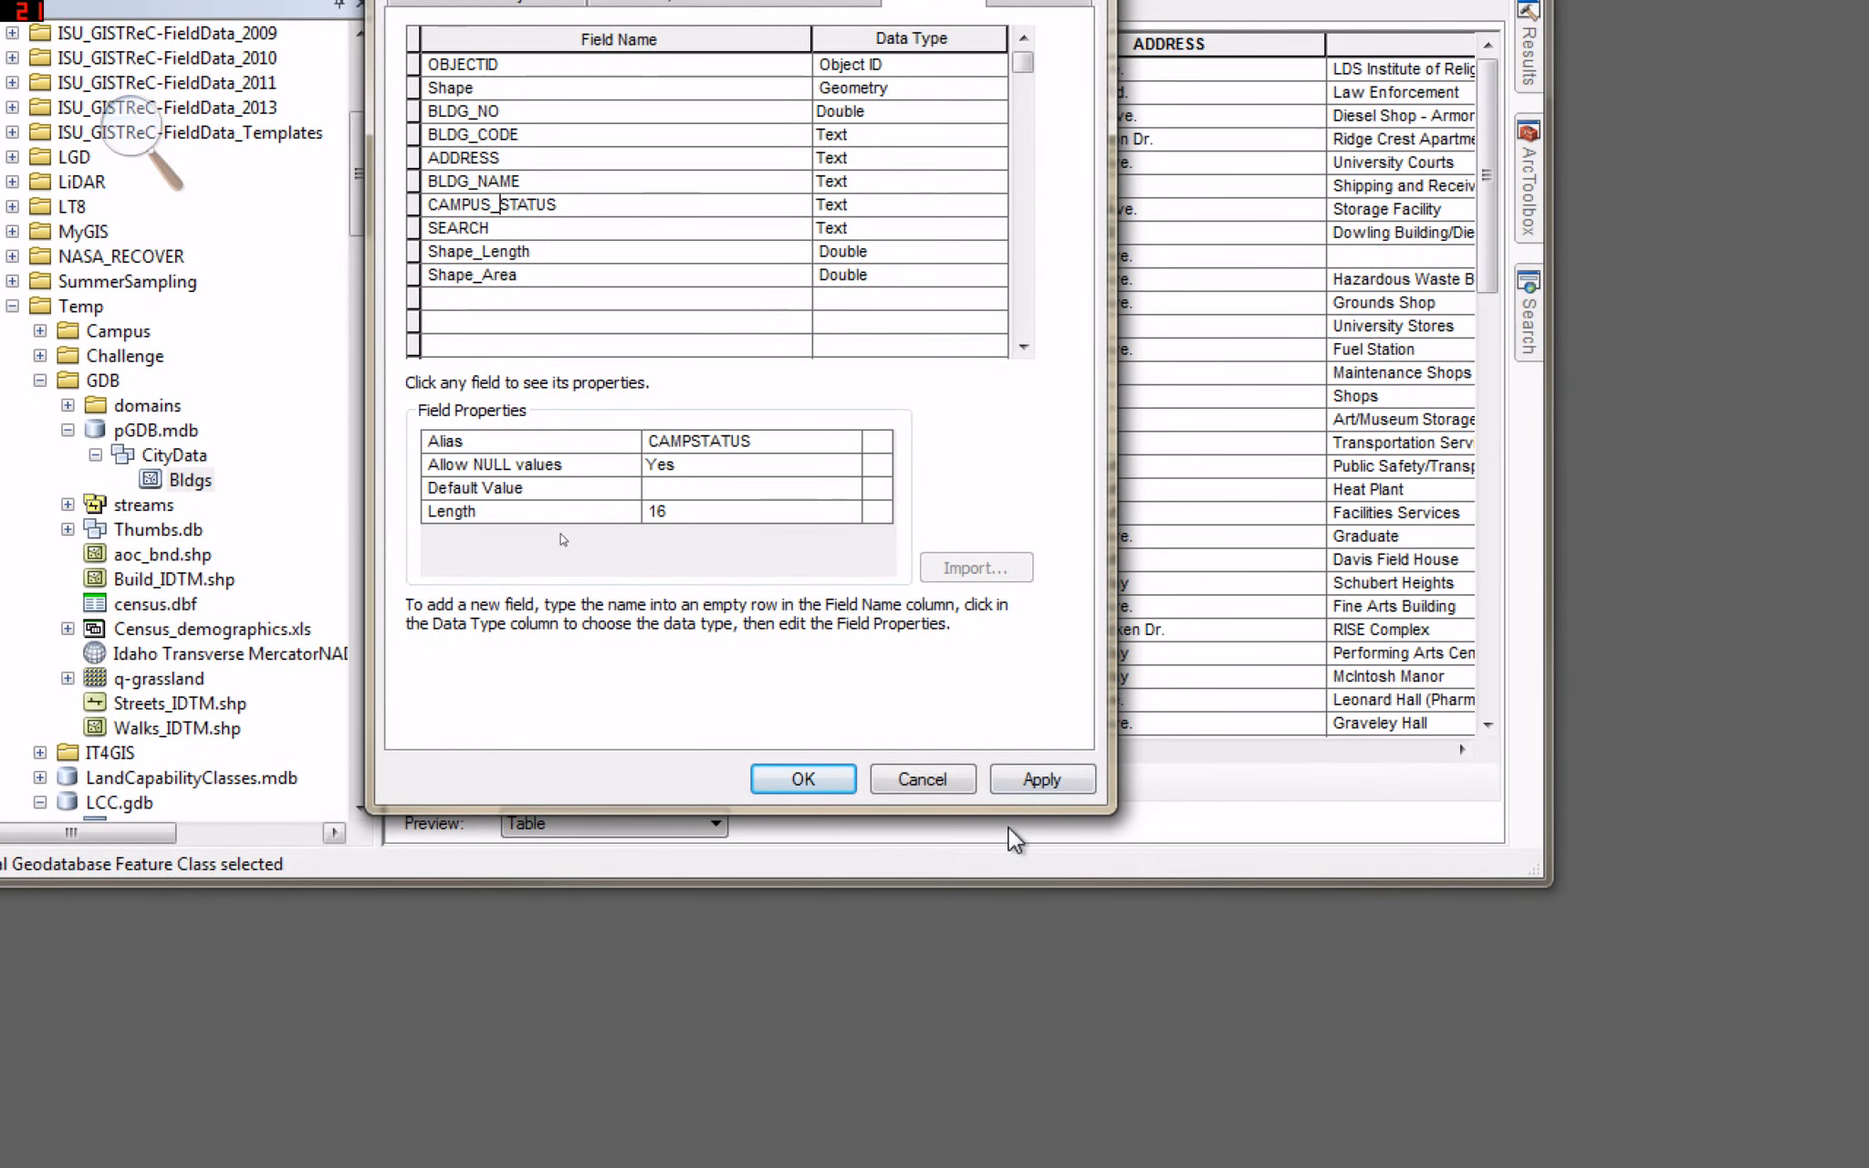
pyautogui.click(1041, 780)
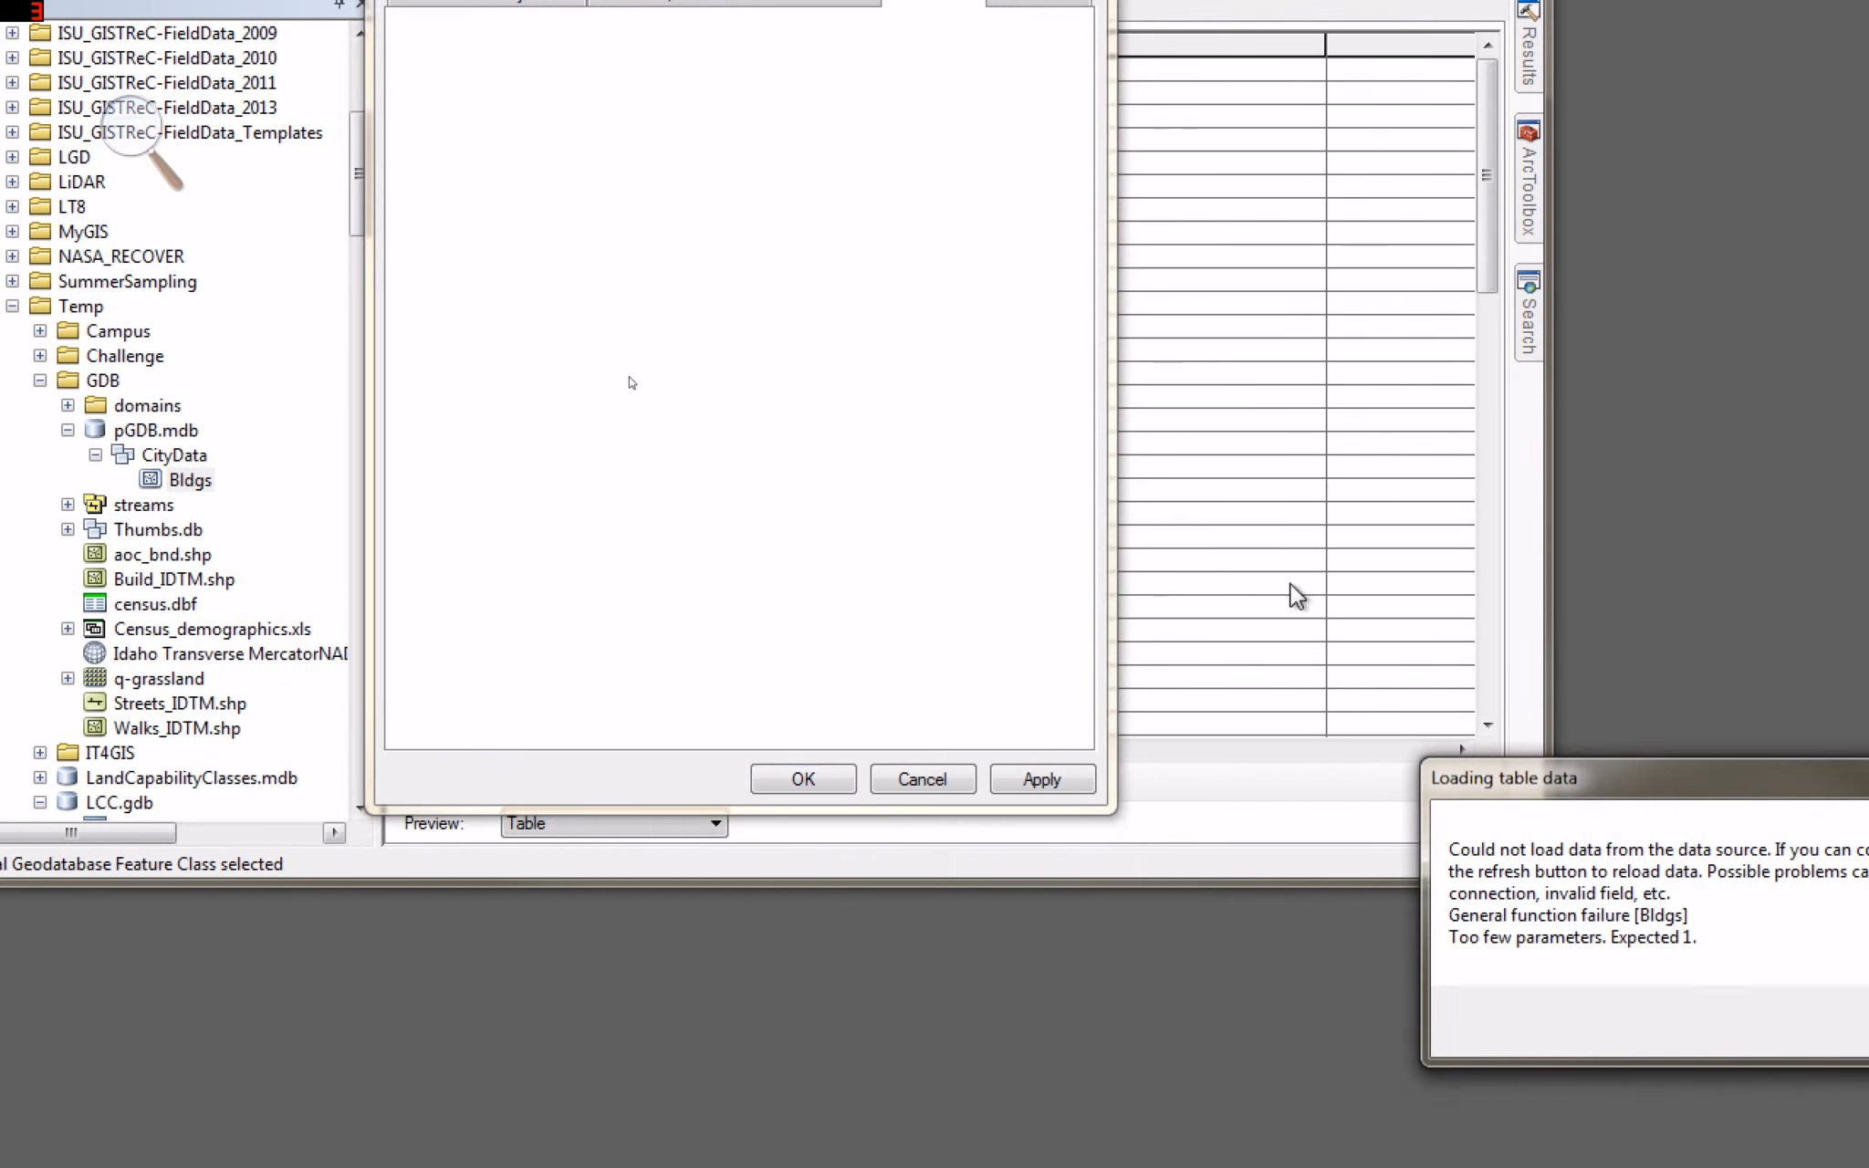
pyautogui.moveTo(1551, 783); pyautogui.dragTo(490, 270)
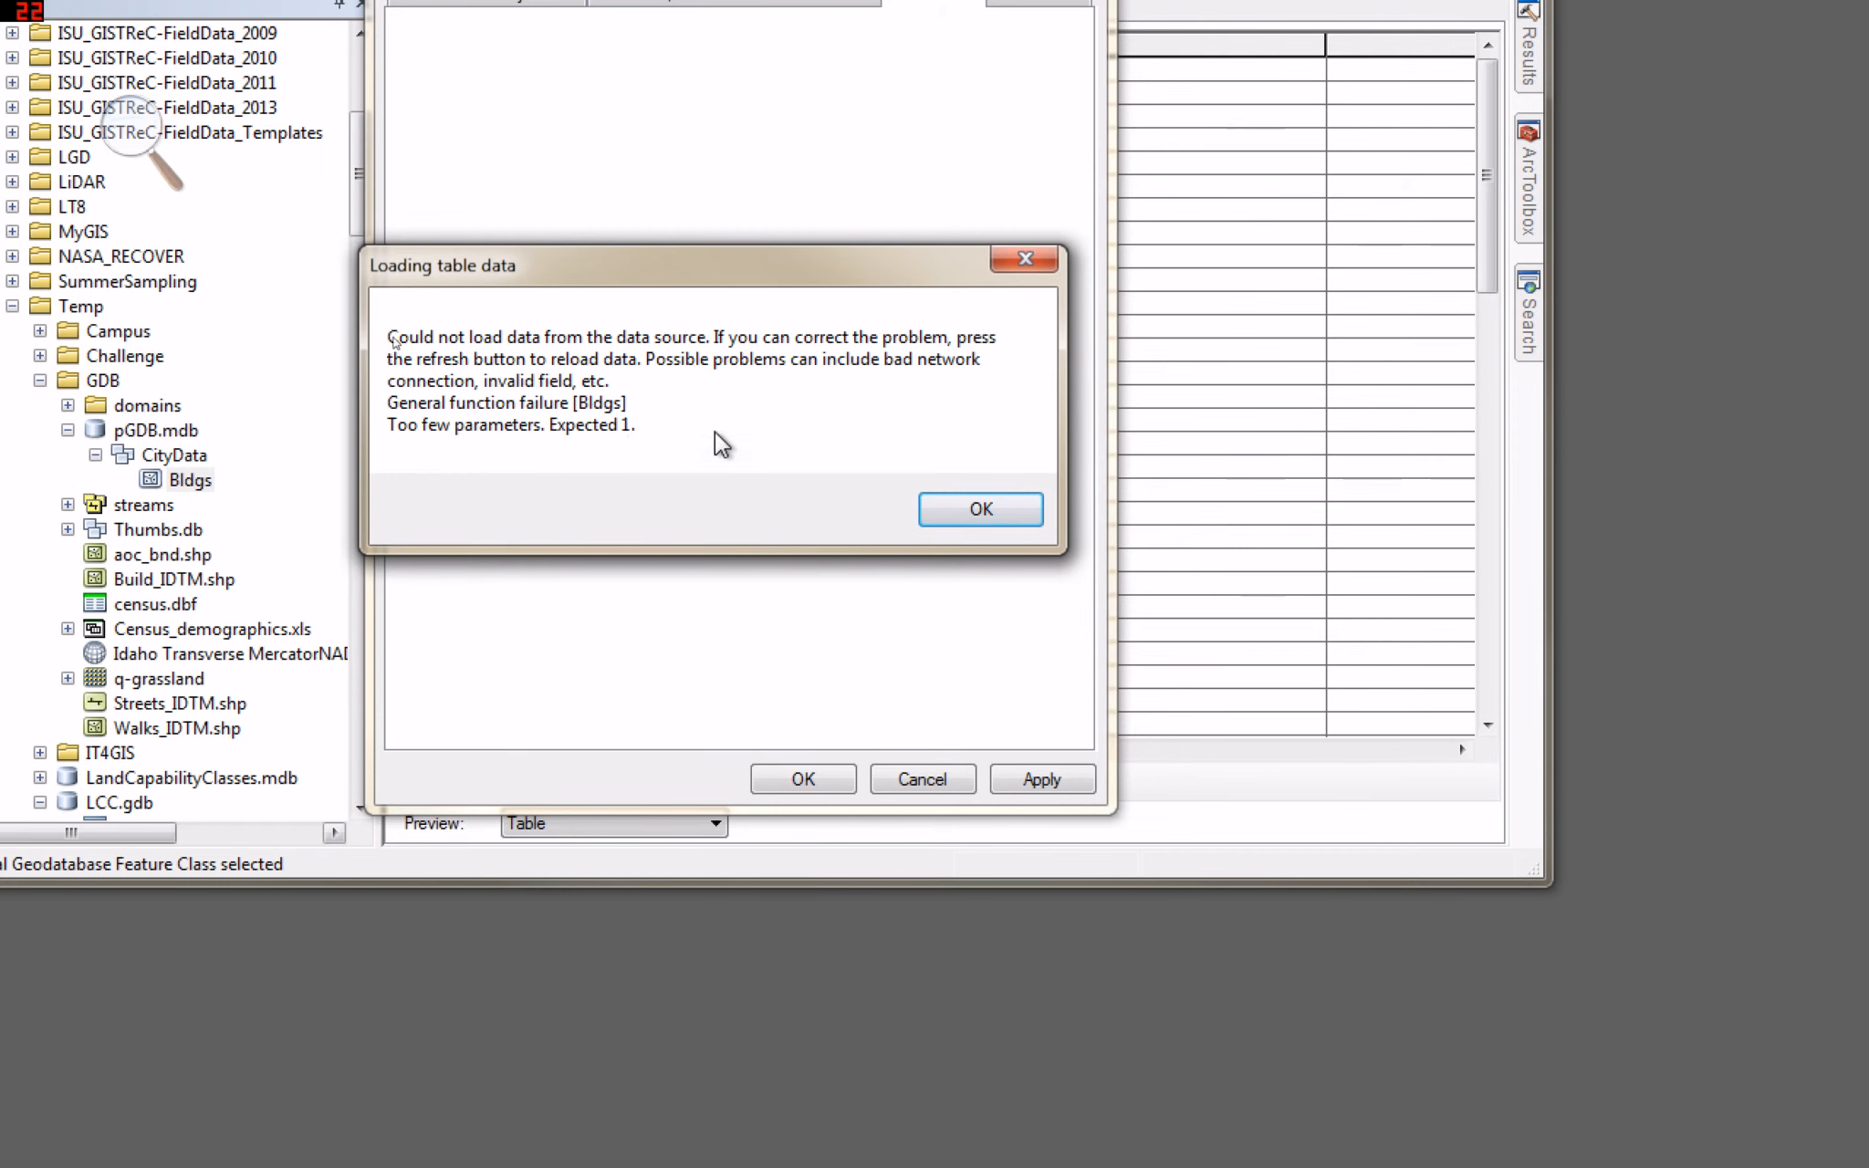
pyautogui.click(980, 508)
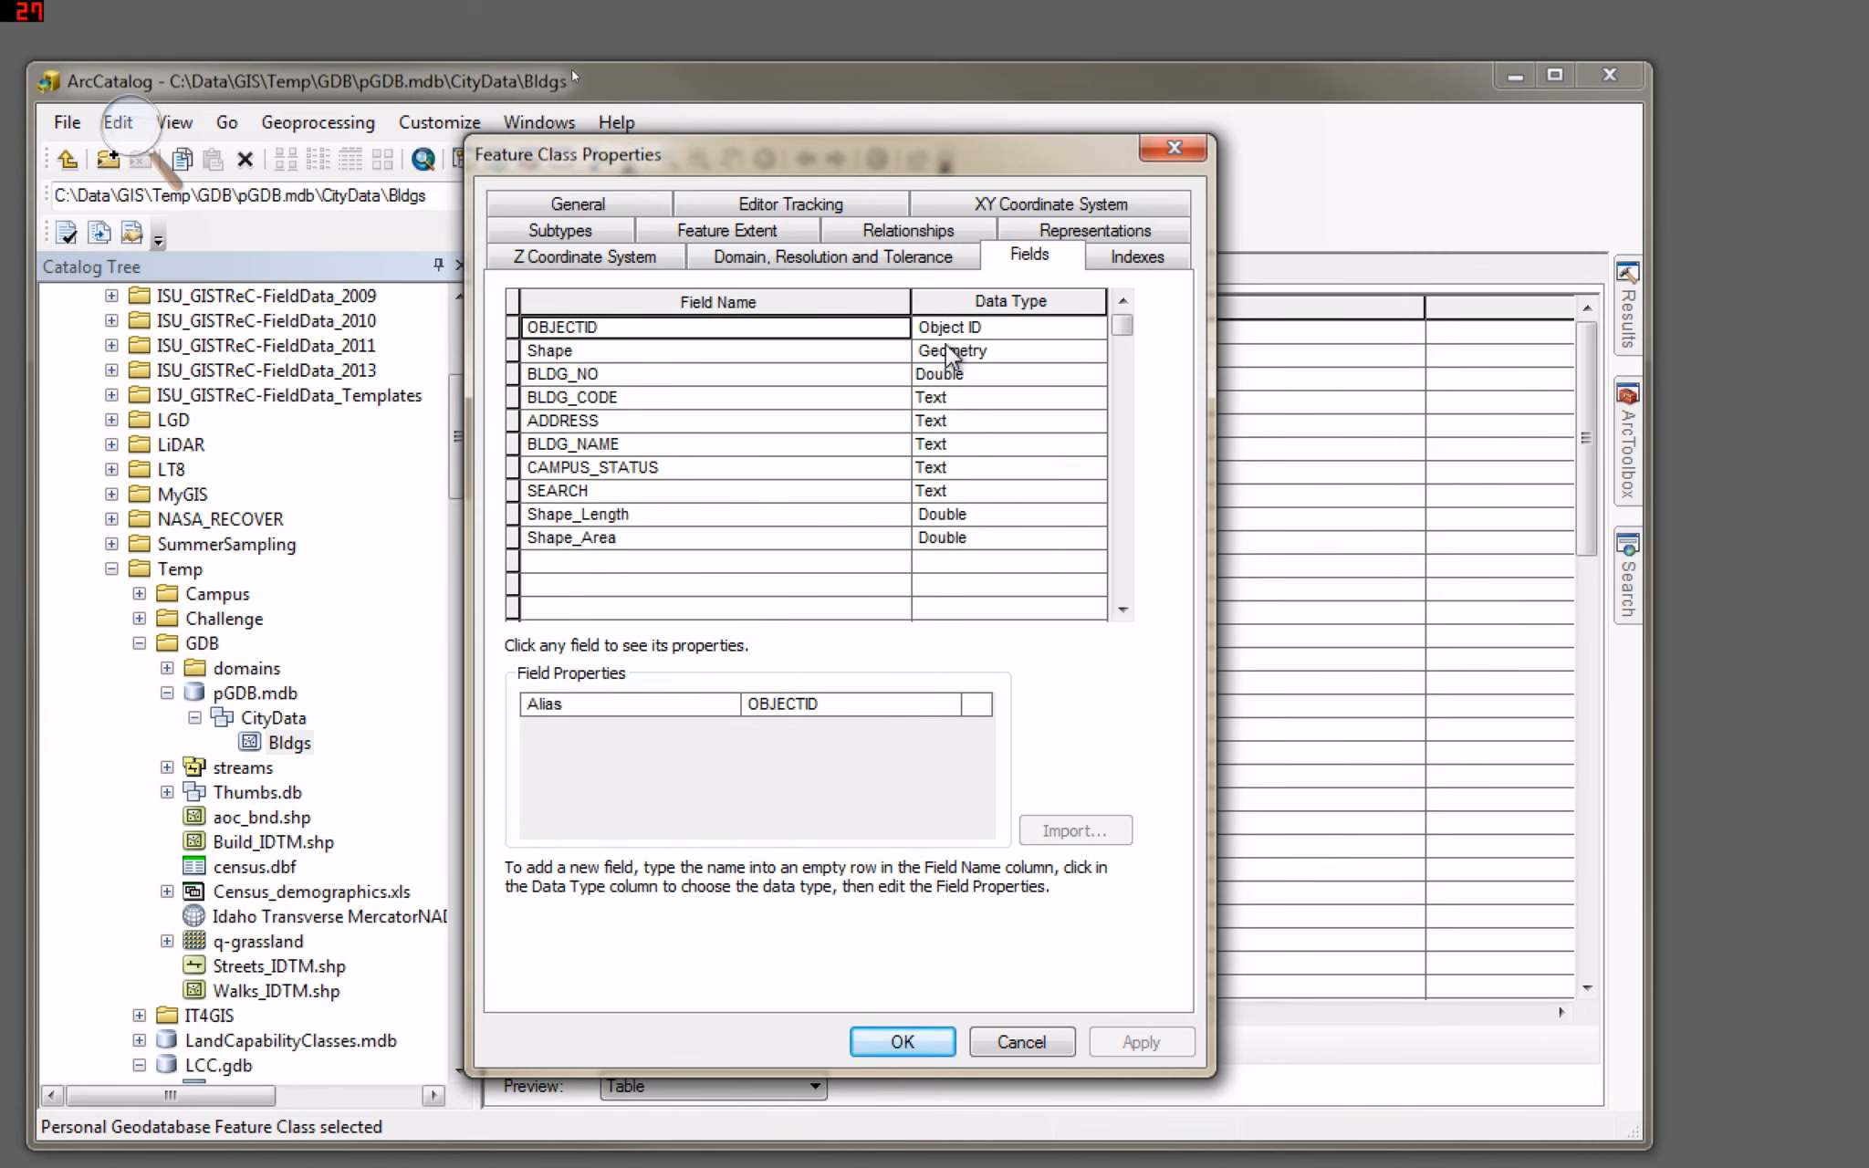
# Set the CAMPUS_STATUS field's alias to CAMPUS_STATUS, apply it and close the feature class properties.
pyautogui.click(689, 467)
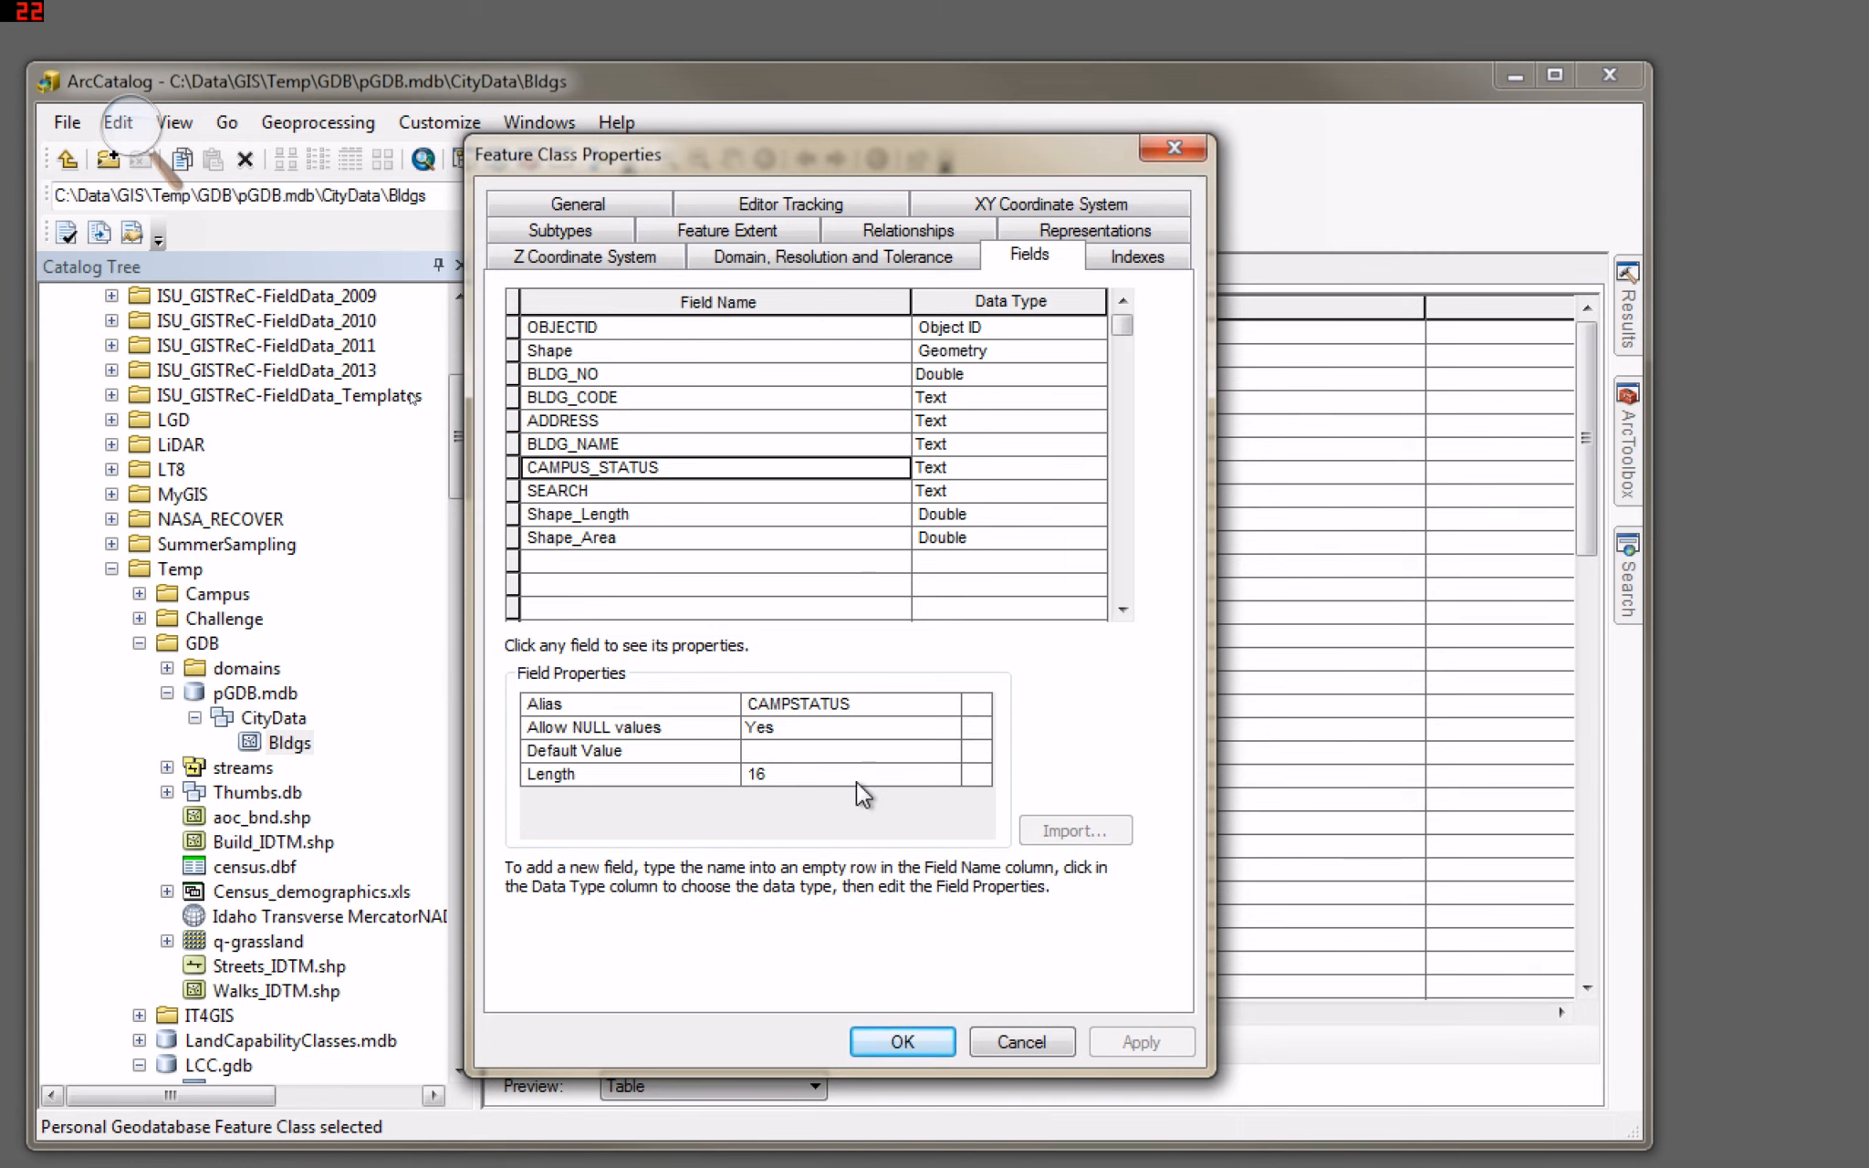
pyautogui.click(796, 707)
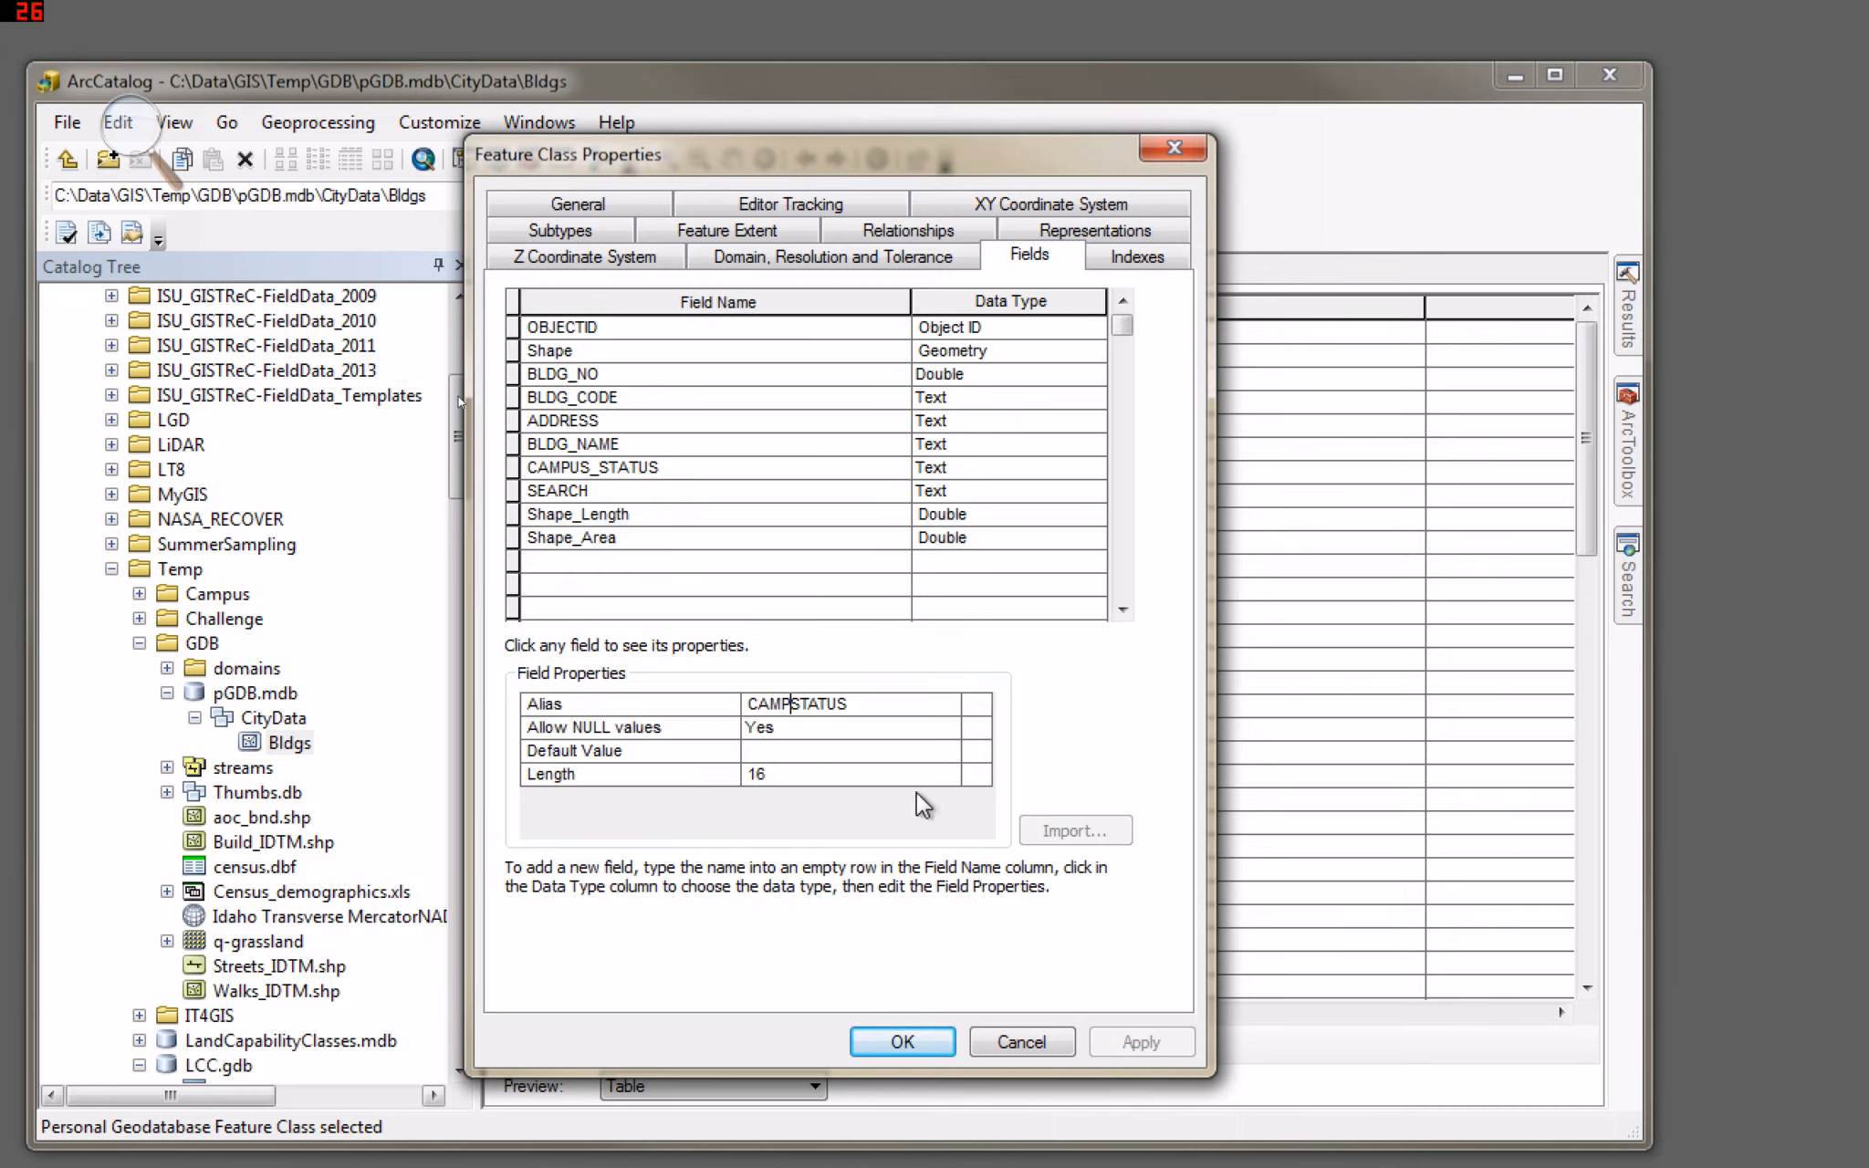
pyautogui.write('US_')
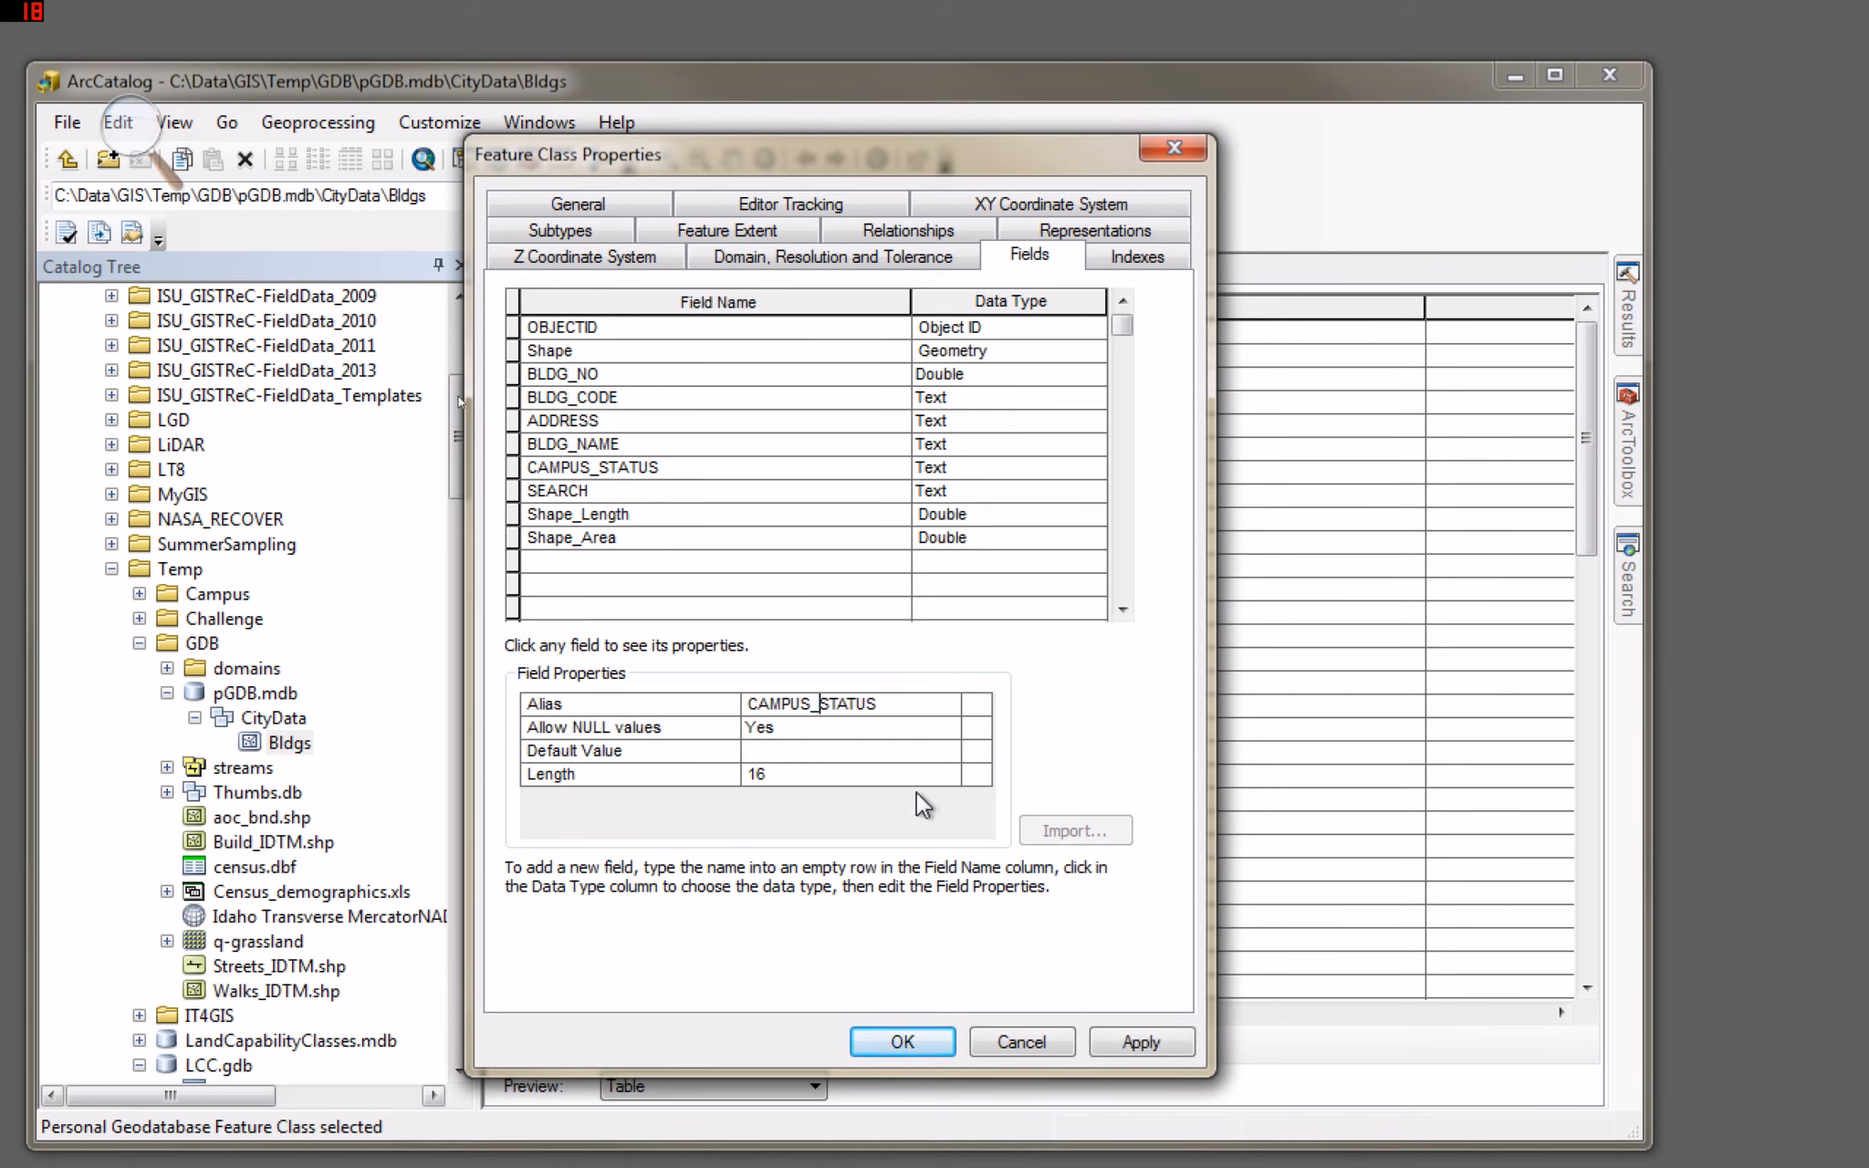
pyautogui.click(1116, 1031)
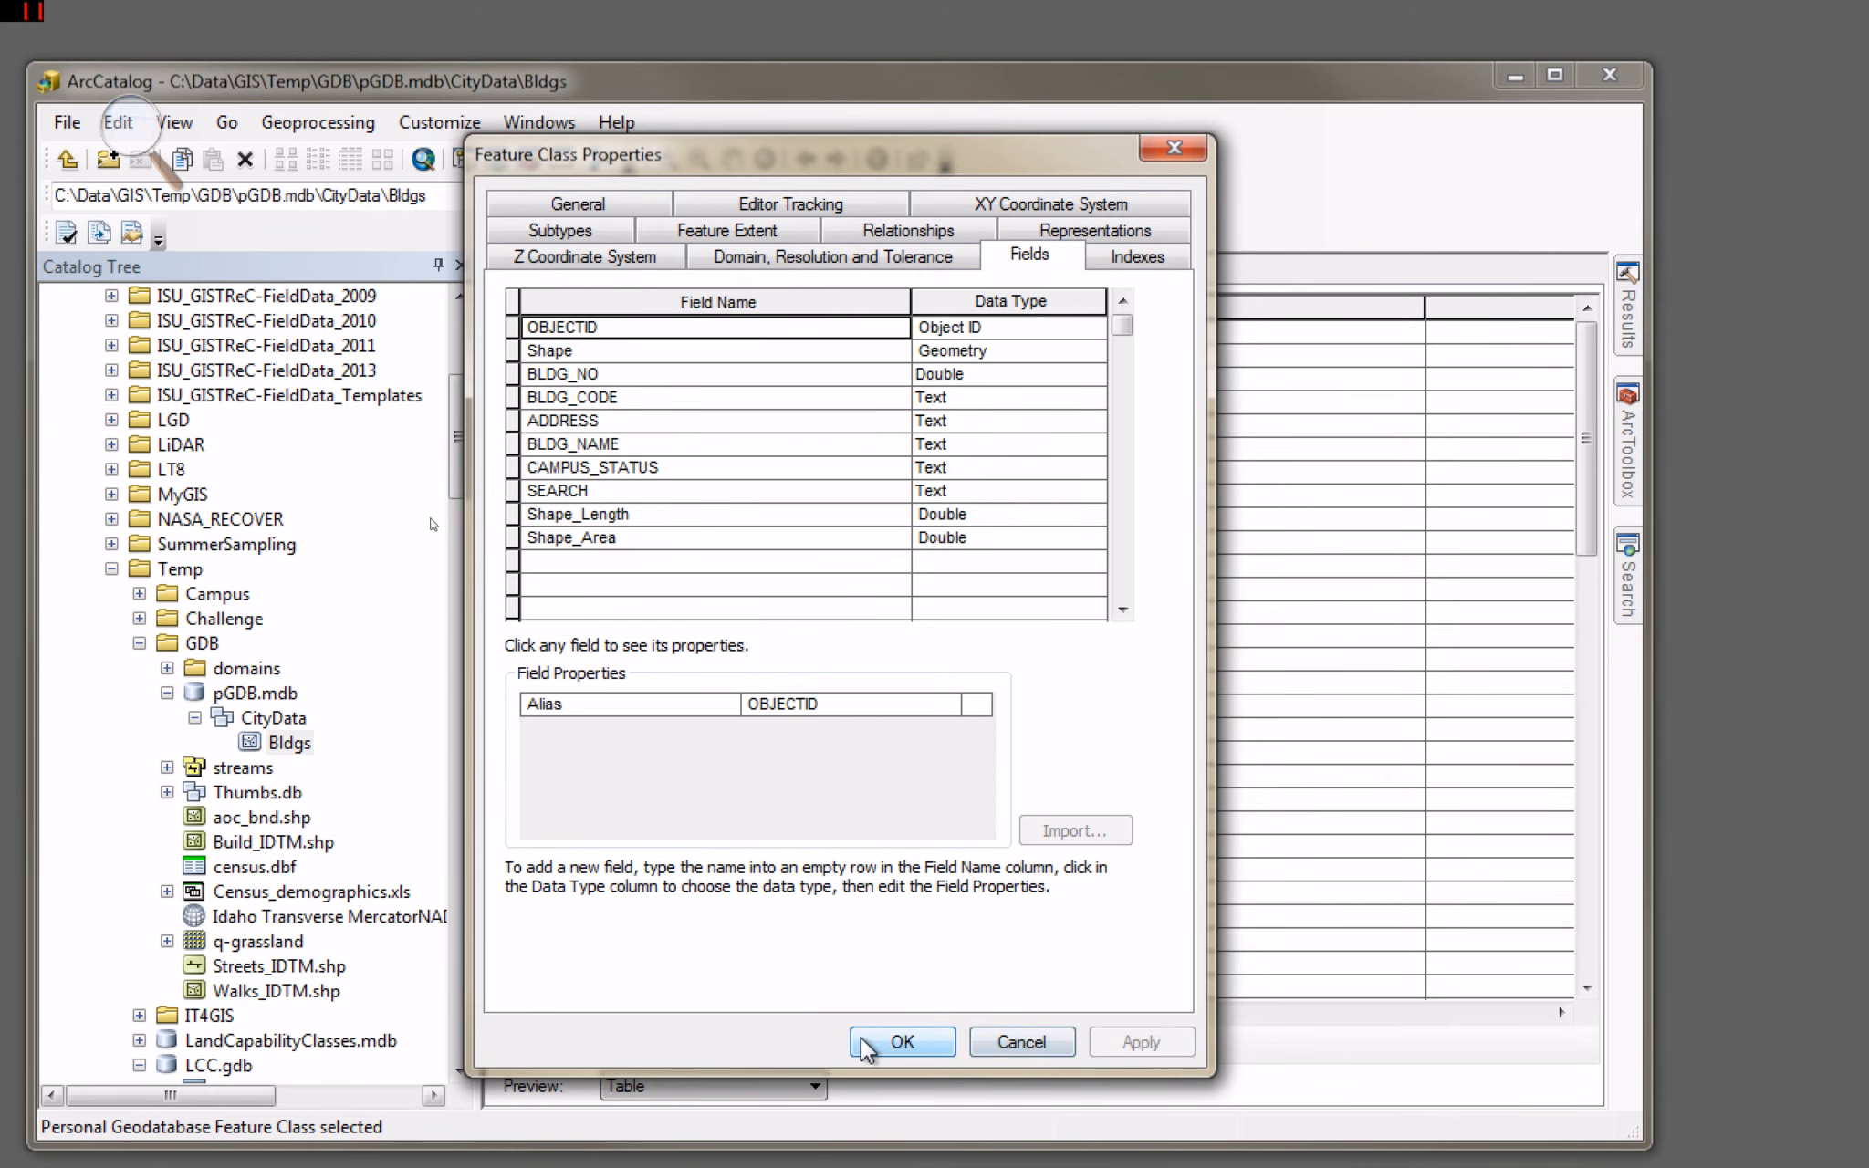
pyautogui.click(901, 1041)
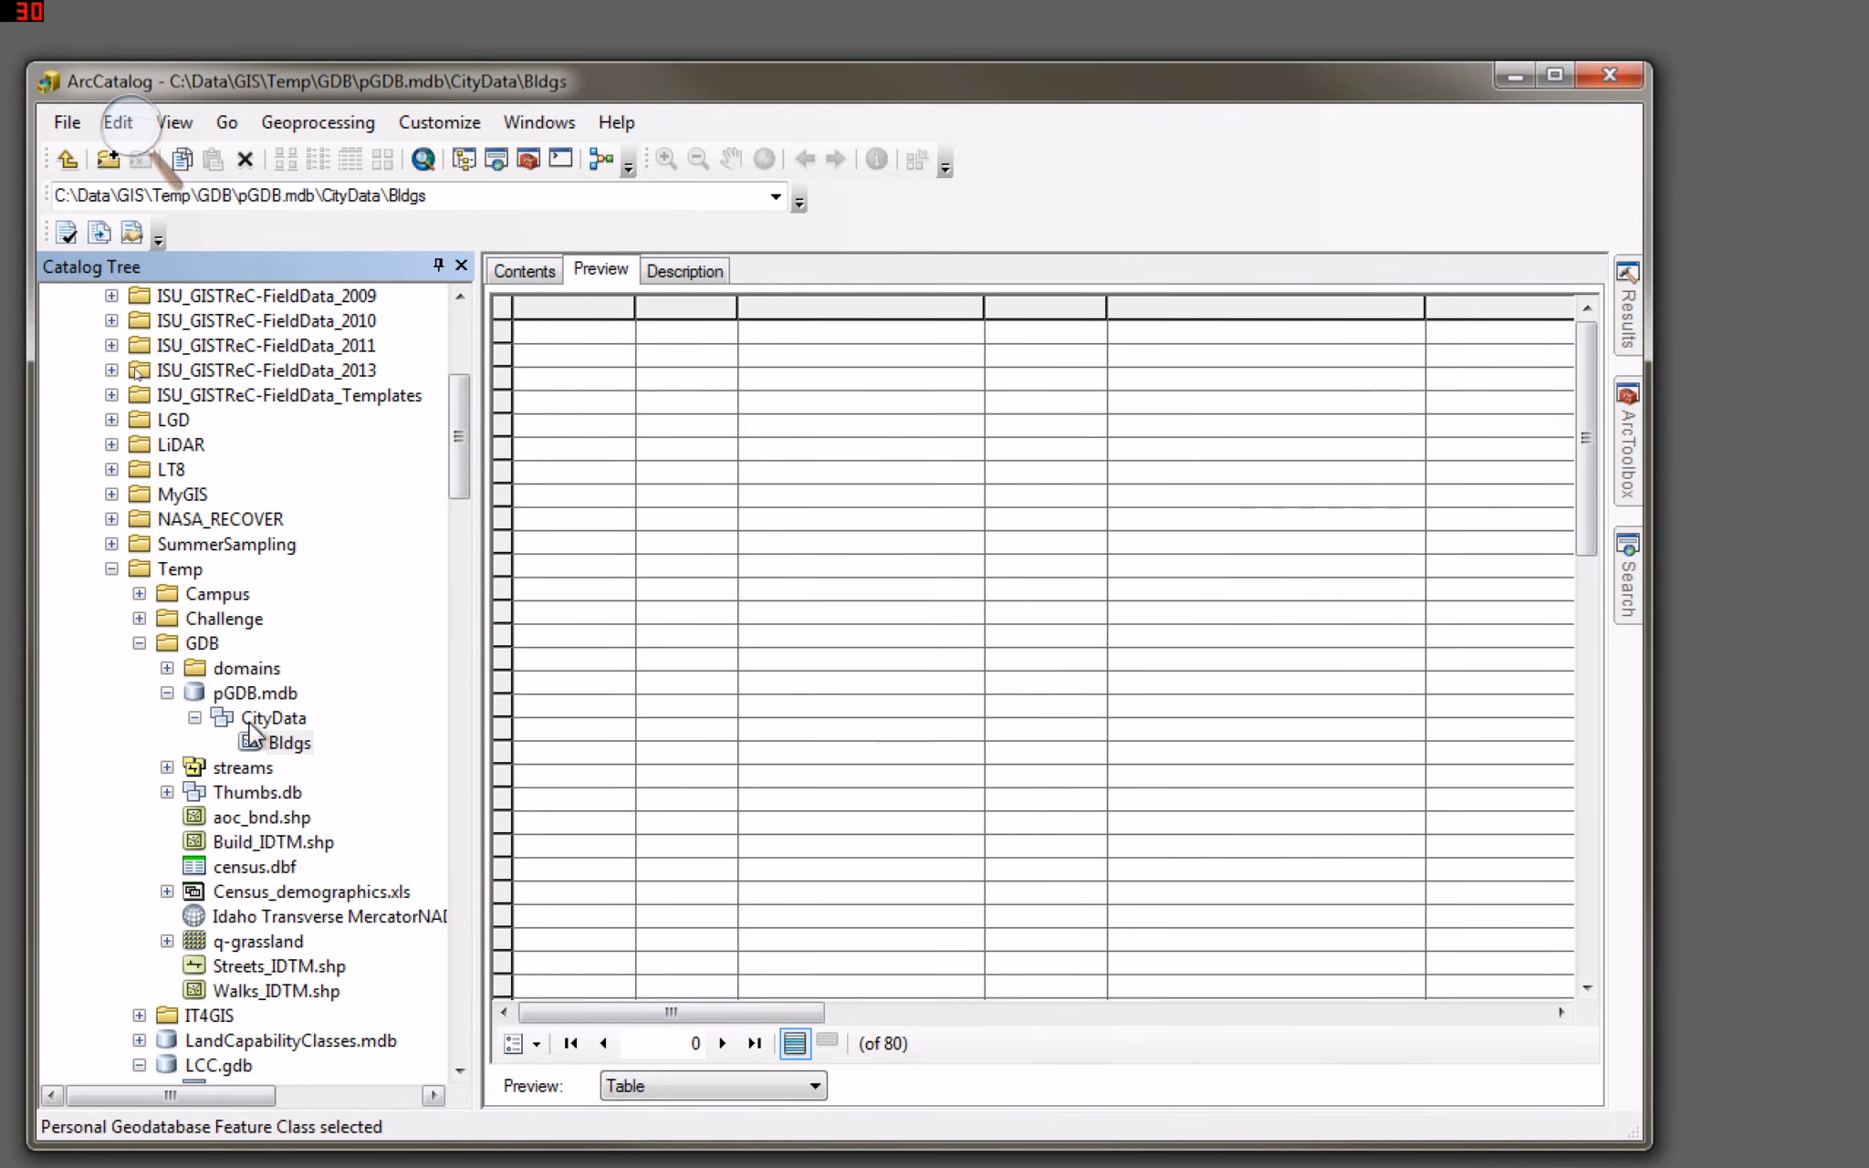
# Review the field list in the Bldgs feature class properties and close the properties.
pyautogui.click(274, 741)
pyautogui.rightClick(285, 747)
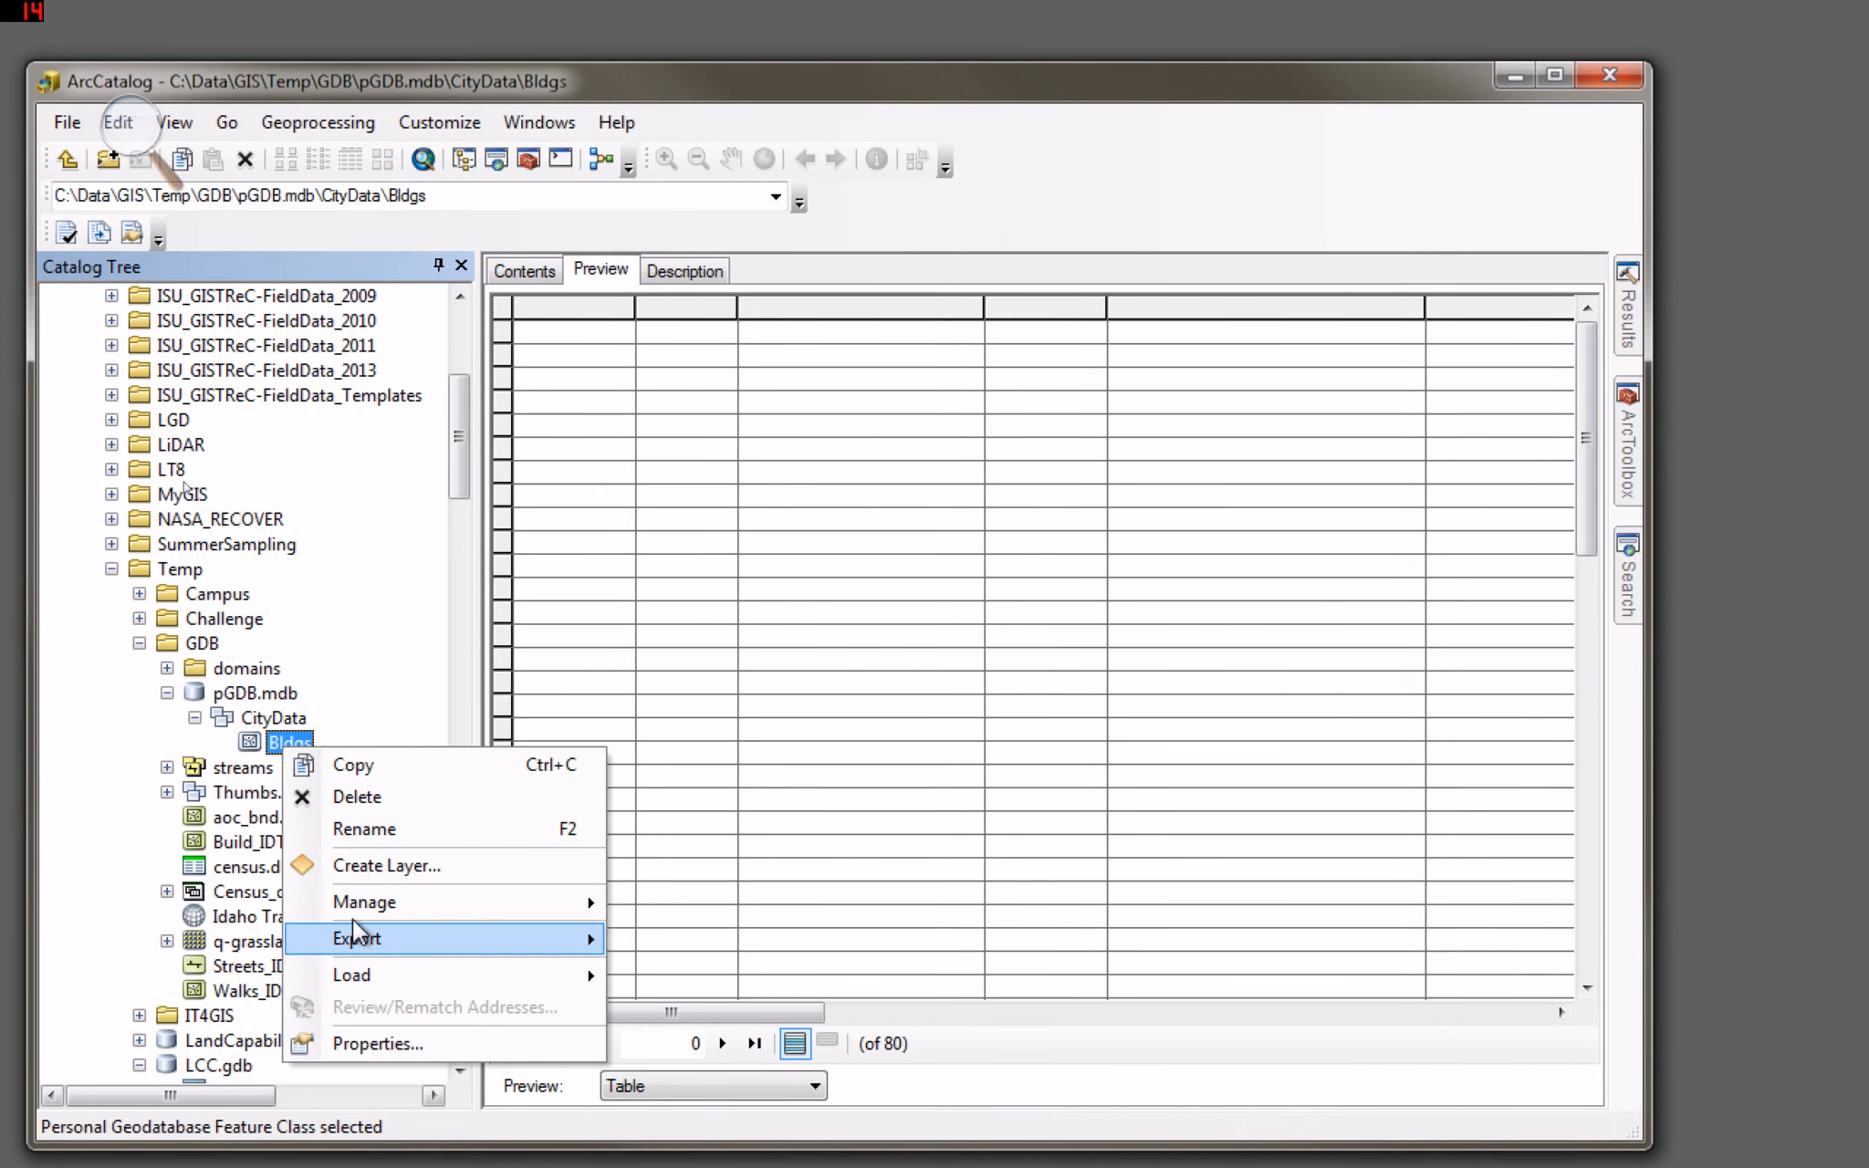
pyautogui.click(382, 1050)
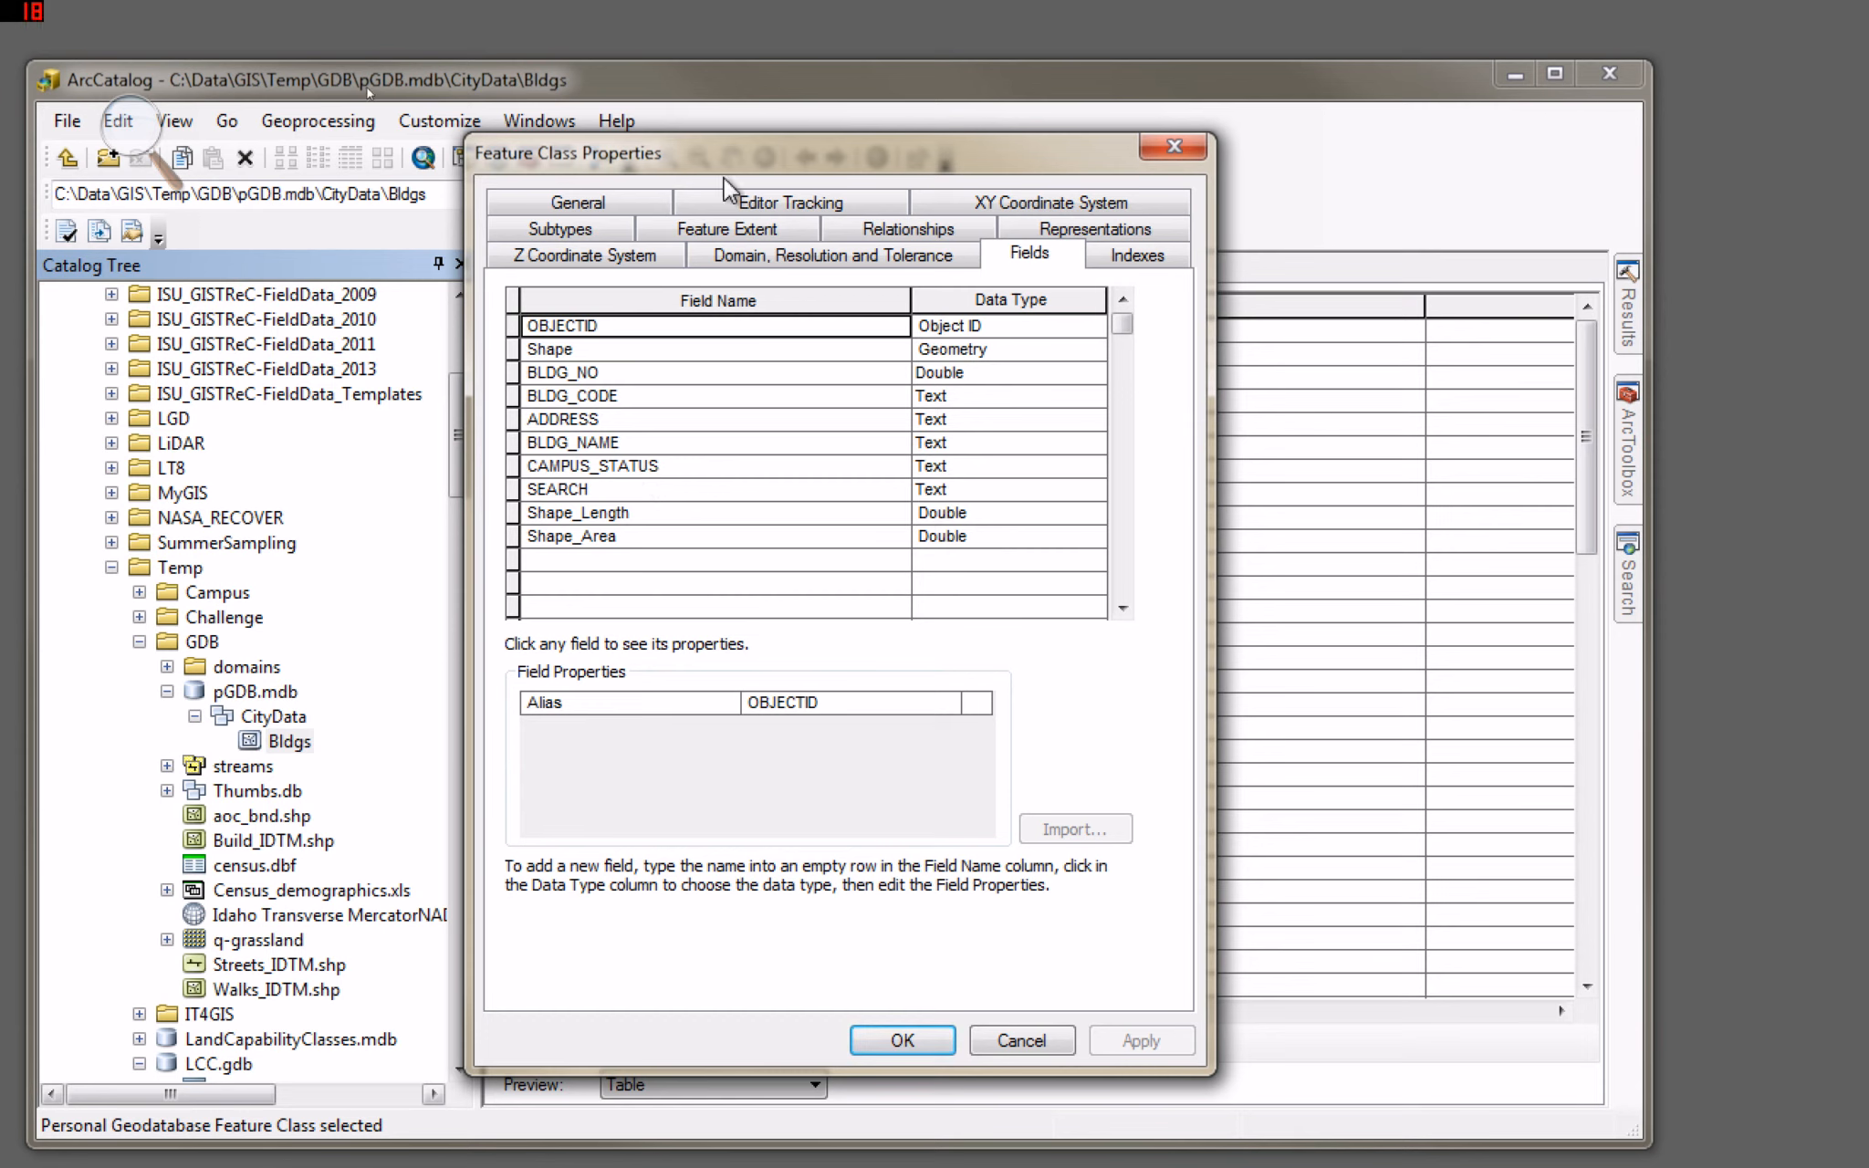
pyautogui.click(1168, 151)
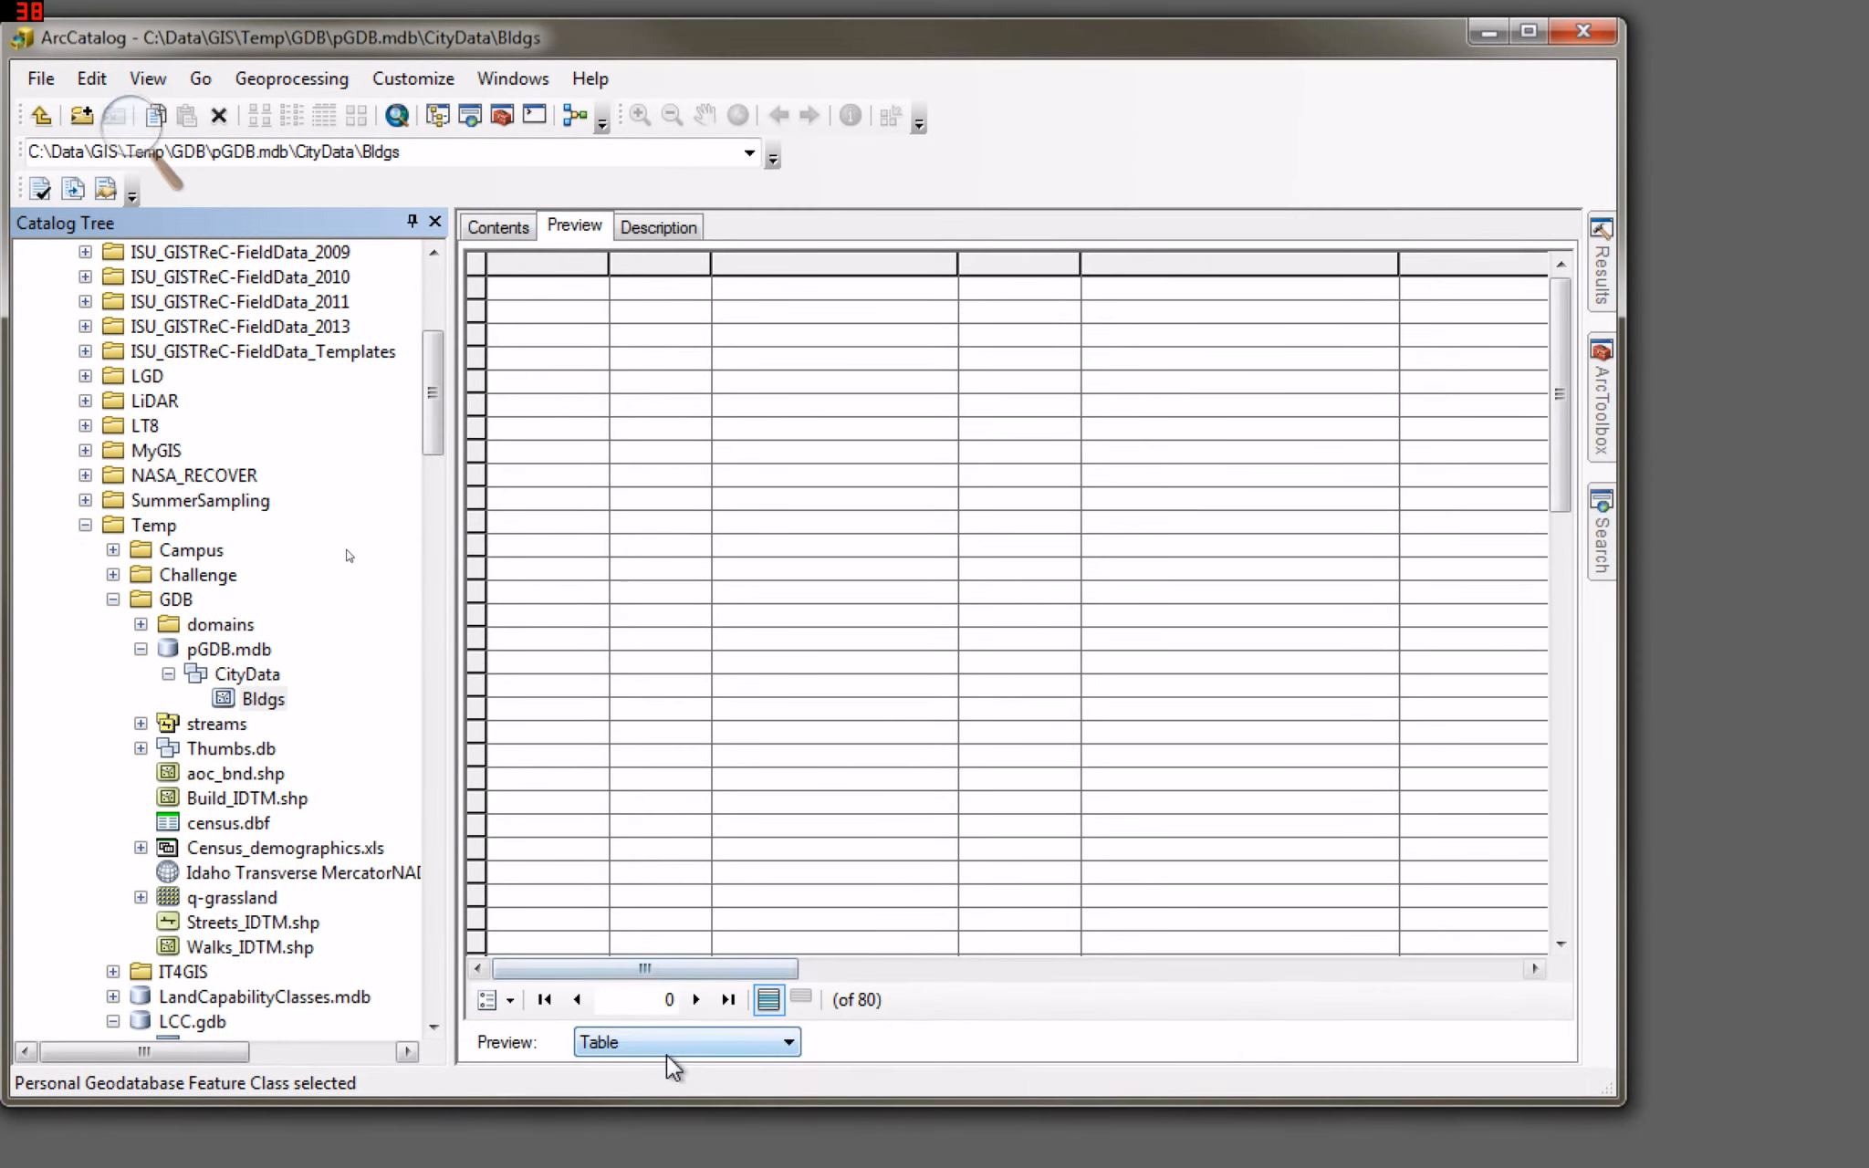
# Switch the Bldgs preview to Geography and back to Table to reload its attribute records.
pyautogui.click(693, 1086)
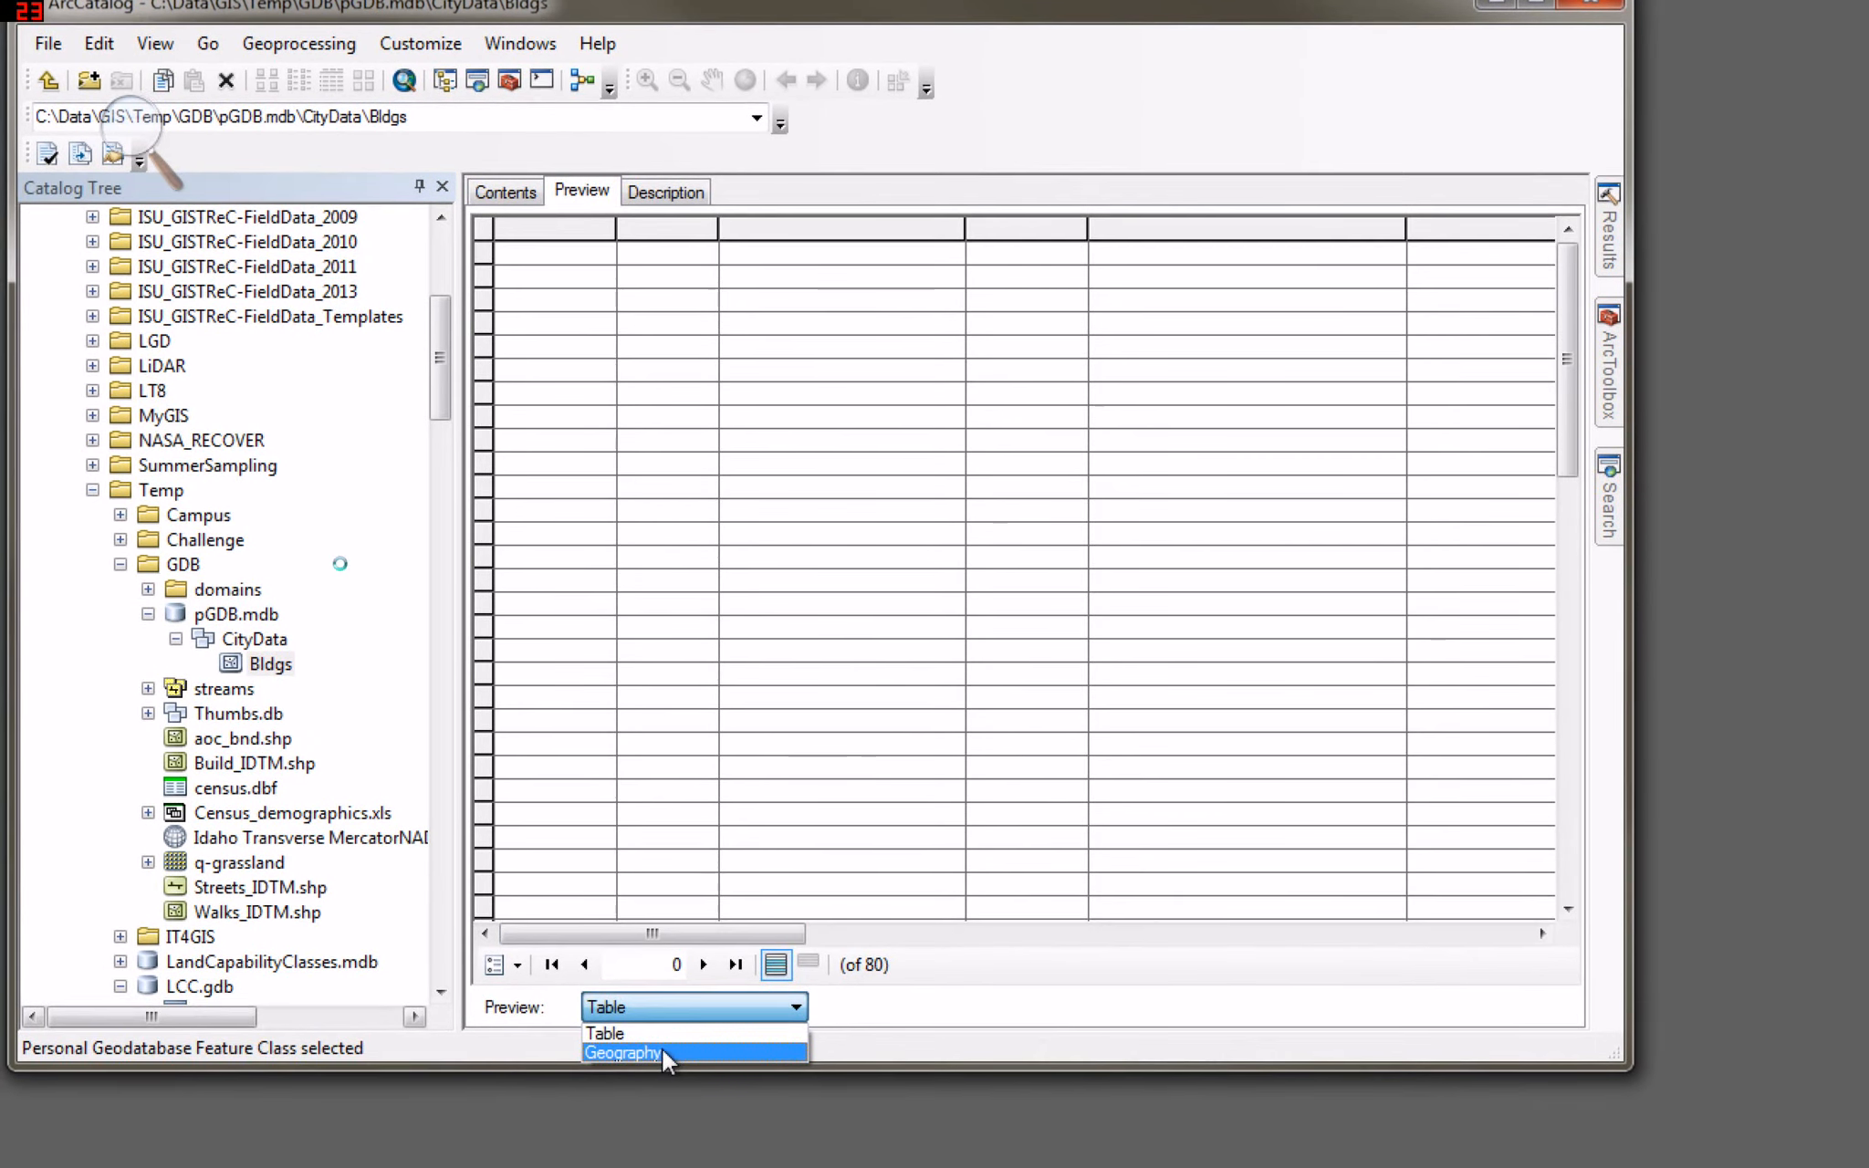
pyautogui.click(659, 1067)
pyautogui.click(674, 1027)
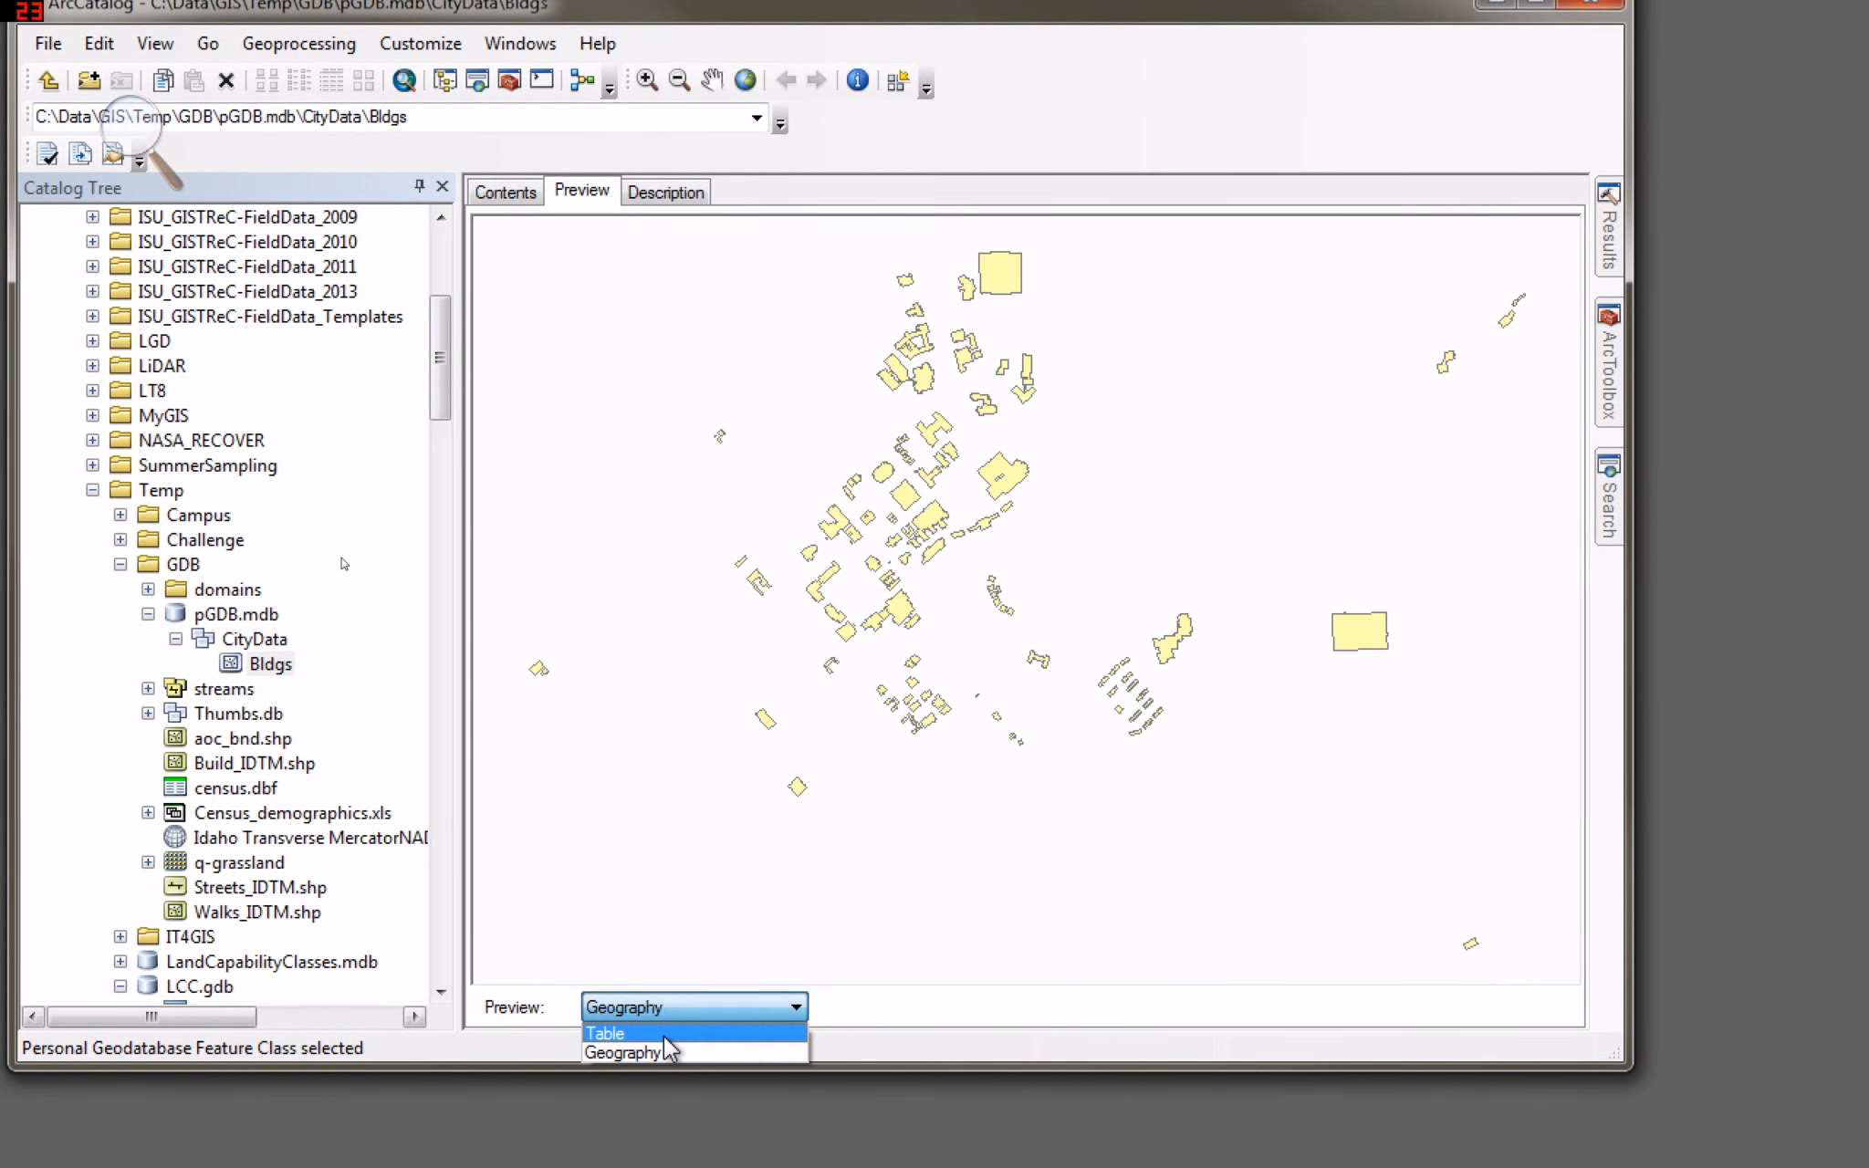
pyautogui.click(677, 1033)
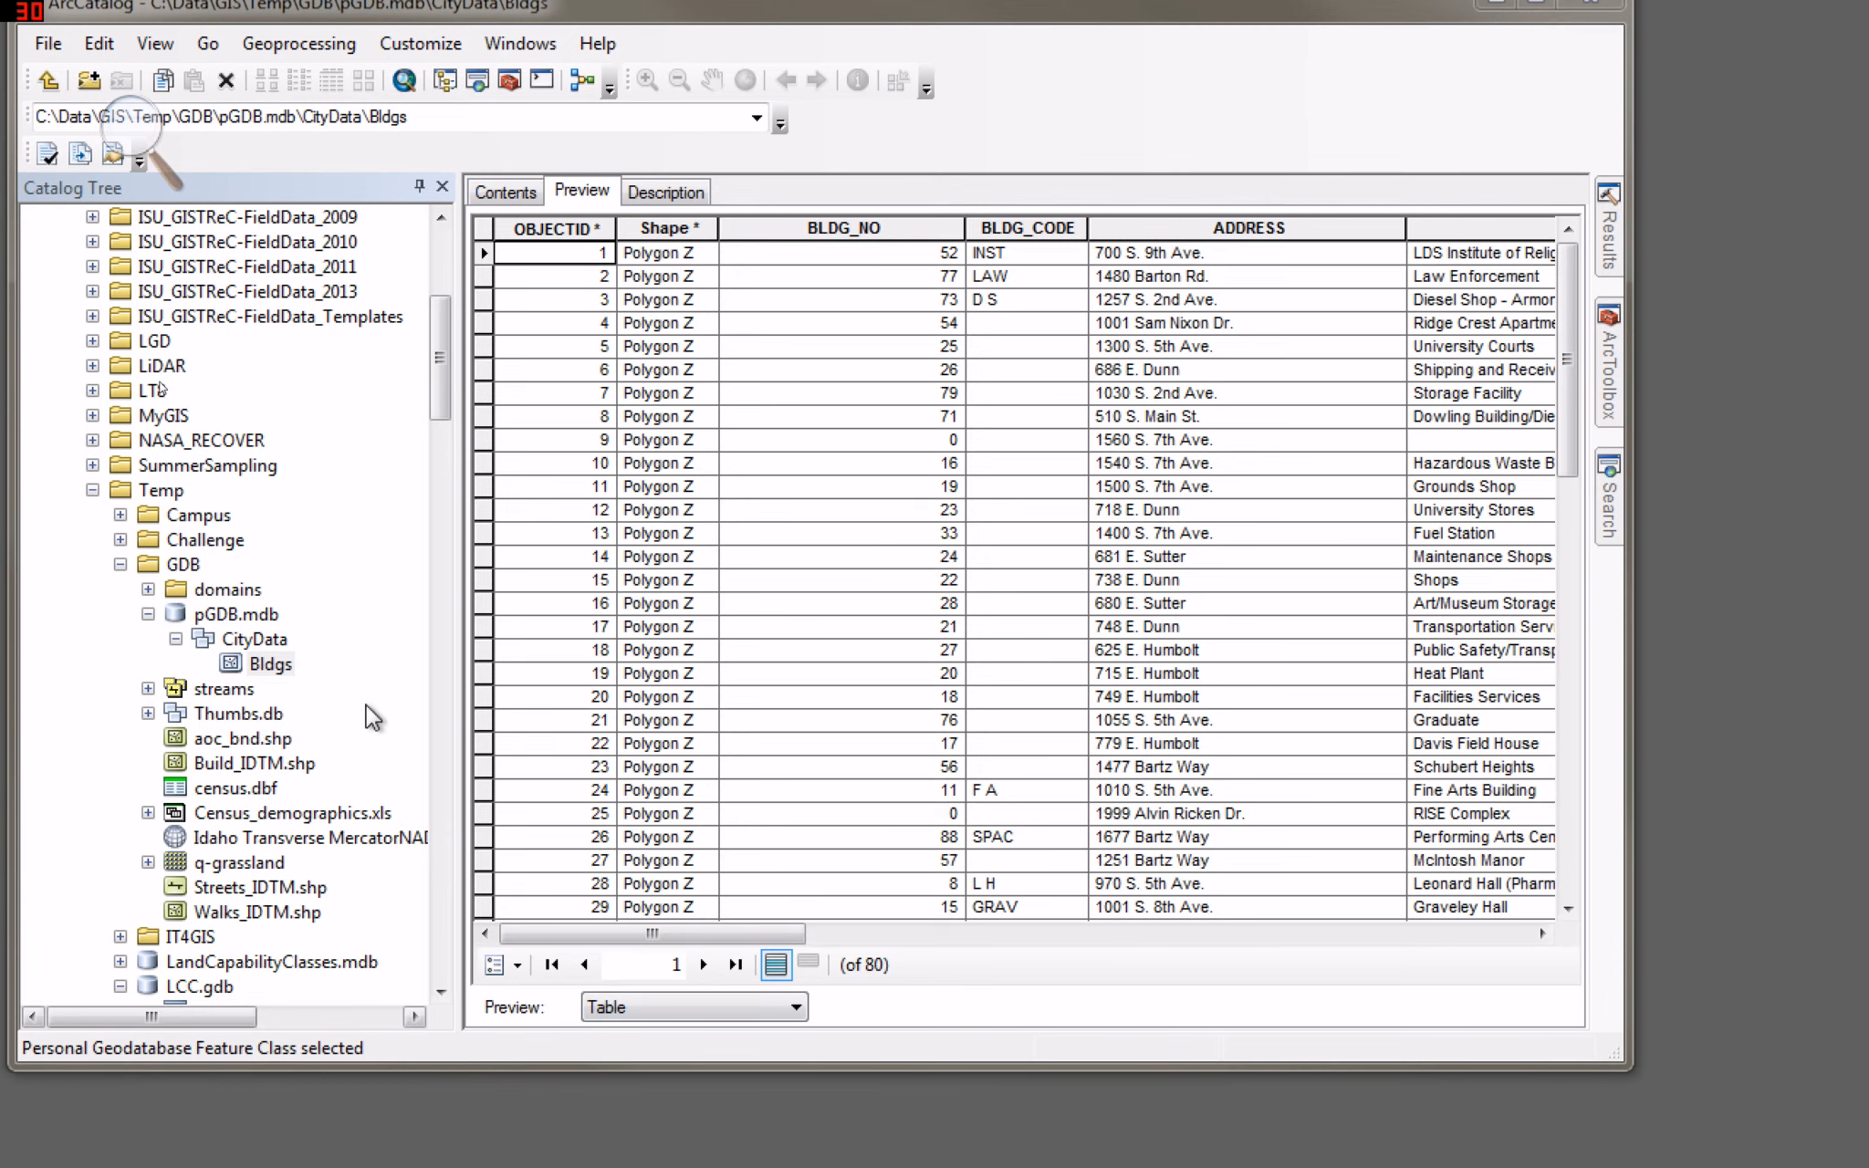
# Try to change the BLDG_NO field's data type to Short Integer in the Bldgs feature class properties, and close the properties.
pyautogui.rightClick(265, 669)
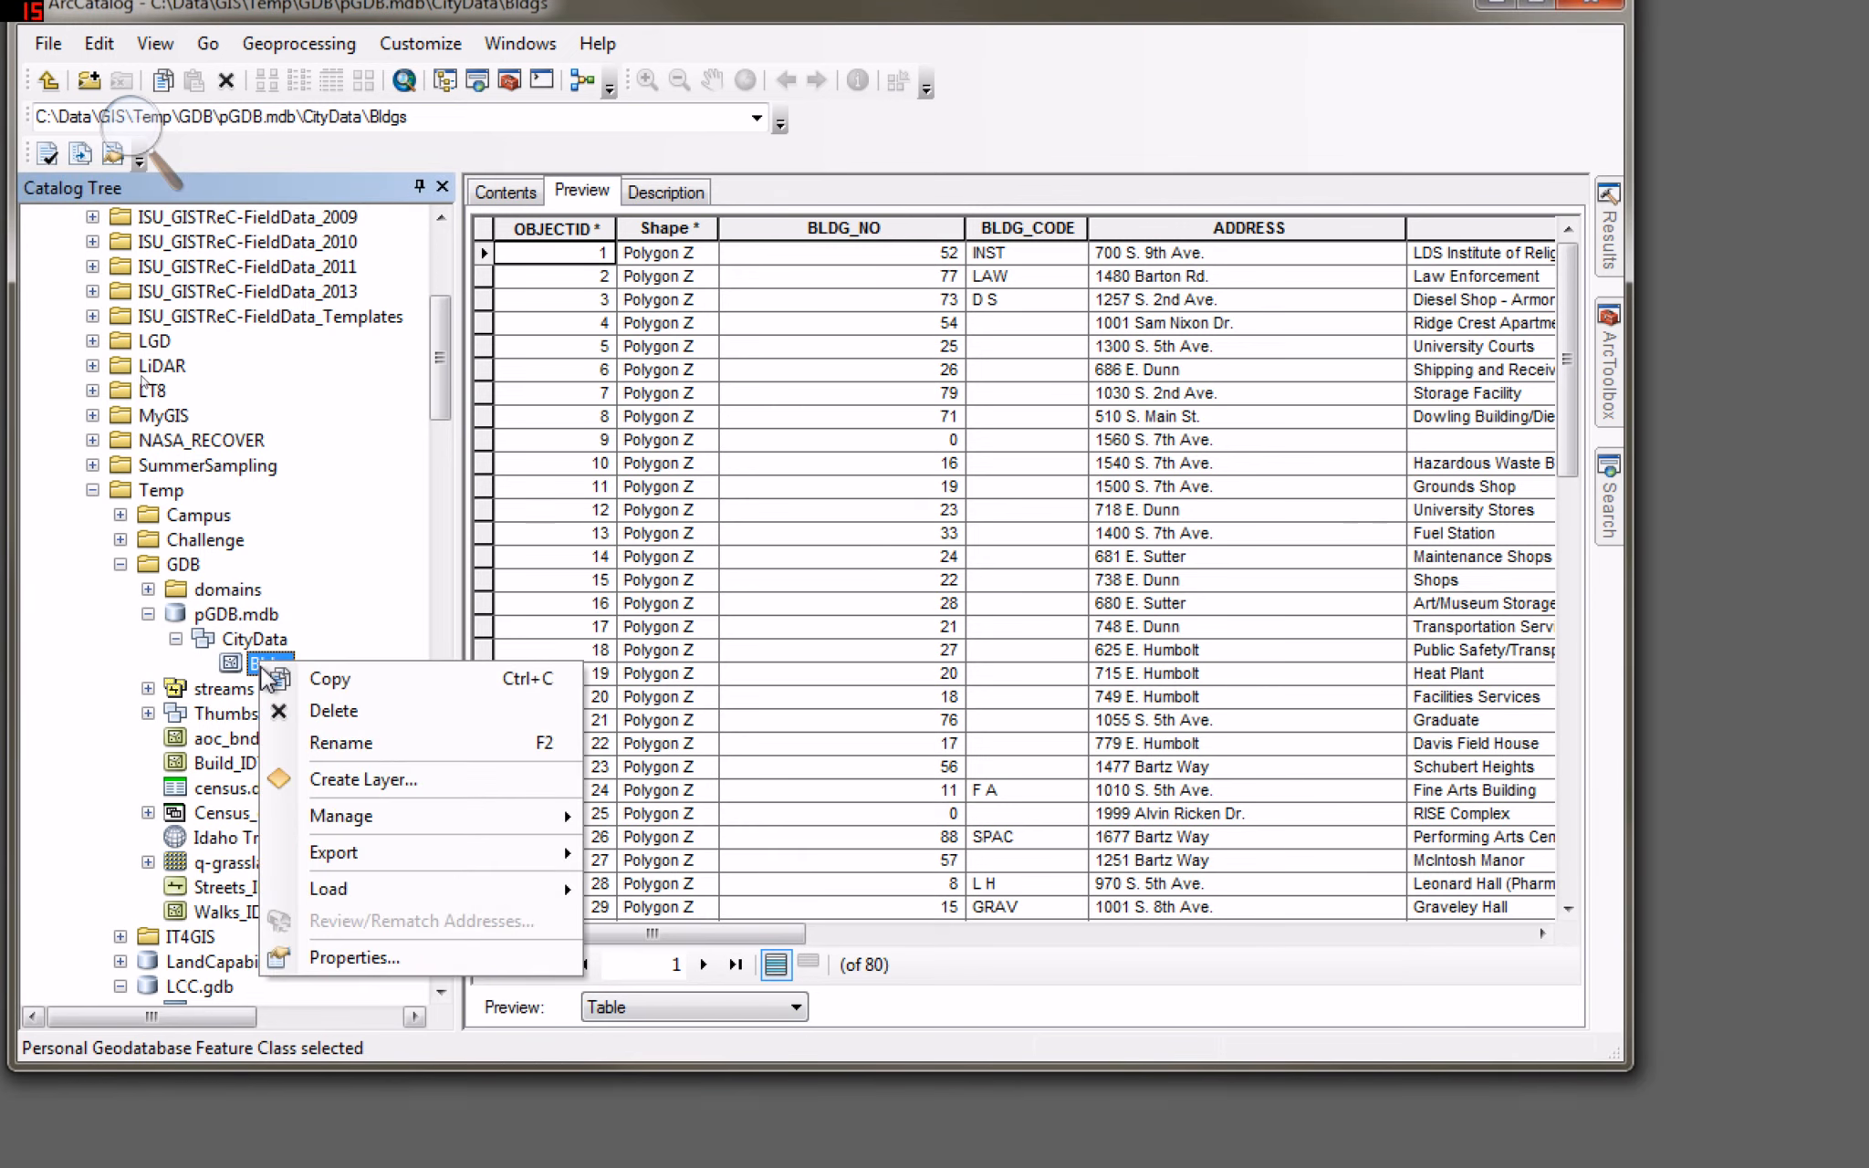
pyautogui.click(355, 958)
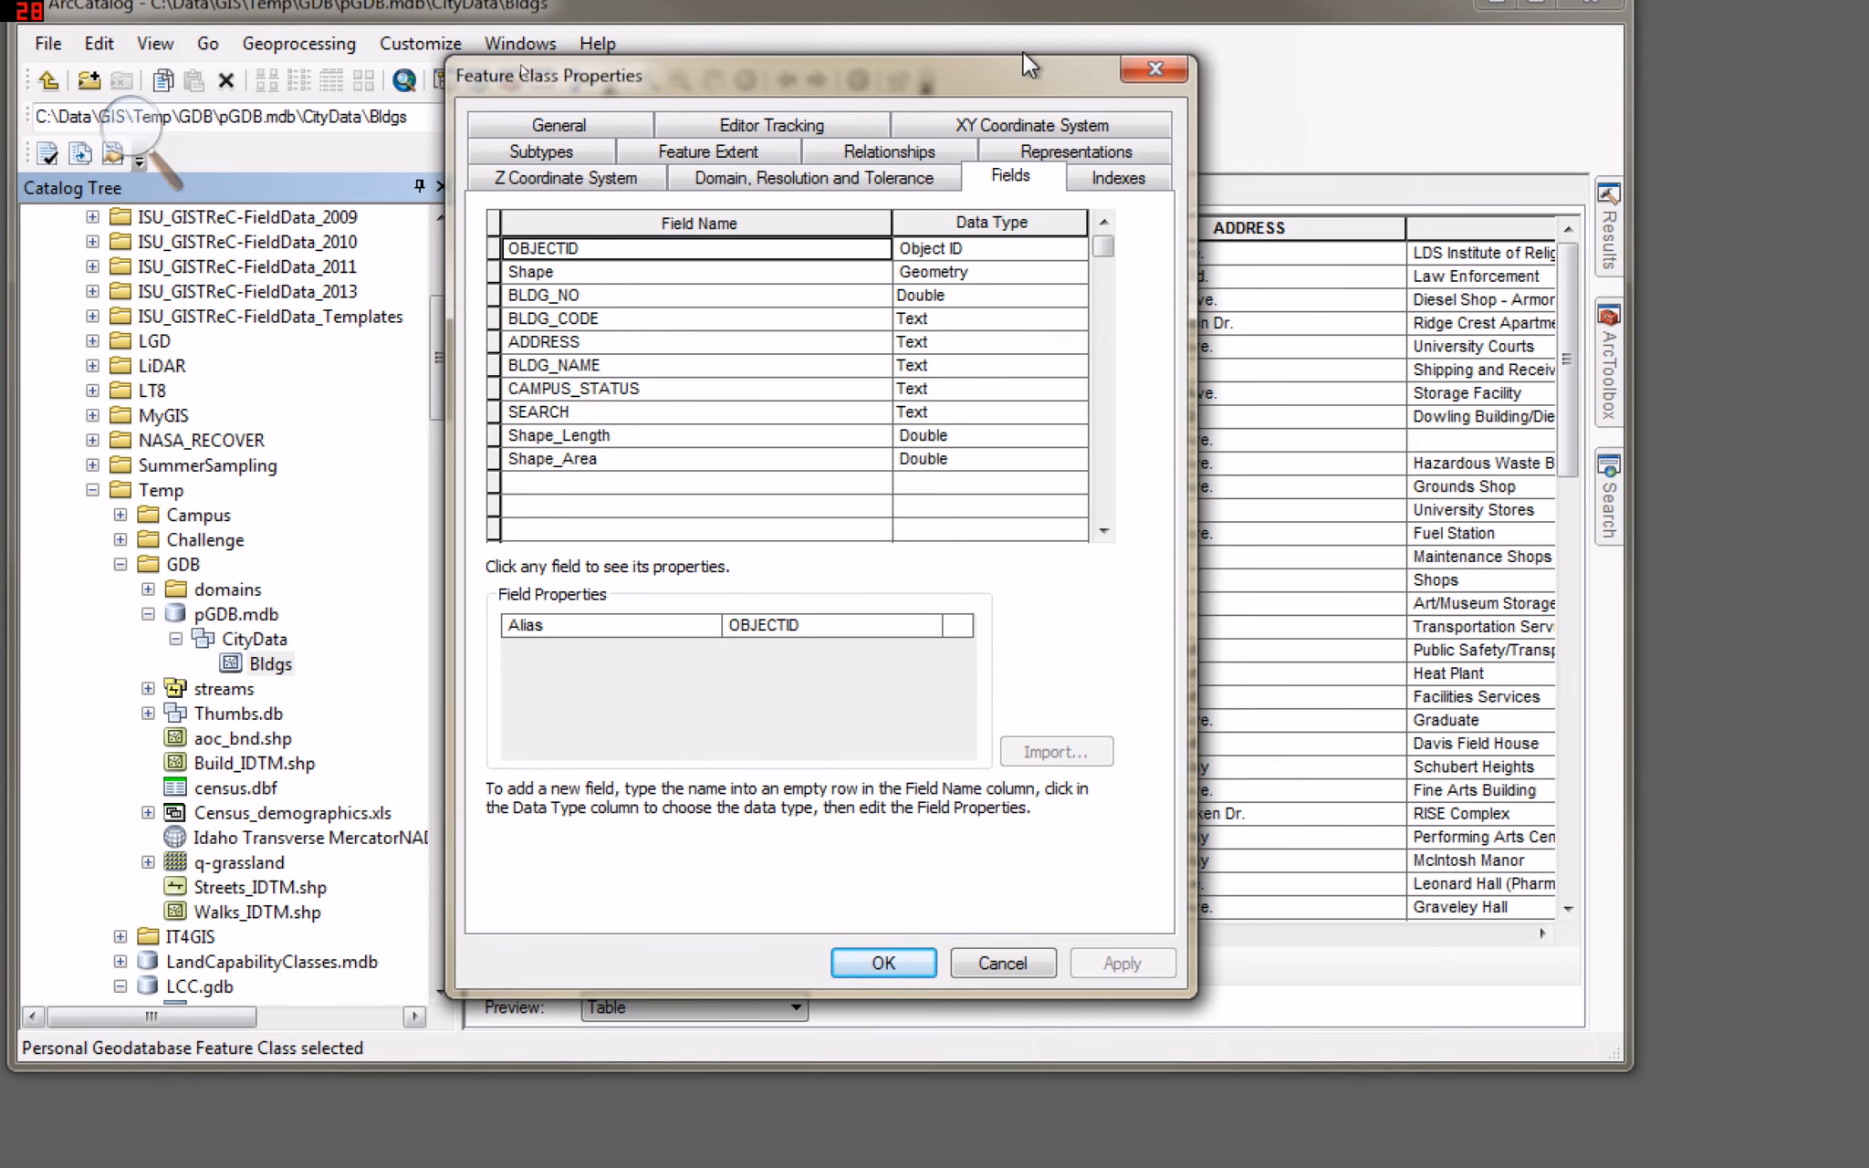
pyautogui.moveTo(1022, 68); pyautogui.dragTo(680, 164)
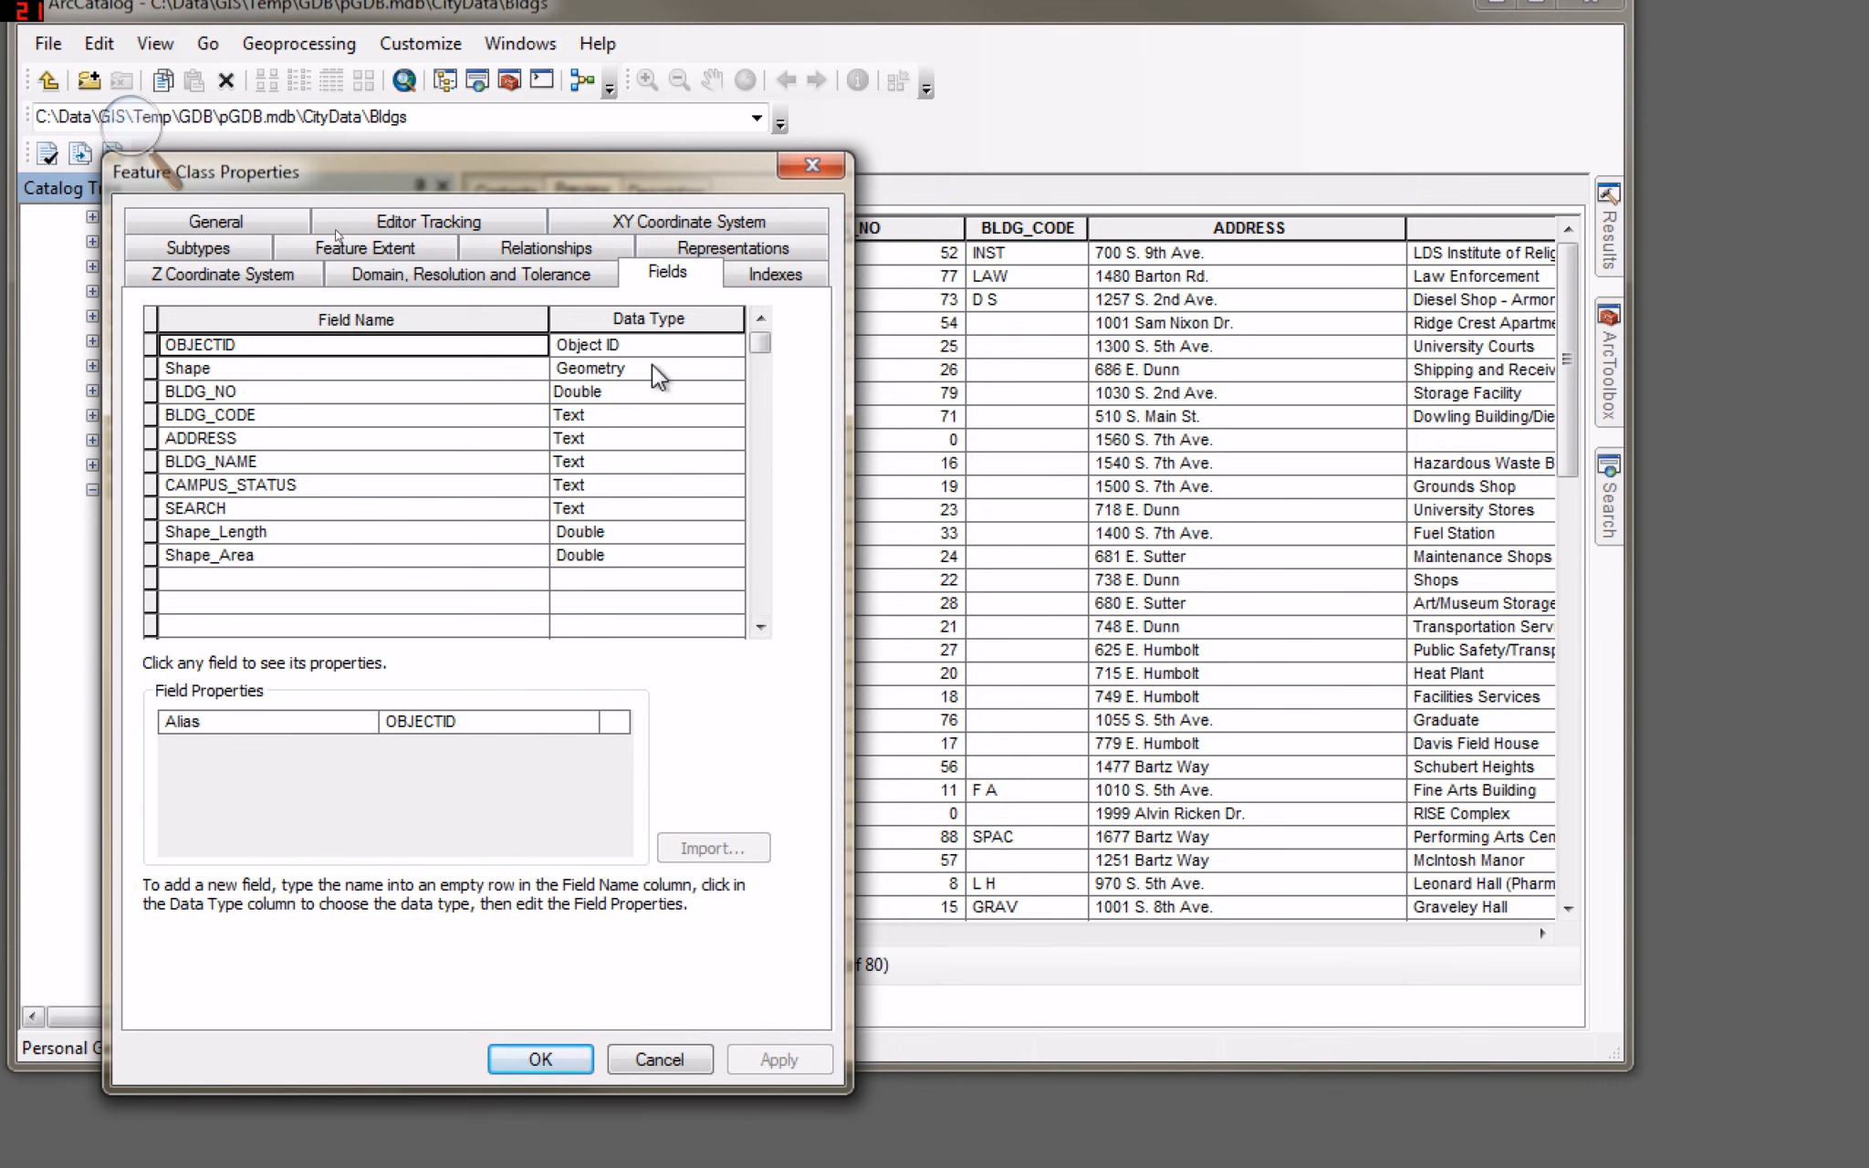
pyautogui.click(631, 396)
pyautogui.click(630, 419)
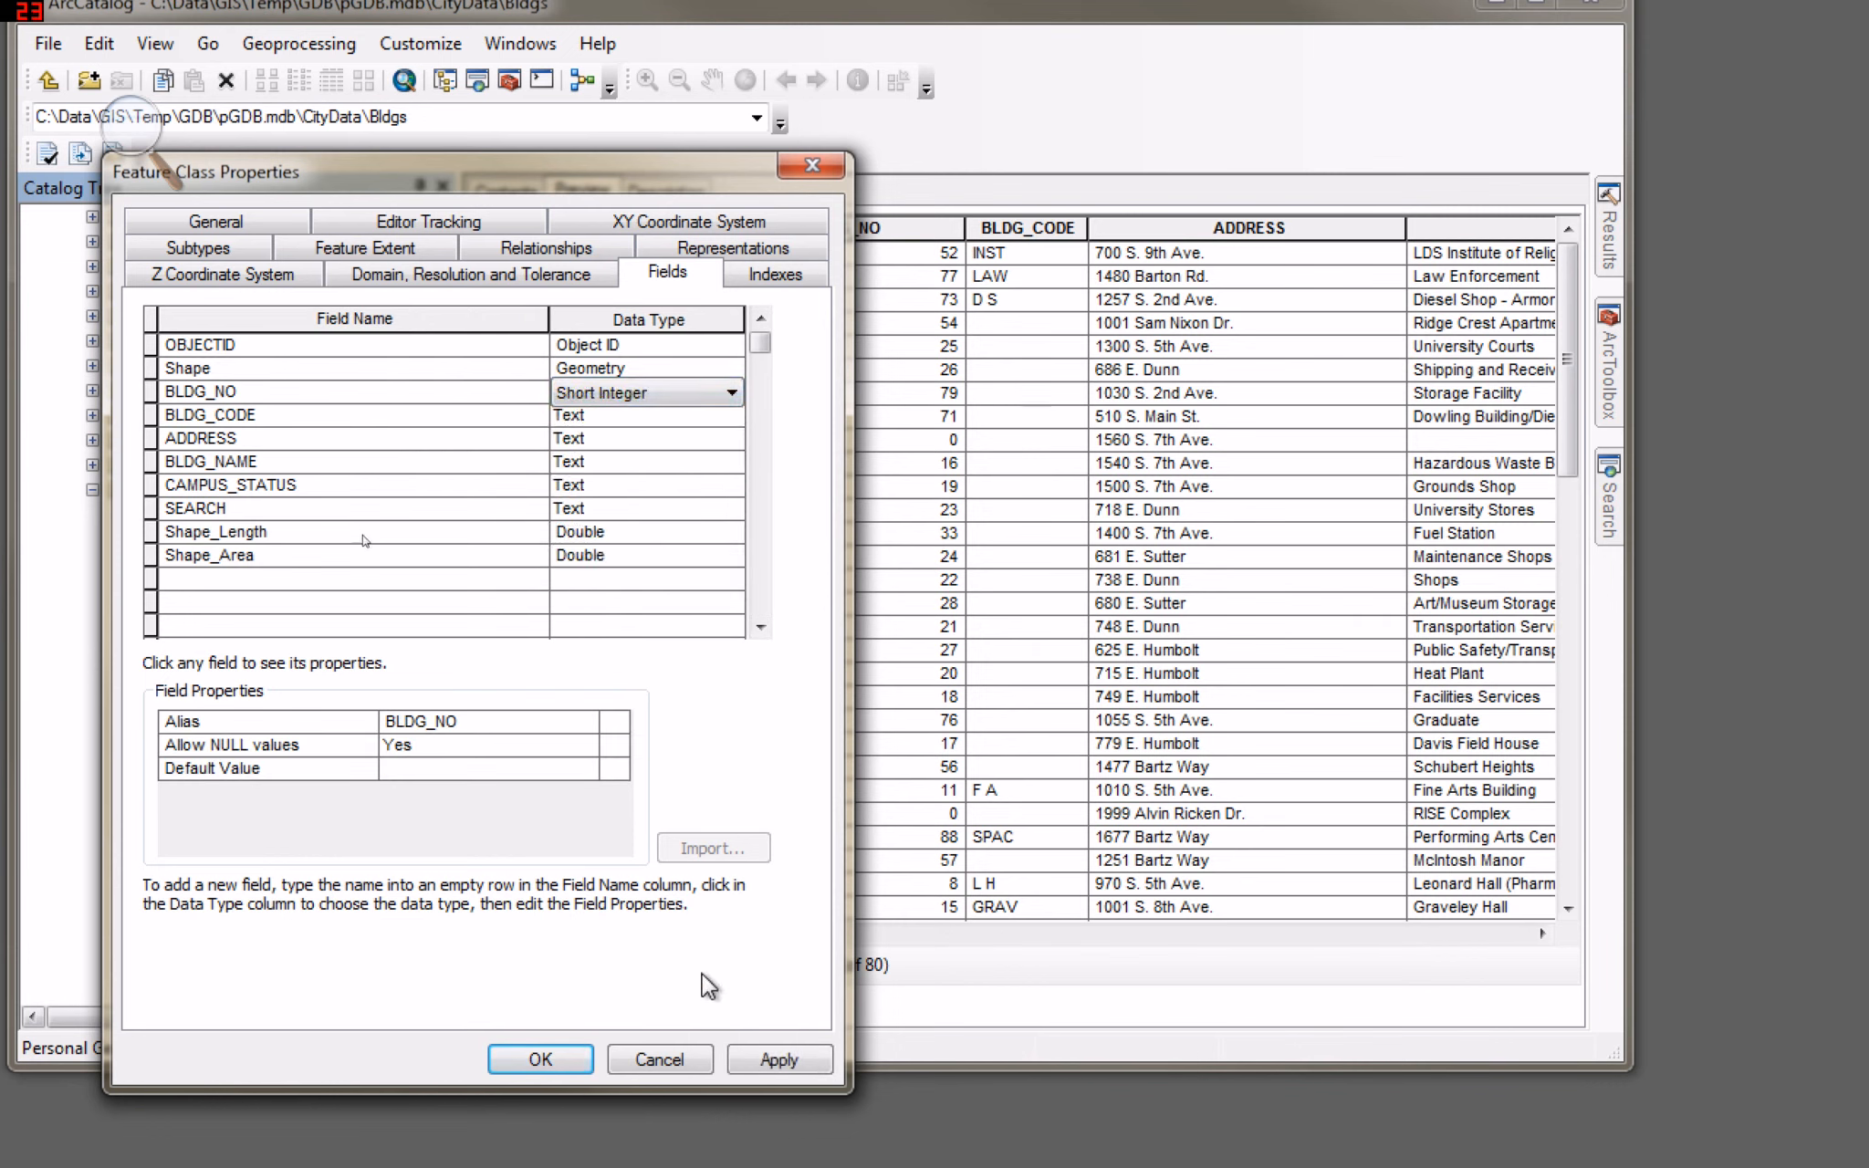
pyautogui.click(772, 1059)
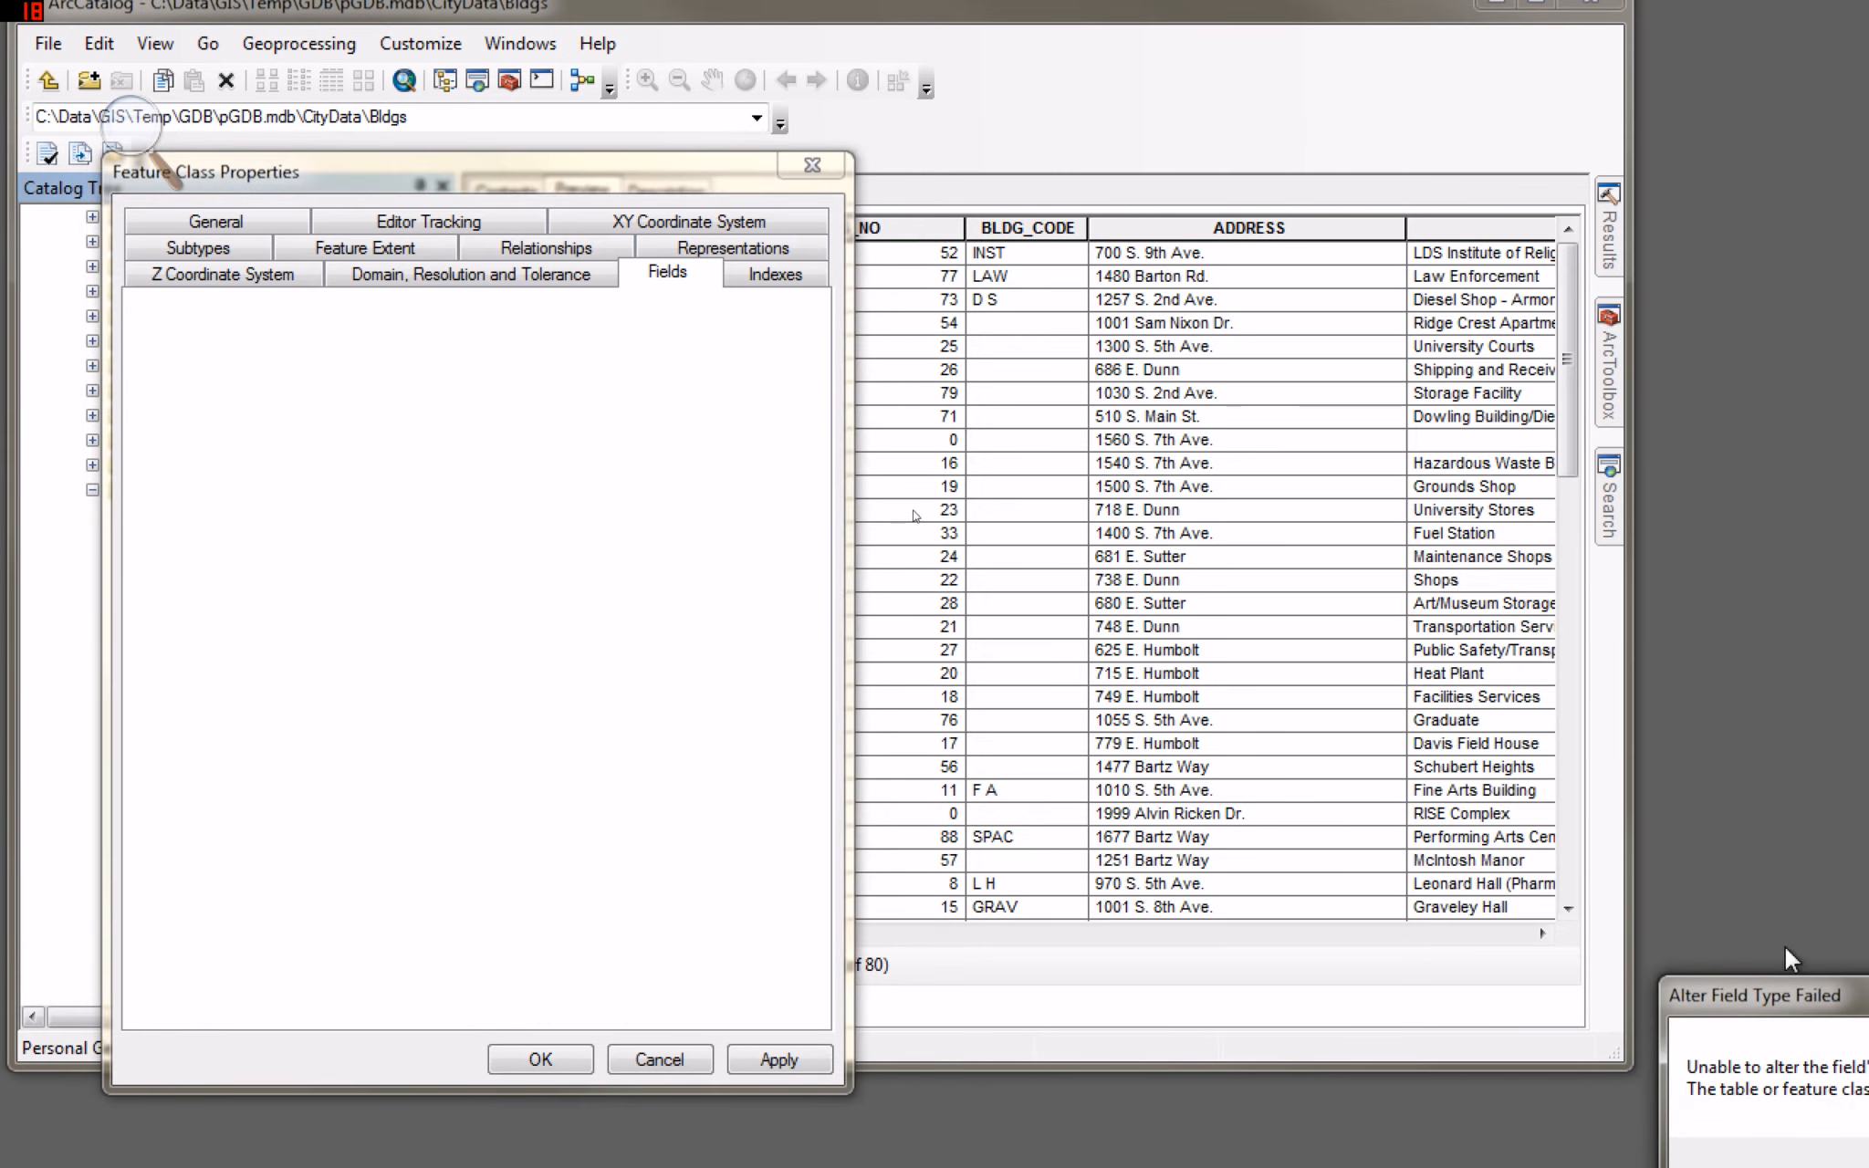
pyautogui.moveTo(1787, 984); pyautogui.dragTo(583, 283)
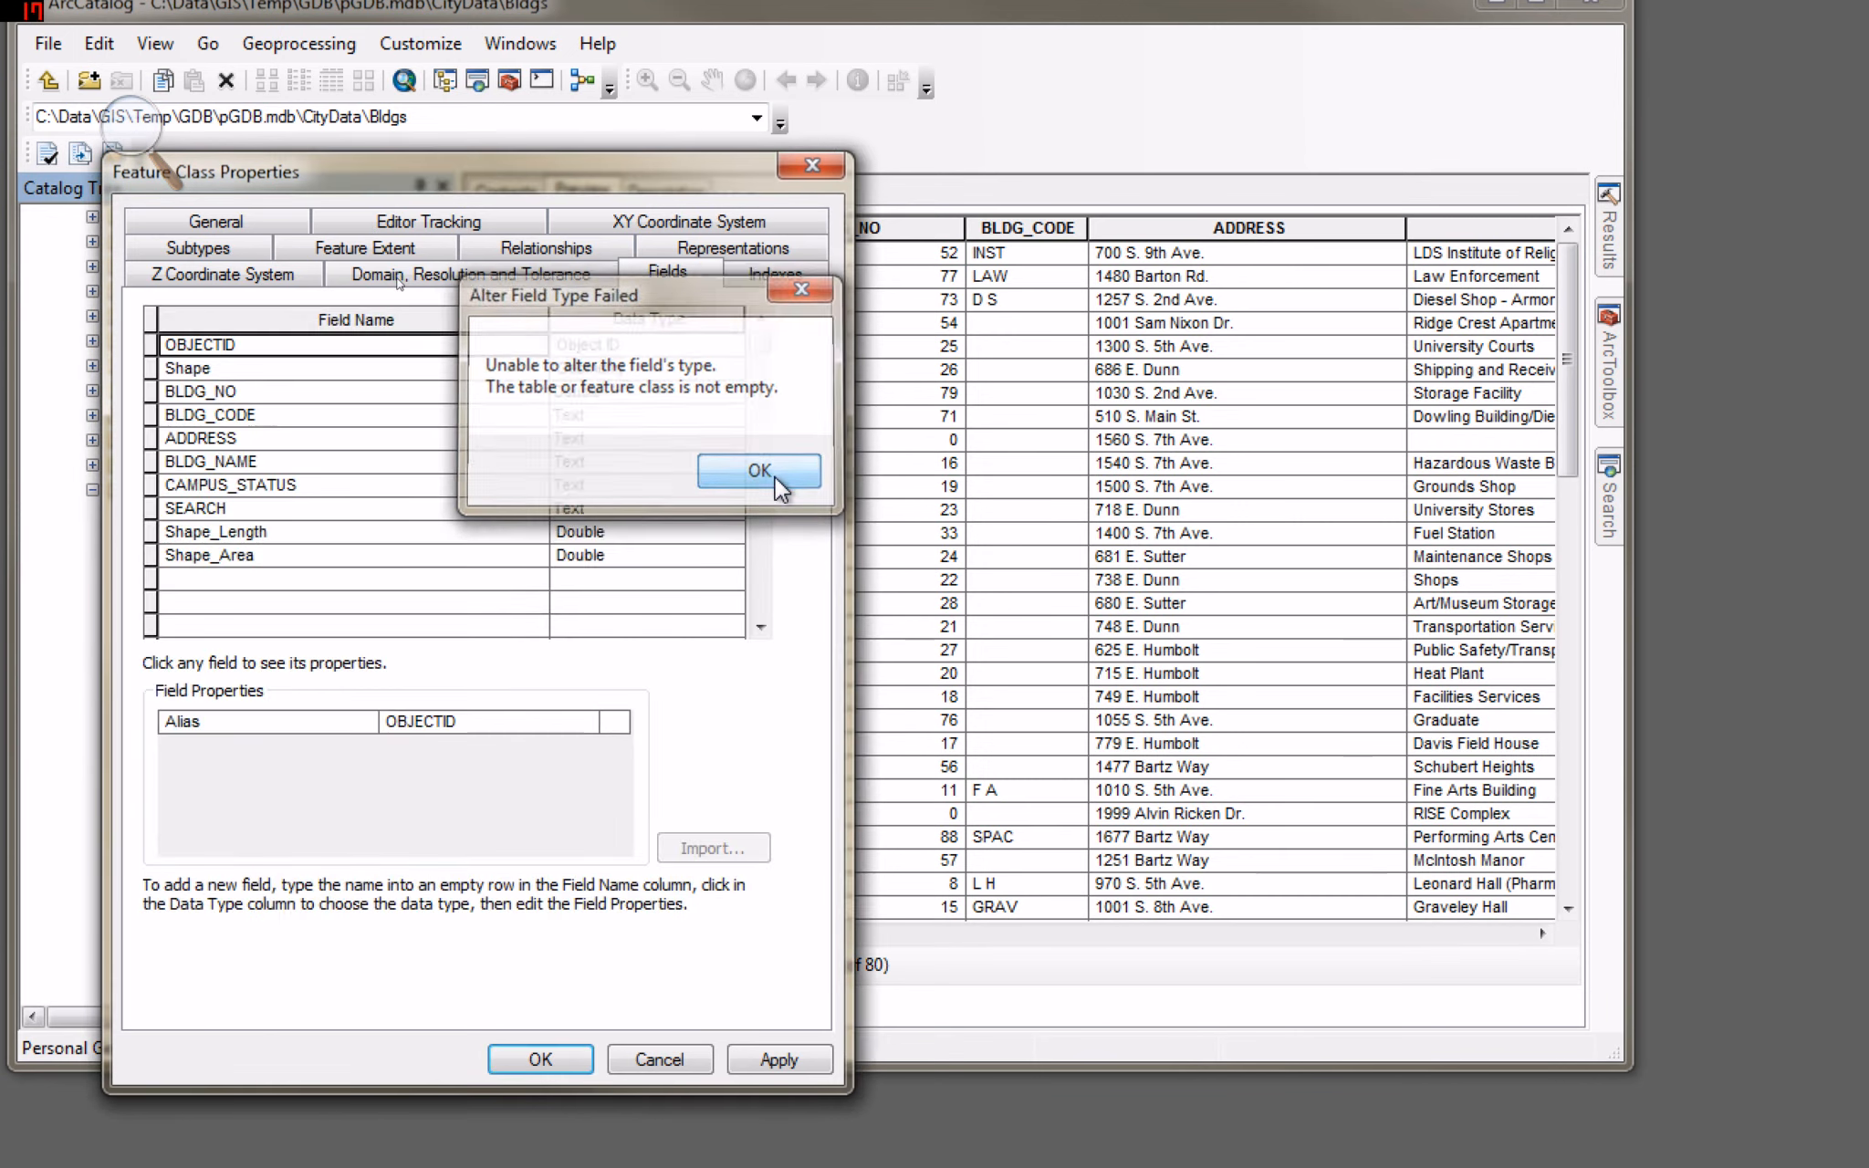
pyautogui.click(774, 477)
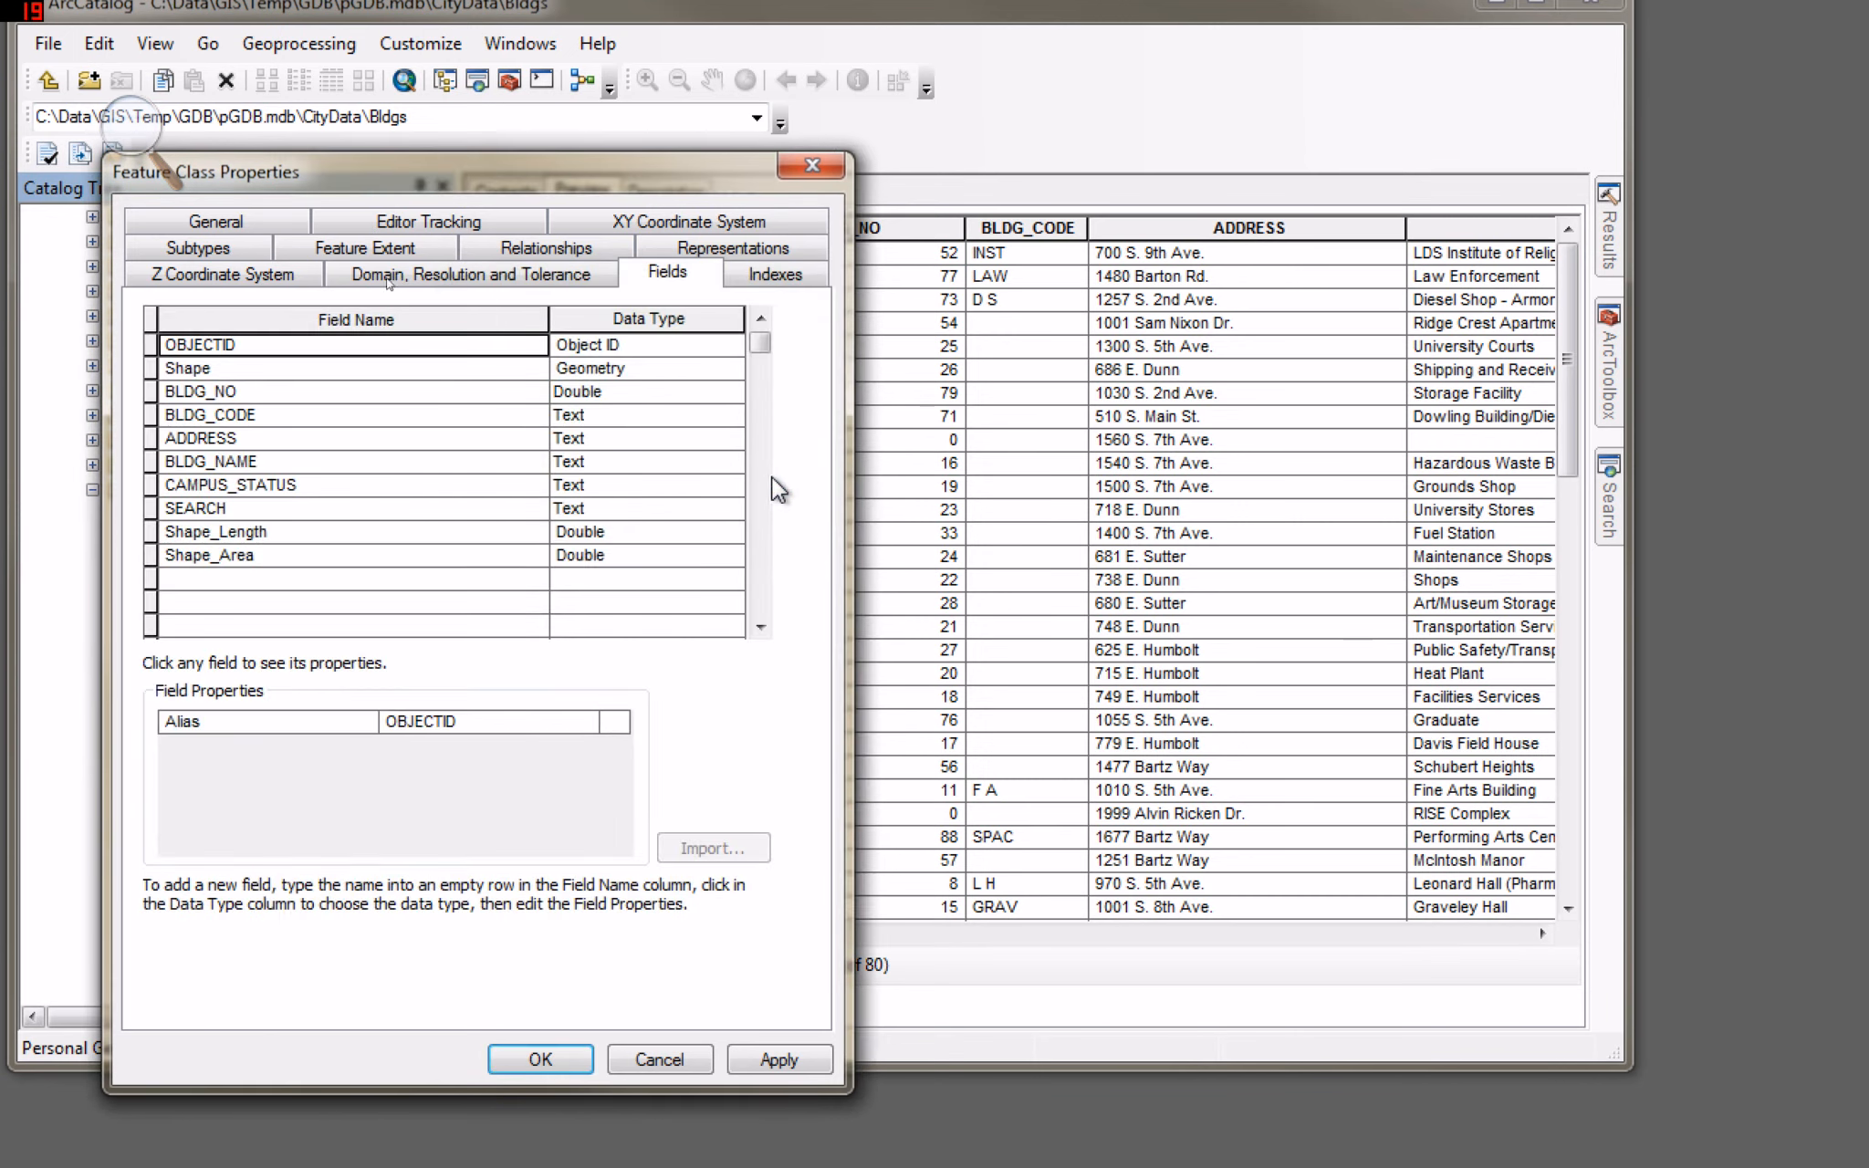
pyautogui.click(815, 165)
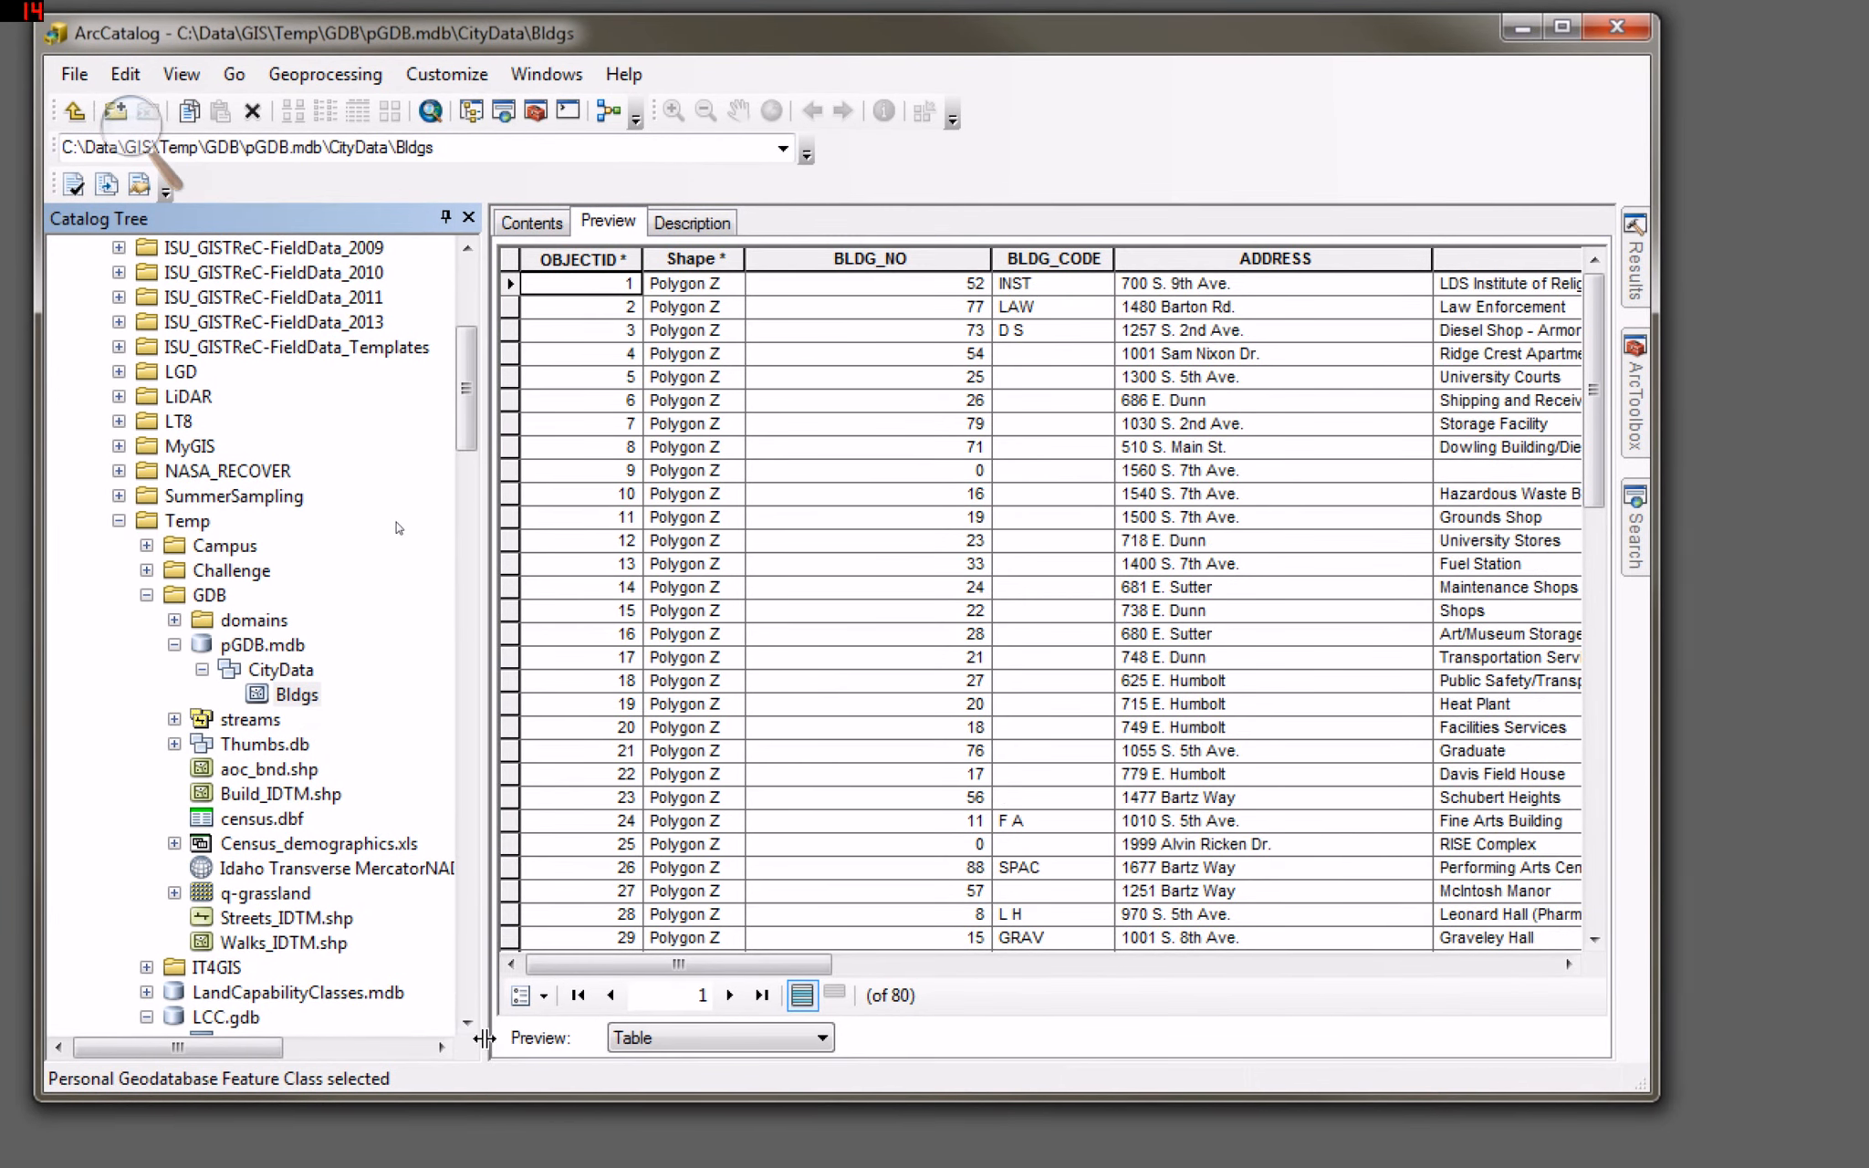
# Expand LandCapabilityClasses.mdb in the Temp folder and preview its LandCapabilityClasses table.
pyautogui.moveTo(465, 1022); pyautogui.dragTo(465, 1022)
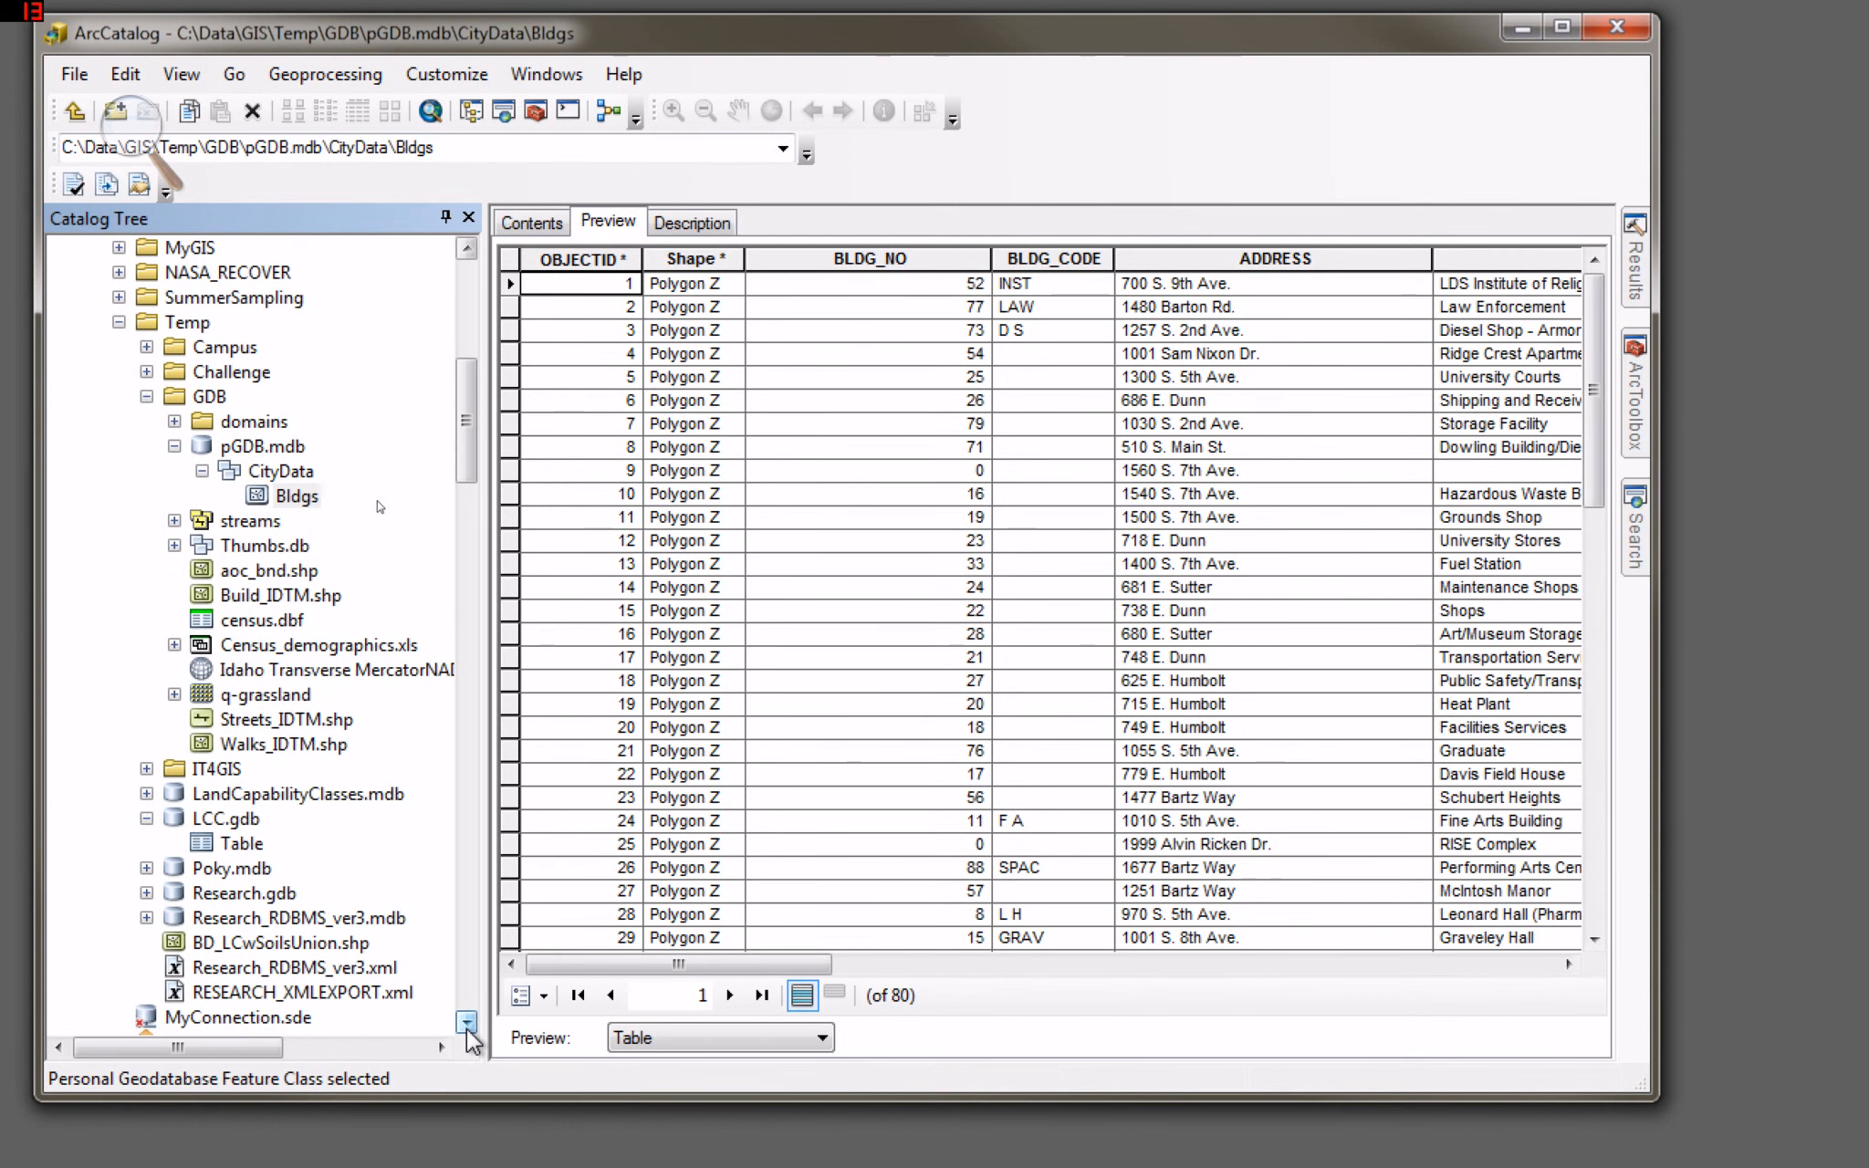
pyautogui.click(246, 803)
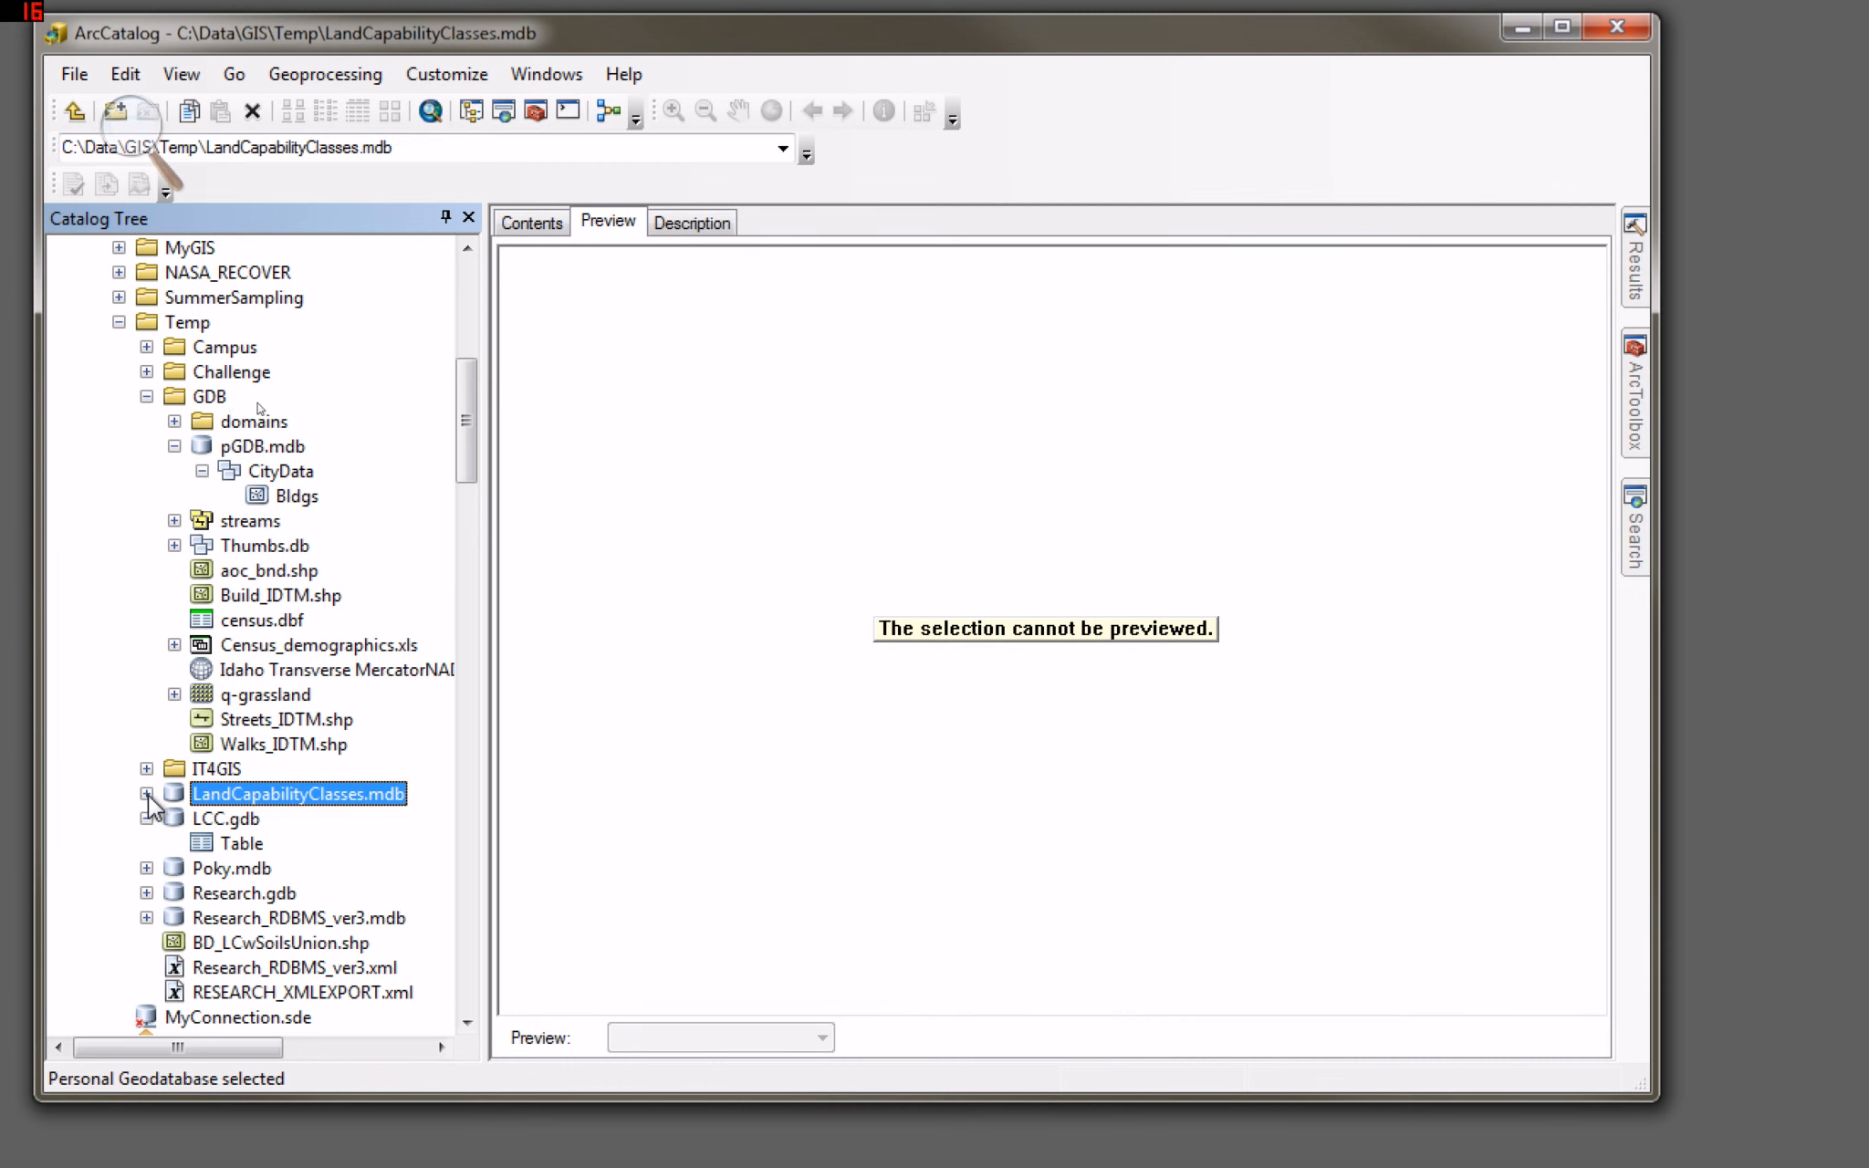
pyautogui.doubleClick(225, 796)
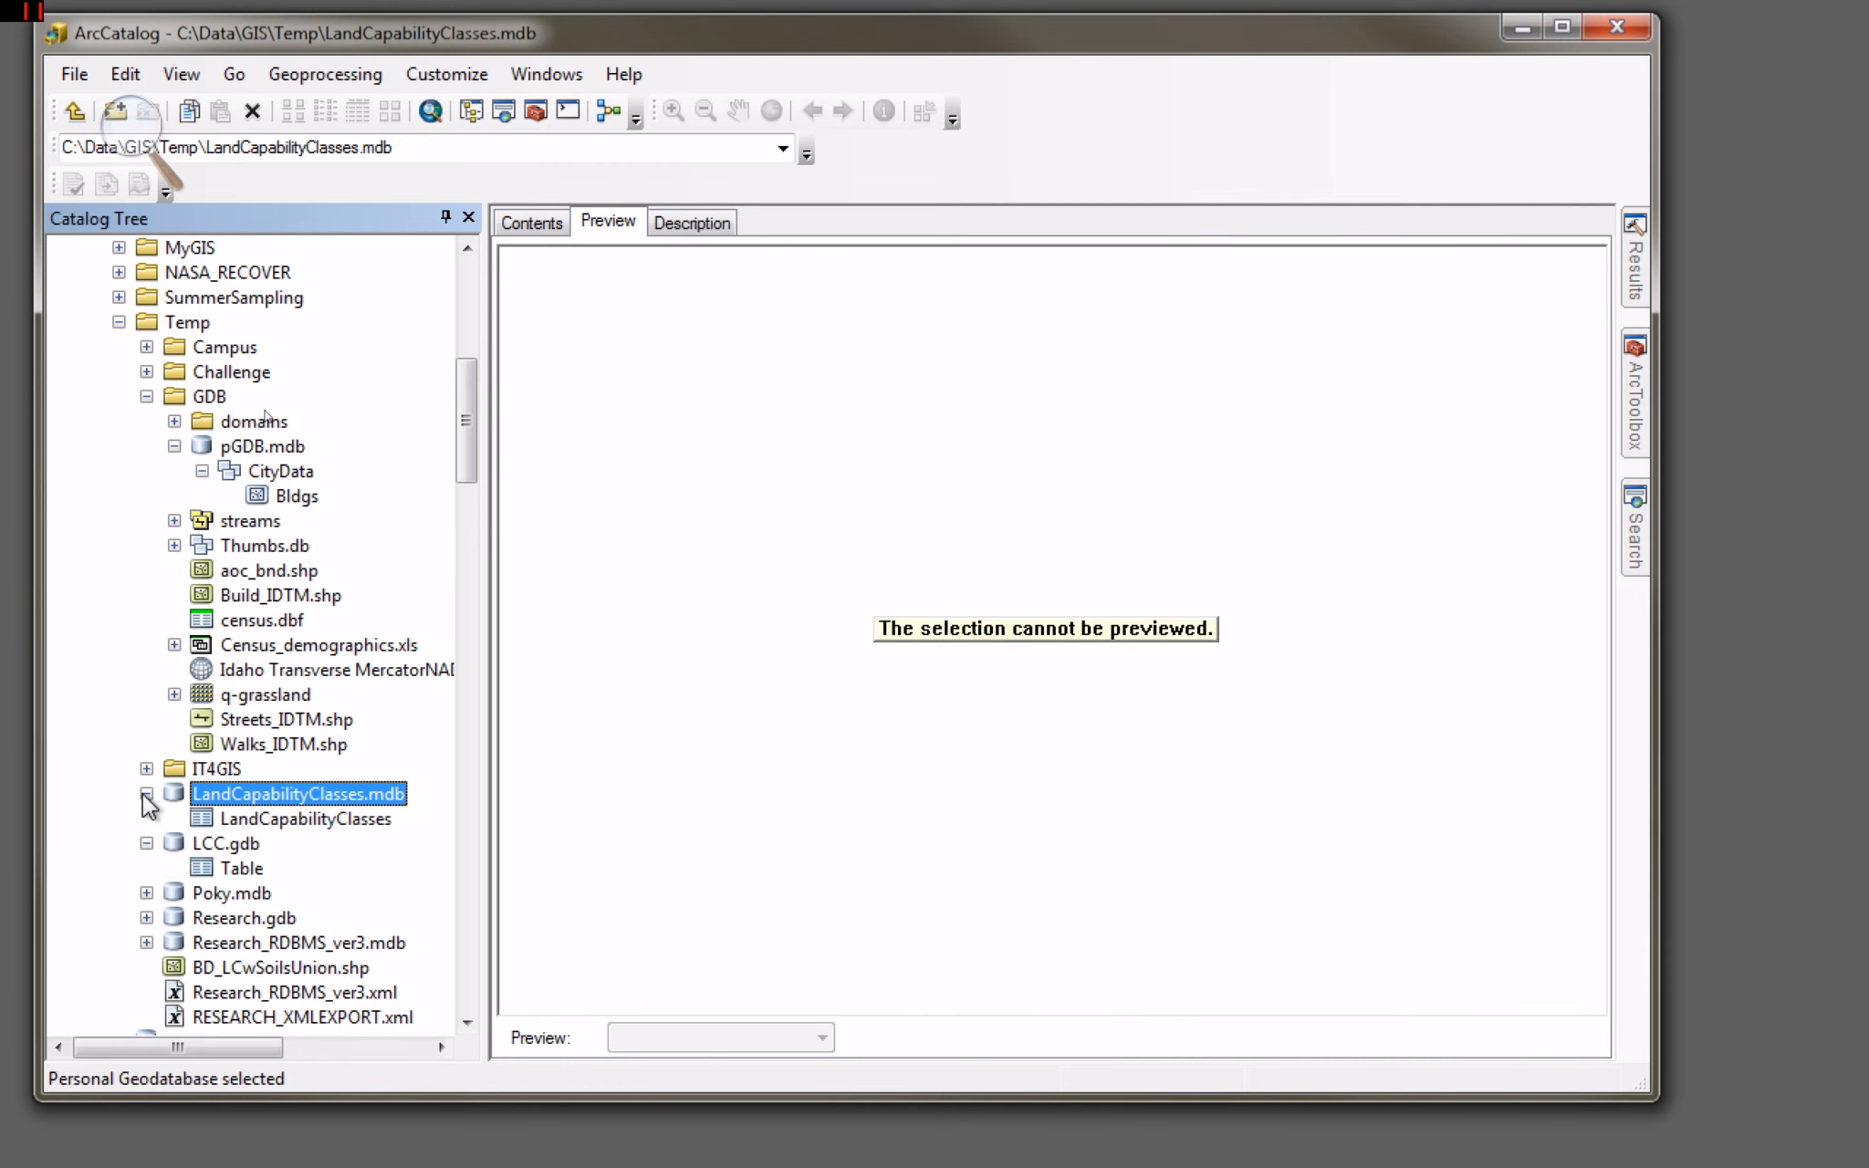
pyautogui.click(237, 819)
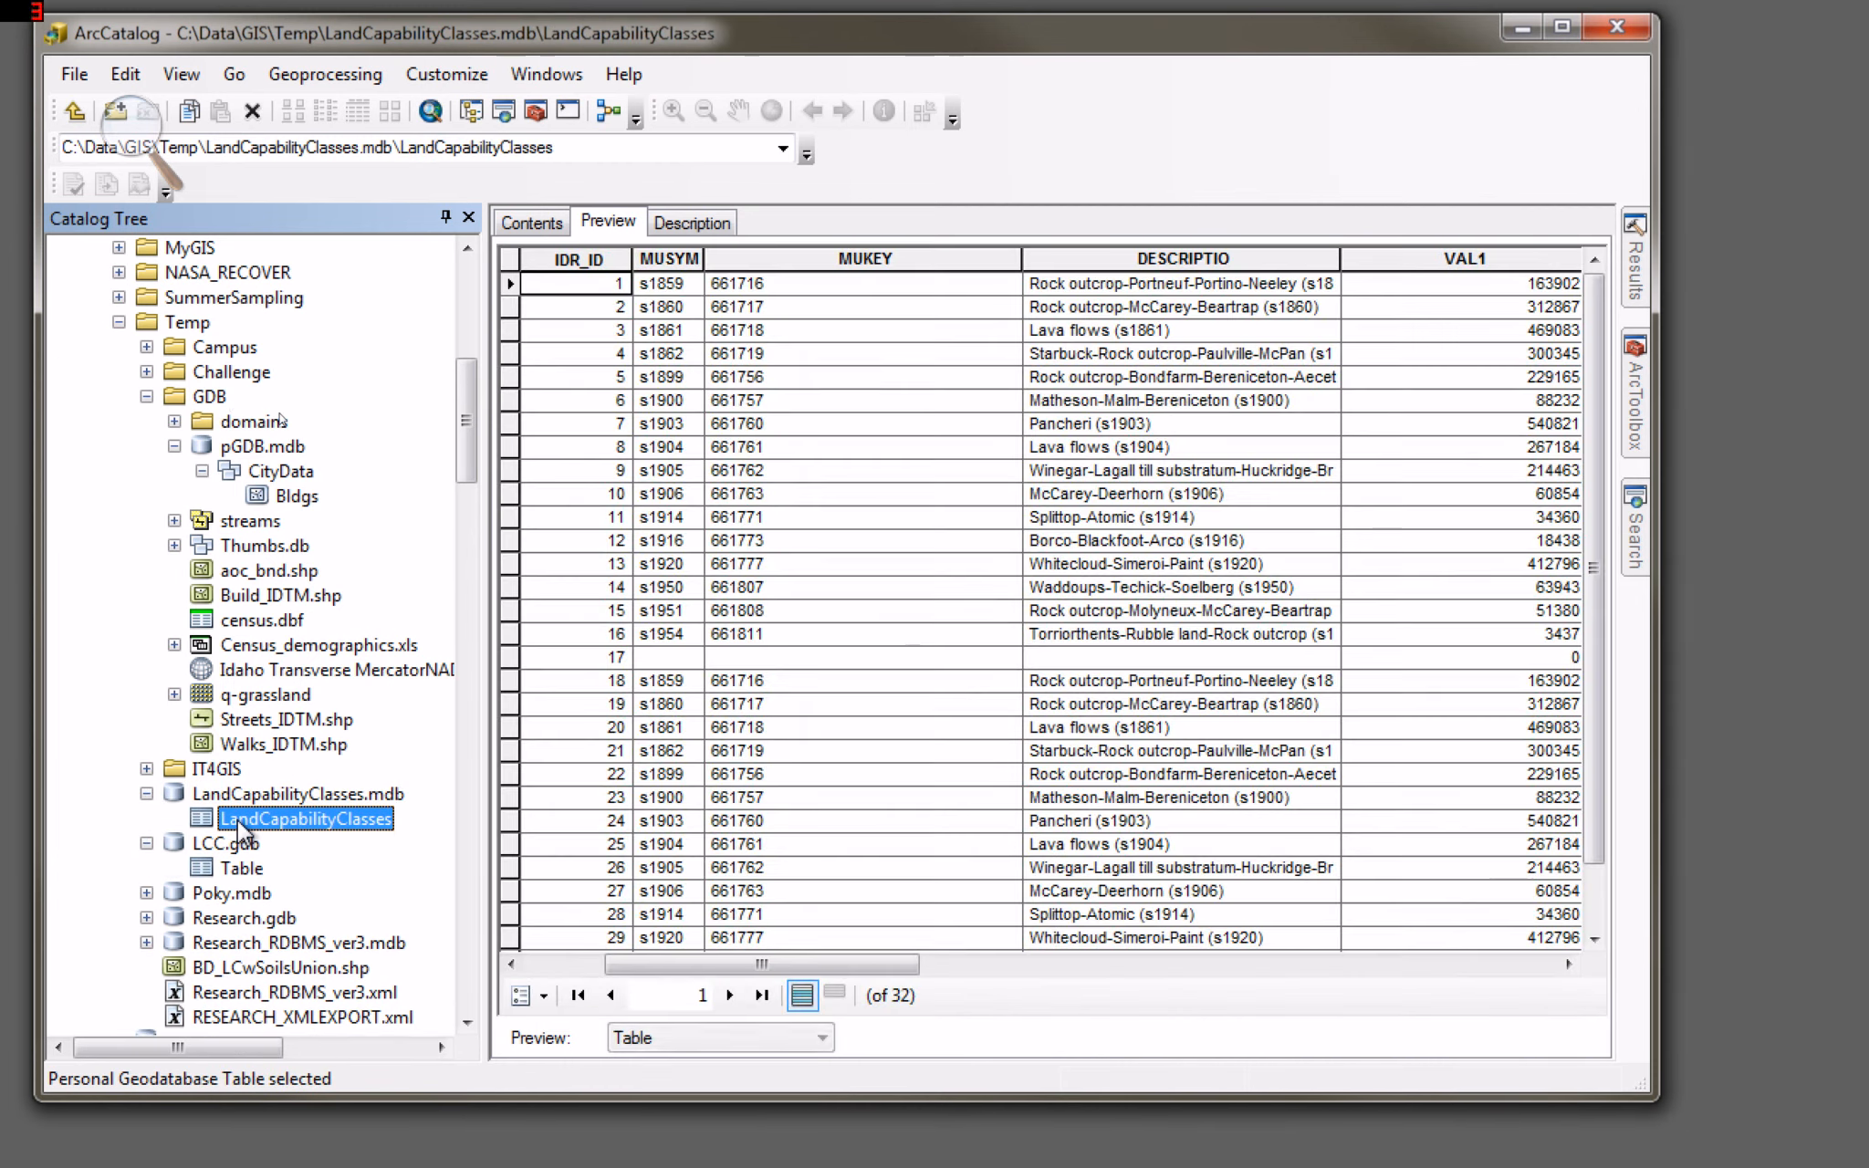